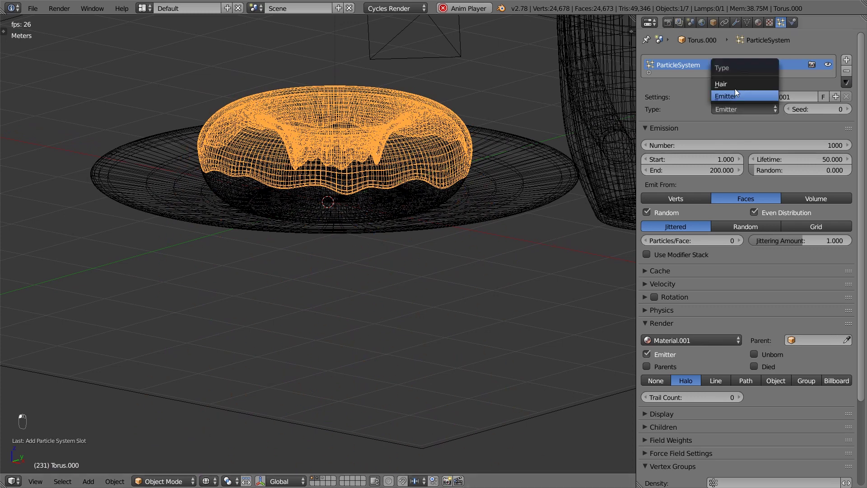
# Make the icing's particle system Hair, with a random phase of 1.000 and a random rotation of 0.200
pyautogui.click(736, 81)
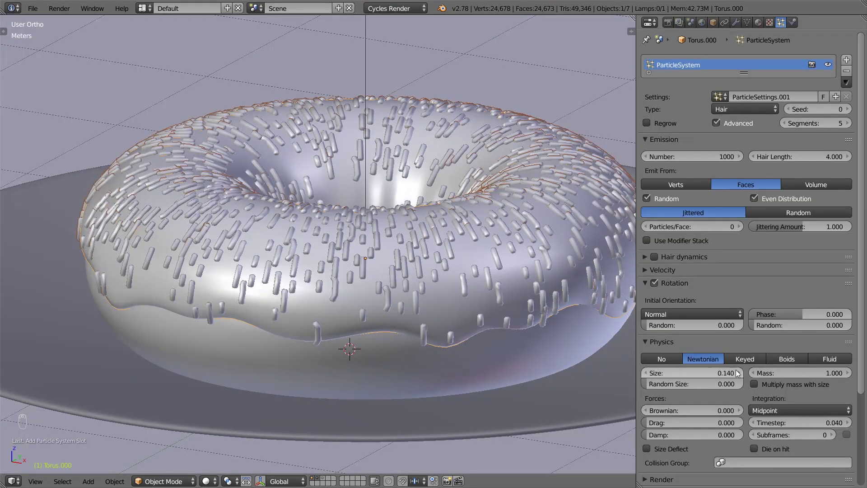
pyautogui.moveTo(774, 325); pyautogui.dragTo(851, 326)
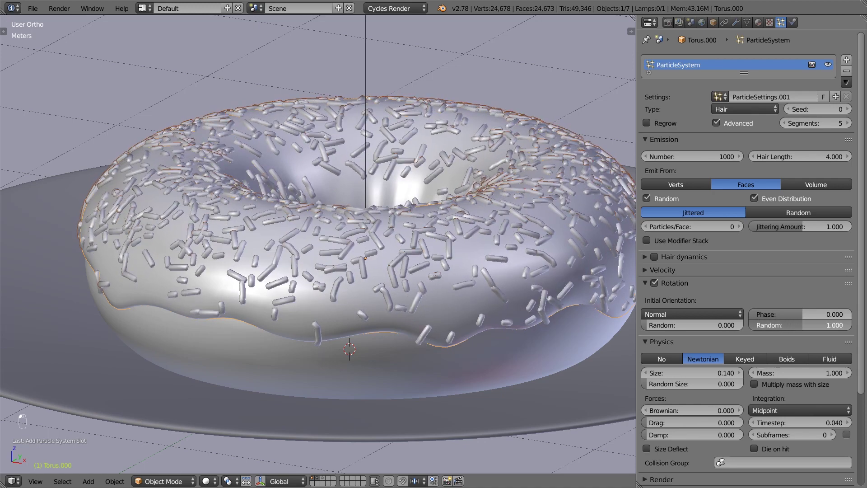
pyautogui.moveTo(691, 325); pyautogui.dragTo(707, 324)
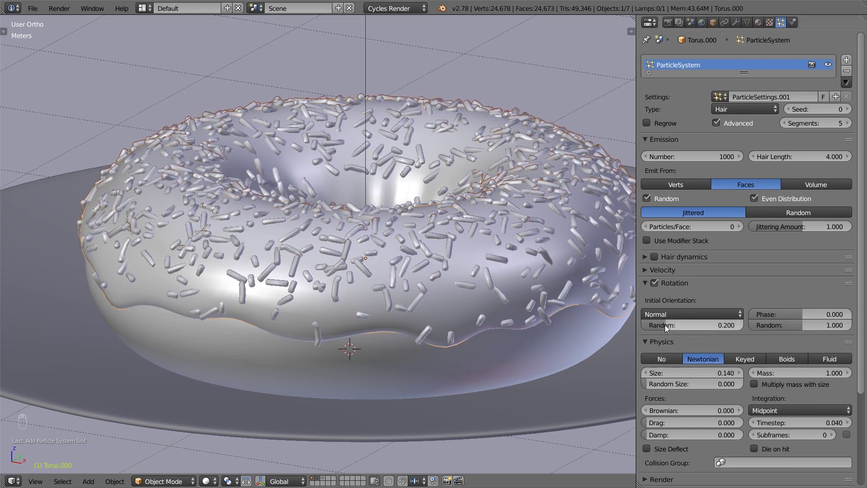
# Leave weight painting on the icing and assign the vertex group Group to the hair density
pyautogui.scroll(-6, 703, 431)
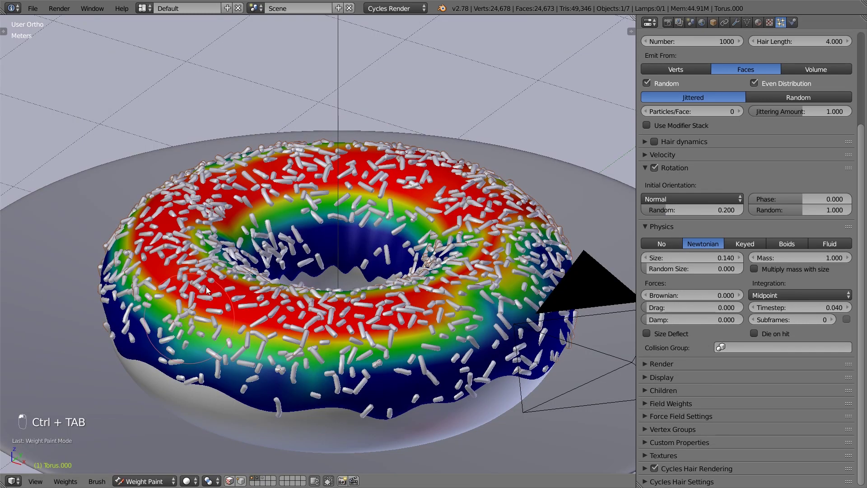
pyautogui.press('Escape')
pyautogui.hotkey('ctrl', 'Tab')
pyautogui.click(703, 430)
pyautogui.click(736, 446)
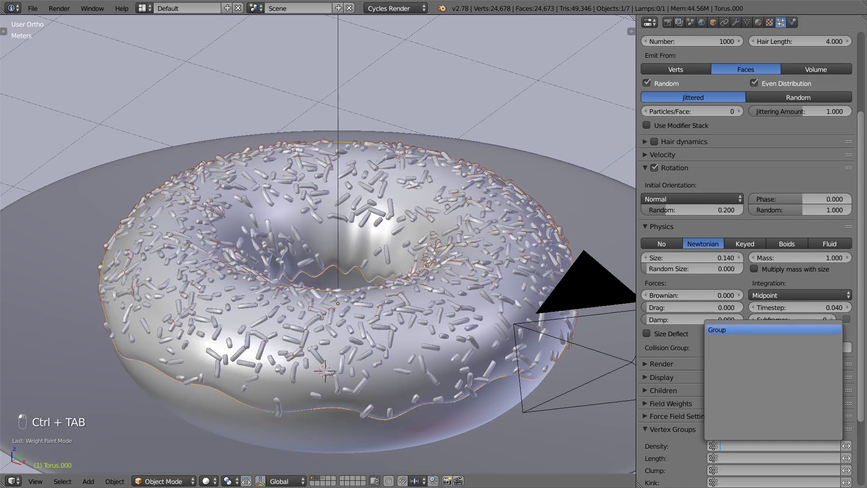
pyautogui.click(728, 330)
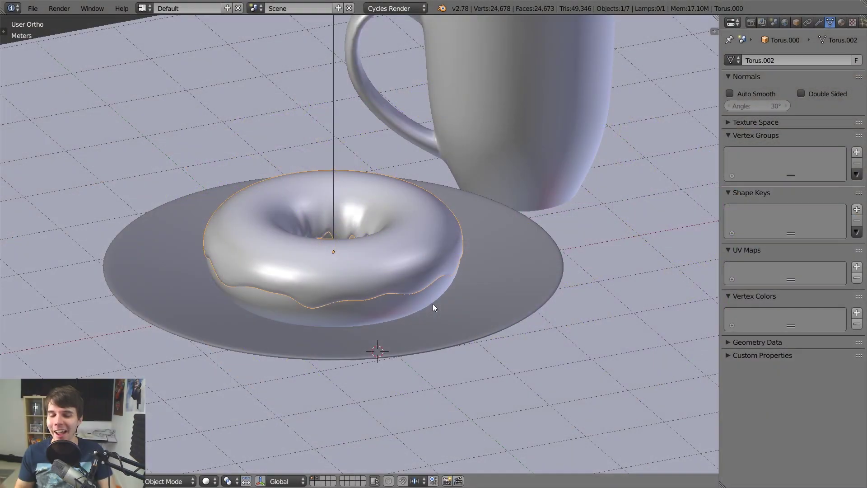
# Examine the donut, plate and mug in a rendered preview, including the icing up close
pyautogui.moveTo(437, 227); pyautogui.dragTo(484, 188, button='middle')
pyautogui.scroll(2, 424, 255)
pyautogui.scroll(-4, 484, 188)
pyautogui.hotkey('shift', 'z')
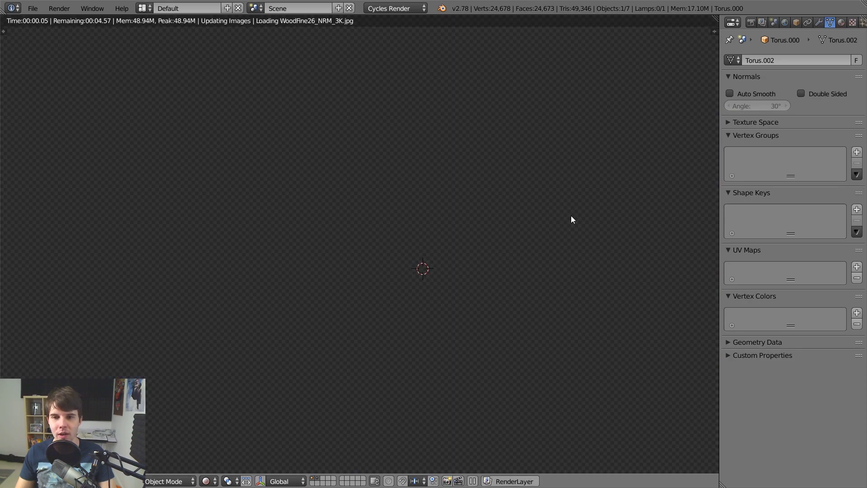
pyautogui.rightClick(637, 193)
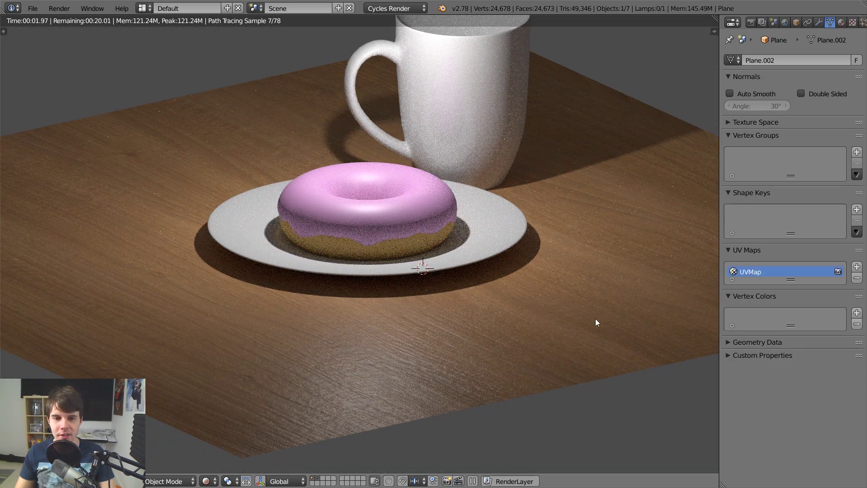
pyautogui.moveTo(595, 320); pyautogui.dragTo(548, 316, button='middle')
pyautogui.scroll(2, 540, 314)
pyautogui.scroll(2, 538, 312)
pyautogui.keyDown('shift'); pyautogui.moveTo(527, 233); pyautogui.dragTo(526, 276, button='middle'); pyautogui.keyUp('shift')
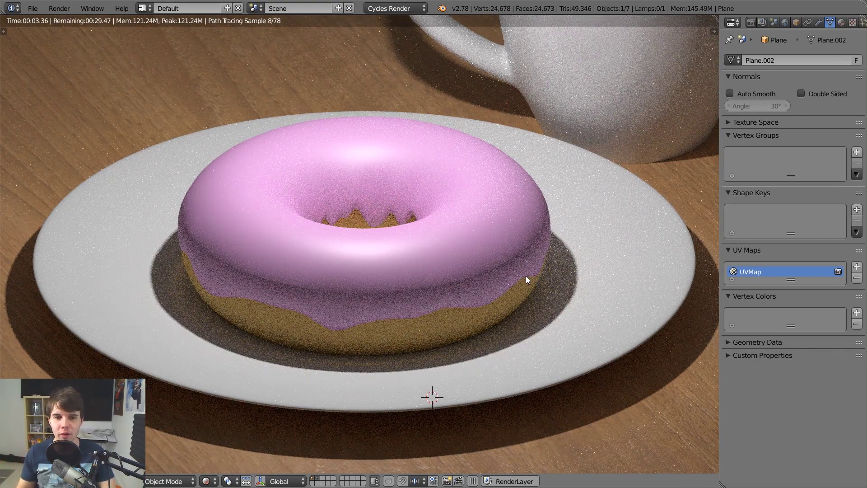
# Return the viewport to solid shading and select the donut's icing
pyautogui.hotkey('shift', 'z')
pyautogui.scroll(-3, 526, 275)
pyautogui.scroll(2, 403, 275)
pyautogui.rightClick(404, 275)
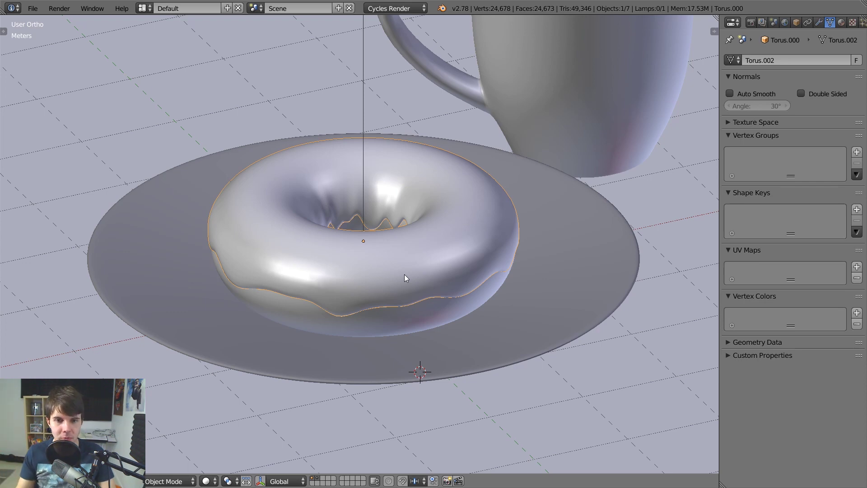
pyautogui.scroll(1, 402, 281)
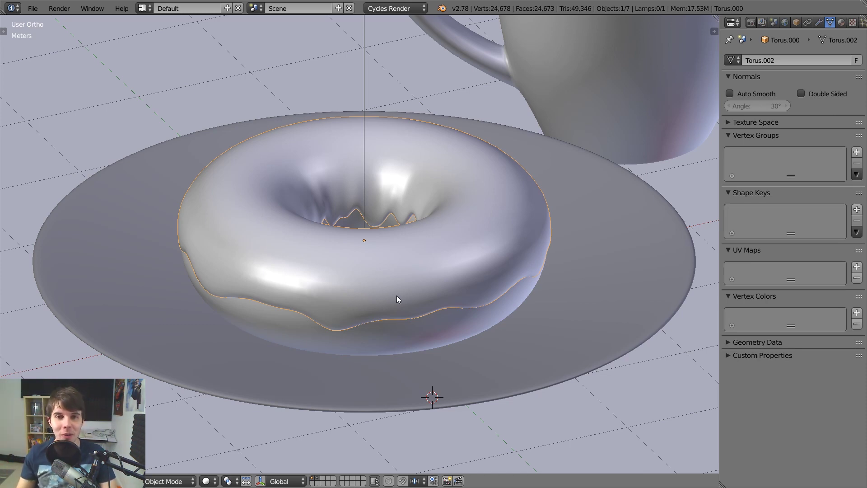
# Switch to Chrome and examine the enlarged rainbow sprinkles pile in the image results as a shape reference
pyautogui.hotkey('alt', 'Tab')
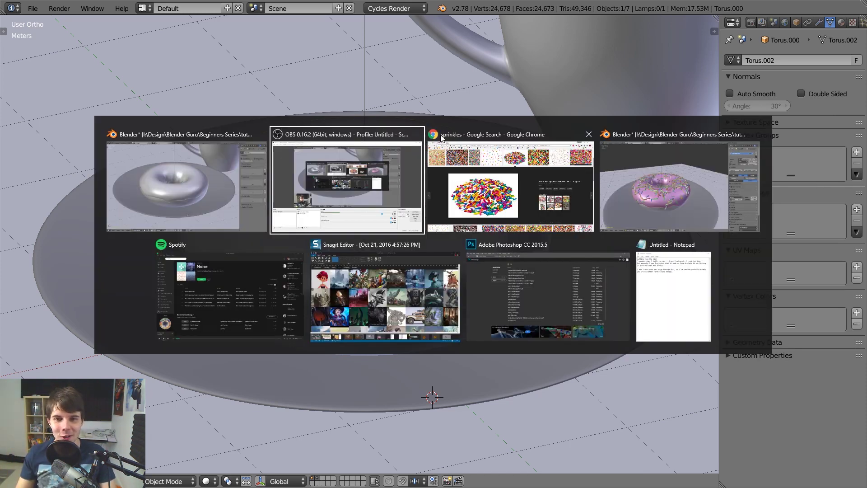
pyautogui.keyDown('alt'); pyautogui.click(471, 160); pyautogui.keyUp('alt')
pyautogui.scroll(3, 472, 160)
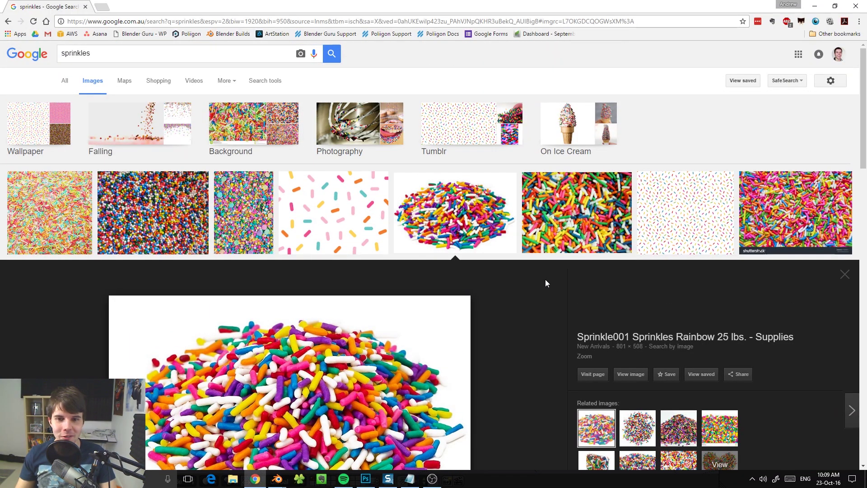
pyautogui.click(476, 220)
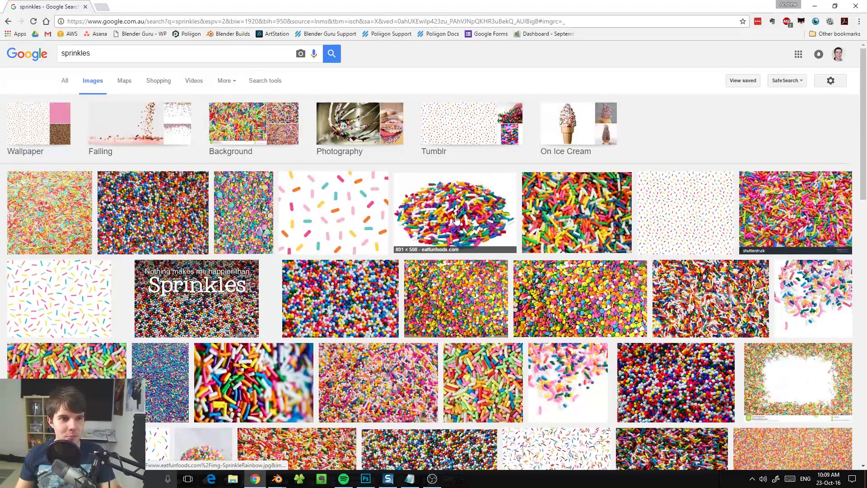
pyautogui.click(458, 226)
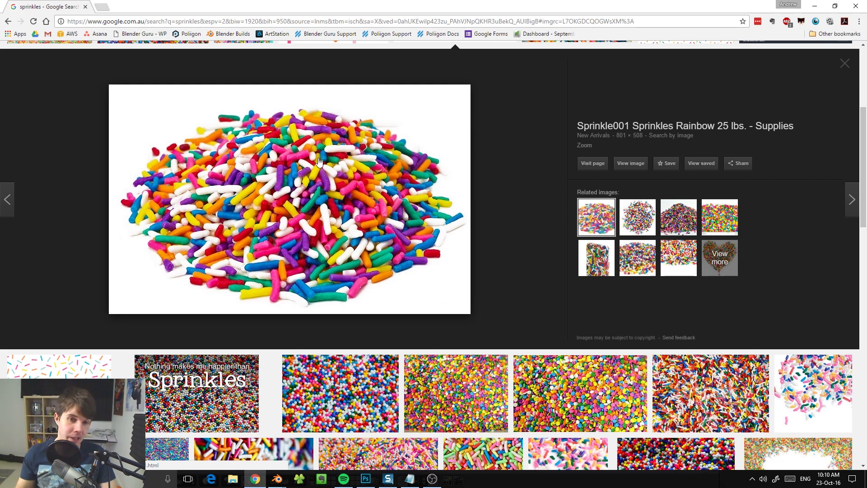
# Switch back to Blender, show only an empty layer and reset the 3D cursor to the scene centre
pyautogui.hotkey('alt', 'Tab')
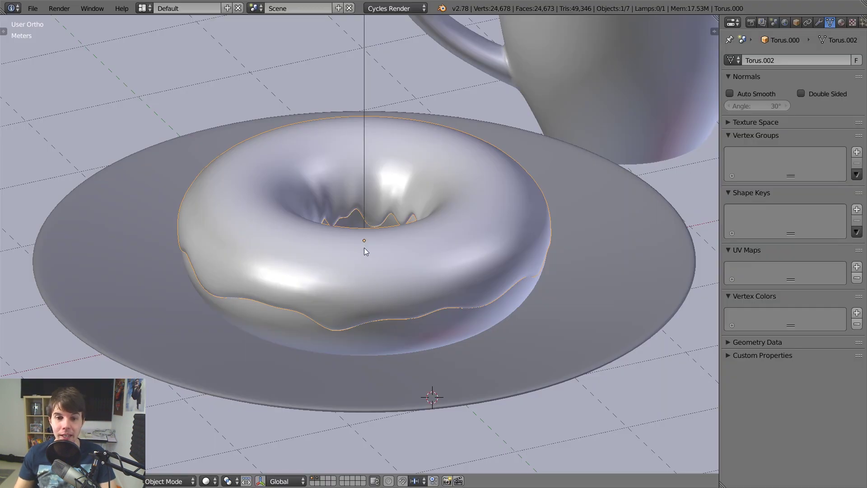
pyautogui.click(326, 481)
pyautogui.hotkey('shift', 'c')
pyautogui.moveTo(418, 230); pyautogui.dragTo(375, 245, button='middle')
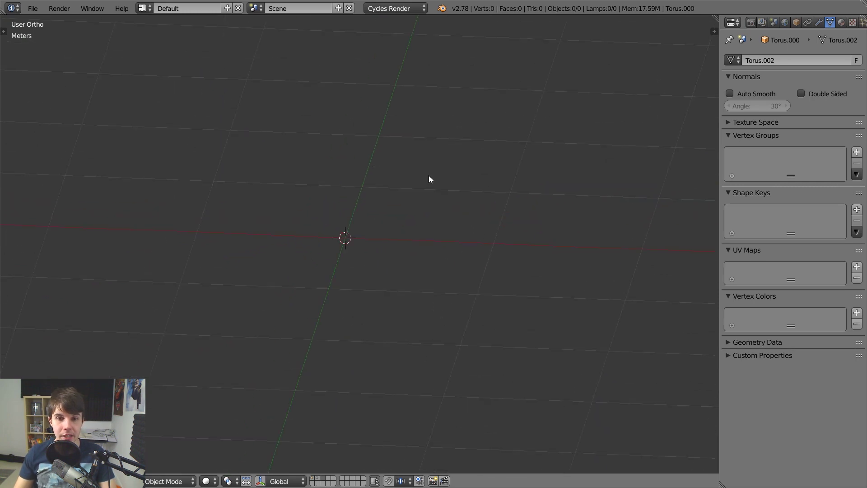
# Add a cylinder mesh at the scene centre as the base for a sprinkle
pyautogui.hotkey('shift', 'a')
pyautogui.moveTo(429, 176)
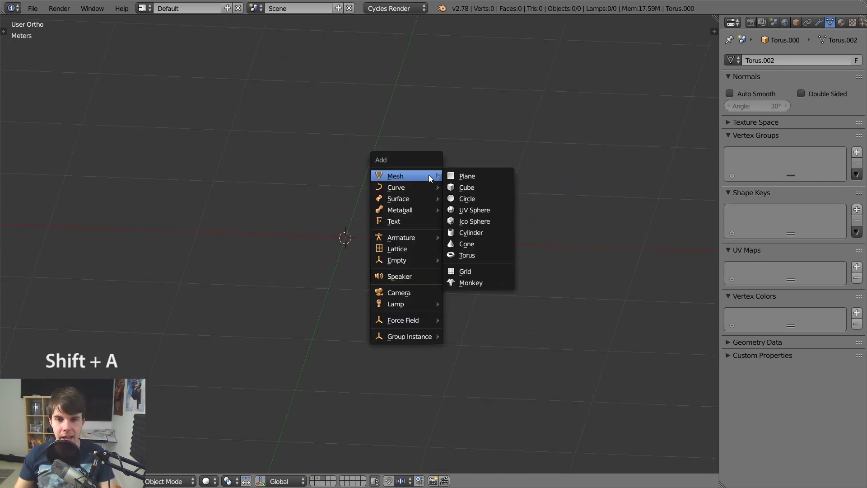
pyautogui.click(491, 234)
pyautogui.scroll(-3, 455, 266)
pyautogui.moveTo(455, 266); pyautogui.dragTo(413, 253, button='middle')
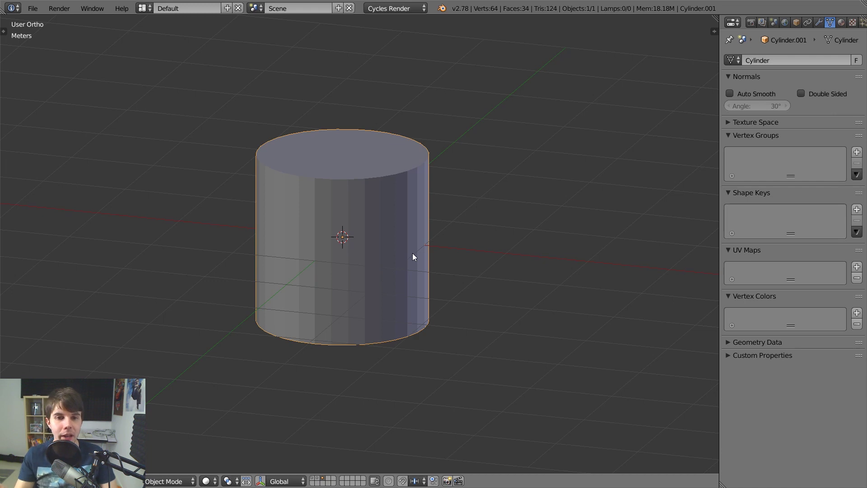
# Set the new cylinder's vertex count to 8
pyautogui.scroll(2, 412, 257)
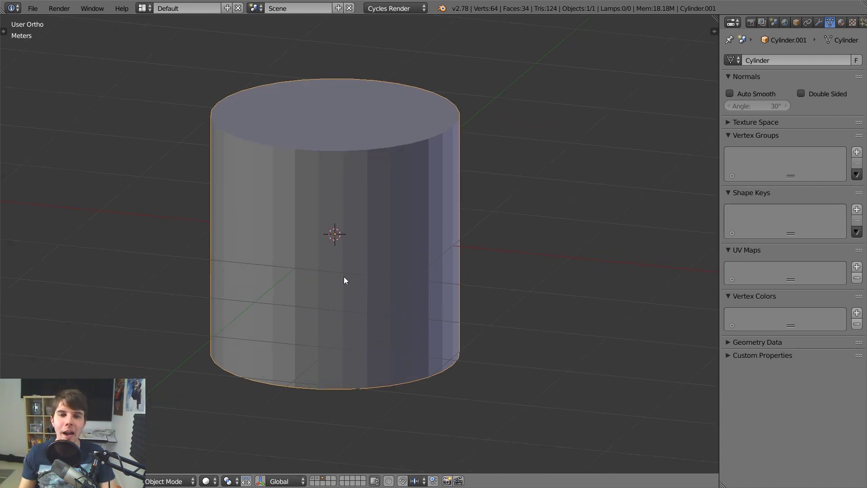
pyautogui.scroll(-5, 344, 280)
pyautogui.scroll(1, 344, 282)
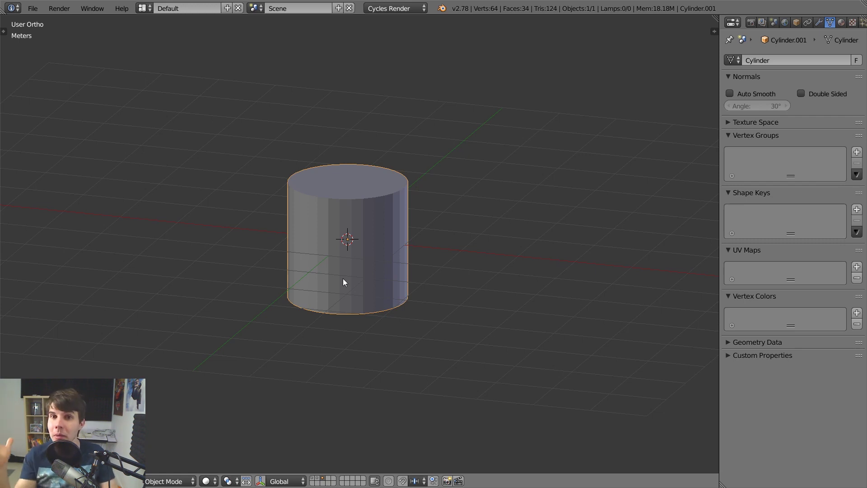
pyautogui.scroll(3, 344, 279)
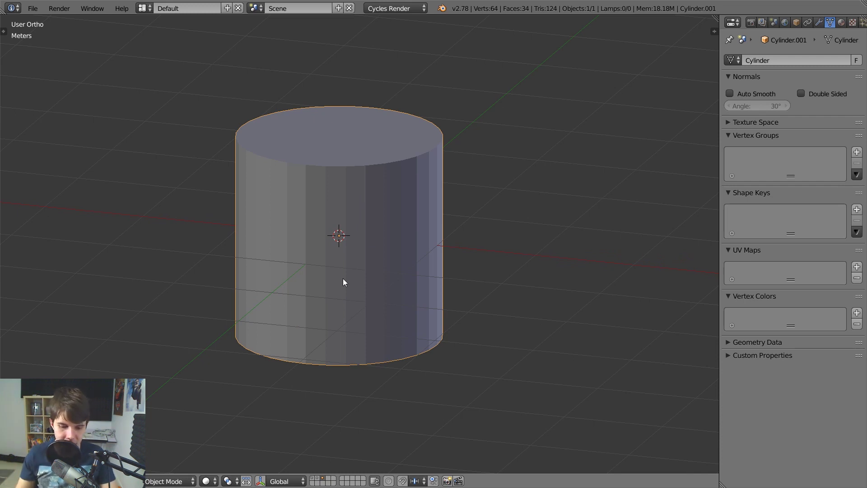
pyautogui.press('t')
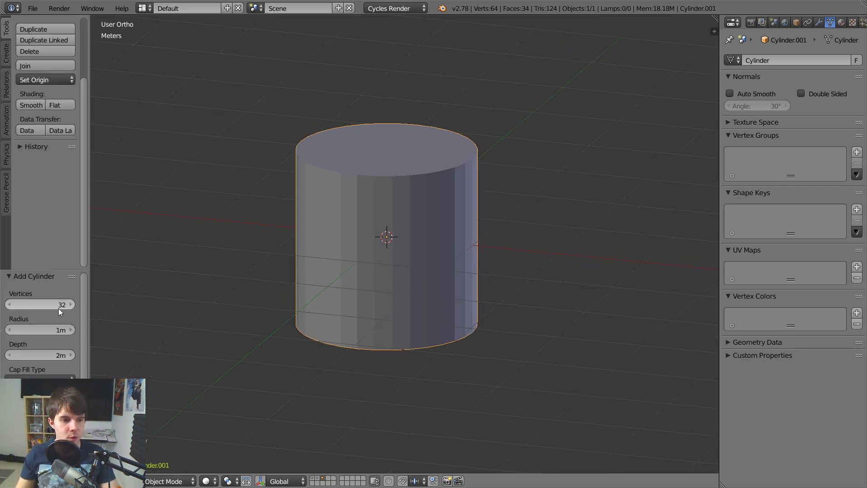
pyautogui.moveTo(58, 305)
pyautogui.mouseDown()
pyautogui.moveTo(31, 300)
pyautogui.moveTo(55, 309)
pyautogui.mouseUp()
pyautogui.scroll(2, 321, 224)
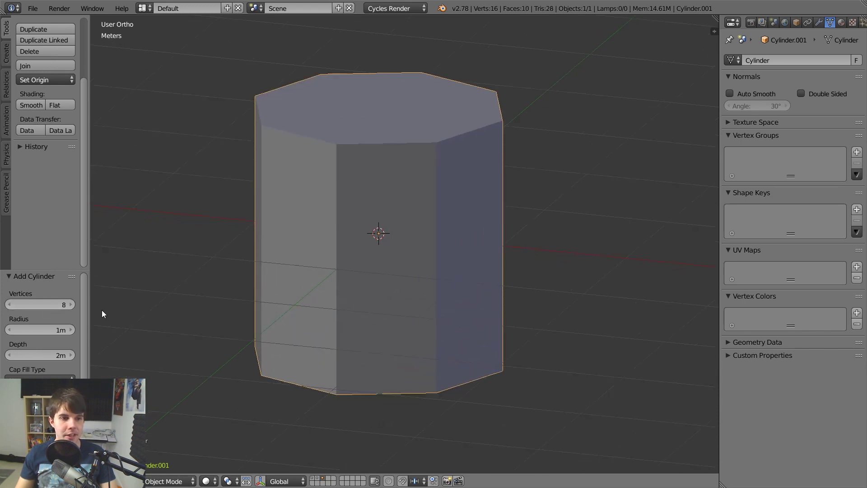
# Try the cylinder with 6 vertices and restore the count to 8
pyautogui.click(11, 306)
pyautogui.click(11, 307)
pyautogui.moveTo(389, 264); pyautogui.dragTo(380, 284, button='middle')
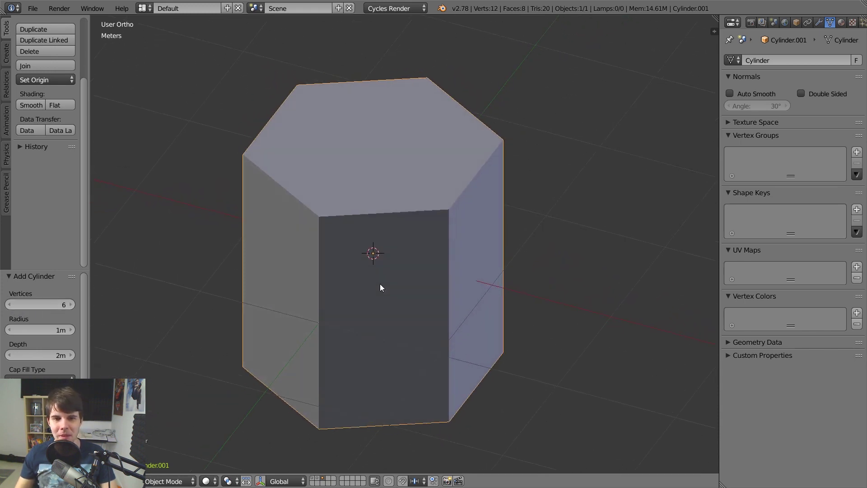
pyautogui.click(70, 303)
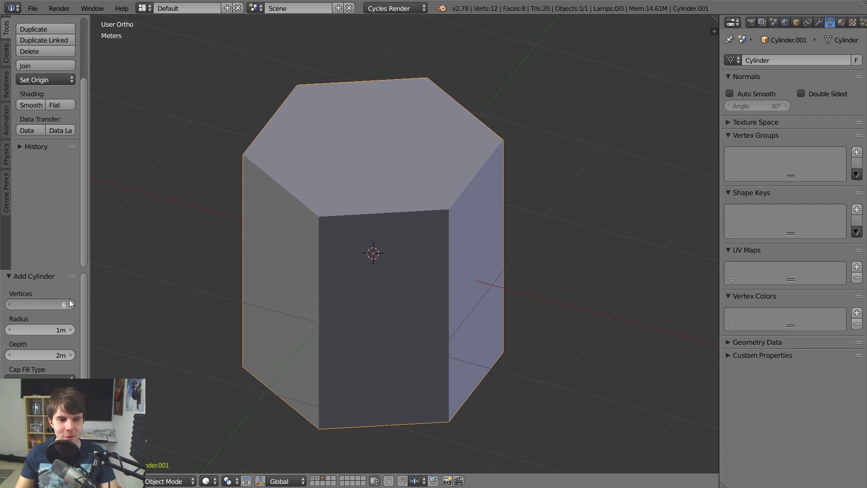
pyautogui.click(70, 304)
pyautogui.moveTo(283, 251); pyautogui.dragTo(324, 259, button='middle')
pyautogui.press('t')
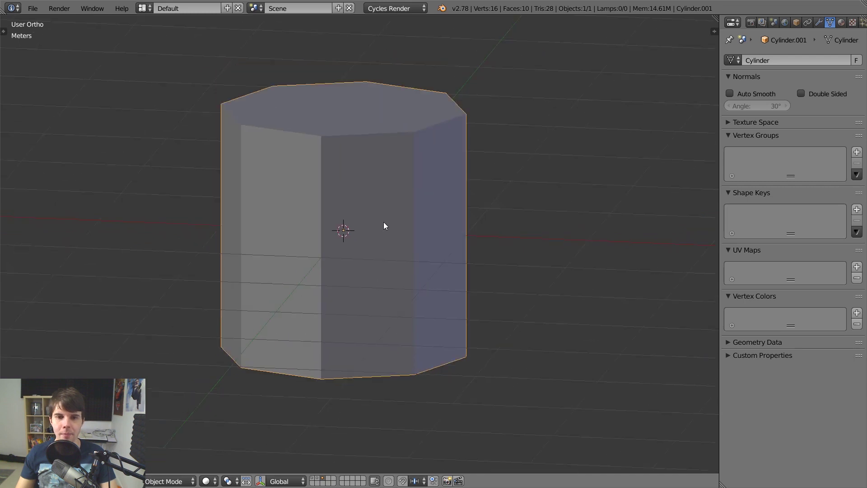
# Try scaling the cylinder along the Z axis only
pyautogui.scroll(-5, 382, 222)
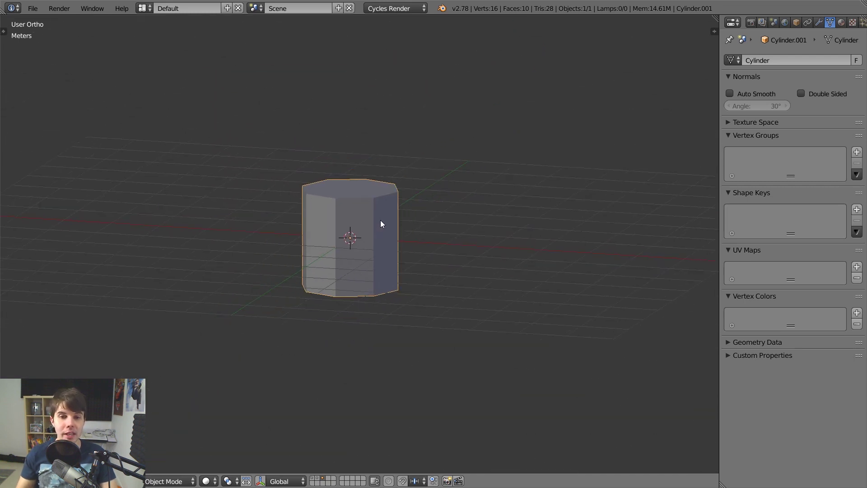
pyautogui.moveTo(381, 220); pyautogui.dragTo(378, 214, button='middle')
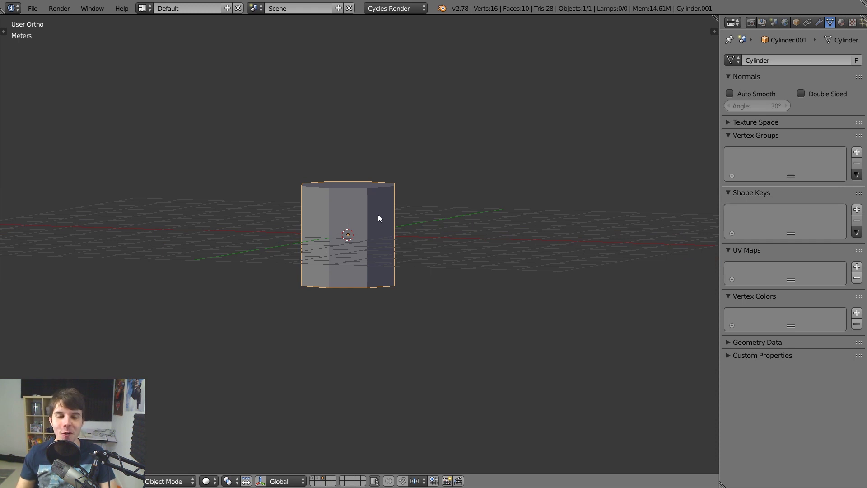
pyautogui.scroll(3, 377, 214)
pyautogui.scroll(-3, 426, 233)
pyautogui.press('s')
pyautogui.press('z')
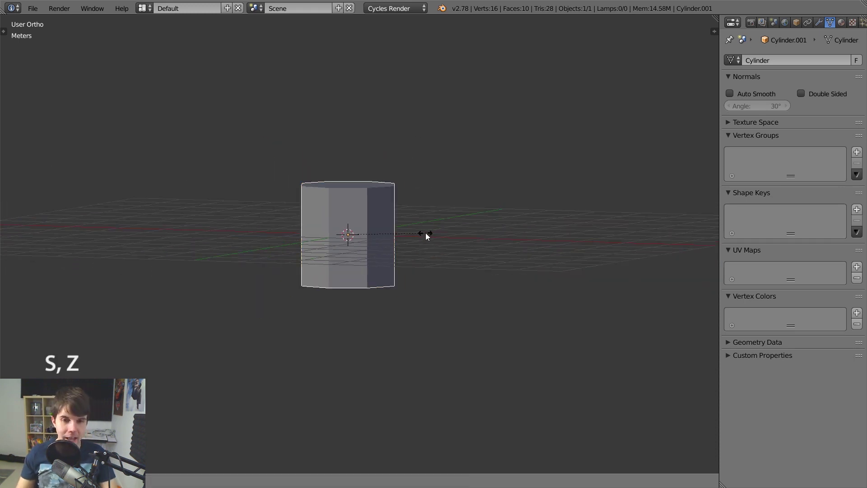
pyautogui.rightClick(564, 265)
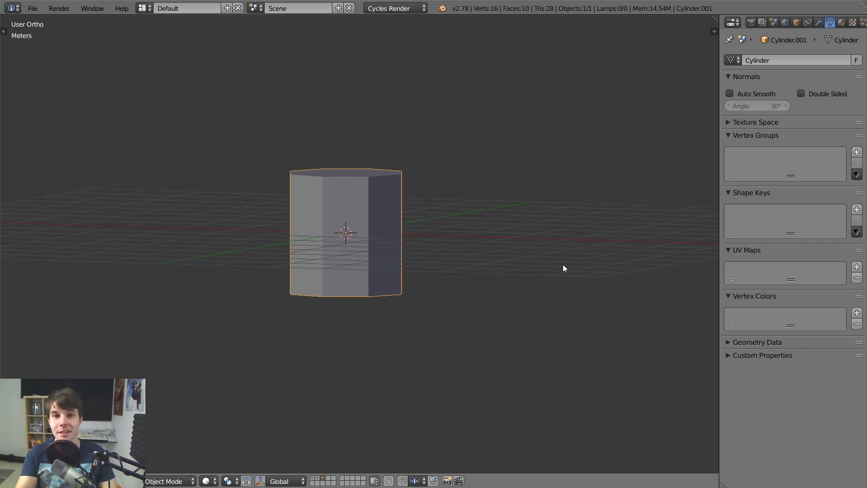
# Try scaling the cylinder on the X and Y axes with Z excluded
pyautogui.moveTo(563, 264); pyautogui.dragTo(501, 240, button='middle')
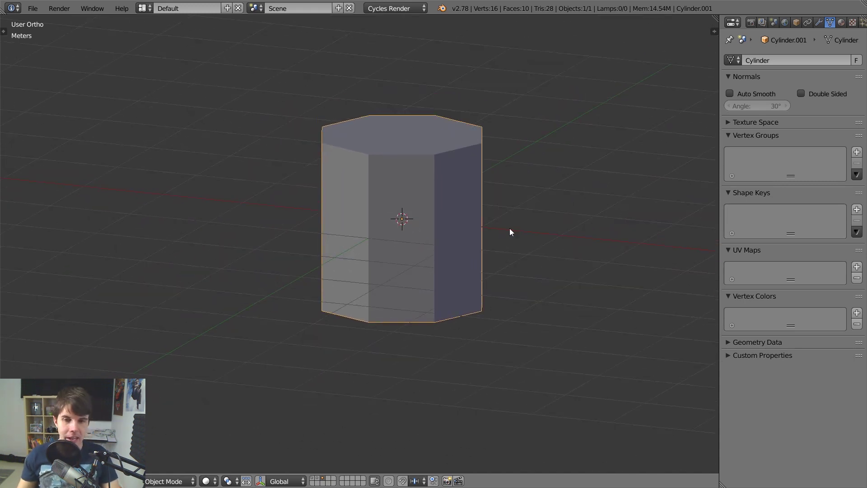
pyautogui.press('s')
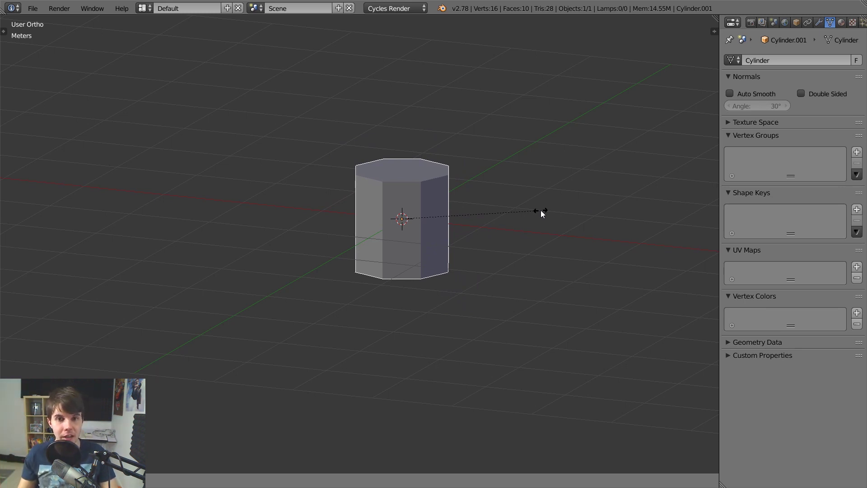
pyautogui.hotkey('shift', 'z')
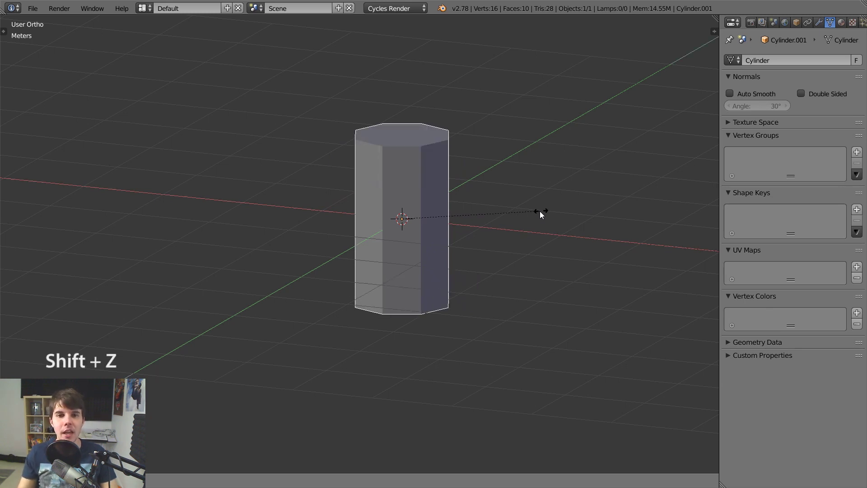
pyautogui.rightClick(470, 219)
# Scale the cylinder down on the X and Y axes, excluding Z, to make it a thin, tall rod
pyautogui.press('s')
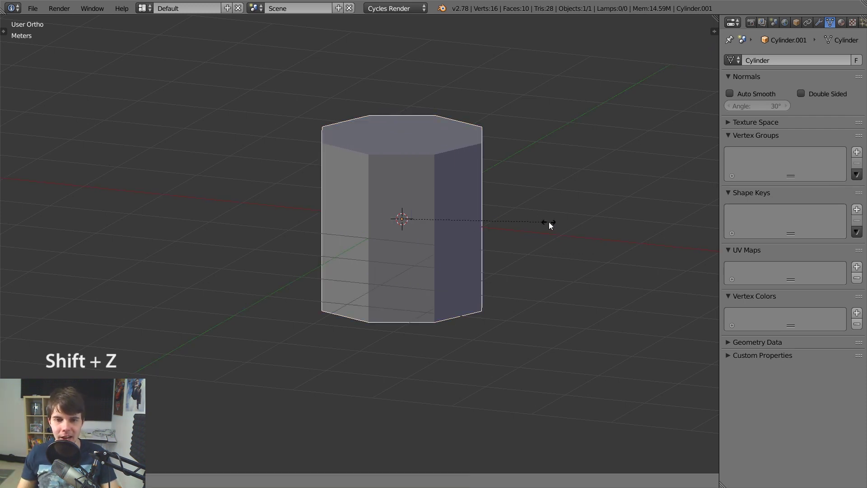
pyautogui.hotkey('shift', 'z')
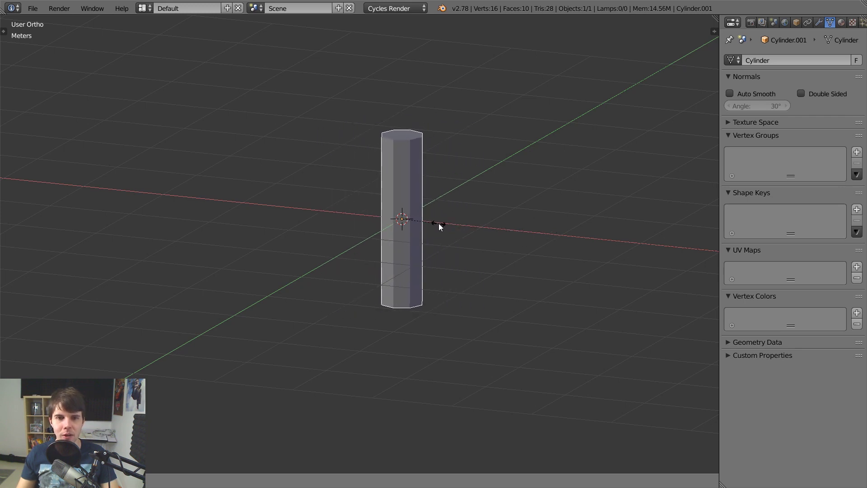
pyautogui.click(438, 223)
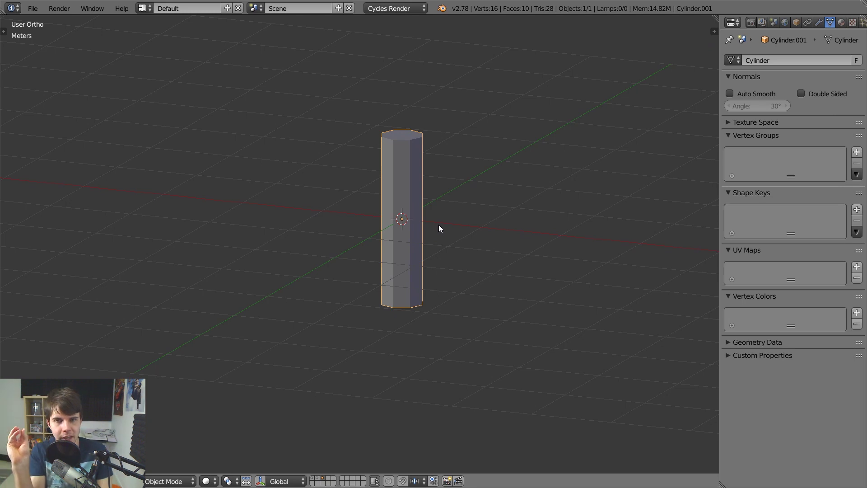
pyautogui.scroll(2, 438, 225)
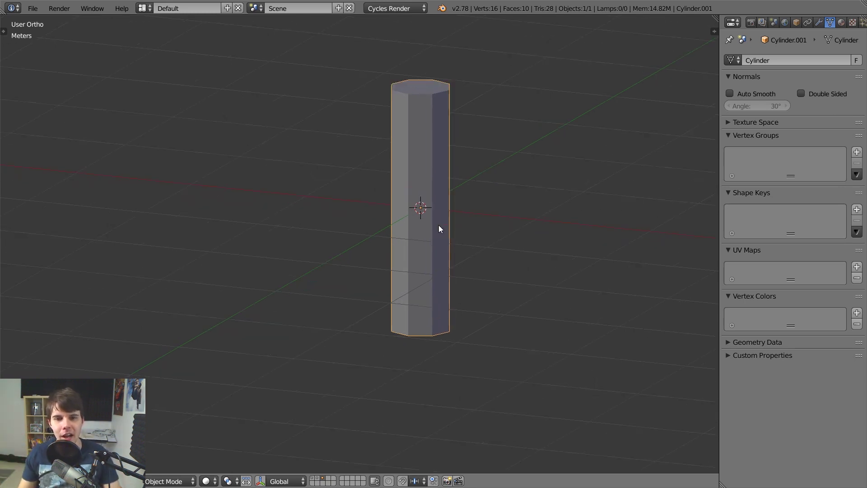
pyautogui.scroll(-2, 438, 225)
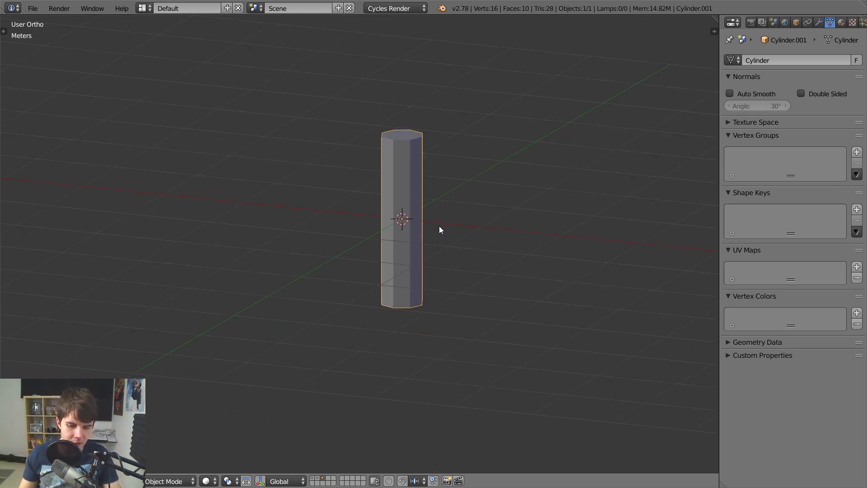
# Try lengthening and shortening the thin cylinder along the Z axis
pyautogui.press('s')
pyautogui.press('z')
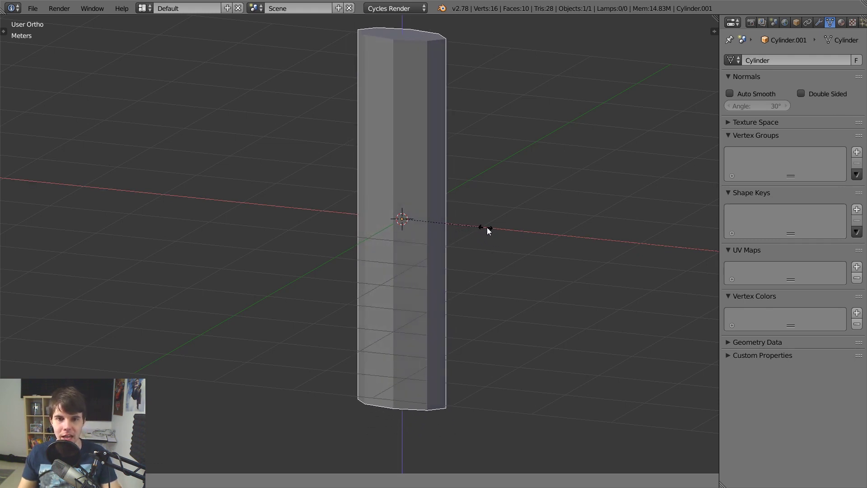
pyautogui.rightClick(533, 239)
pyautogui.press('s')
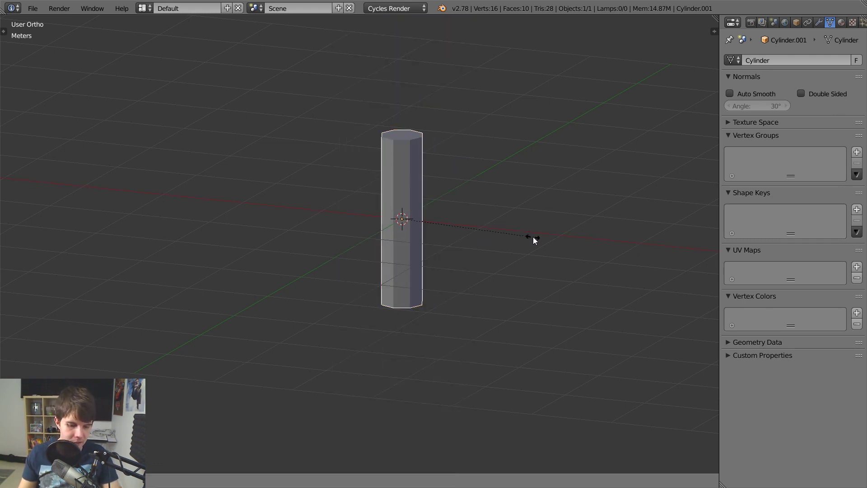
pyautogui.press('z')
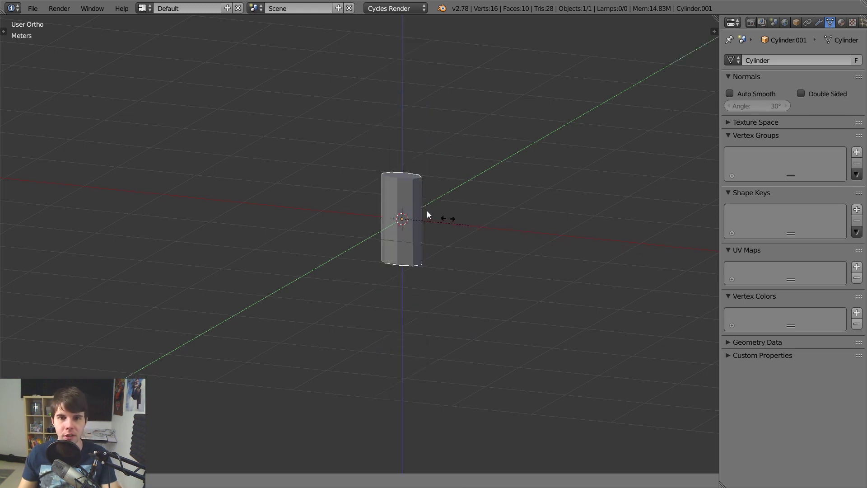
pyautogui.rightClick(420, 202)
pyautogui.scroll(1, 512, 206)
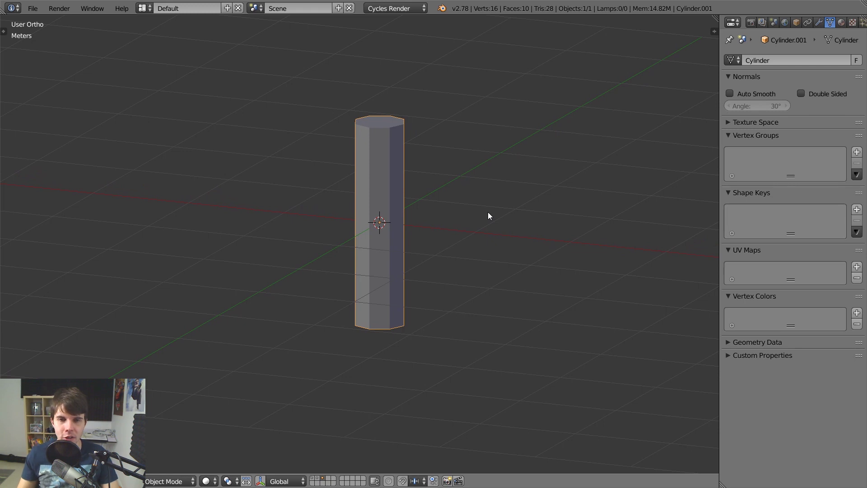
pyautogui.scroll(-1, 488, 212)
pyautogui.scroll(3, 488, 211)
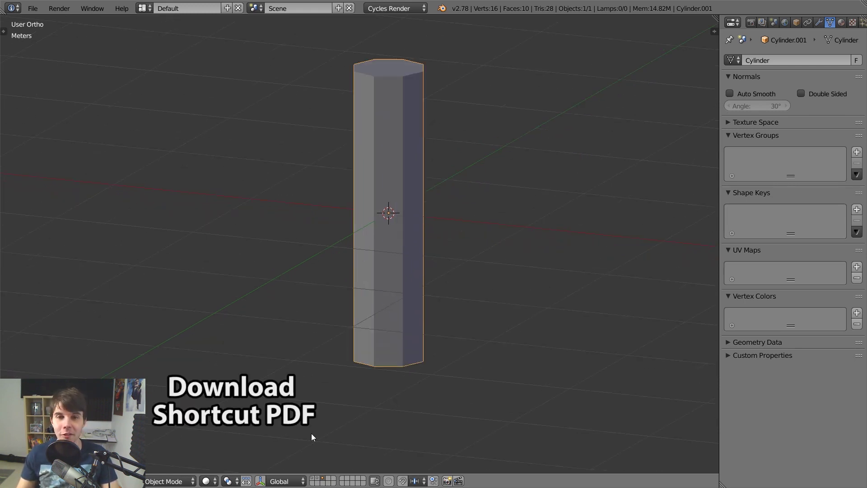
pyautogui.scroll(2, 522, 271)
pyautogui.scroll(-2, 520, 269)
pyautogui.keyDown('shift'); pyautogui.moveTo(451, 208); pyautogui.dragTo(414, 257, button='middle'); pyautogui.keyUp('shift')
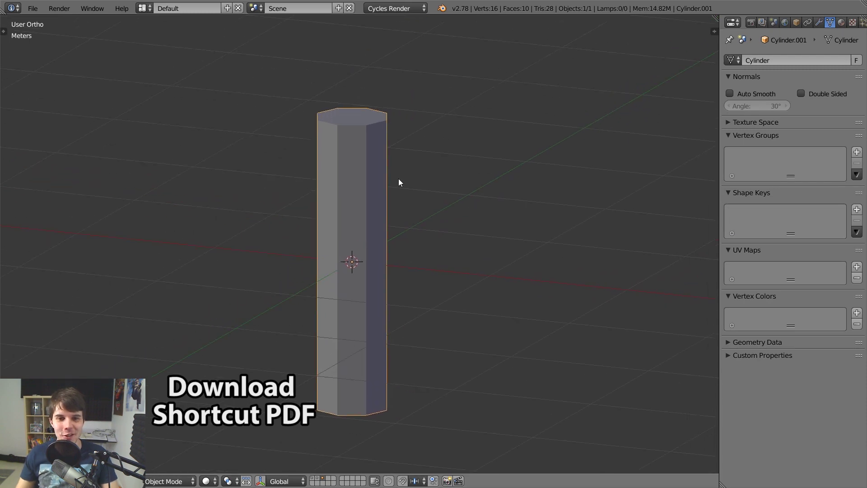
pyautogui.scroll(-2, 392, 185)
pyautogui.scroll(1, 412, 186)
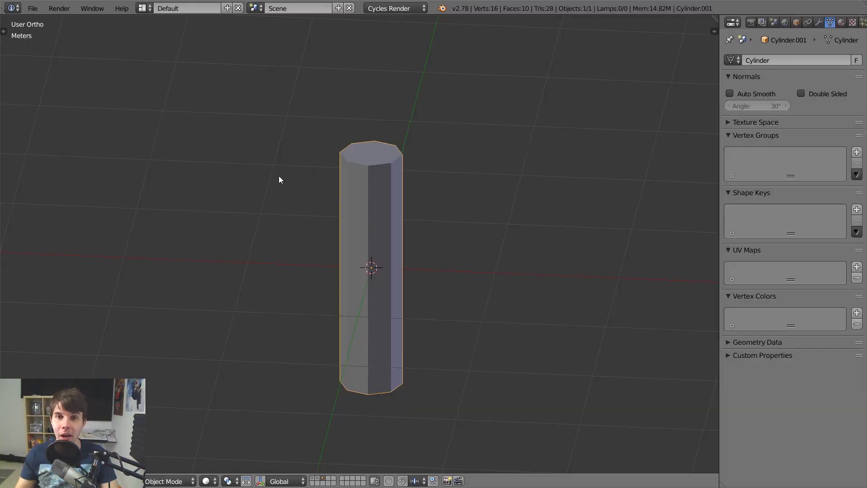
# Extrude the cylinder's top face slightly upward in Edit Mode and scale it down to form a tapered tip
pyautogui.moveTo(279, 175); pyautogui.dragTo(374, 191, button='middle')
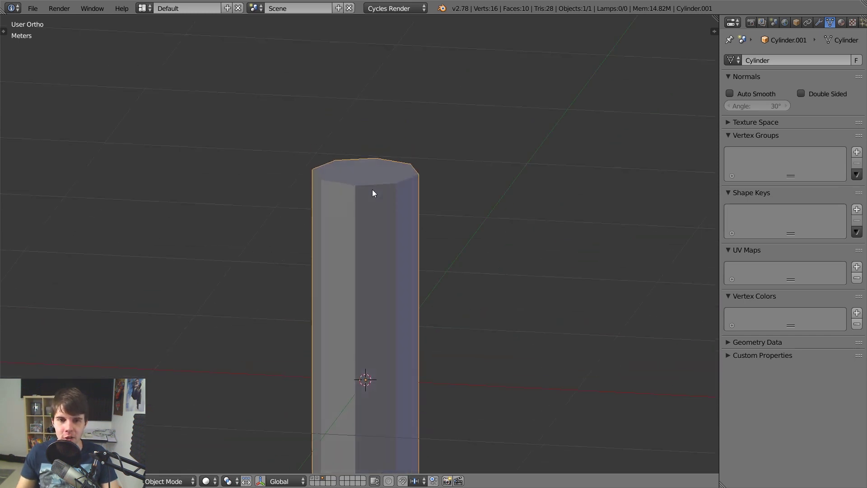
pyautogui.press('Tab')
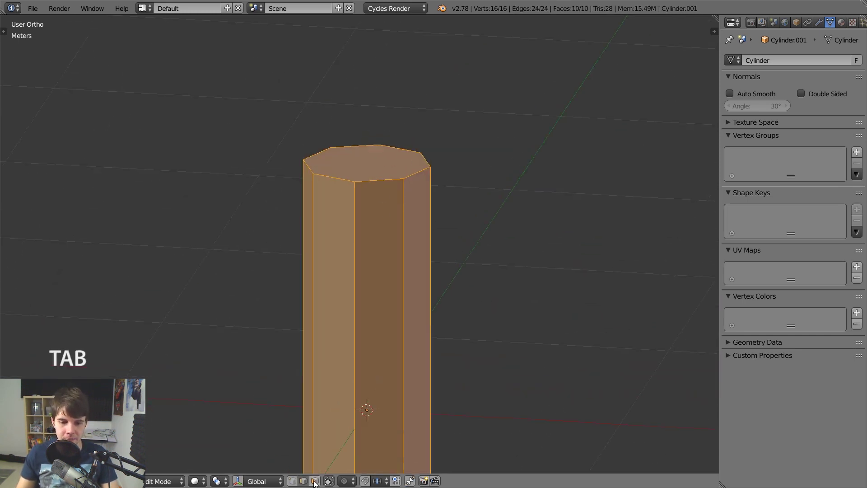
pyautogui.click(315, 481)
pyautogui.rightClick(370, 160)
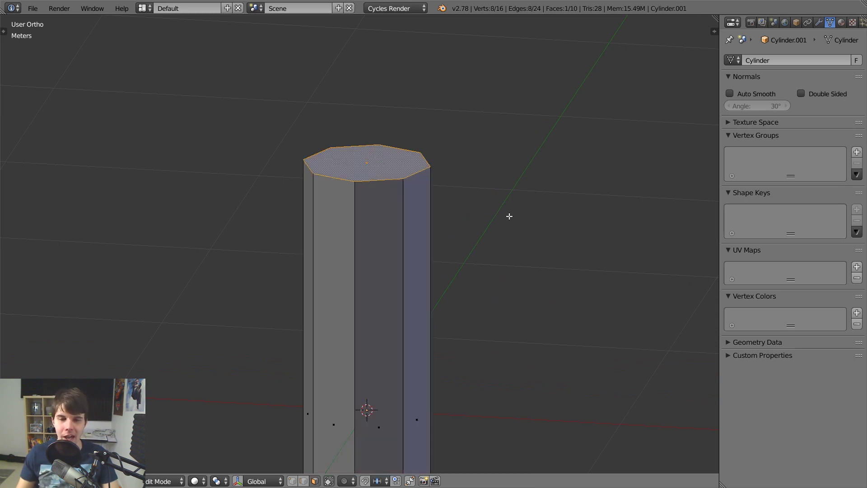
pyautogui.press('e')
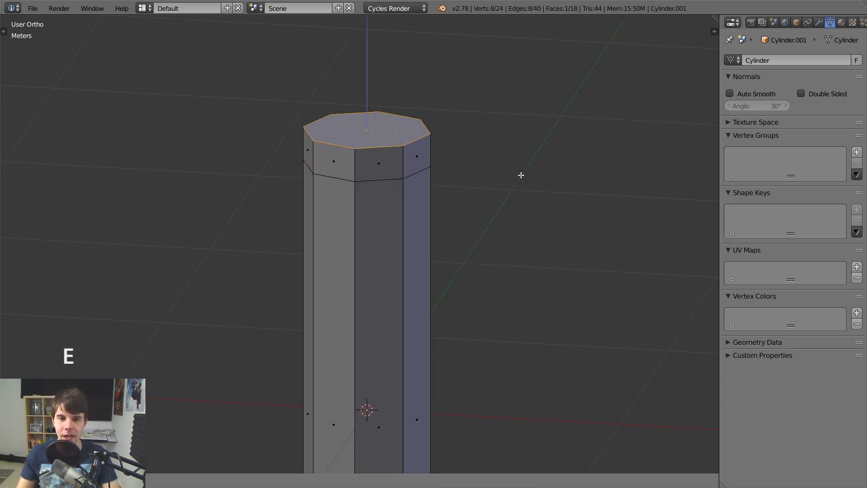
pyautogui.click(522, 175)
pyautogui.press('s')
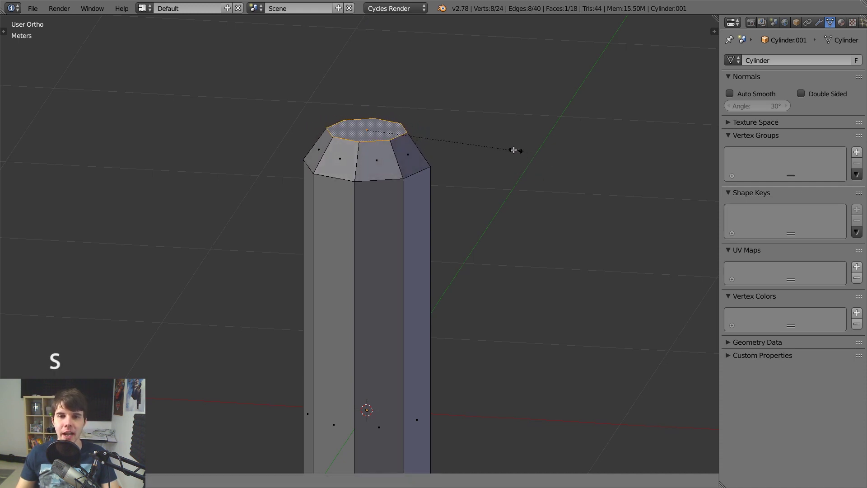
pyautogui.click(502, 147)
pyautogui.press('Tab')
pyautogui.moveTo(502, 147); pyautogui.dragTo(526, 211, button='middle')
pyautogui.scroll(1, 526, 211)
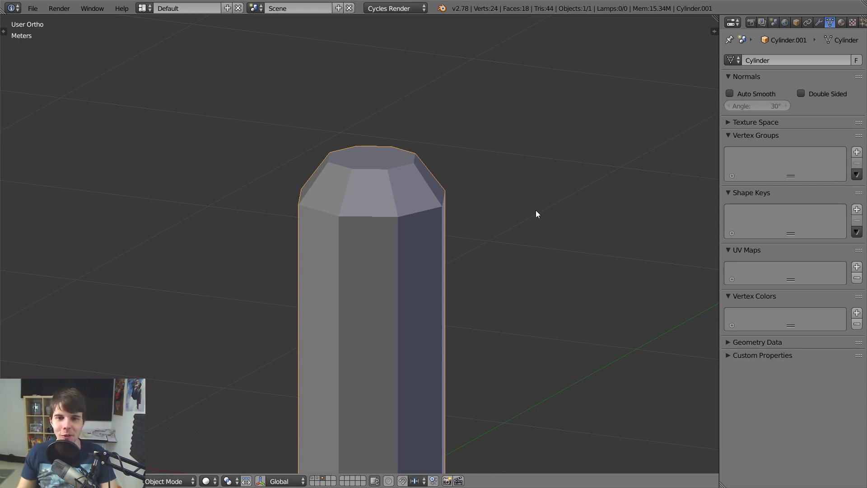
# Try a second, smaller extrusion on the tapered tip's top face and undo it
pyautogui.press('Tab')
pyautogui.press('e')
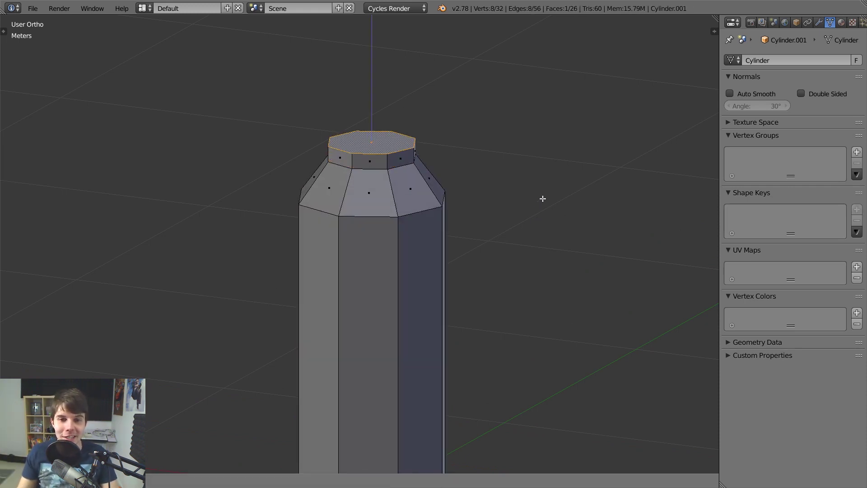
pyautogui.click(581, 216)
pyautogui.press('s')
pyautogui.click(434, 174)
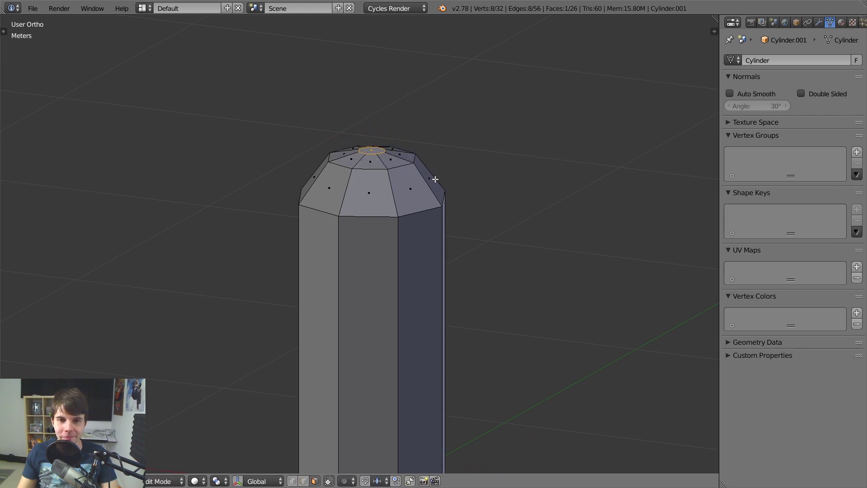
pyautogui.press('Tab')
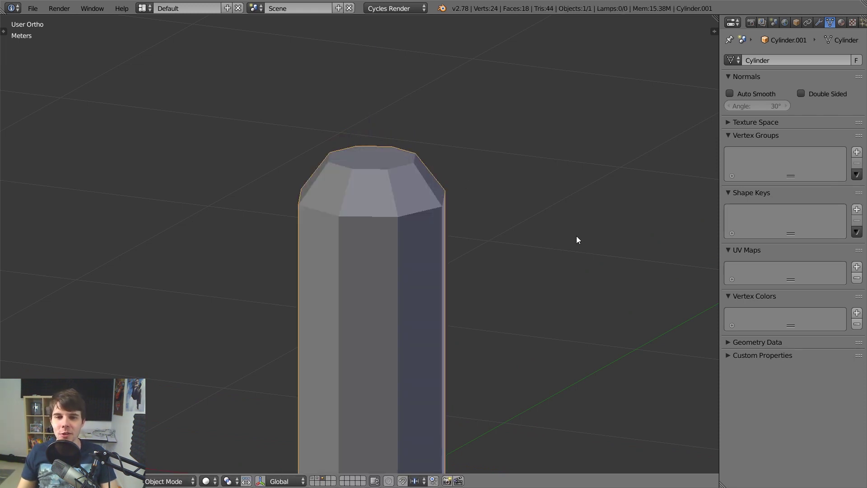
pyautogui.hotkey('ctrl', 'z')
# Apply smooth shading to the cylinder
pyautogui.scroll(-3, 577, 240)
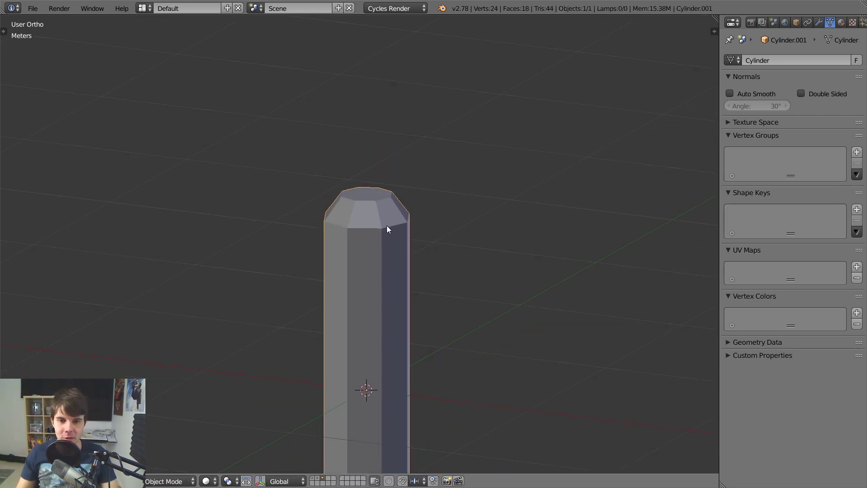
pyautogui.scroll(-3, 388, 231)
pyautogui.moveTo(393, 283); pyautogui.dragTo(408, 262, button='middle')
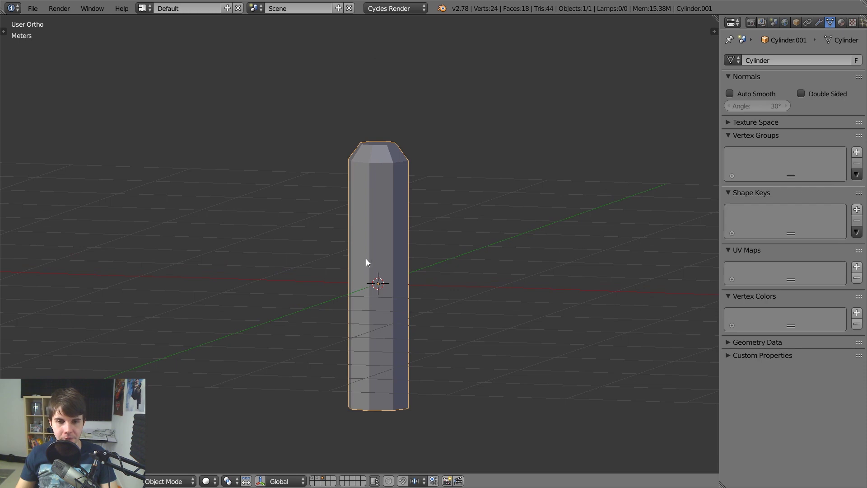
pyautogui.press('t')
pyautogui.click(42, 105)
pyautogui.press('t')
pyautogui.moveTo(243, 161)
pyautogui.mouseDown(button='middle')
pyautogui.moveTo(332, 210)
pyautogui.moveTo(299, 209)
pyautogui.moveTo(223, 172)
pyautogui.moveTo(314, 232)
pyautogui.moveTo(364, 218)
pyautogui.moveTo(321, 172)
pyautogui.mouseUp(button='middle')
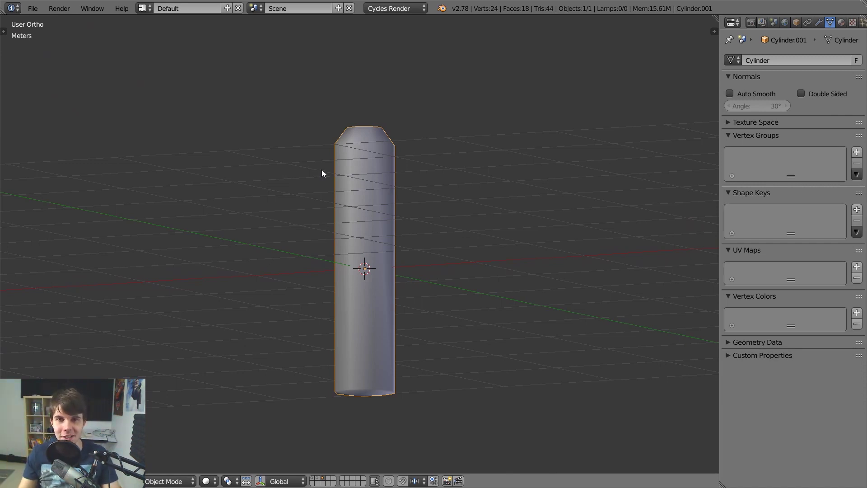
pyautogui.moveTo(321, 174); pyautogui.dragTo(328, 195, button='middle')
pyautogui.scroll(-2, 321, 179)
pyautogui.keyDown('shift'); pyautogui.moveTo(340, 227); pyautogui.dragTo(351, 154, button='middle'); pyautogui.keyUp('shift')
pyautogui.scroll(1, 354, 154)
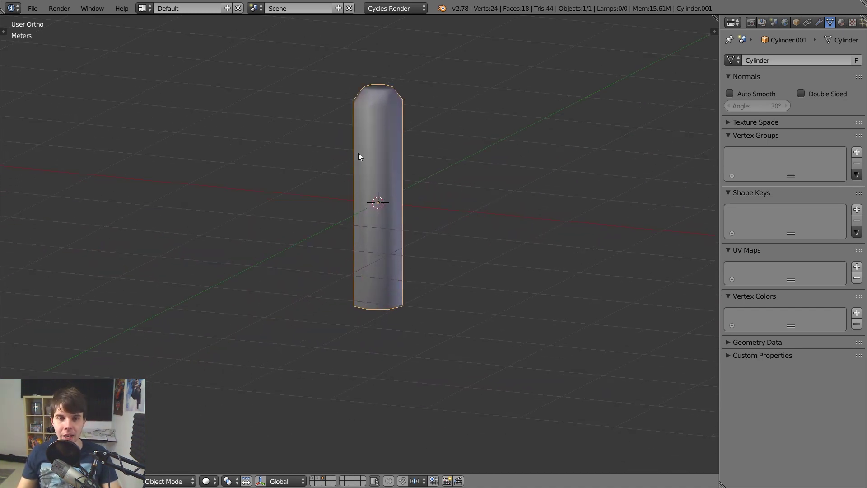
# Examine the cylinder's flat bottom face by selecting it in Edit Mode, and return to Object Mode
pyautogui.press('Tab')
pyautogui.moveTo(381, 258); pyautogui.dragTo(388, 209, button='middle')
pyautogui.scroll(1, 389, 253)
pyautogui.rightClick(387, 271)
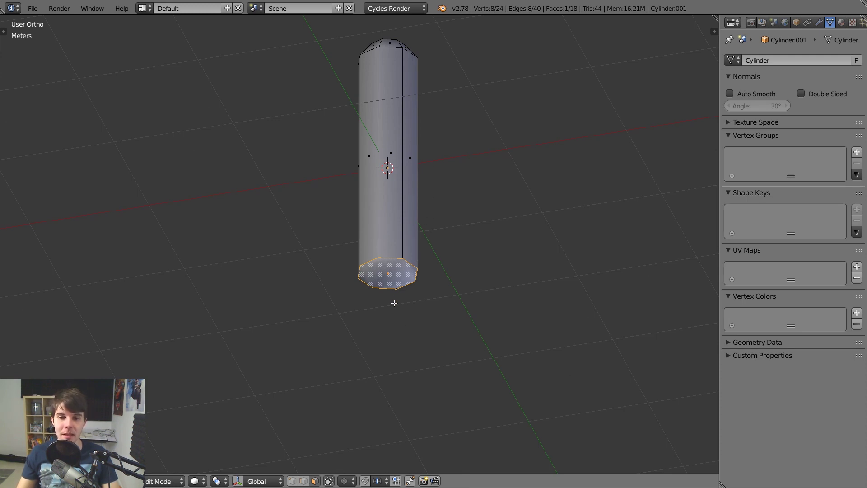
pyautogui.moveTo(395, 303); pyautogui.dragTo(400, 277, button='middle')
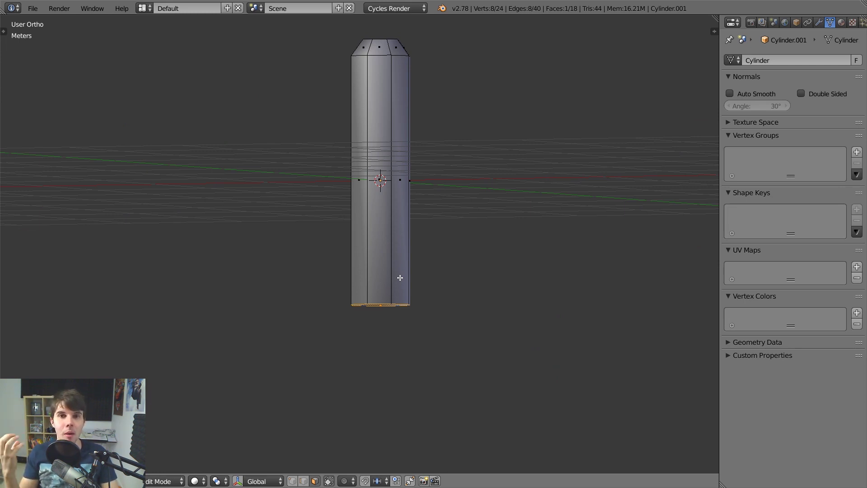
pyautogui.press('Tab')
pyautogui.press('Tab')
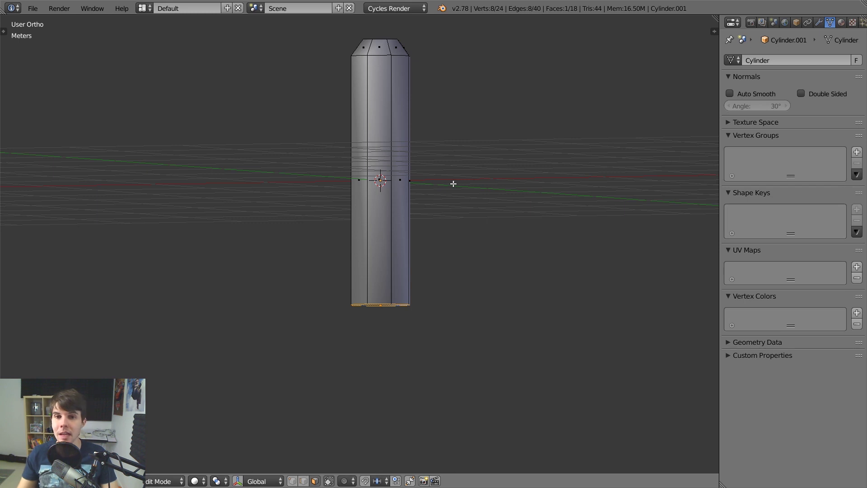
pyautogui.press('Tab')
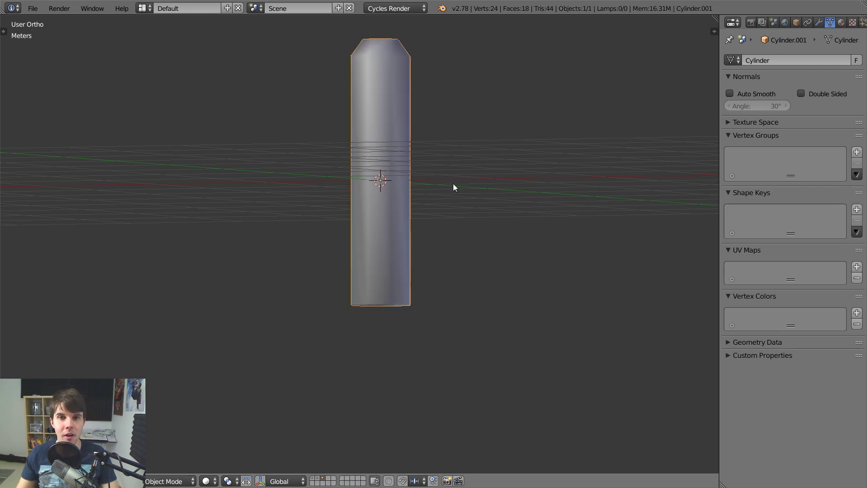
# Add a Mirror modifier to the cylinder and set it to mirror along Z only instead of X
pyautogui.click(819, 22)
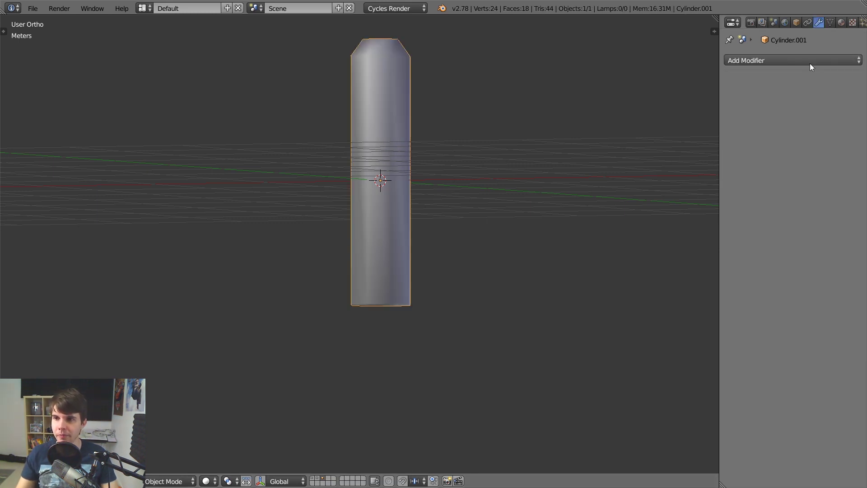
pyautogui.click(777, 60)
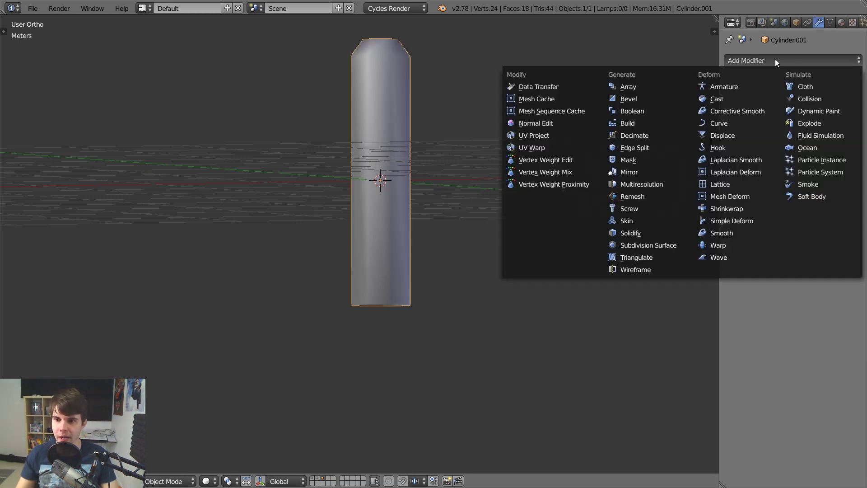
pyautogui.click(635, 171)
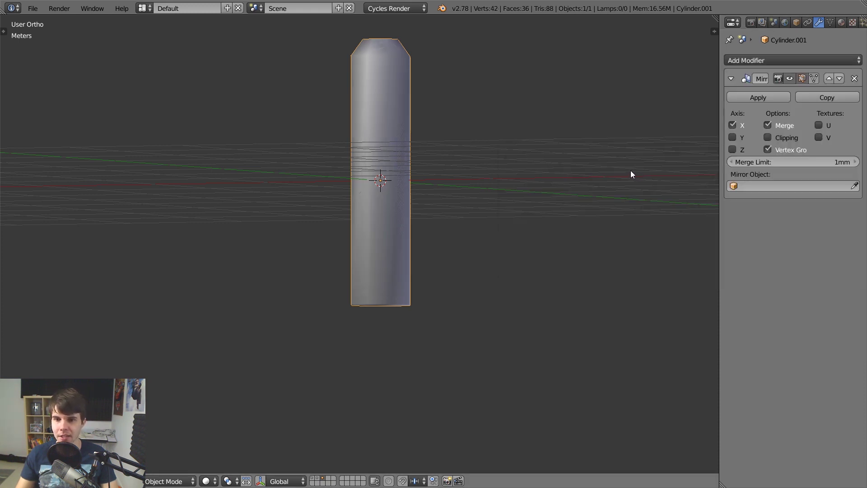
pyautogui.moveTo(631, 170); pyautogui.dragTo(463, 149, button='middle')
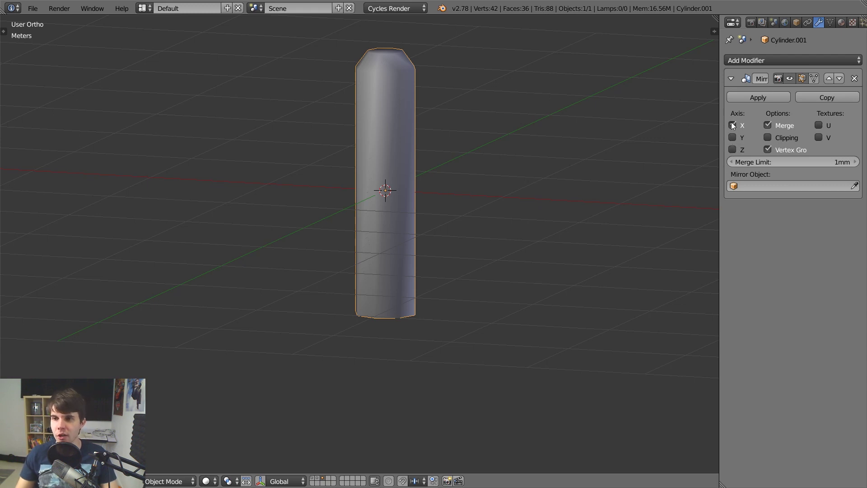
pyautogui.click(733, 125)
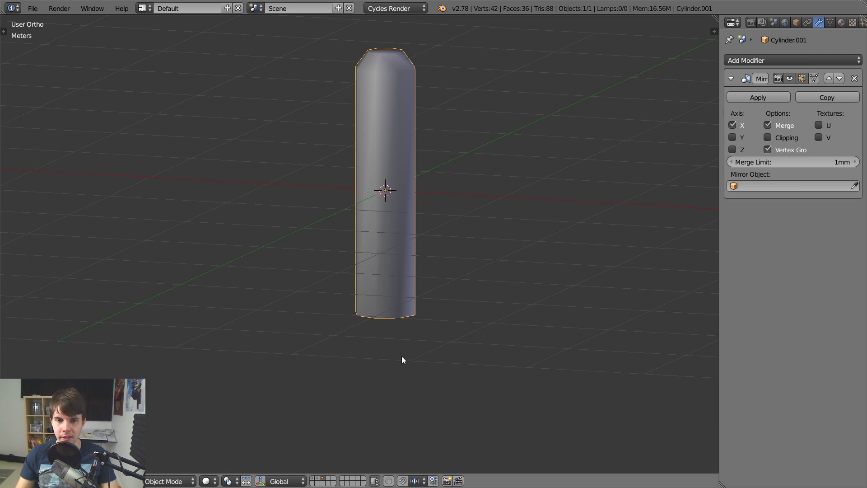
pyautogui.click(739, 124)
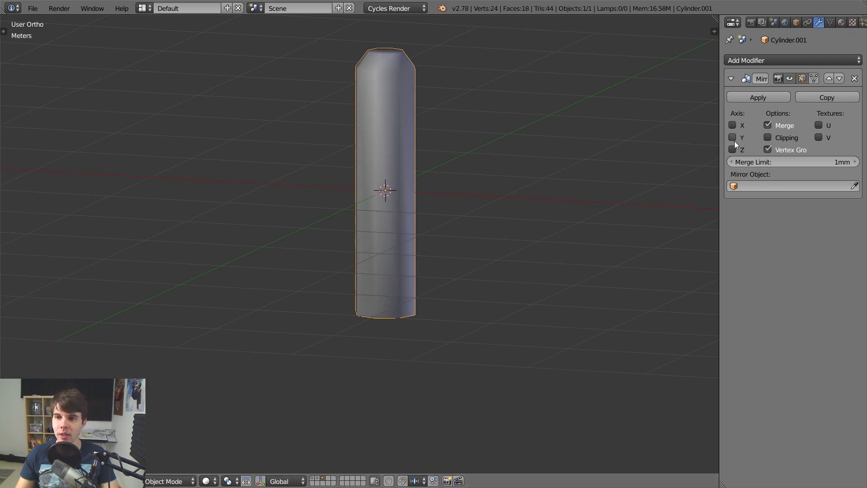
pyautogui.click(733, 149)
# Try flat shading on the mirrored cylinder and switch it back to smooth shading
pyautogui.moveTo(496, 167)
pyautogui.mouseDown(button='middle')
pyautogui.moveTo(436, 136)
pyautogui.moveTo(510, 161)
pyautogui.moveTo(494, 133)
pyautogui.moveTo(411, 306)
pyautogui.moveTo(422, 176)
pyautogui.moveTo(418, 229)
pyautogui.moveTo(410, 159)
pyautogui.moveTo(399, 174)
pyautogui.moveTo(405, 253)
pyautogui.moveTo(389, 267)
pyautogui.moveTo(390, 255)
pyautogui.moveTo(370, 248)
pyautogui.moveTo(389, 219)
pyautogui.moveTo(354, 217)
pyautogui.mouseUp(button='middle')
pyautogui.scroll(3, 388, 269)
pyautogui.press('t')
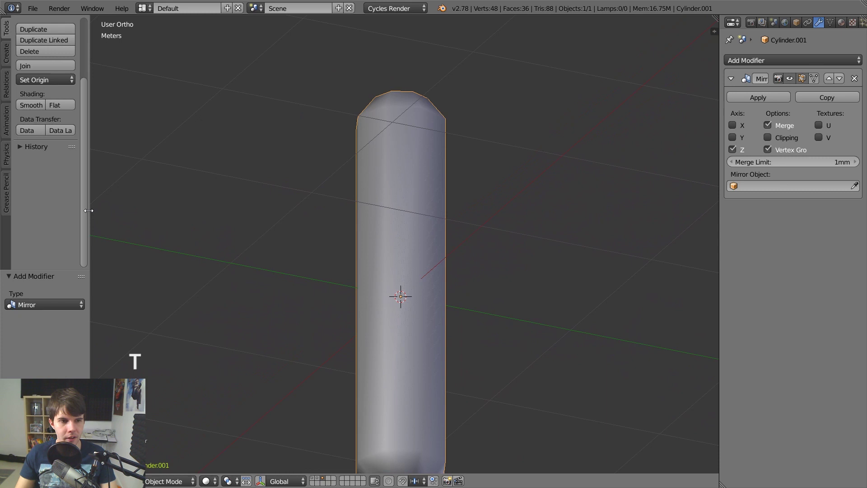
pyautogui.click(55, 107)
pyautogui.moveTo(292, 172)
pyautogui.mouseDown(button='middle')
pyautogui.moveTo(261, 159)
pyautogui.moveTo(172, 153)
pyautogui.mouseUp(button='middle')
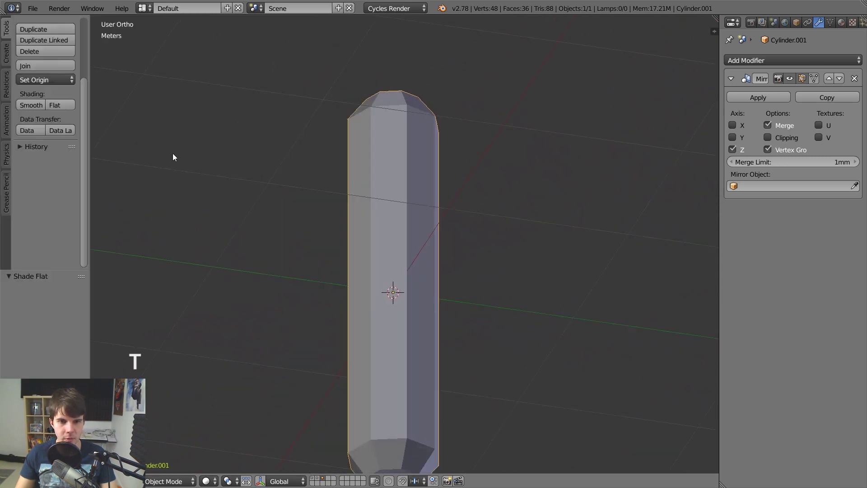
pyautogui.click(21, 101)
pyautogui.press('t')
# Examine the mirrored cylinder's side surface up close and at full length for signs of overlapping geometry
pyautogui.moveTo(360, 190); pyautogui.dragTo(391, 231, button='middle')
pyautogui.scroll(7, 388, 228)
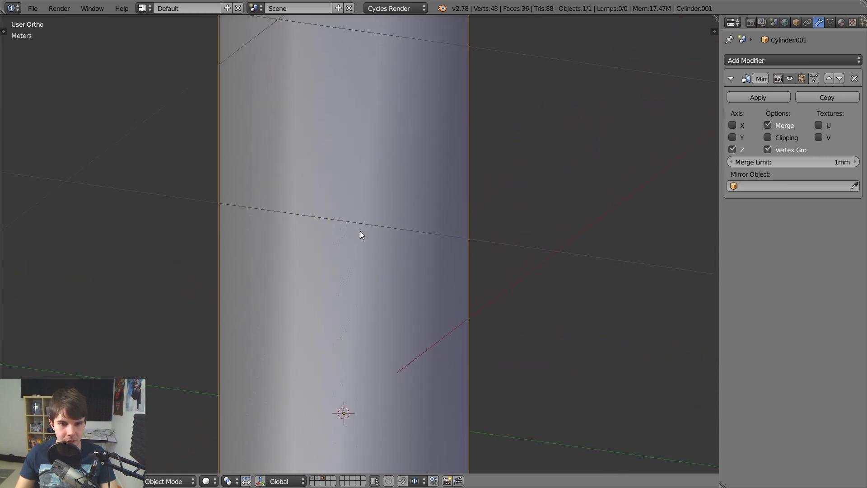
pyautogui.scroll(3, 362, 234)
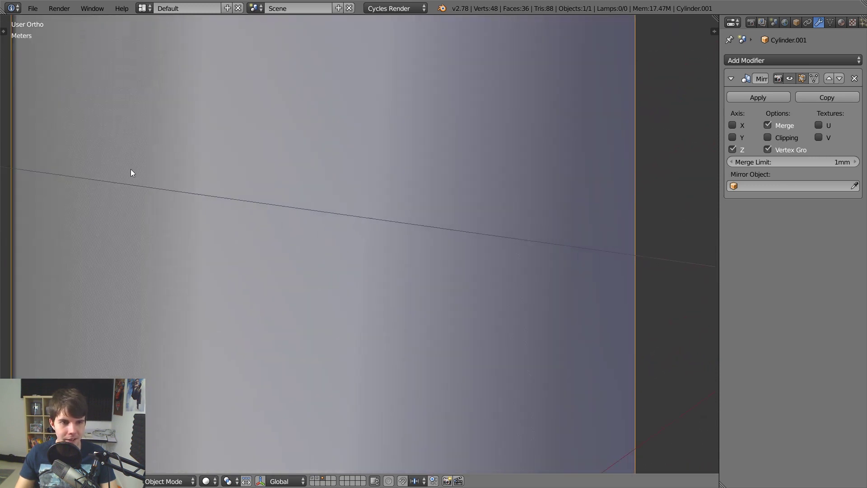
pyautogui.scroll(-6, 132, 189)
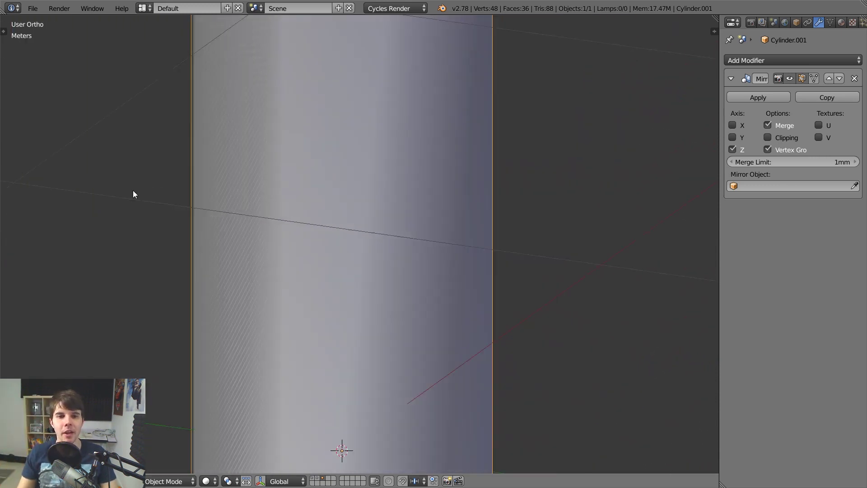
pyautogui.moveTo(320, 229); pyautogui.dragTo(353, 260, button='middle')
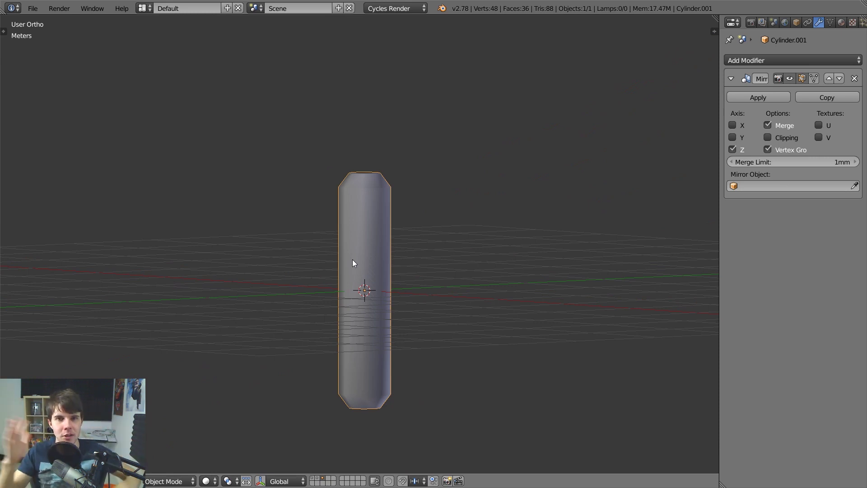
pyautogui.scroll(2, 352, 260)
pyautogui.scroll(1, 353, 260)
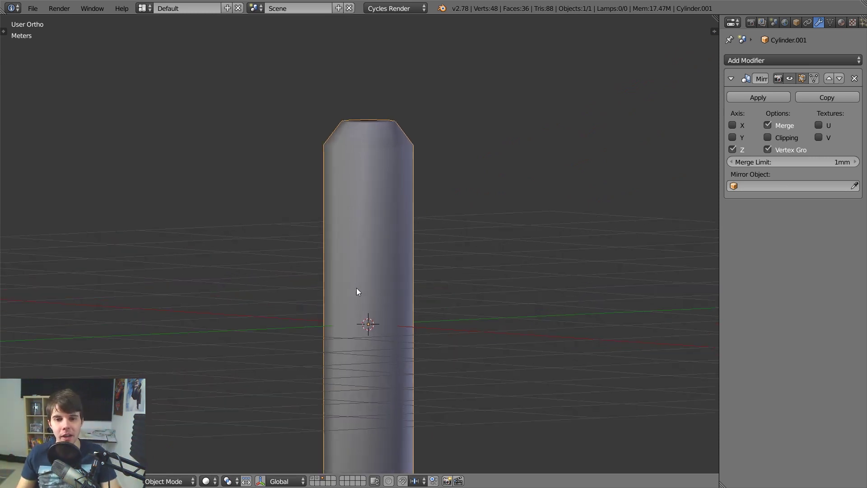
# Enter Edit Mode and examine the cylinder in wireframe around its centre and along its full length
pyautogui.press('Tab')
pyautogui.keyDown('shift'); pyautogui.moveTo(399, 273); pyautogui.dragTo(391, 141, button='middle'); pyautogui.keyUp('shift')
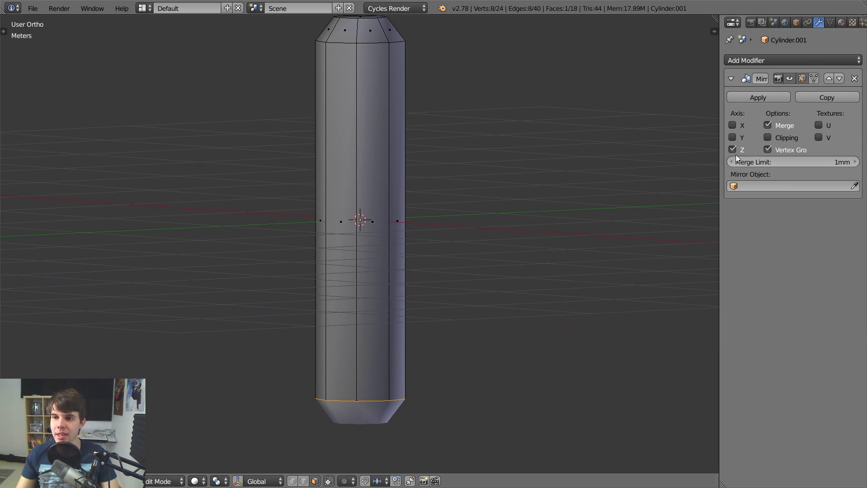
pyautogui.press('z')
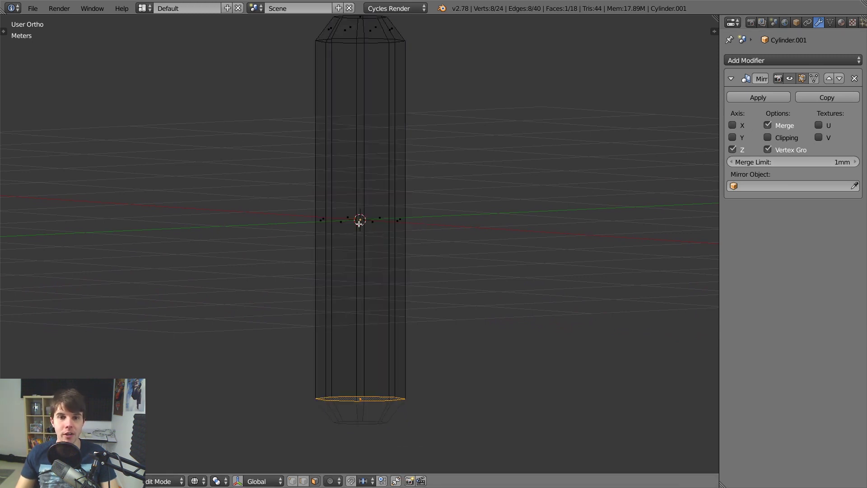
pyautogui.scroll(8, 360, 185)
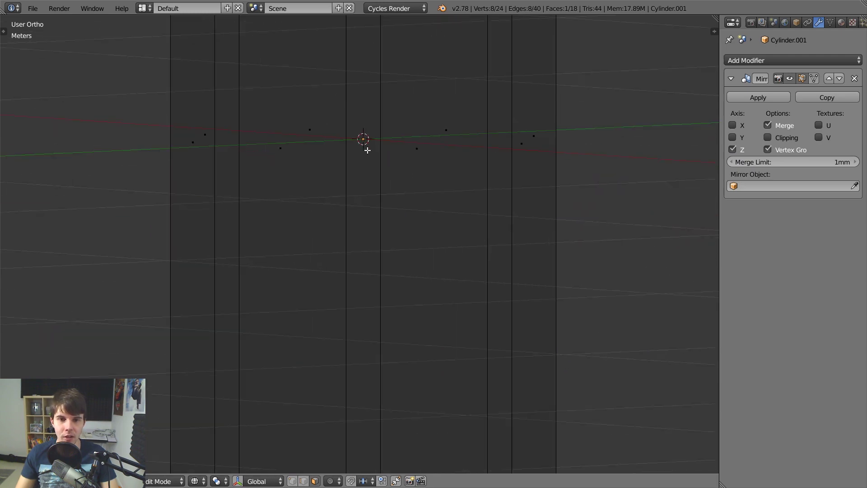
pyautogui.scroll(-7, 364, 145)
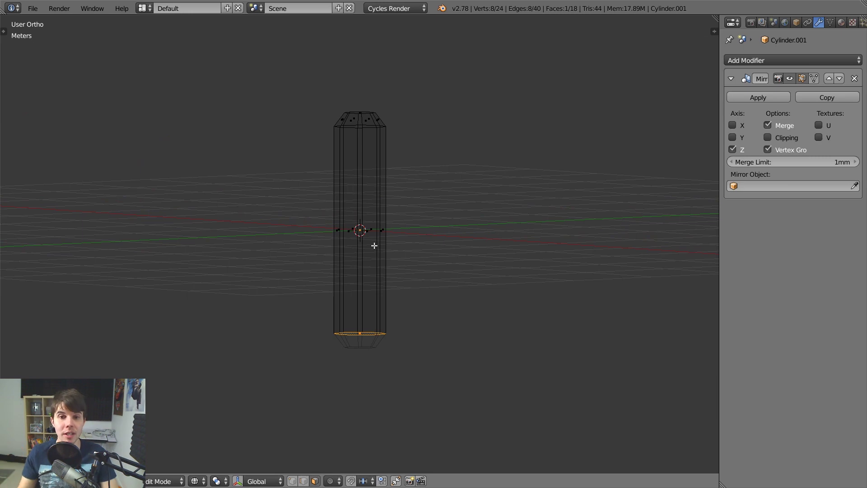
pyautogui.scroll(3, 374, 245)
pyautogui.scroll(-3, 376, 249)
pyautogui.scroll(2, 374, 231)
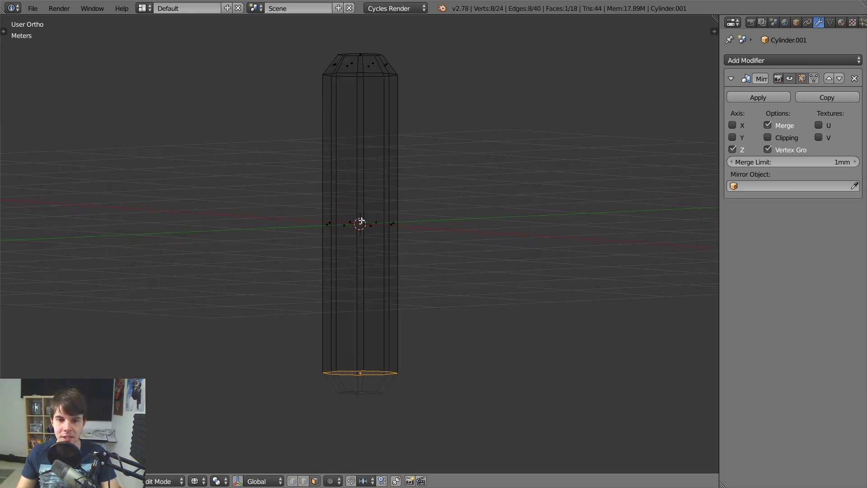
# Box-select the cylinder's tapered tip and side faces to examine the original geometry against its mirrored copy in wireframe and solid display
pyautogui.press('a')
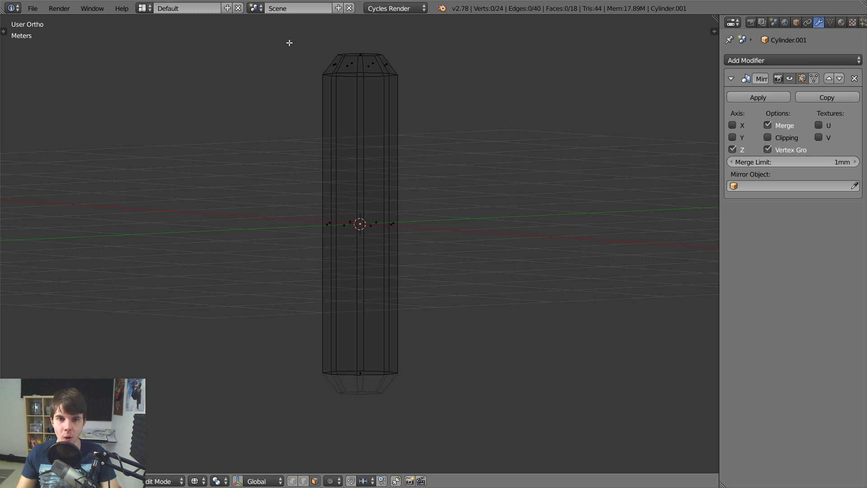
pyautogui.moveTo(275, 31); pyautogui.dragTo(470, 156)
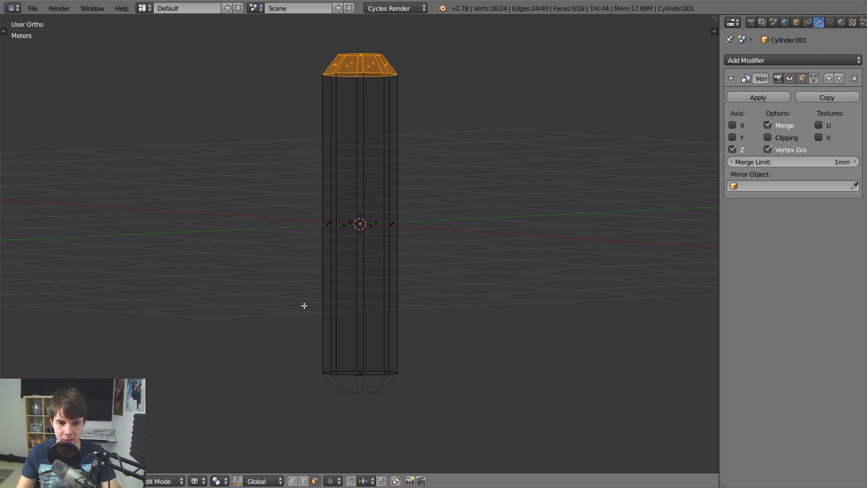
pyautogui.press('b')
pyautogui.moveTo(286, 170); pyautogui.dragTo(404, 253)
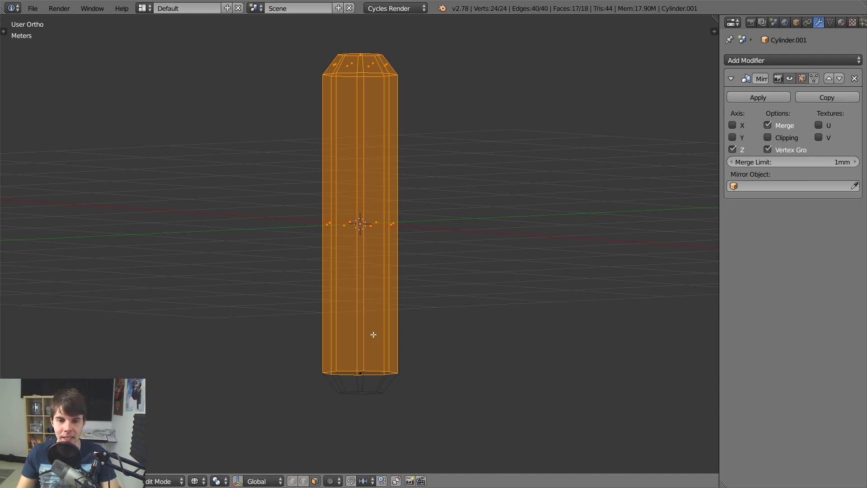
pyautogui.keyDown('shift'); pyautogui.moveTo(373, 334); pyautogui.dragTo(372, 263, button='middle'); pyautogui.keyUp('shift')
pyautogui.scroll(2, 369, 121)
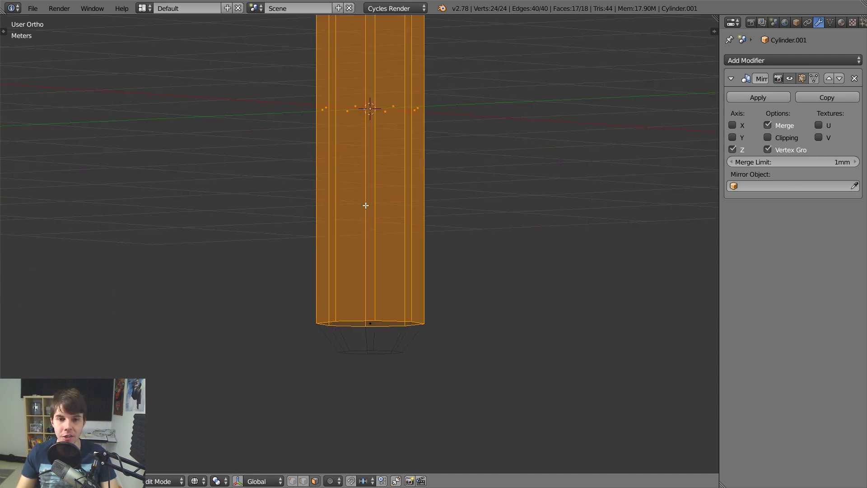
pyautogui.scroll(-3, 371, 296)
pyautogui.keyDown('shift'); pyautogui.moveTo(362, 150); pyautogui.dragTo(352, 219, button='middle'); pyautogui.keyUp('shift')
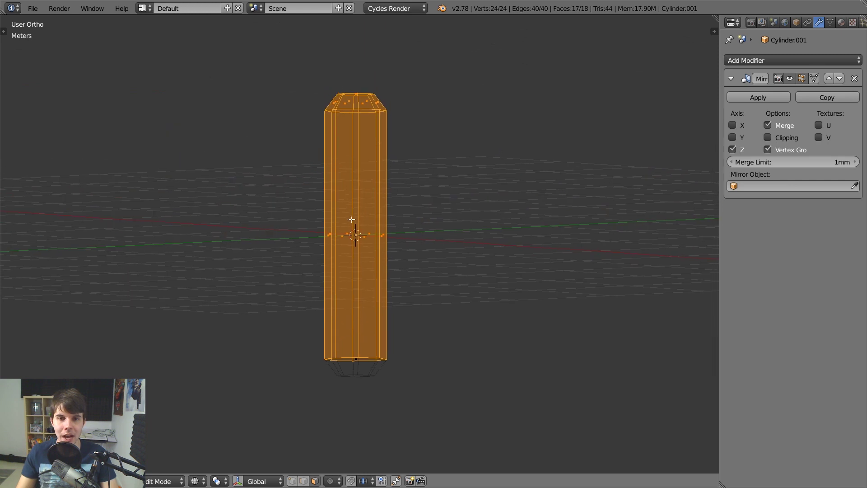
pyautogui.press('z')
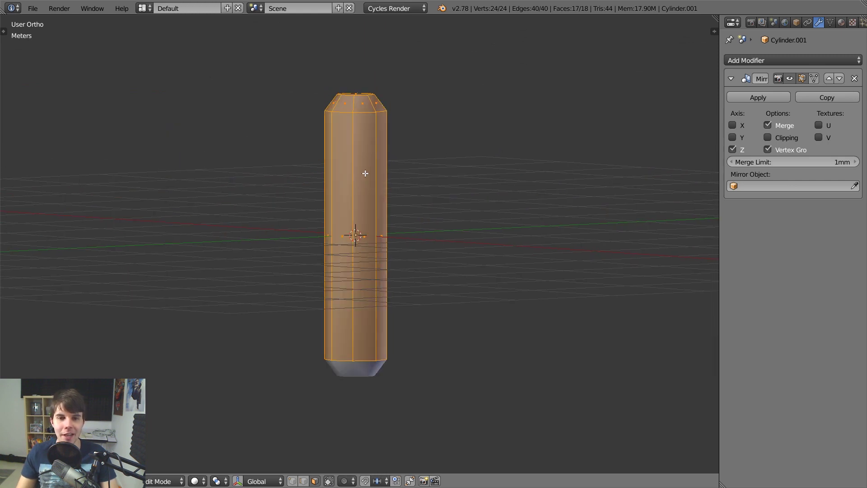
pyautogui.press('z')
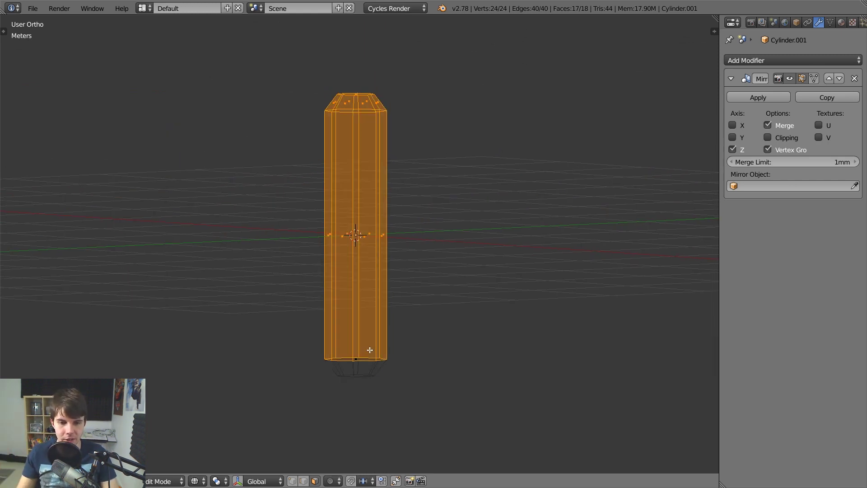
# Select the cylinder's bottom face, move it up along Z to just above the object's centre, and return to solid display
pyautogui.rightClick(358, 359)
pyautogui.moveTo(359, 360)
pyautogui.mouseDown(button='middle')
pyautogui.moveTo(349, 378)
pyautogui.moveTo(357, 353)
pyautogui.moveTo(361, 359)
pyautogui.mouseUp(button='middle')
pyautogui.press('g')
pyautogui.press('z')
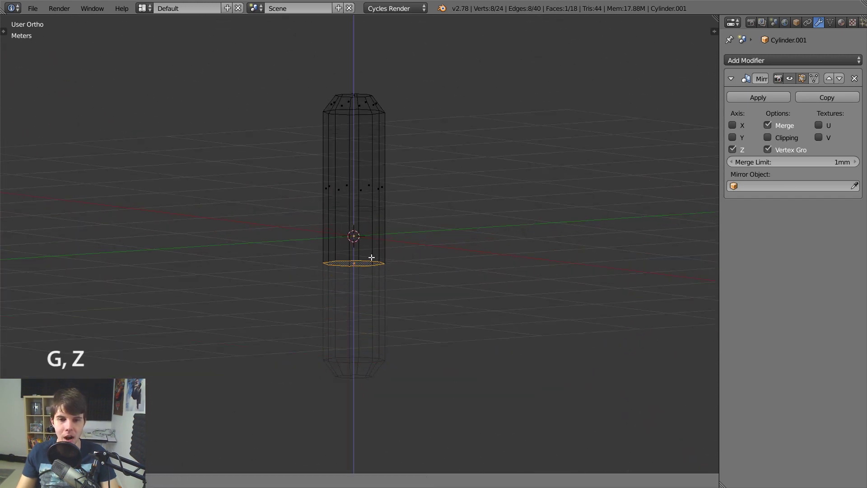
pyautogui.click(378, 212)
pyautogui.press('z')
pyautogui.scroll(3, 357, 219)
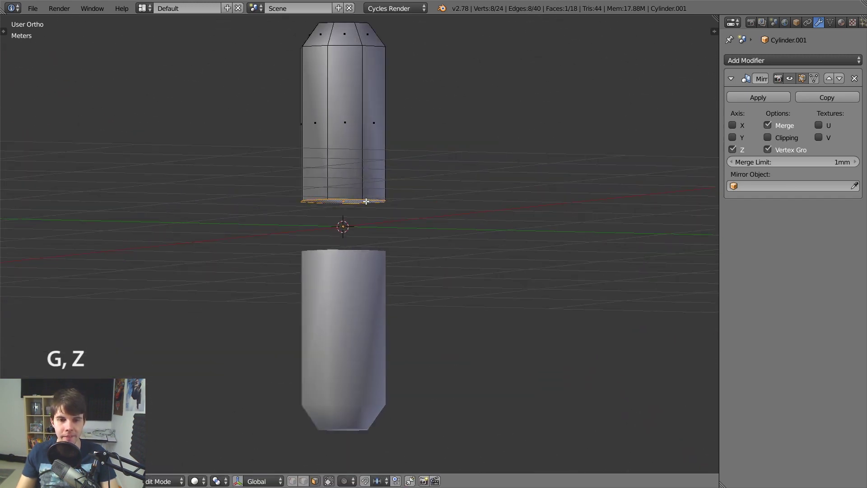
# Slide the bottom face along Z through the mirror plane and back up, leaving a wide gap between the halves
pyautogui.press('g')
pyautogui.press('z')
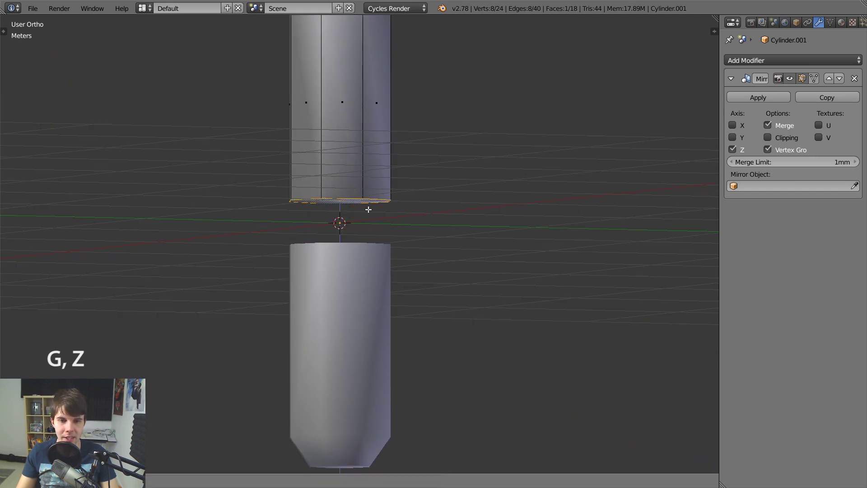
pyautogui.click(390, 233)
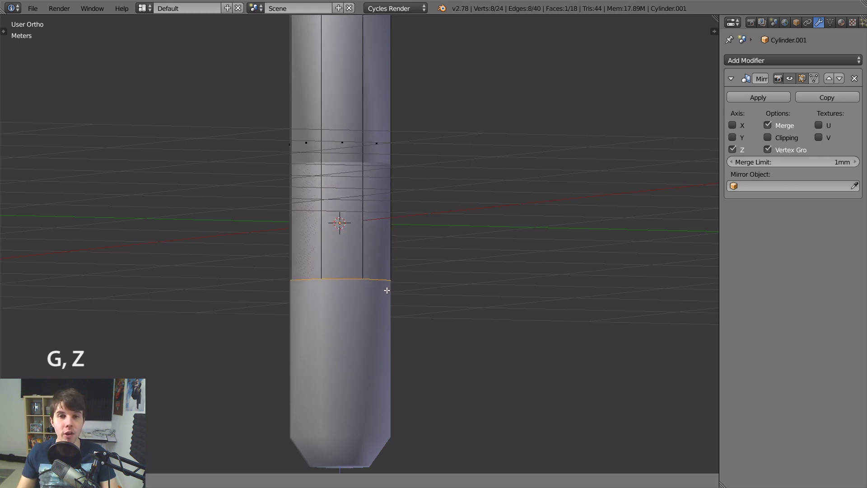
pyautogui.click(399, 135)
pyautogui.scroll(-4, 364, 219)
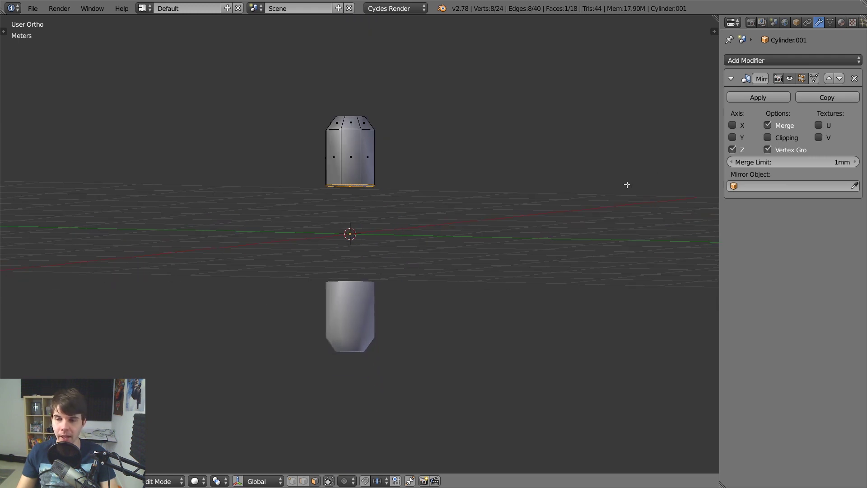
# Enable Clipping on the Mirror modifier and move the bottom face down along Z until it meets the mirror plane
pyautogui.click(791, 138)
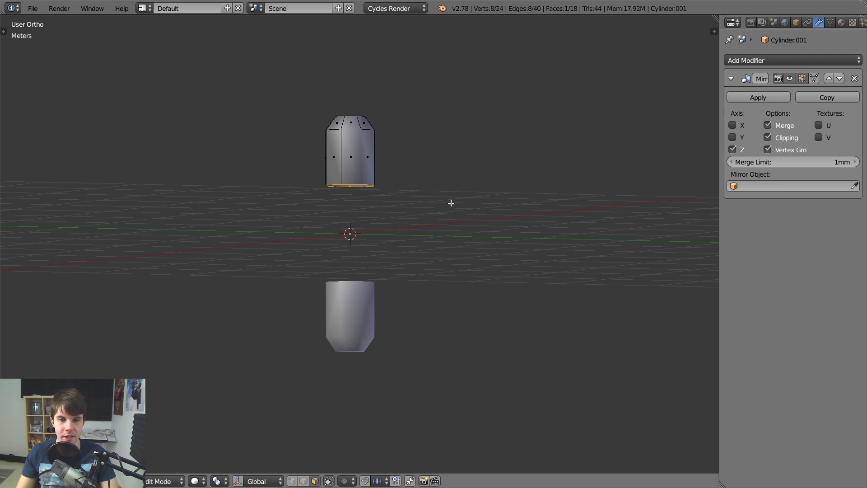
pyautogui.scroll(2, 449, 201)
pyautogui.press('g')
pyautogui.press('z')
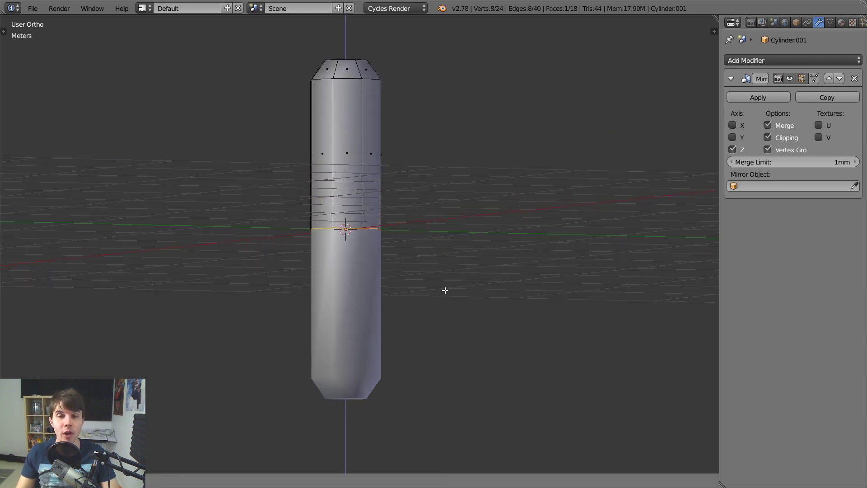
pyautogui.click(449, 316)
pyautogui.scroll(3, 443, 303)
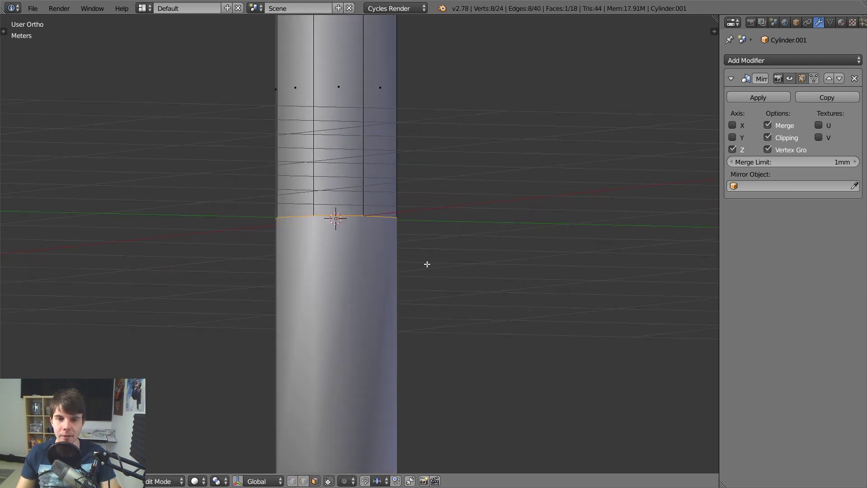
# Examine the joined sprinkle in Object Mode and Edit Mode, including in wireframe, and return to Object Mode
pyautogui.moveTo(426, 263); pyautogui.dragTo(397, 279, button='middle')
pyautogui.scroll(-2, 398, 279)
pyautogui.press('Tab')
pyautogui.moveTo(365, 219); pyautogui.dragTo(388, 154, button='middle')
pyautogui.press('Tab')
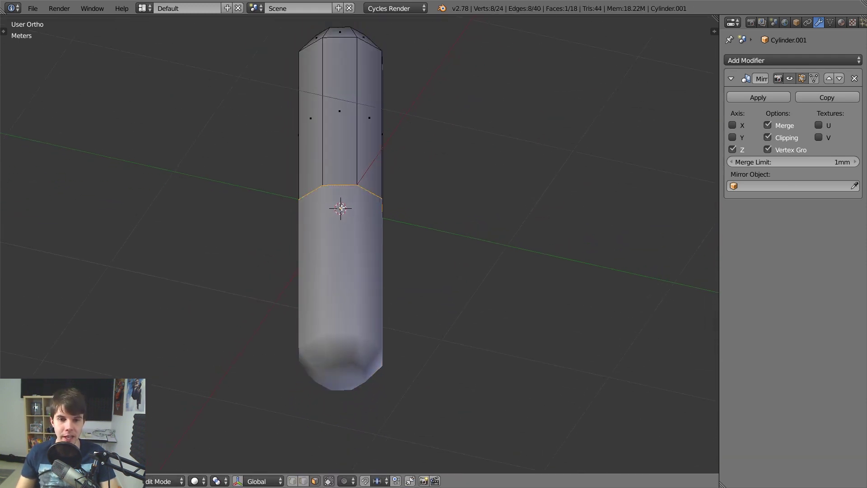
pyautogui.press('z')
pyautogui.press('z')
pyautogui.scroll(-2, 332, 357)
pyautogui.press('Tab')
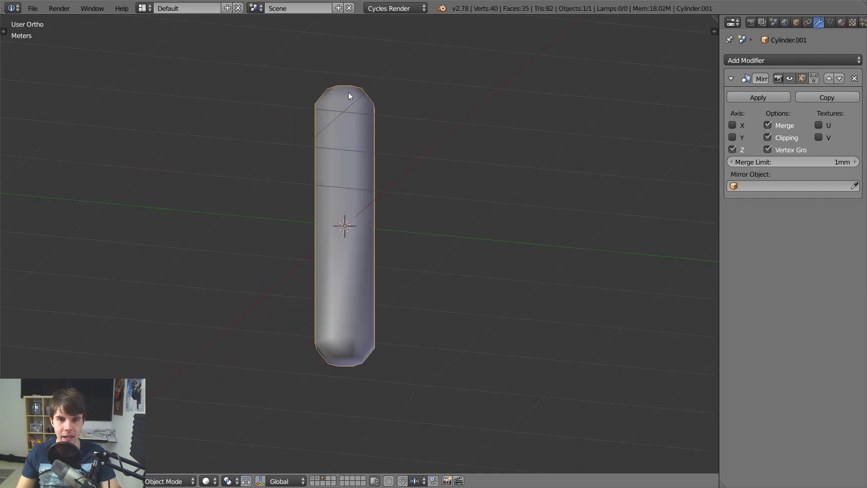
# In Edit Mode, delete the interior face where the sprinkle's two mirrored halves meet, working in wireframe display
pyautogui.press('Tab')
pyautogui.moveTo(360, 311); pyautogui.dragTo(366, 197, button='middle')
pyautogui.moveTo(344, 248); pyautogui.dragTo(322, 285, button='middle')
pyautogui.scroll(3, 322, 285)
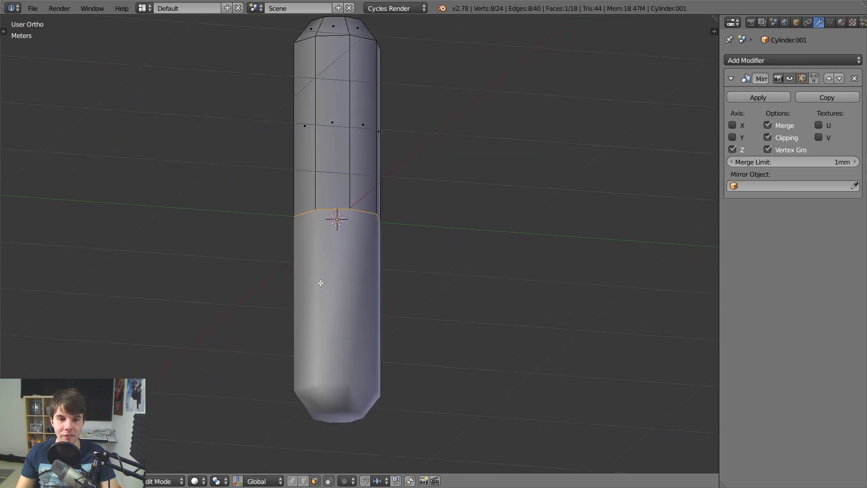
pyautogui.moveTo(366, 221); pyautogui.dragTo(374, 264, button='middle')
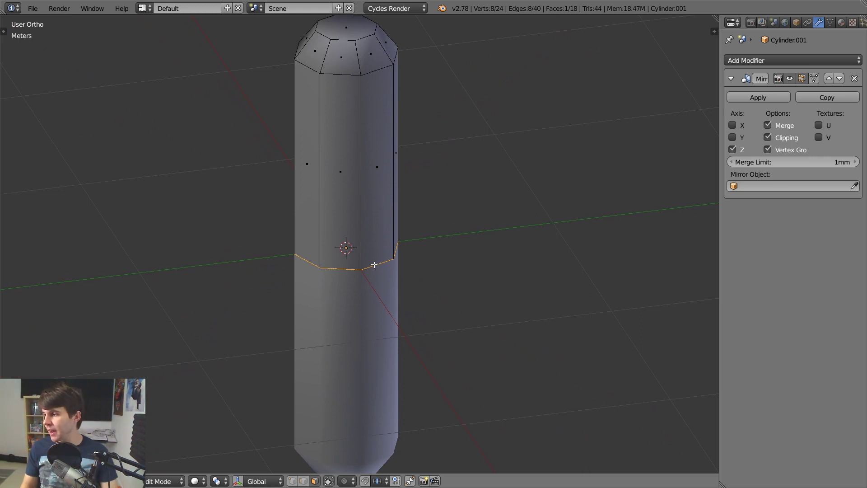
pyautogui.scroll(3, 374, 263)
pyautogui.press('z')
pyautogui.scroll(-2, 377, 257)
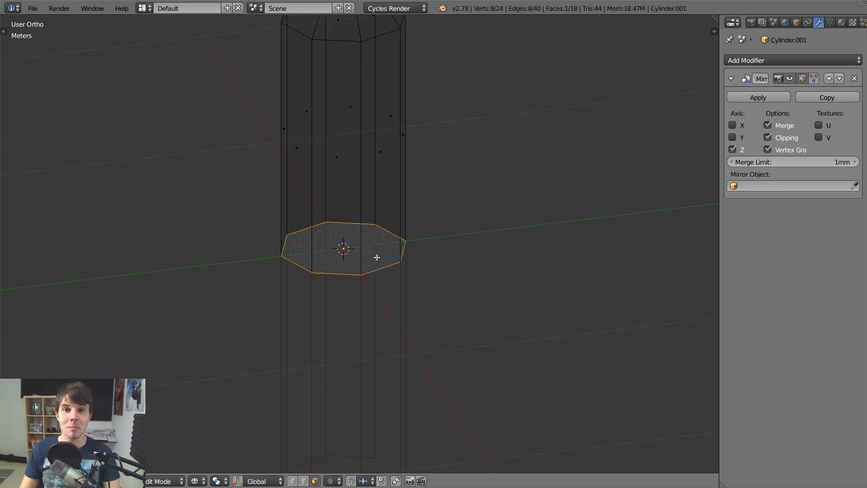
pyautogui.scroll(2, 350, 253)
pyautogui.keyDown('shift'); pyautogui.moveTo(347, 248); pyautogui.dragTo(376, 207, button='middle'); pyautogui.keyUp('shift')
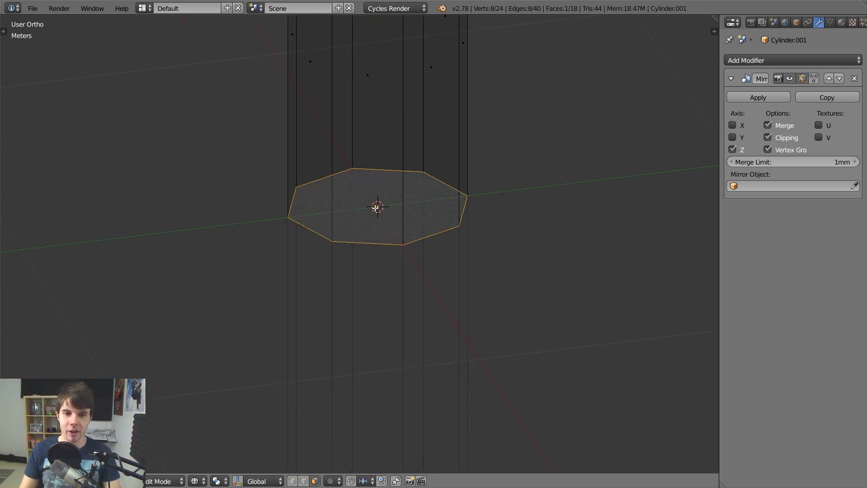
pyautogui.press('x')
pyautogui.click(498, 199)
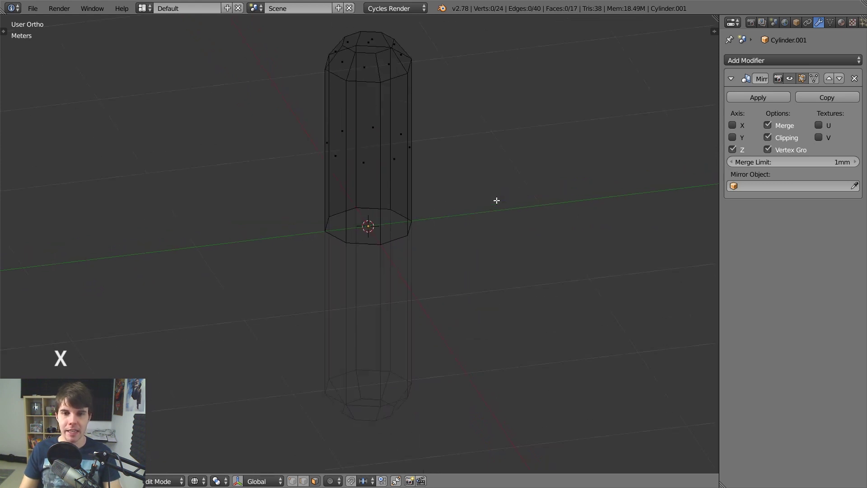
# Inspect the sprinkle in Object Mode and Edit Mode with solid display, and end in Object Mode
pyautogui.press('Tab')
pyautogui.press('z')
pyautogui.moveTo(423, 282); pyautogui.dragTo(416, 251, button='middle')
pyautogui.scroll(-3, 416, 253)
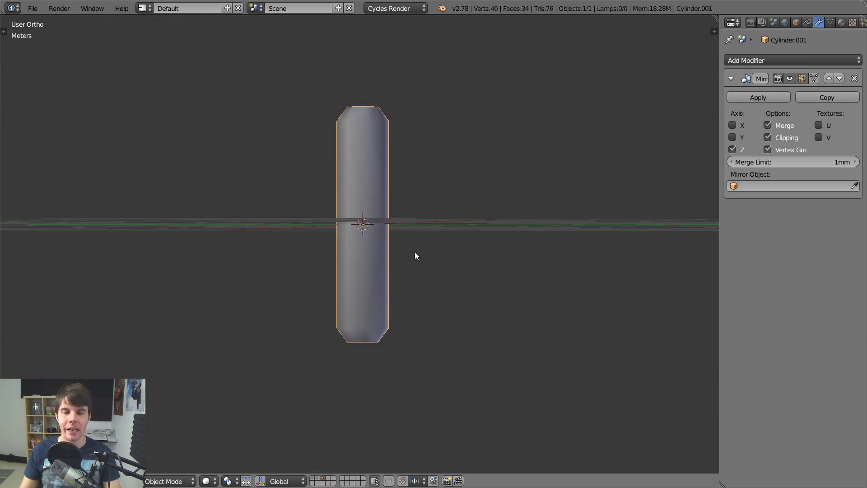
pyautogui.scroll(1, 415, 252)
pyautogui.press('Tab')
pyautogui.moveTo(375, 169); pyautogui.dragTo(388, 129, button='middle')
pyautogui.moveTo(400, 190); pyautogui.dragTo(367, 316, button='middle')
pyautogui.press('Tab')
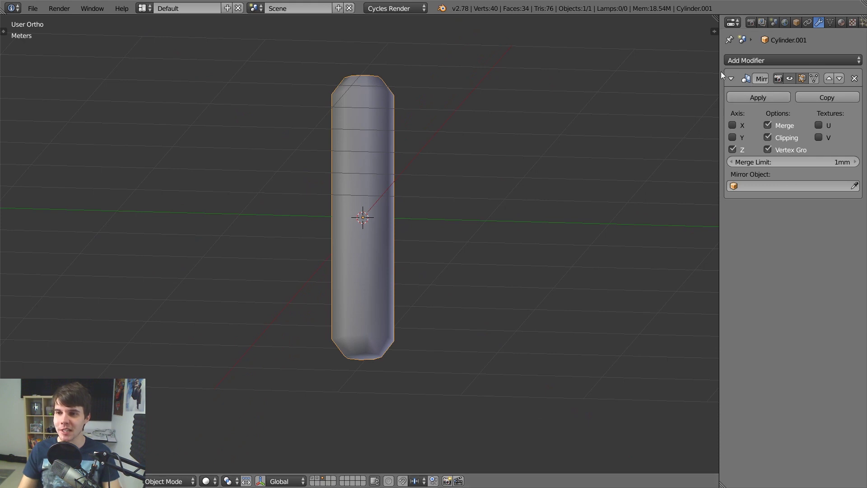
# Widen the Properties editor so that the Mirror modifier's options are shown in full
pyautogui.moveTo(720, 69); pyautogui.dragTo(682, 61)
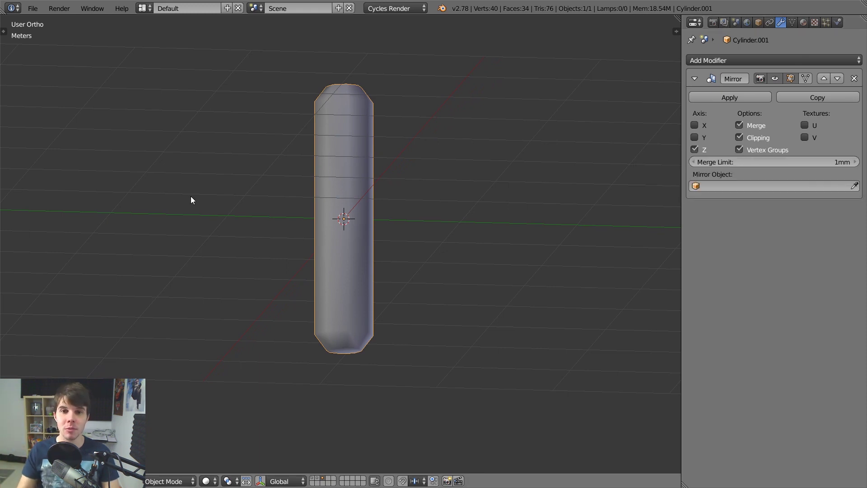
pyautogui.moveTo(190, 196); pyautogui.dragTo(216, 271, button='middle')
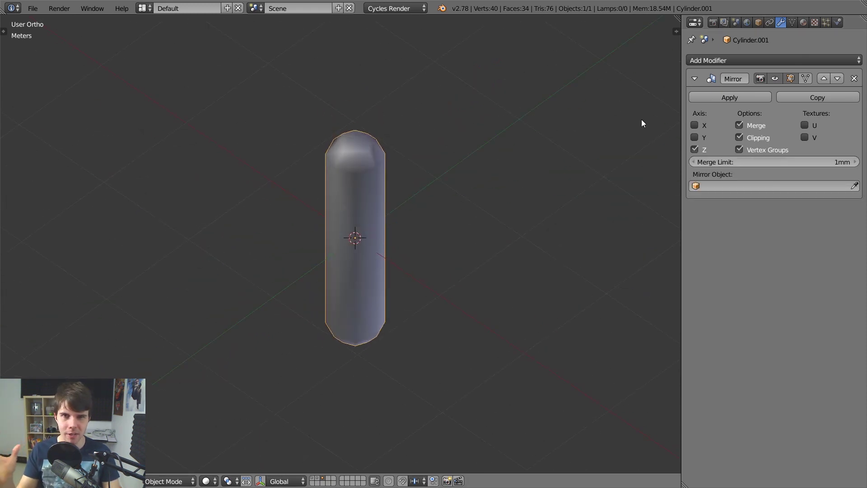
pyautogui.moveTo(598, 171); pyautogui.dragTo(524, 172, button='middle')
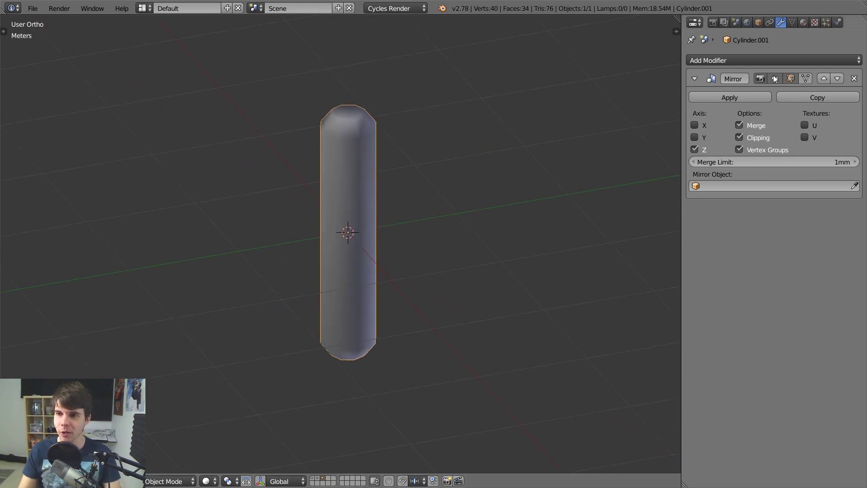
pyautogui.scroll(3, 433, 138)
pyautogui.scroll(-5, 399, 205)
pyautogui.scroll(3, 351, 187)
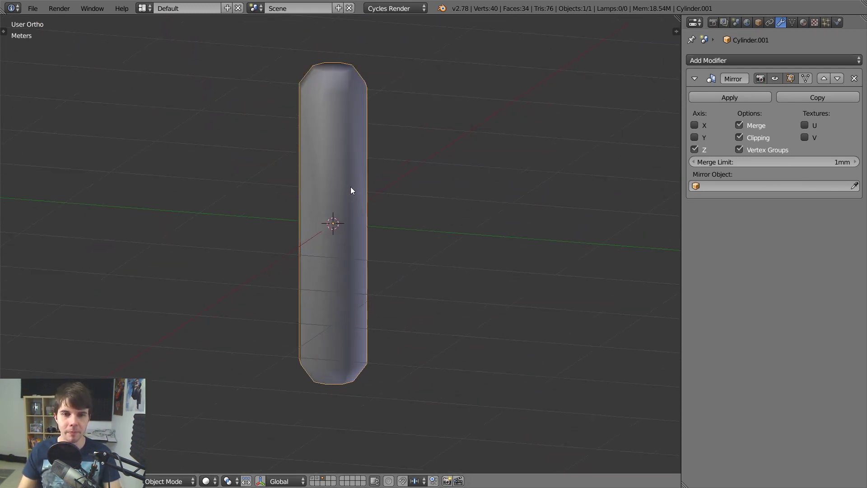
pyautogui.moveTo(351, 186); pyautogui.dragTo(376, 176, button='middle')
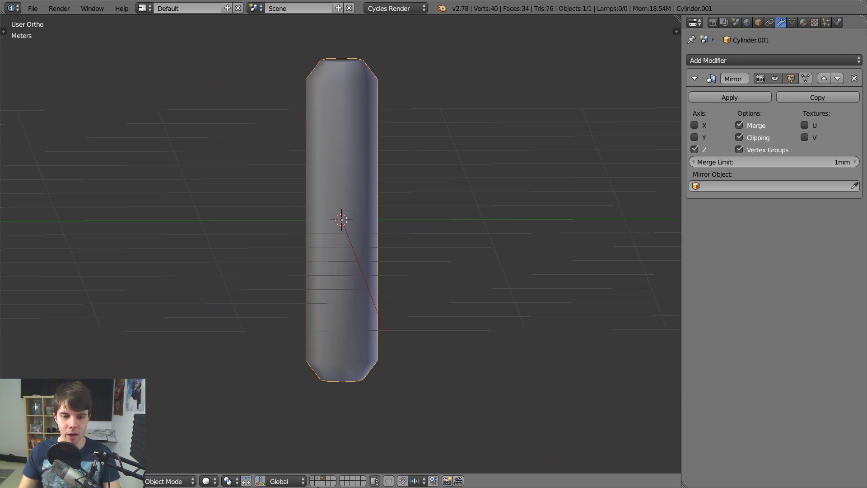
# Show the layers holding the donut, plate and mug together with the sprinkle's layer
pyautogui.keyDown('shift'); pyautogui.click(315, 478); pyautogui.keyUp('shift')
pyautogui.keyDown('shift'); pyautogui.click(318, 483); pyautogui.keyUp('shift')
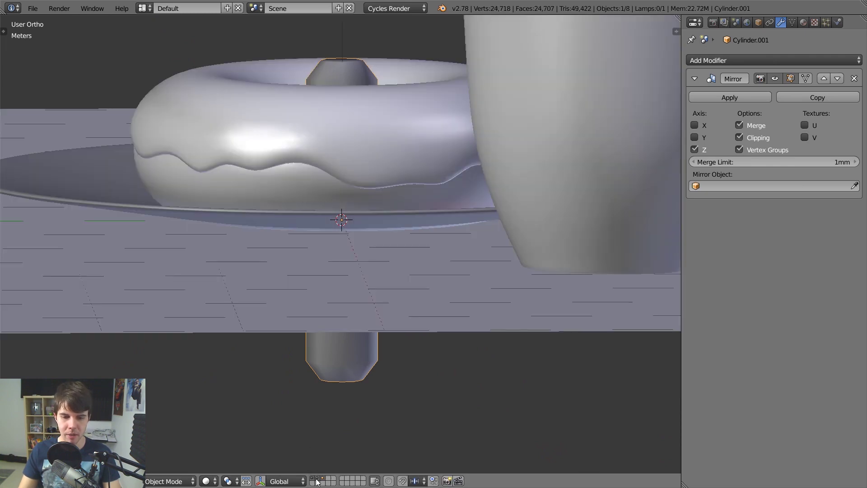
pyautogui.moveTo(375, 253); pyautogui.dragTo(375, 259, button='middle')
pyautogui.scroll(1, 375, 259)
pyautogui.keyDown('shift'); pyautogui.click(313, 479); pyautogui.keyUp('shift')
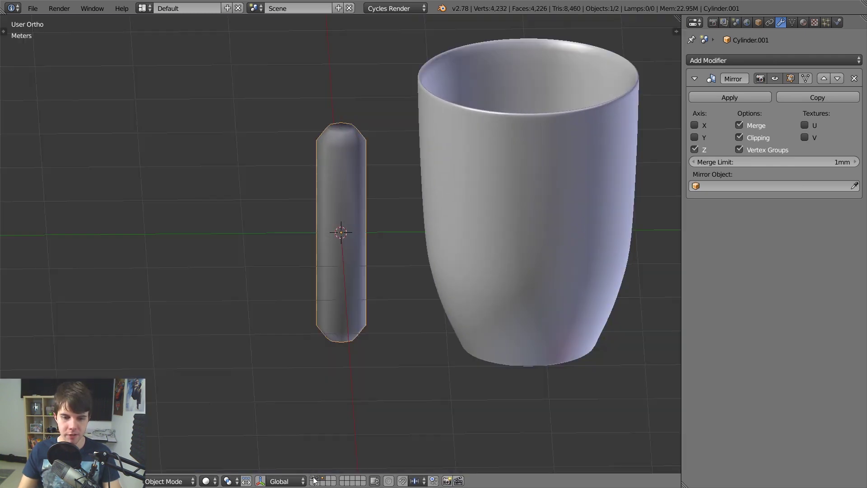
pyautogui.keyDown('shift'); pyautogui.click(317, 479); pyautogui.keyUp('shift')
pyautogui.keyDown('shift'); pyautogui.click(317, 479); pyautogui.keyUp('shift')
pyautogui.keyDown('shift'); pyautogui.click(313, 478); pyautogui.keyUp('shift')
pyautogui.scroll(-1, 361, 246)
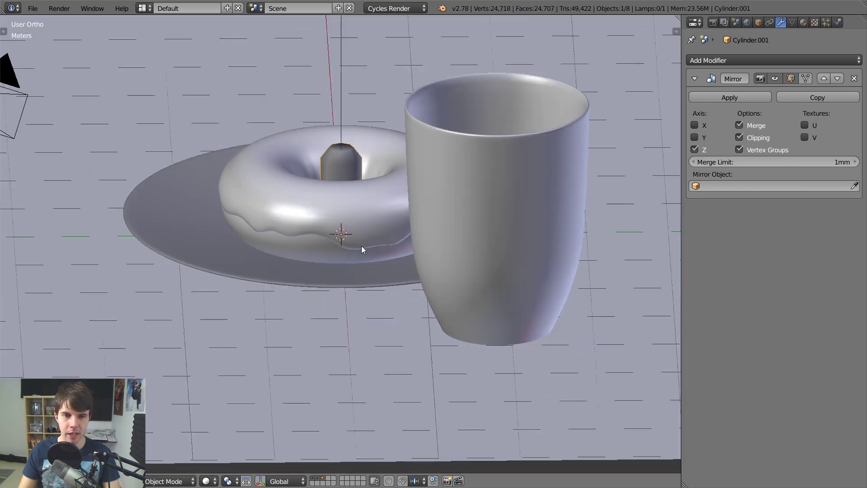
# Move the sprinkle out of the donut's centre to just beside it and scale it down to about 28 cm long
pyautogui.moveTo(361, 246); pyautogui.dragTo(474, 258, button='middle')
pyautogui.press('g')
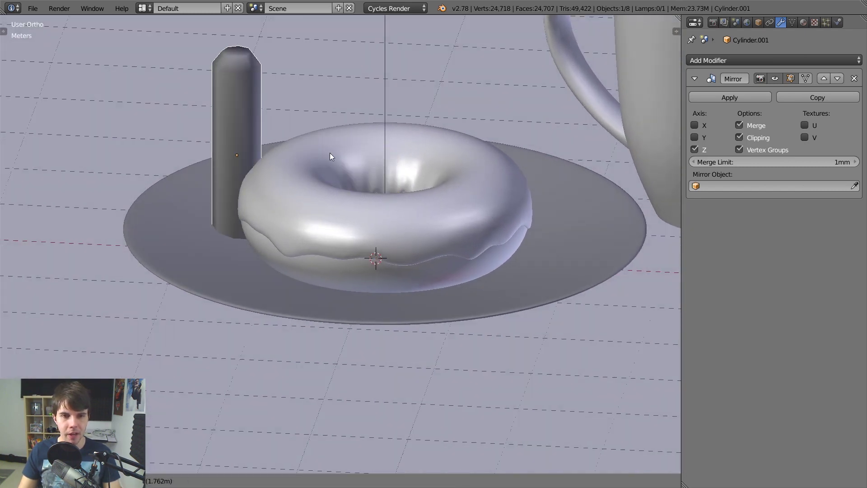
pyautogui.click(328, 153)
pyautogui.press('s')
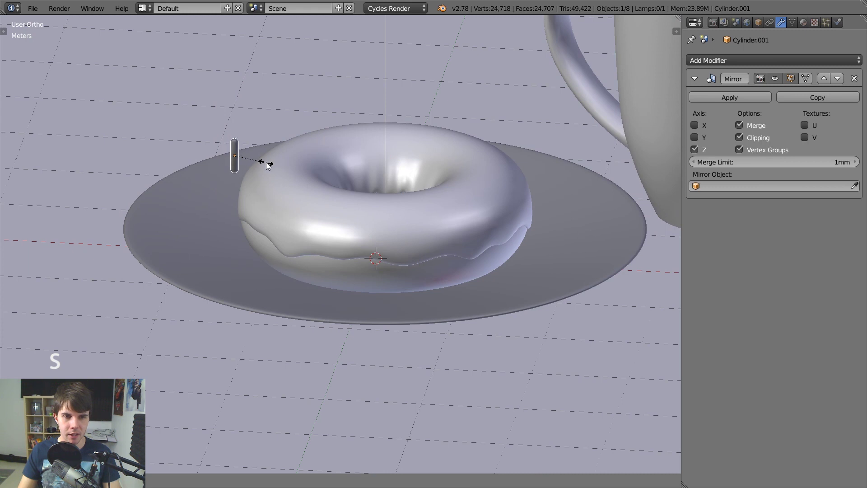
pyautogui.click(262, 161)
pyautogui.scroll(1, 262, 162)
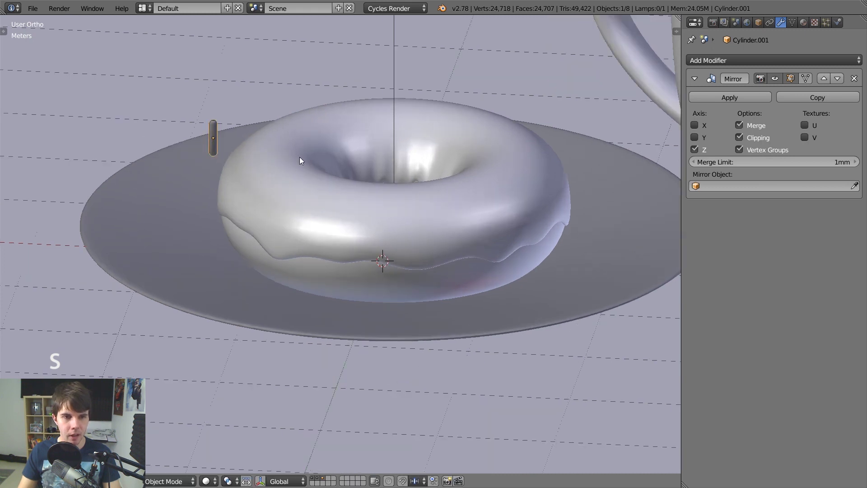
pyautogui.press('s')
pyautogui.click(300, 153)
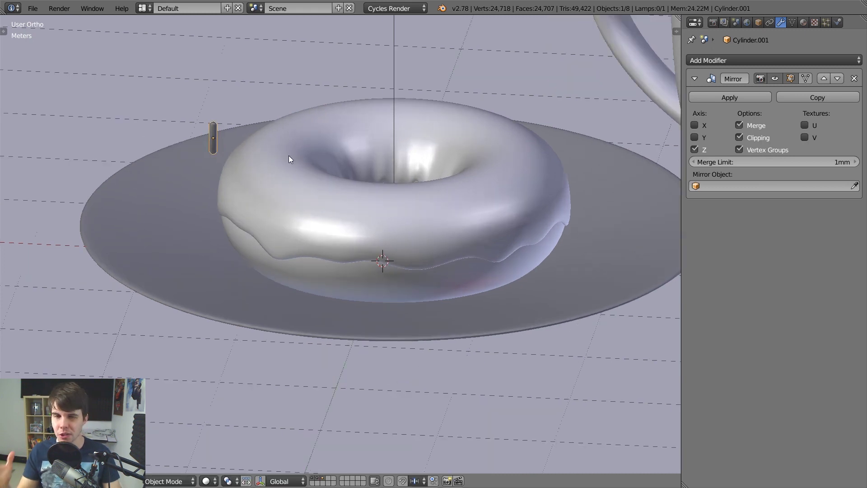
# Display the sprinkle's transform values, apply its scale, and hide the transform values again
pyautogui.press('n')
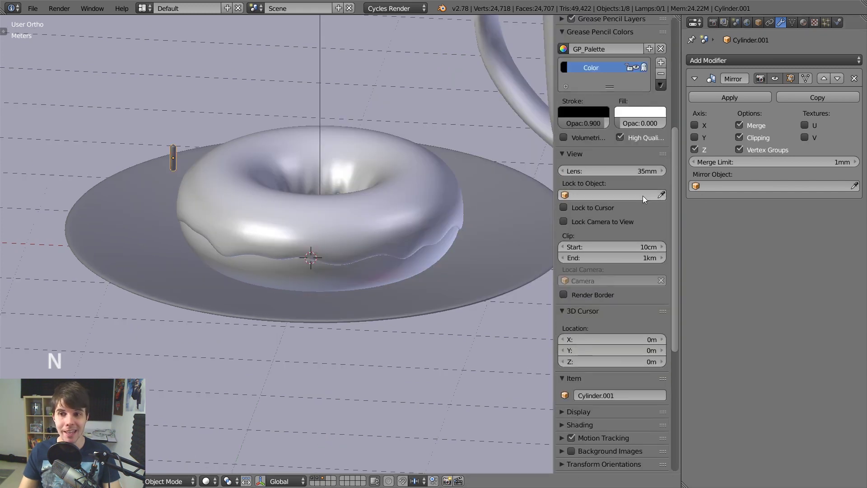
pyautogui.scroll(2, 643, 196)
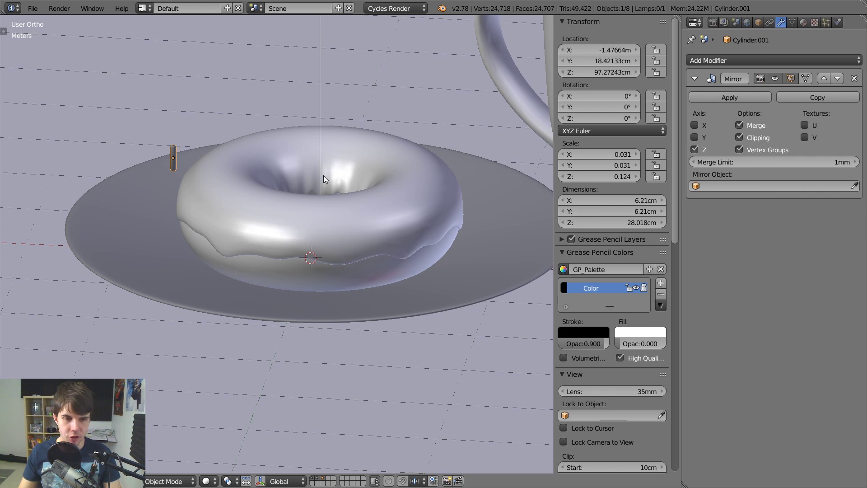
pyautogui.hotkey('ctrl', 'a')
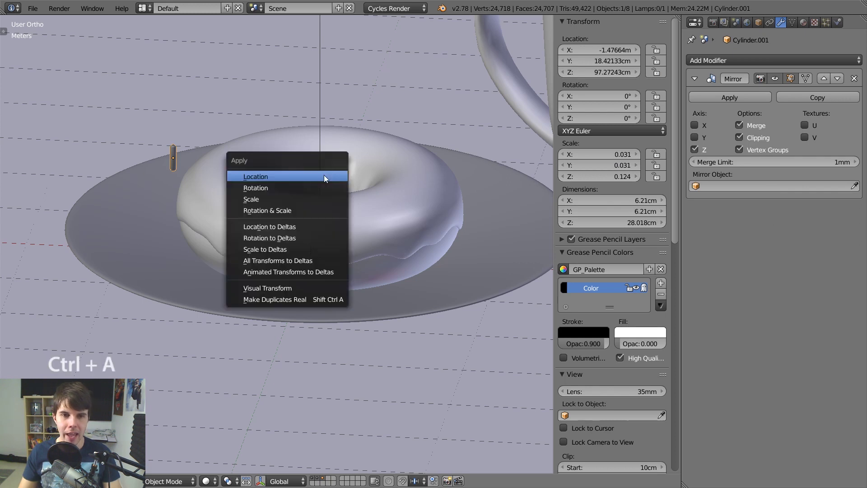
pyautogui.click(304, 199)
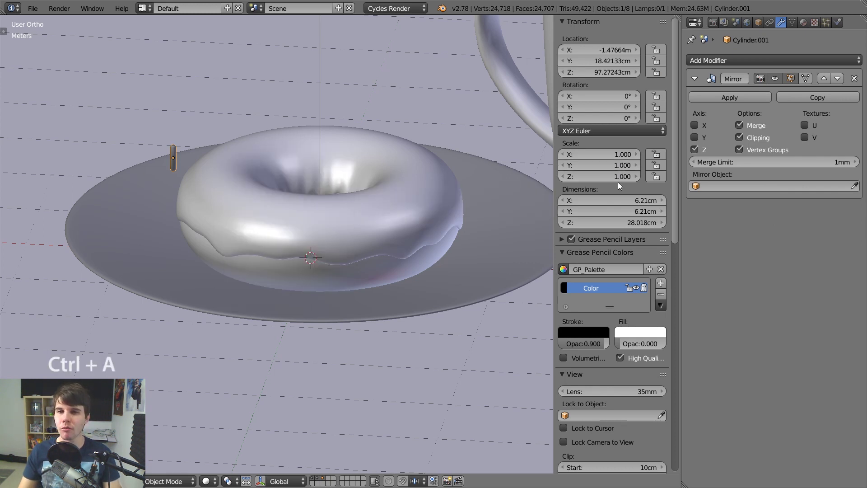
pyautogui.press('n')
# Compare the sprinkle with the donut's icing from several angles, selecting each object in turn and ending with the sprinkle
pyautogui.rightClick(310, 166)
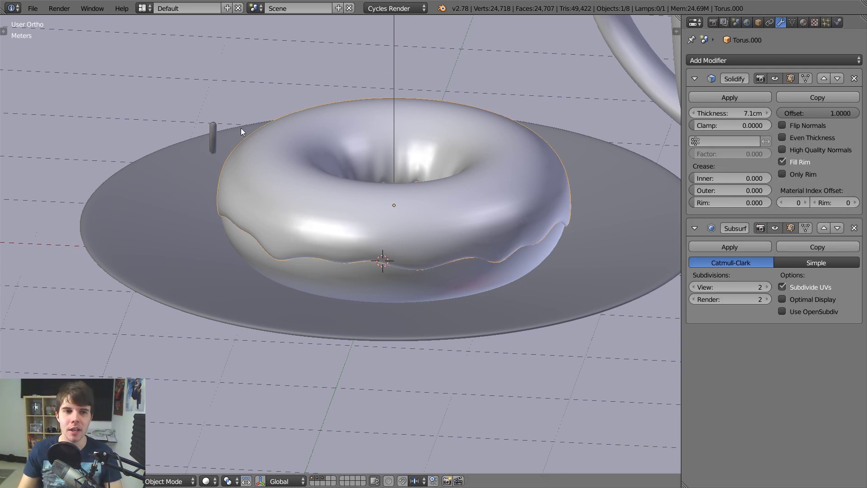
pyautogui.rightClick(217, 125)
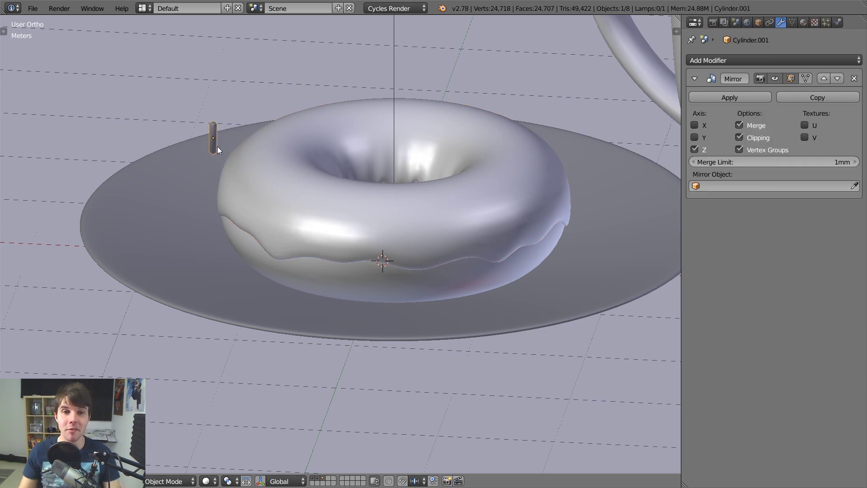
pyautogui.moveTo(223, 156); pyautogui.dragTo(306, 214, button='middle')
pyautogui.scroll(1, 268, 167)
pyautogui.rightClick(283, 164)
pyautogui.scroll(-1, 283, 164)
pyautogui.scroll(1, 306, 214)
pyautogui.rightClick(181, 188)
pyautogui.moveTo(181, 188); pyautogui.dragTo(220, 155, button='middle')
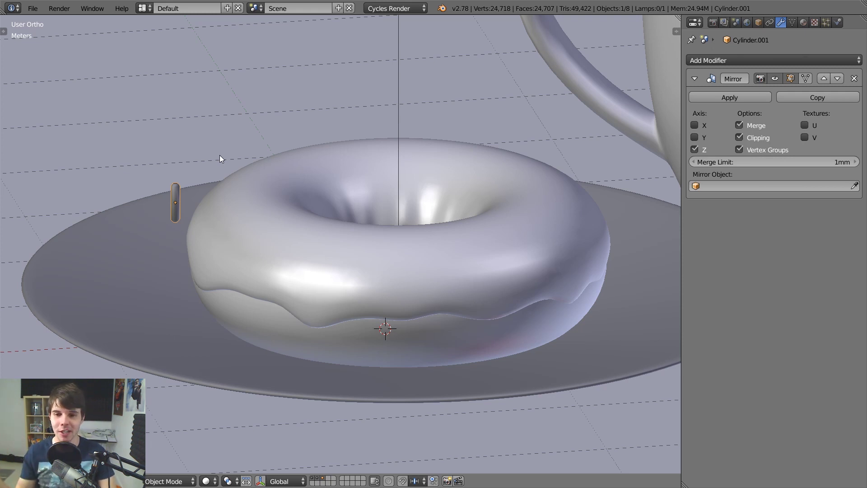
pyautogui.scroll(1, 187, 191)
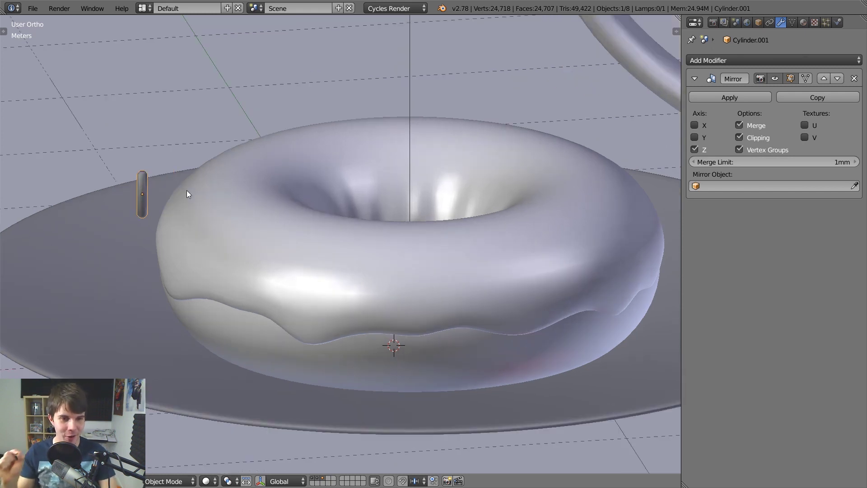
pyautogui.scroll(1, 187, 191)
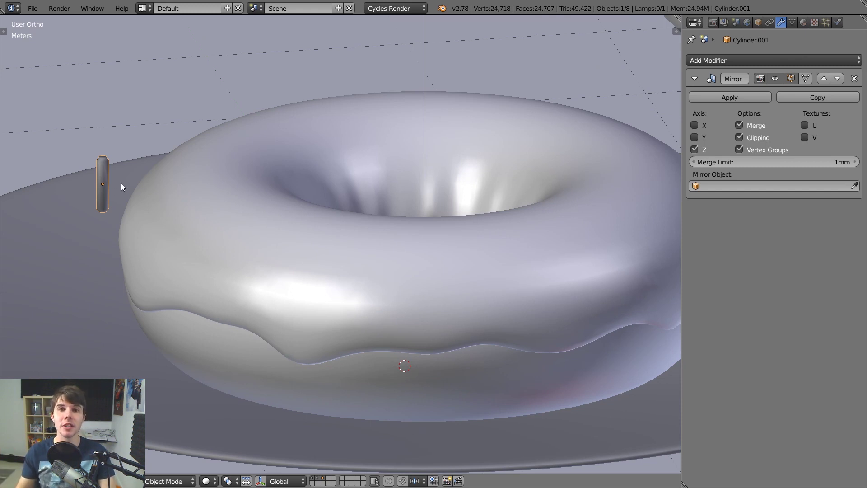
pyautogui.moveTo(121, 184); pyautogui.dragTo(113, 193, button='middle')
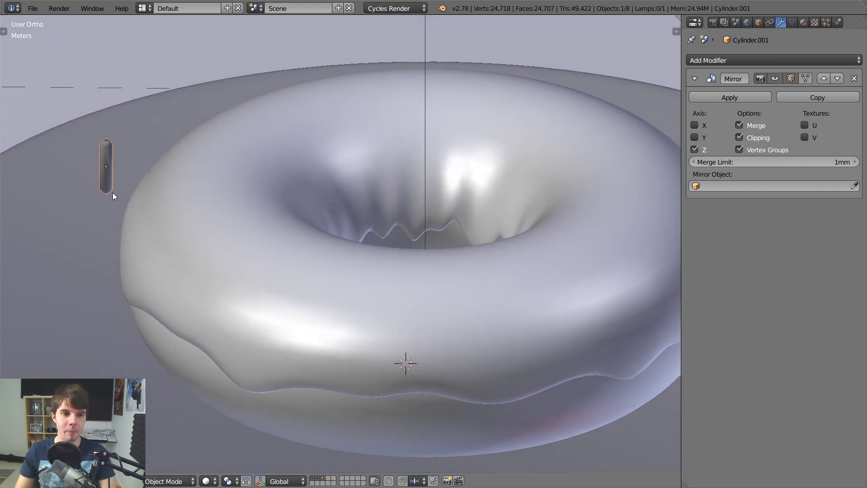
# Duplicate the sprinkle and place the copy along the X axis on the other side of the donut's icing
pyautogui.hotkey('shift', 'd')
pyautogui.press('x')
pyautogui.click(603, 215)
pyautogui.keyDown('shift'); pyautogui.moveTo(604, 215); pyautogui.dragTo(477, 213, button='middle'); pyautogui.keyUp('shift')
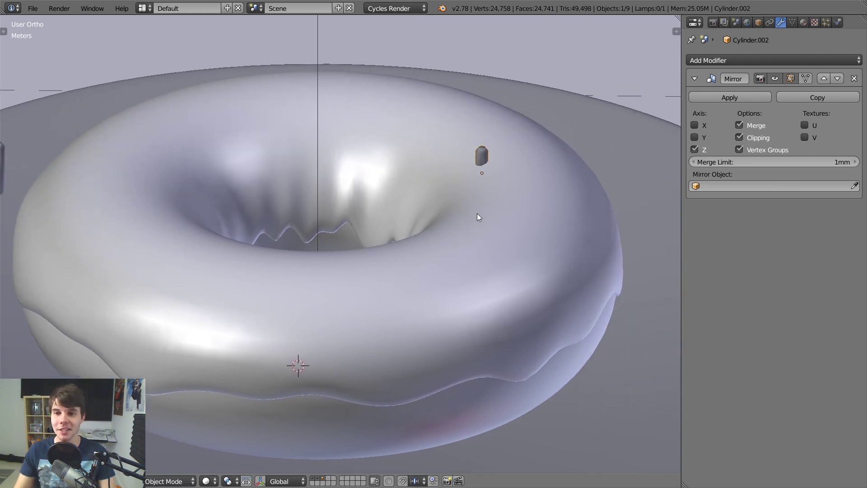
# Rotate and nudge the duplicated sprinkle until it lies at an angle on the icing's surface
pyautogui.press('r')
pyautogui.press('r')
pyautogui.click(507, 158)
pyautogui.press('g')
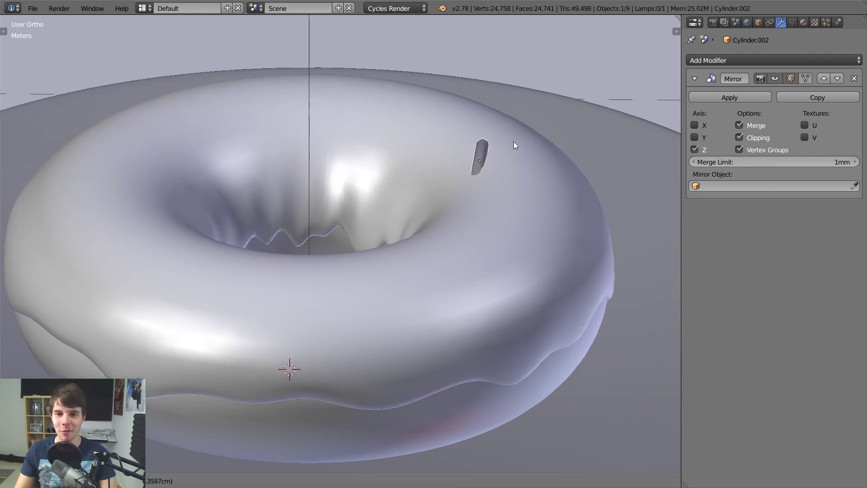
pyautogui.click(521, 139)
pyautogui.press('r')
pyautogui.click(521, 93)
pyautogui.press('g')
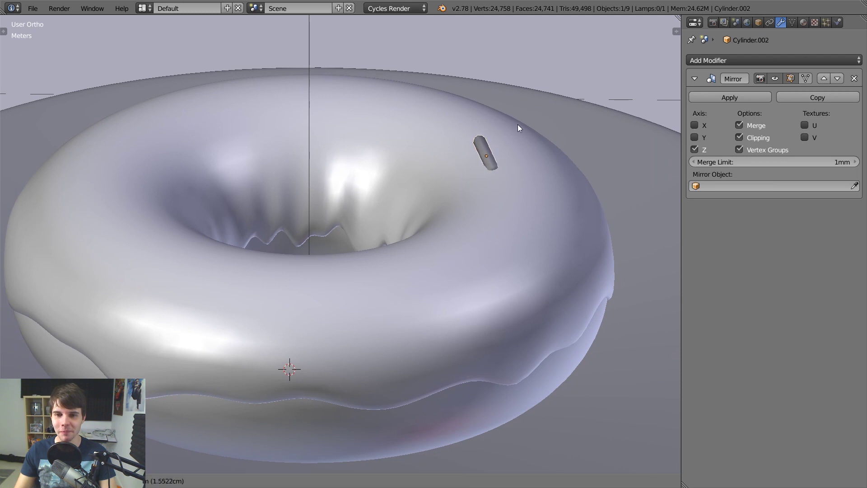
pyautogui.click(522, 111)
pyautogui.press('r')
pyautogui.click(519, 91)
# Duplicate the tilted sprinkle along the X axis to the opposite side of the icing
pyautogui.hotkey('shift', 'd')
pyautogui.press('x')
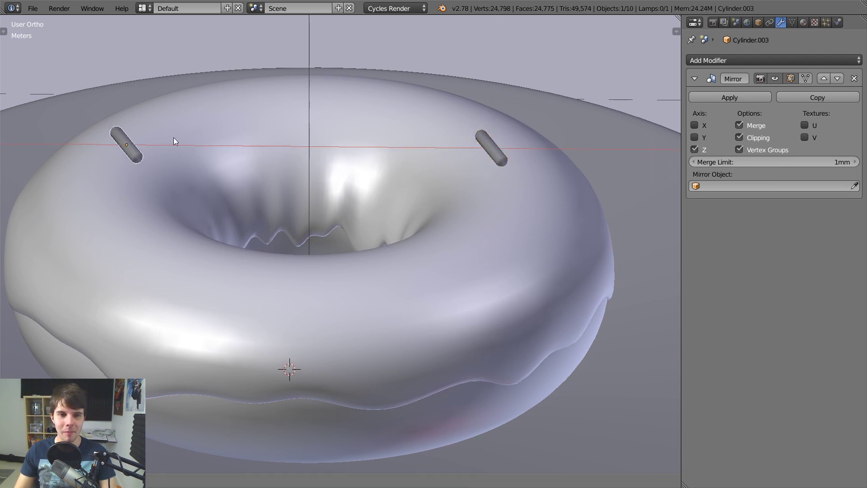
pyautogui.click(172, 137)
# Rotate the newest sprinkle copy to a different angle and lower it along Z onto the icing
pyautogui.press('r')
pyautogui.click(137, 142)
pyautogui.press('r')
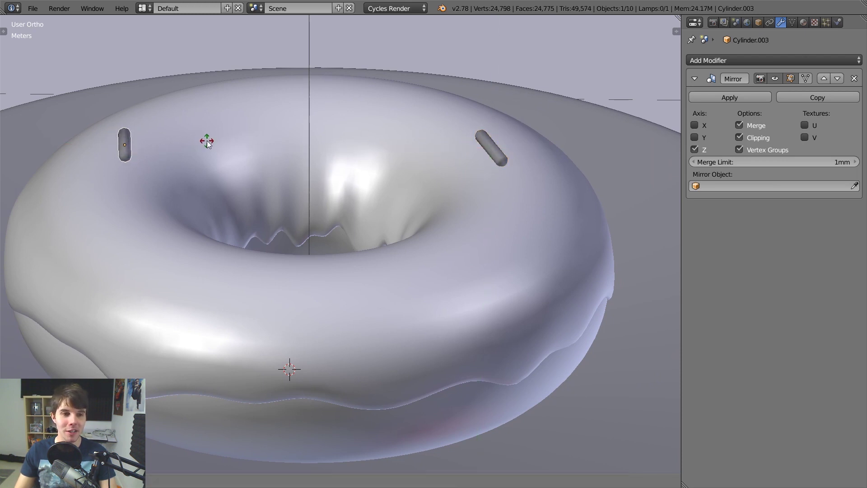
pyautogui.click(181, 134)
pyautogui.press('g')
pyautogui.press('z')
pyautogui.click(178, 144)
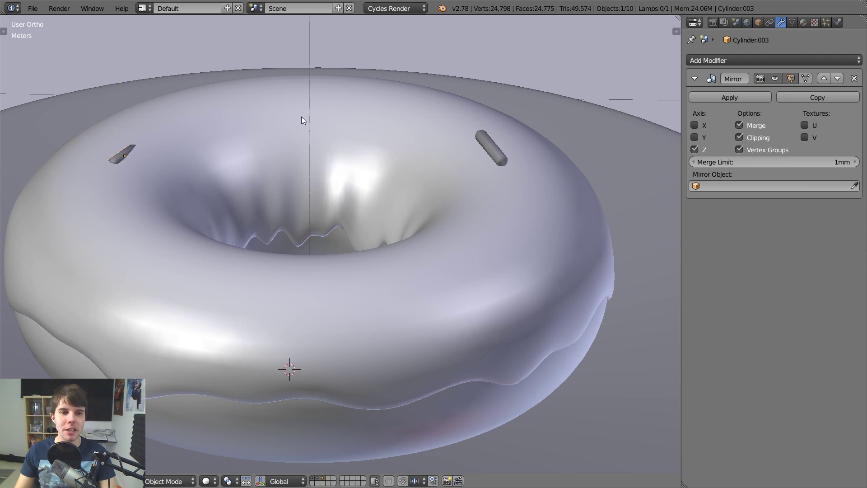
# Rotate the newest sprinkle copy, and duplicate it along the X axis toward the donut's middle
pyautogui.press('r')
pyautogui.click(252, 132)
pyautogui.hotkey('shift', 'd')
pyautogui.press('x')
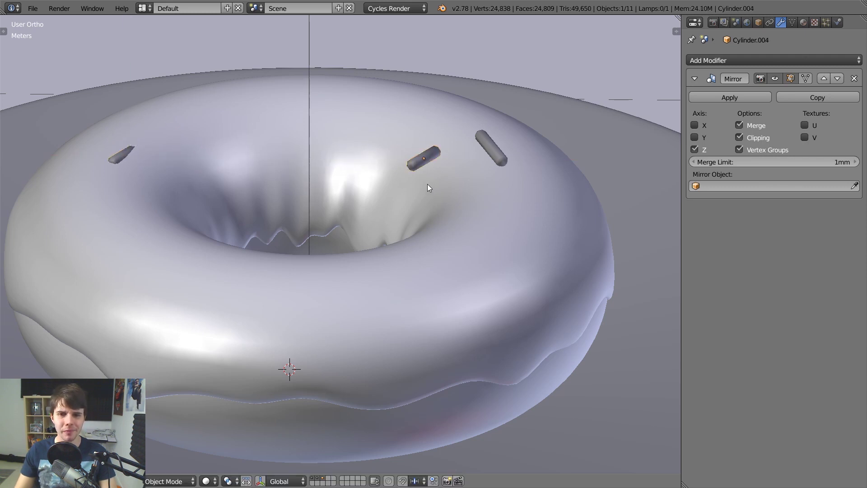
pyautogui.click(304, 173)
# Move the duplicated sprinkle along Y to the far rim of the icing and rotate it to lie across the rim
pyautogui.press('g')
pyautogui.press('y')
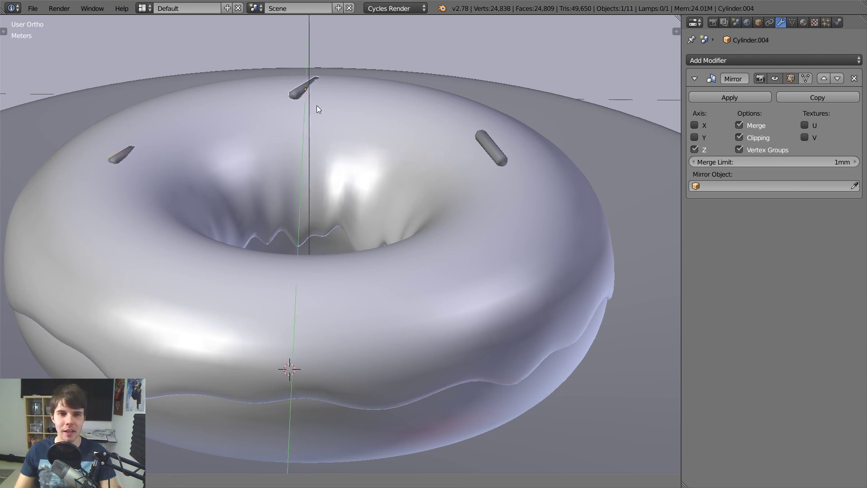
pyautogui.click(317, 107)
pyautogui.press('r')
pyautogui.click(324, 99)
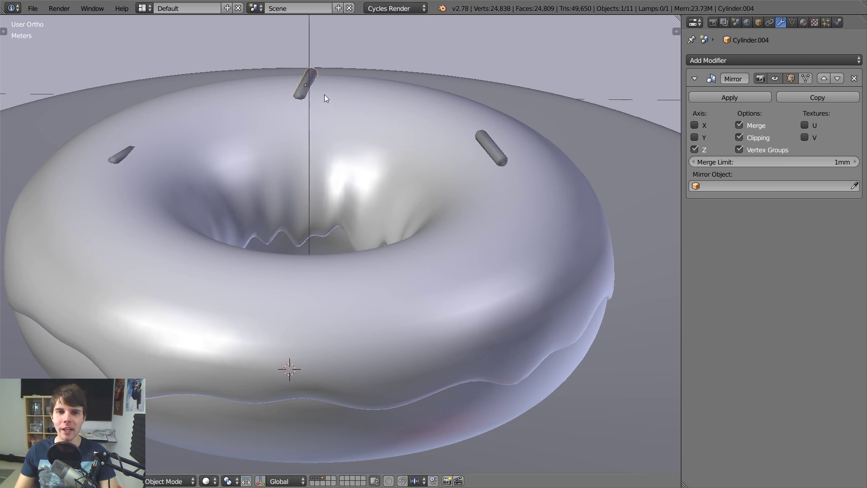
pyautogui.scroll(-3, 327, 111)
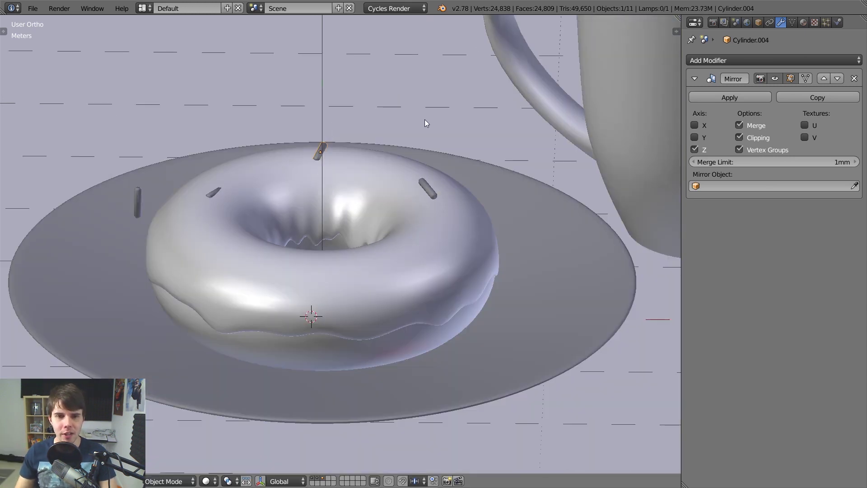
pyautogui.press('r')
pyautogui.click(331, 84)
# Duplicate the far sprinkle to the near side of the icing, adjust its height along Z and rotate it
pyautogui.hotkey('shift', 'd')
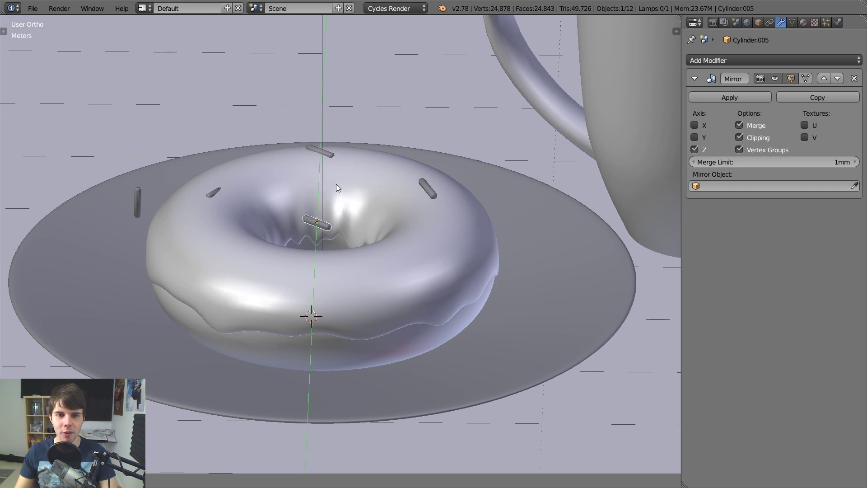
pyautogui.click(335, 231)
pyautogui.press('g')
pyautogui.press('z')
pyautogui.click(337, 232)
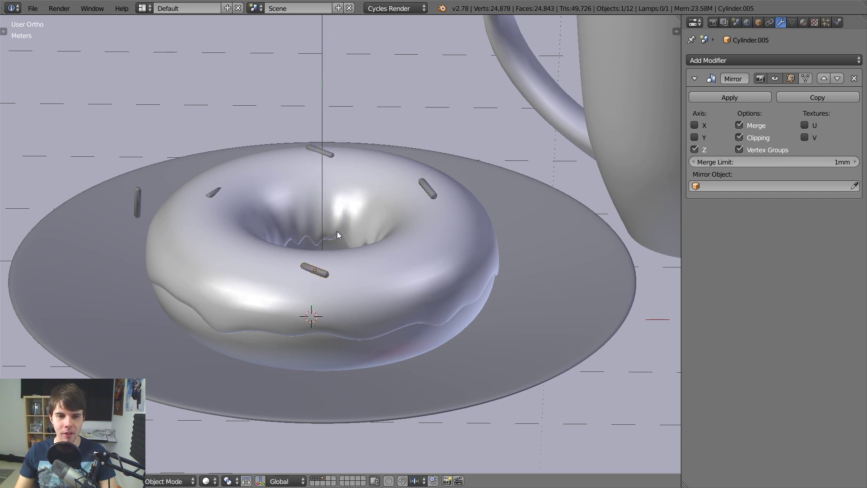
pyautogui.press('r')
pyautogui.click(369, 243)
# Move the near sprinkle toward the icing's right side, rotate it and lower it along Z onto the surface
pyautogui.press('g')
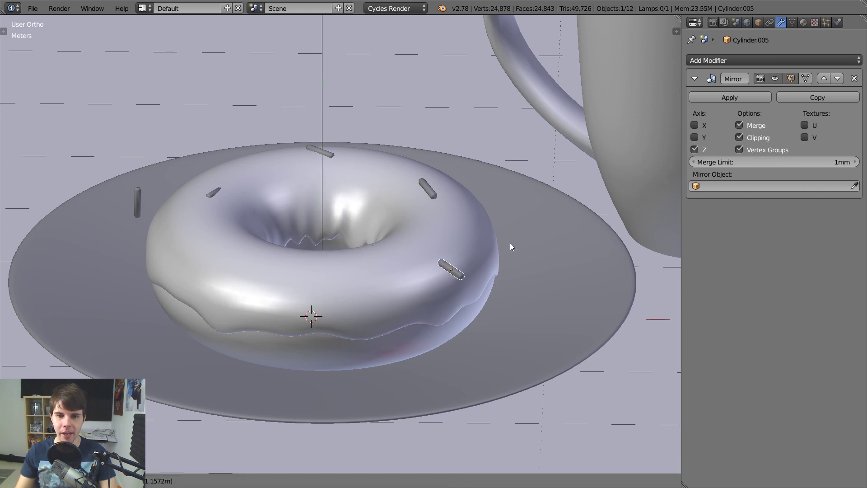
pyautogui.click(500, 223)
pyautogui.press('r')
pyautogui.click(518, 246)
pyautogui.press('g')
pyautogui.press('z')
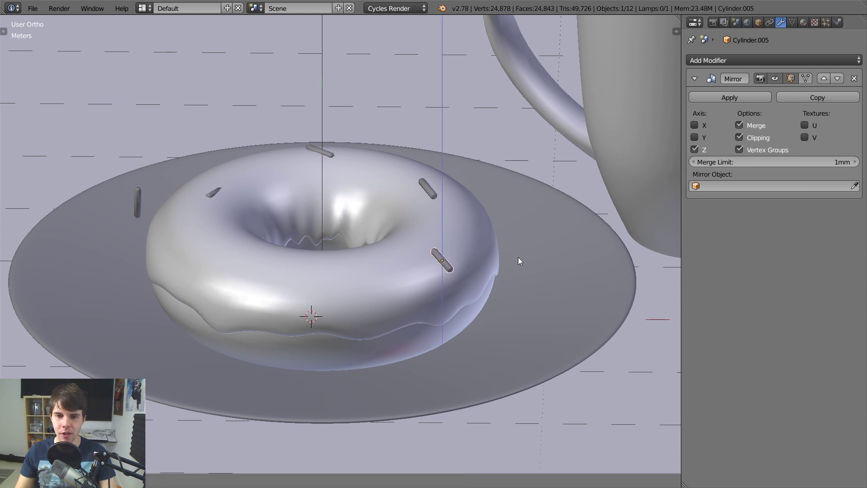
pyautogui.click(519, 271)
# Shift the near sprinkle along X back toward the donut's middle and tilt it freely to follow the icing's slope
pyautogui.press('g')
pyautogui.press('x')
pyautogui.click(474, 263)
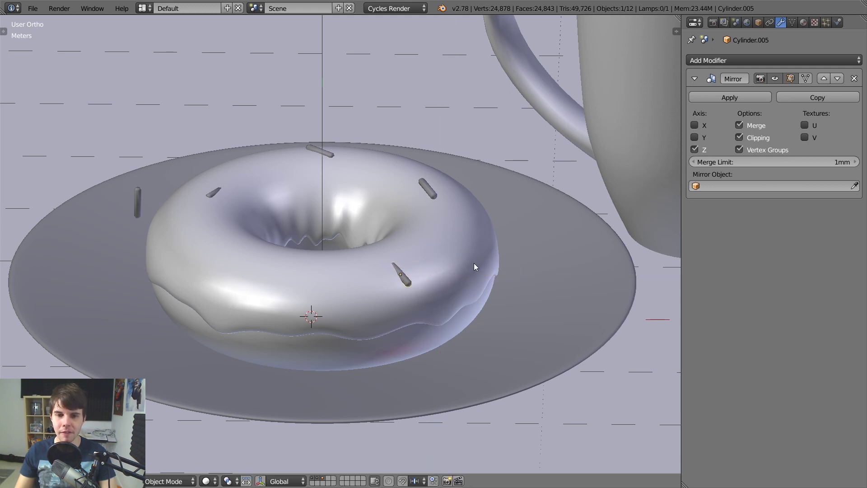
pyautogui.press('r')
pyautogui.press('r')
pyautogui.click(497, 272)
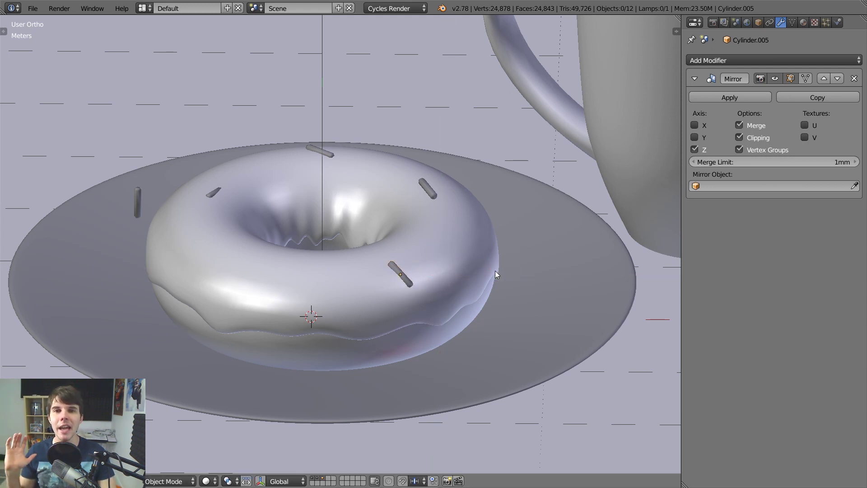
# Delete all the sprinkle copies on the icing, keeping only the original sprinkle beside the donut
pyautogui.scroll(2, 495, 271)
pyautogui.rightClick(427, 283)
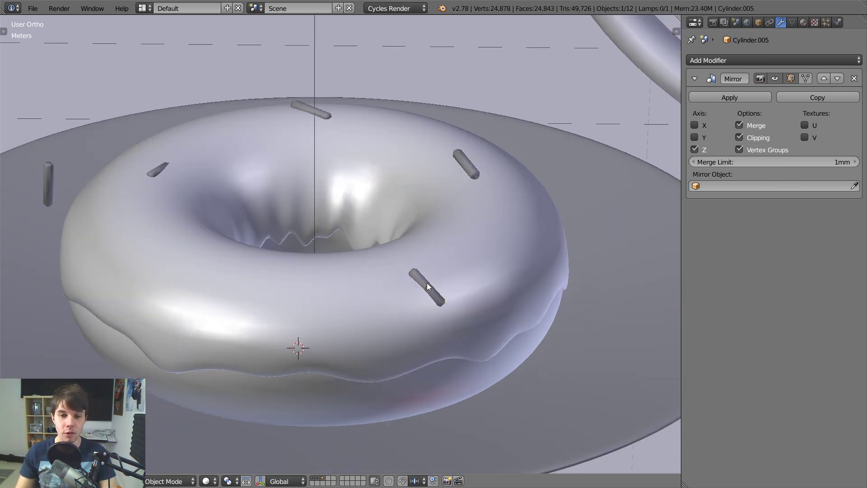
pyautogui.keyDown('shift'); pyautogui.rightClick(474, 171); pyautogui.keyUp('shift')
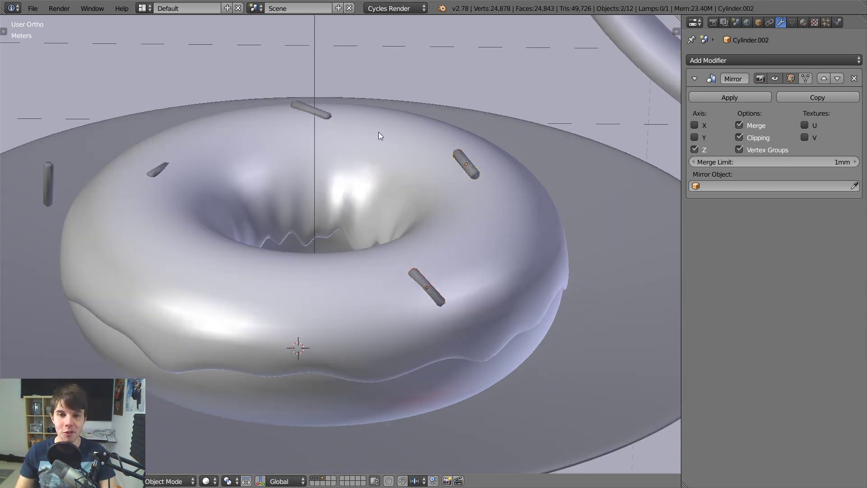
pyautogui.keyDown('shift'); pyautogui.rightClick(155, 170); pyautogui.keyUp('shift')
pyautogui.press('Delete')
# Compare the icing and the donut as separate objects by selecting each and viewing it in wireframe
pyautogui.rightClick(161, 167)
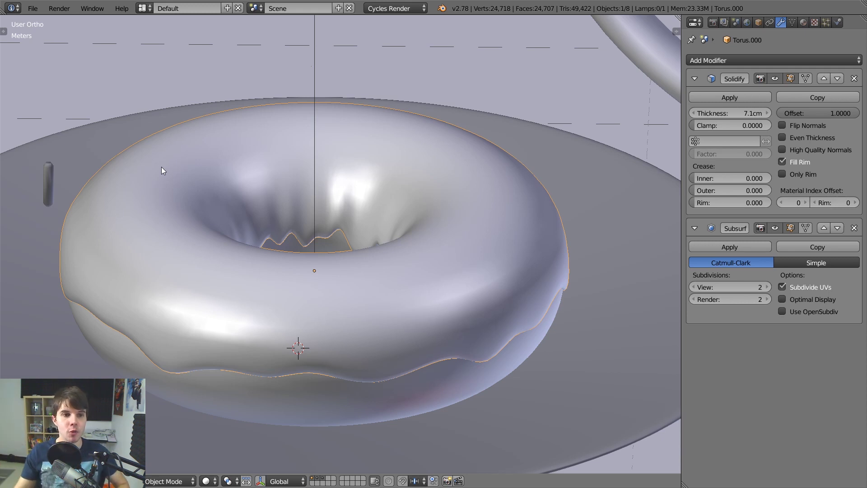
pyautogui.rightClick(49, 177)
pyautogui.rightClick(139, 178)
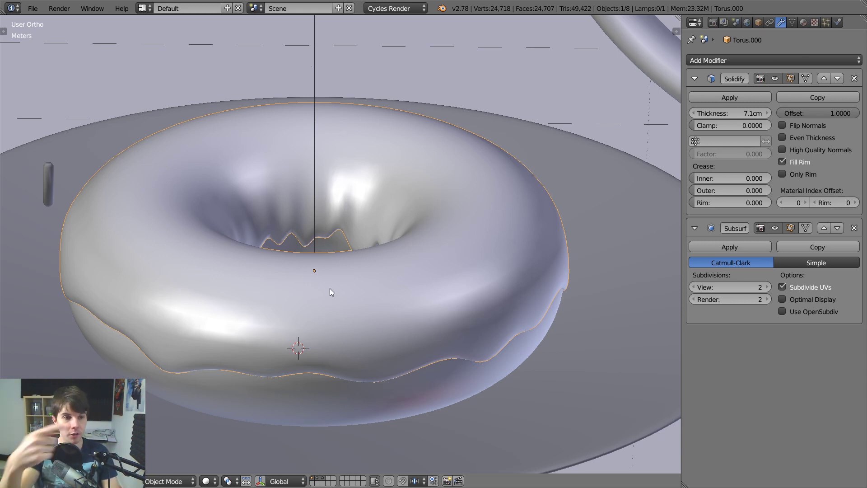
pyautogui.press('z')
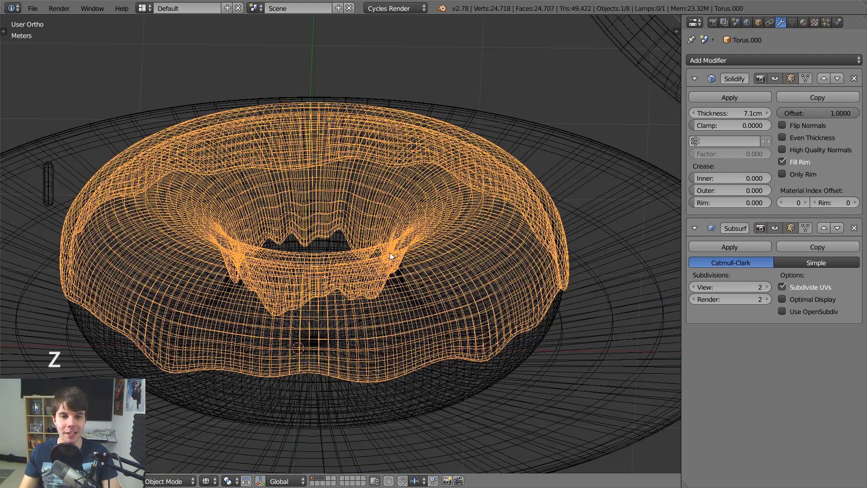
pyautogui.press('z')
pyautogui.rightClick(374, 377)
pyautogui.press('z')
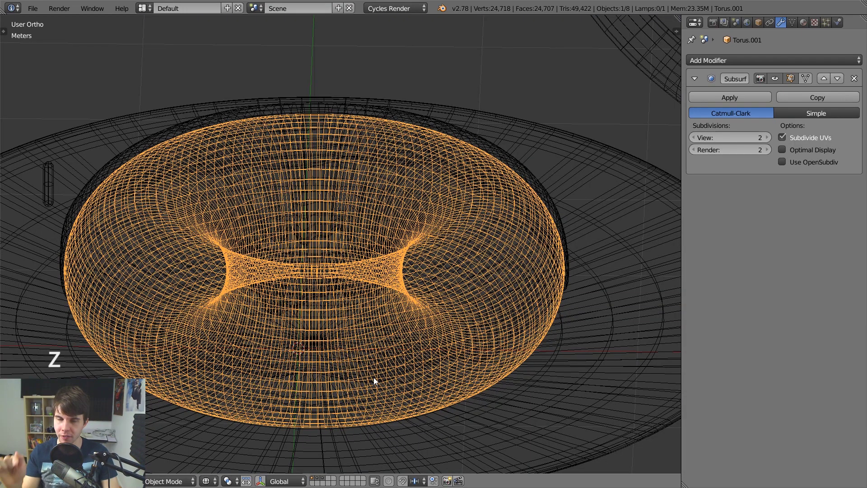
pyautogui.press('z')
pyautogui.moveTo(373, 375)
pyautogui.mouseDown(button='middle')
pyautogui.moveTo(343, 330)
pyautogui.moveTo(418, 307)
pyautogui.mouseUp(button='middle')
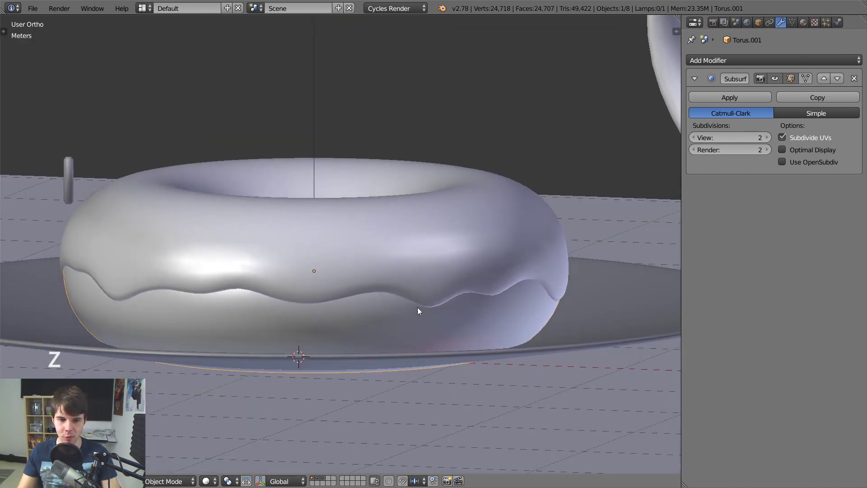
# Add a new particle system to the icing object
pyautogui.rightClick(533, 222)
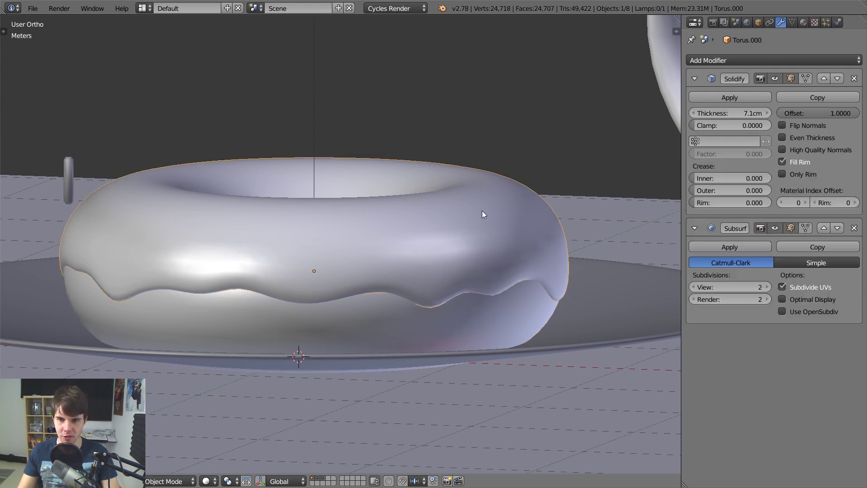
pyautogui.click(827, 23)
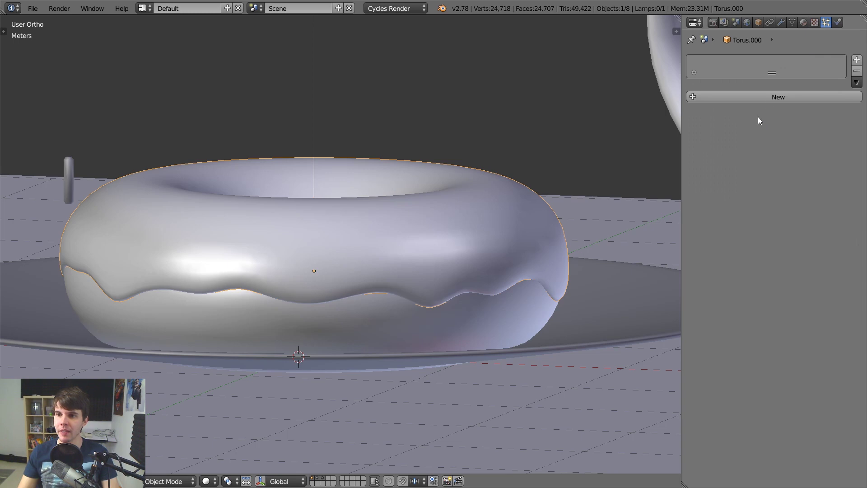
pyautogui.click(769, 97)
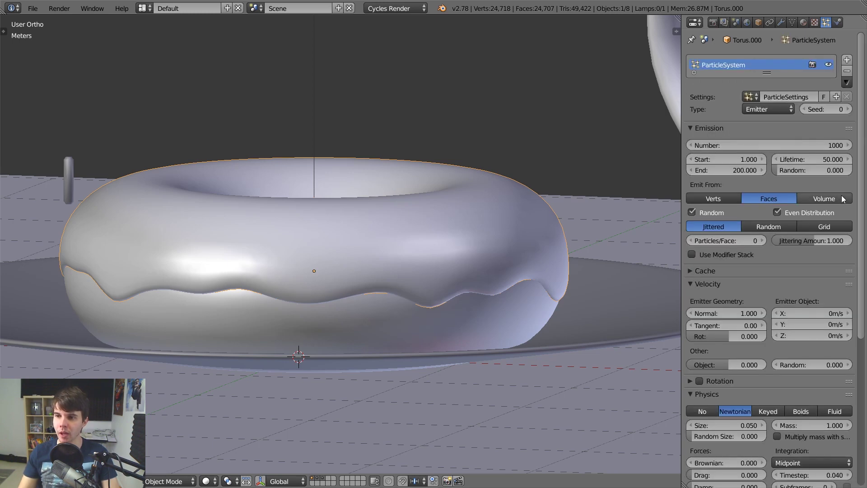
# Look through the new particle system's settings and collapse the Velocity section
pyautogui.scroll(-10, 843, 198)
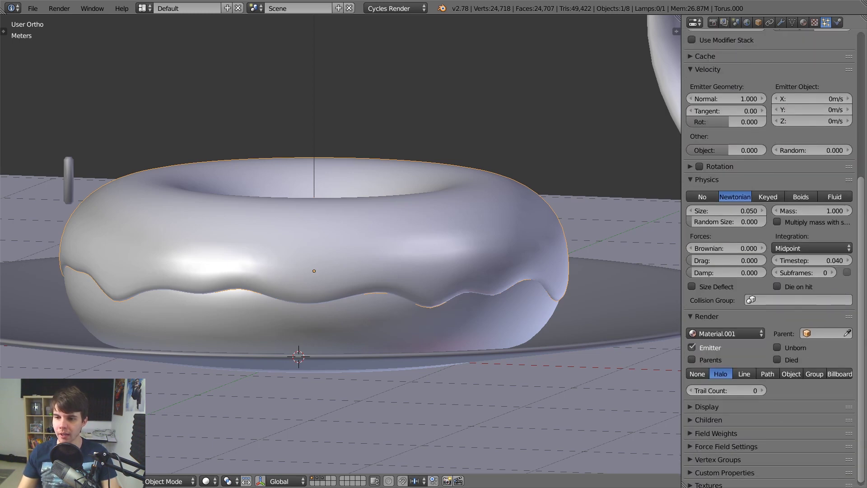
pyautogui.scroll(10, 686, 286)
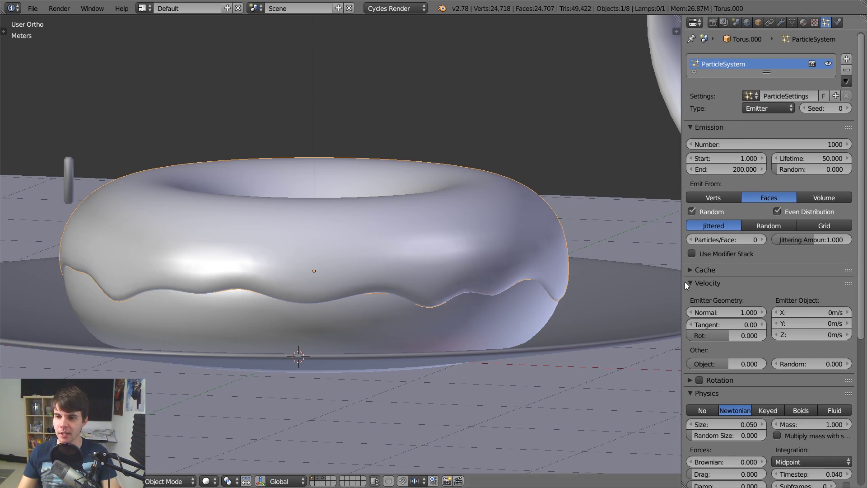
pyautogui.click(686, 286)
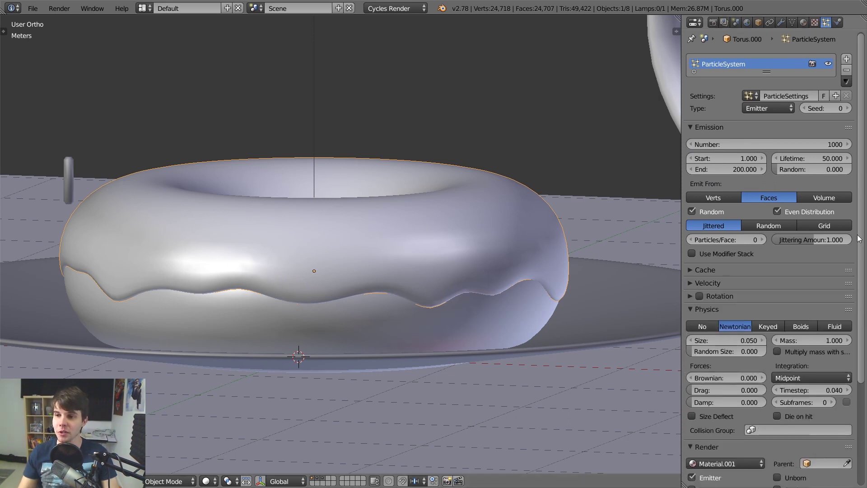
pyautogui.scroll(-1, 860, 245)
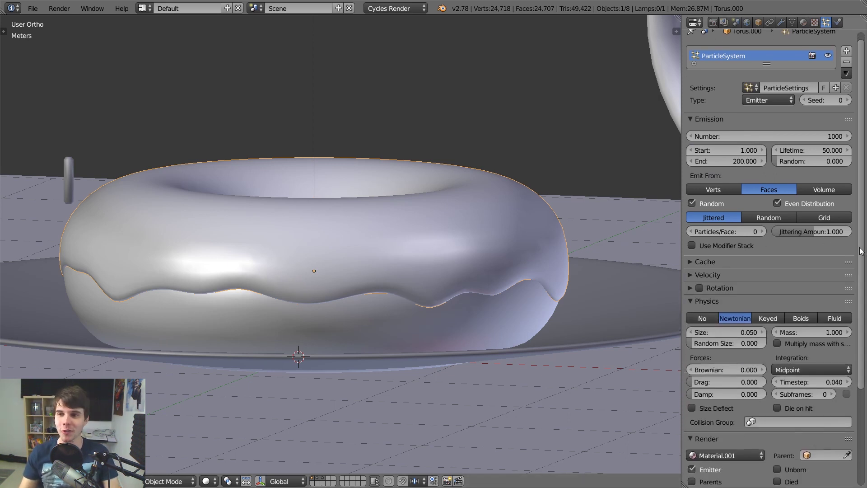
pyautogui.scroll(1, 861, 252)
# Play the animation in wireframe view to examine how the emitter particles behave around the donut
pyautogui.moveTo(508, 162); pyautogui.dragTo(507, 170, button='middle')
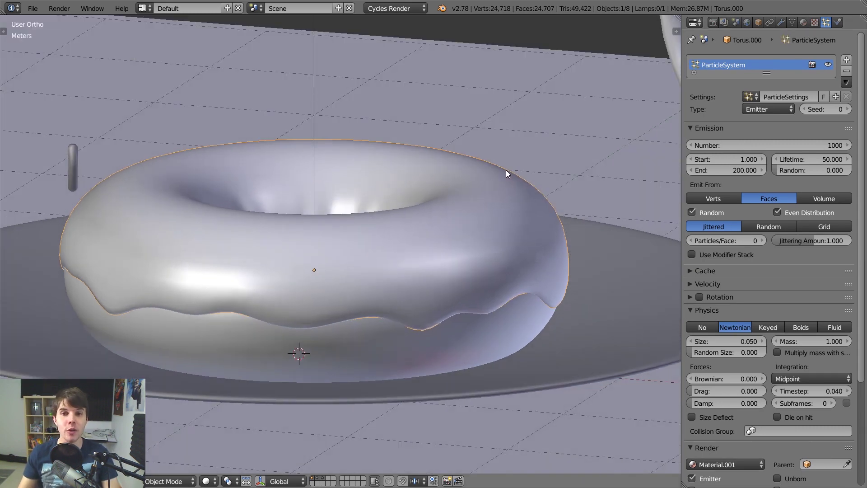
pyautogui.scroll(-3, 506, 170)
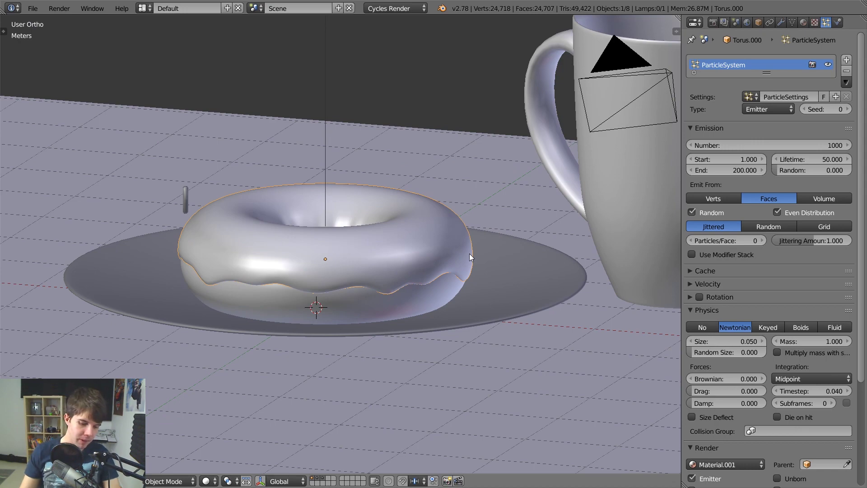
pyautogui.press('z')
pyautogui.scroll(-2, 470, 254)
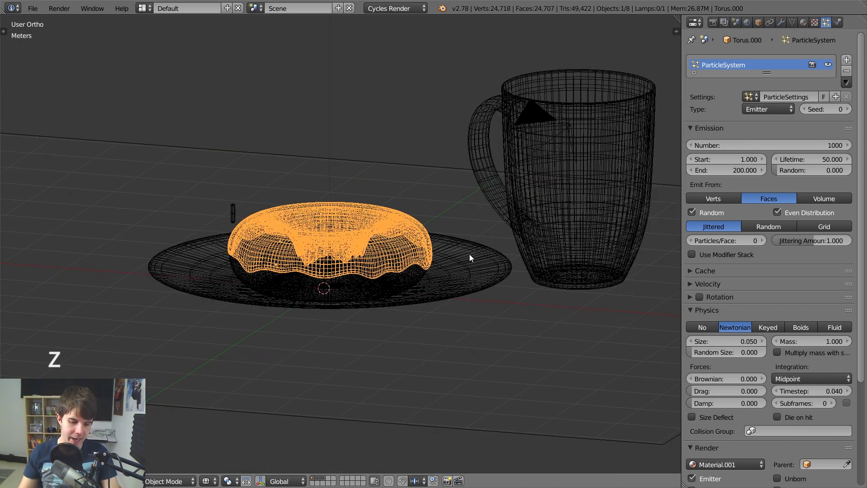
pyautogui.hotkey('alt', 'a')
pyautogui.scroll(-3, 470, 254)
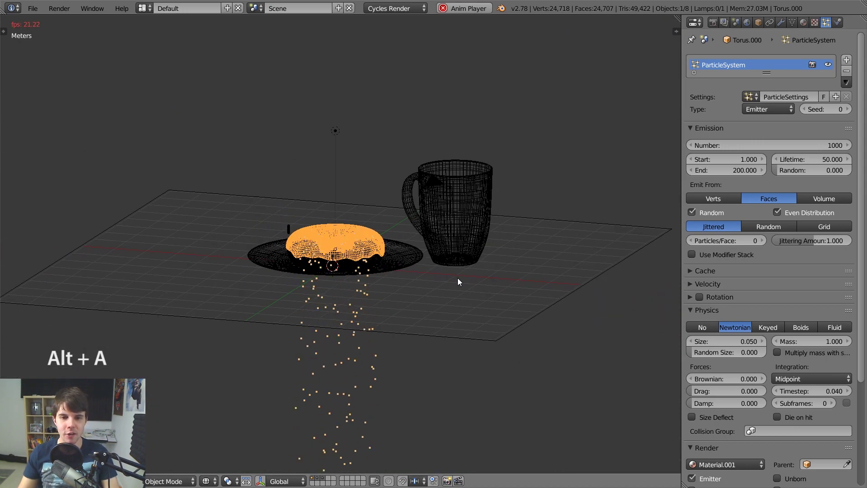
pyautogui.moveTo(457, 278); pyautogui.dragTo(401, 228, button='middle')
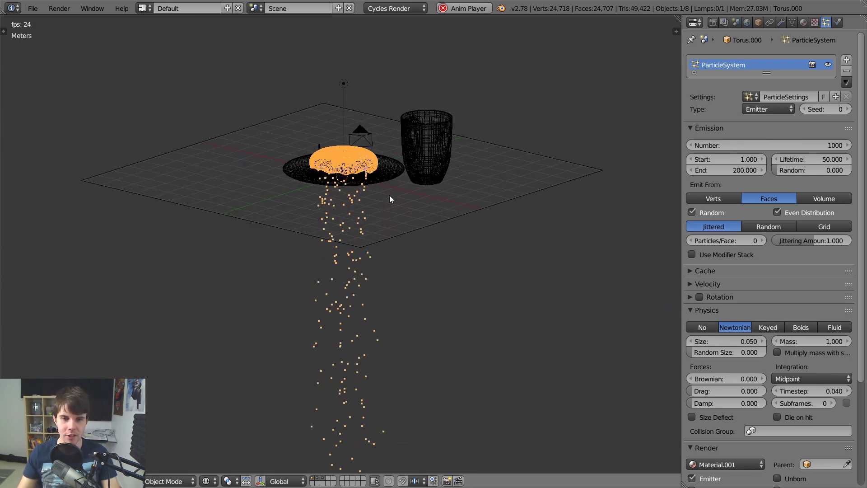
pyautogui.scroll(2, 392, 192)
pyautogui.keyDown('shift'); pyautogui.moveTo(397, 178); pyautogui.dragTo(372, 230, button='middle'); pyautogui.keyUp('shift')
# Change the particle system's type from Emitter to Hair and stop the animation playback
pyautogui.click(752, 110)
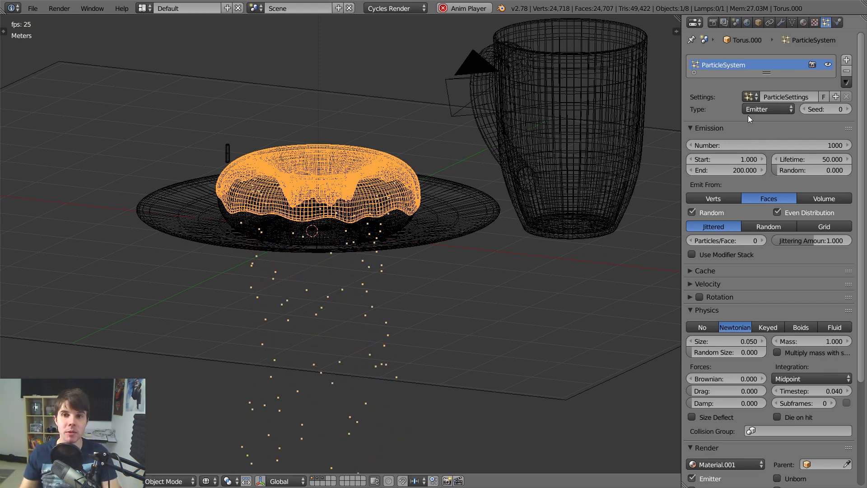
pyautogui.click(779, 110)
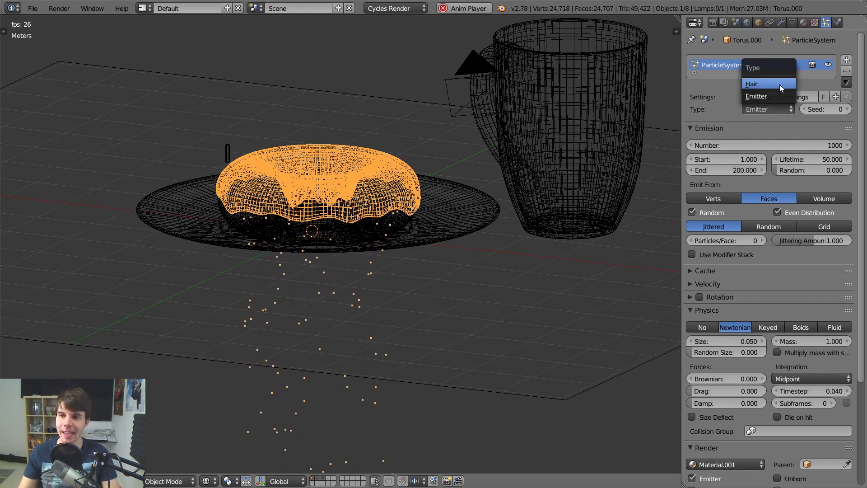
pyautogui.click(780, 84)
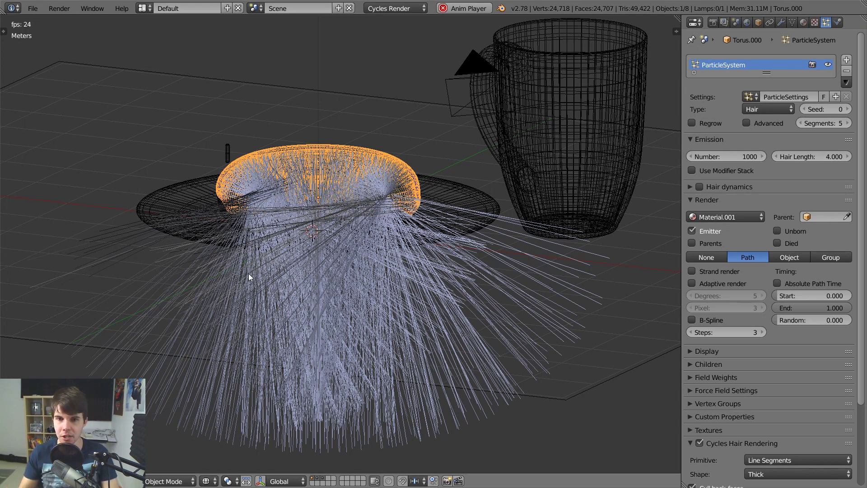
pyautogui.press('Escape')
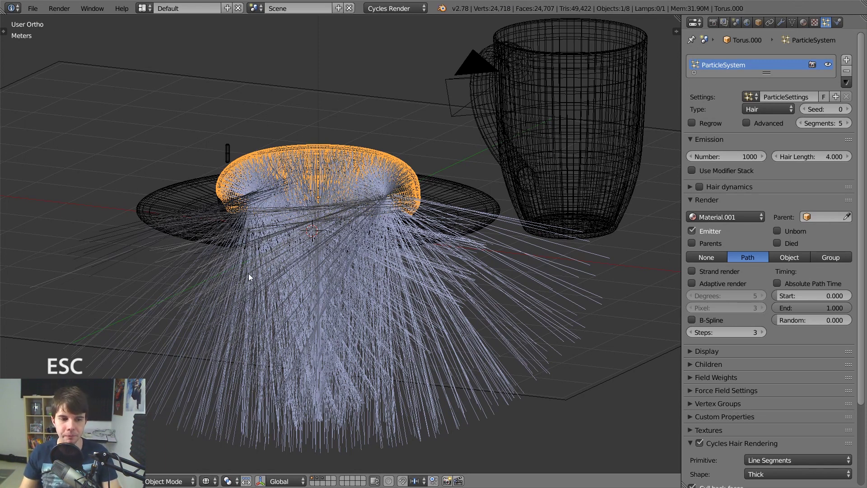
pyautogui.click(761, 108)
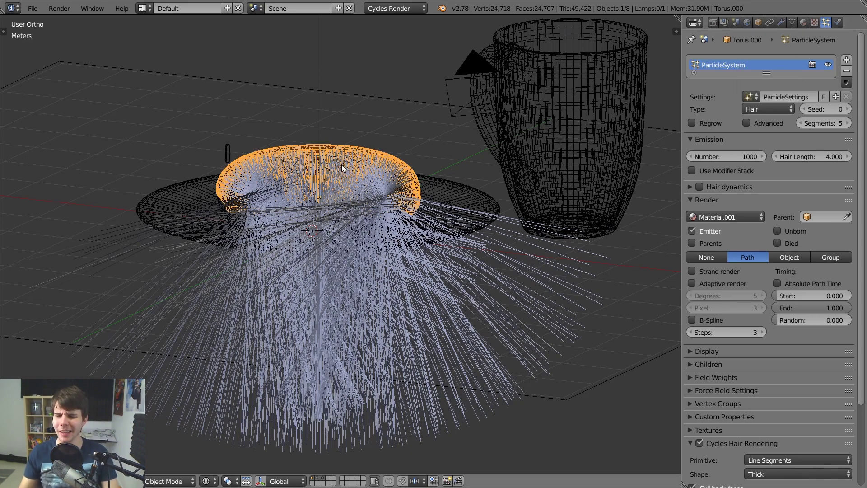
pyautogui.scroll(3, 342, 165)
pyautogui.scroll(-2, 355, 155)
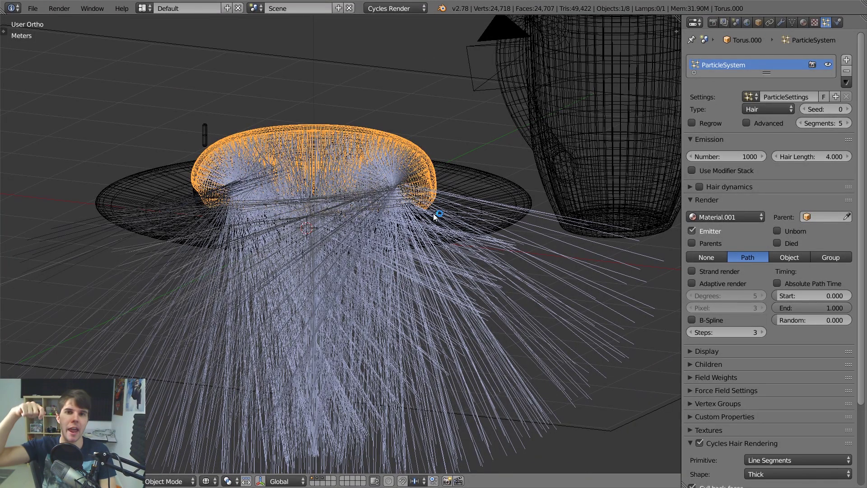
# Examine how the hair strands grow out of the icing, selecting the sprinkle for comparison and reselecting the icing
pyautogui.scroll(2, 432, 214)
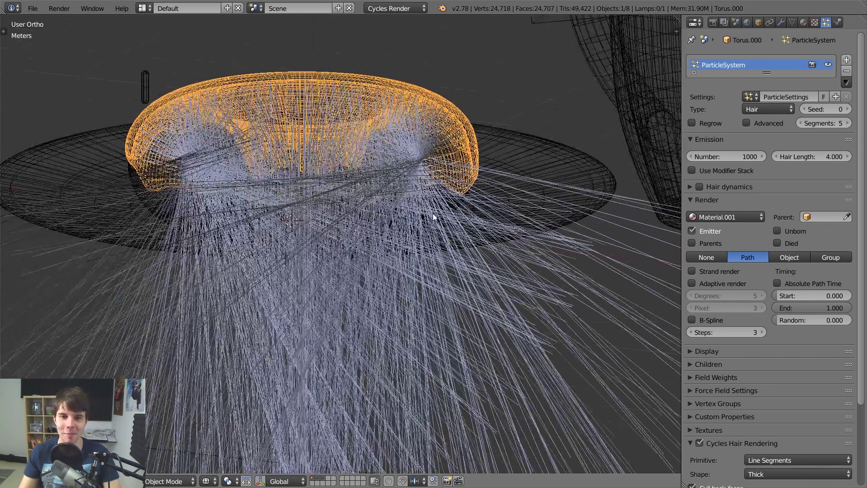
pyautogui.scroll(-2, 439, 206)
pyautogui.scroll(1, 325, 239)
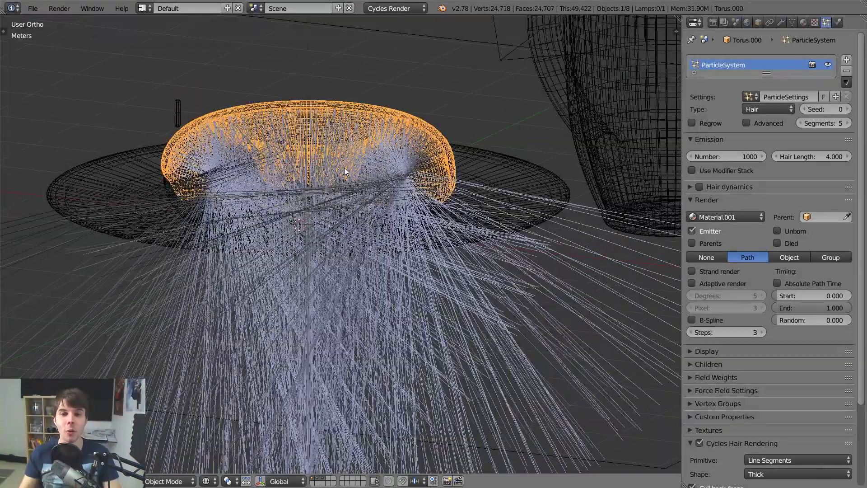
pyautogui.scroll(-2, 378, 161)
pyautogui.scroll(3, 495, 184)
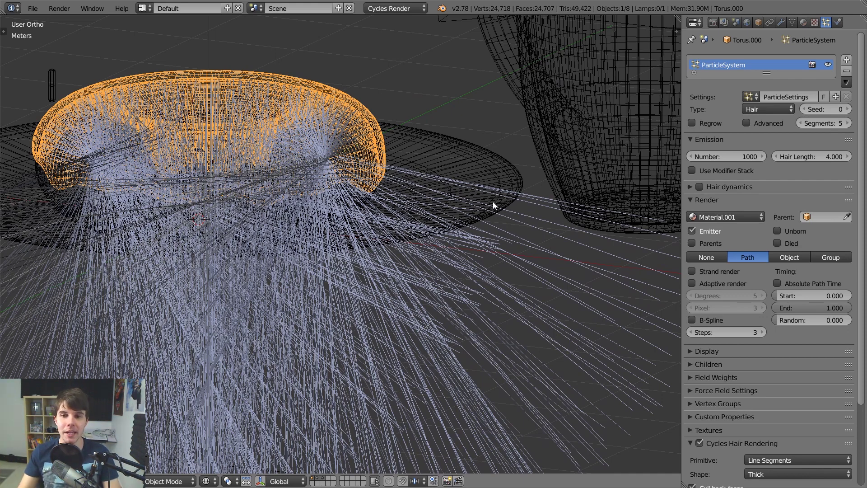
pyautogui.rightClick(53, 81)
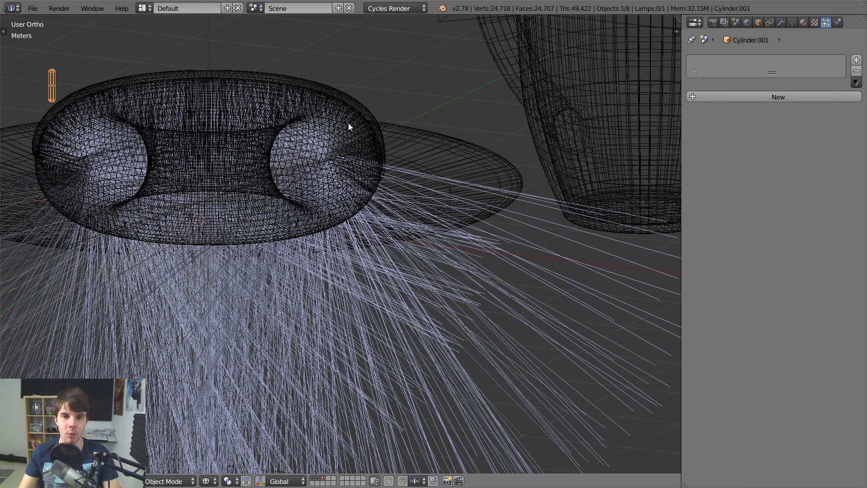
pyautogui.rightClick(357, 111)
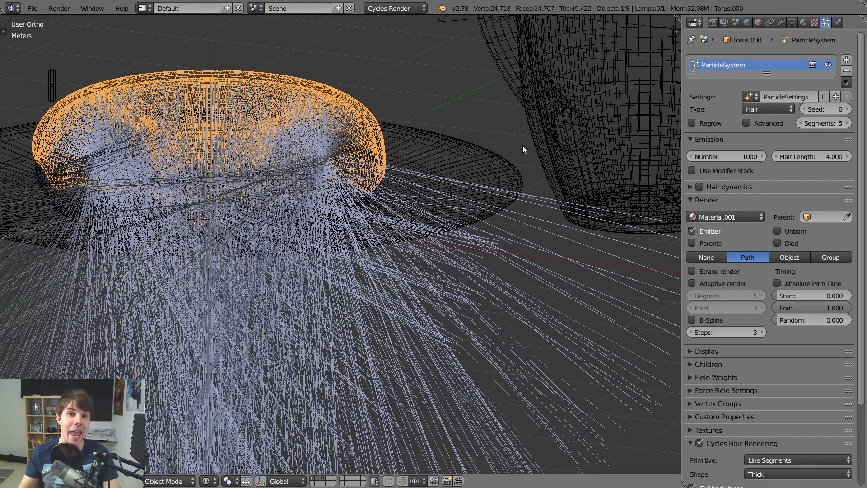
pyautogui.keyDown('shift'); pyautogui.moveTo(435, 145); pyautogui.dragTo(448, 150, button='middle'); pyautogui.keyUp('shift')
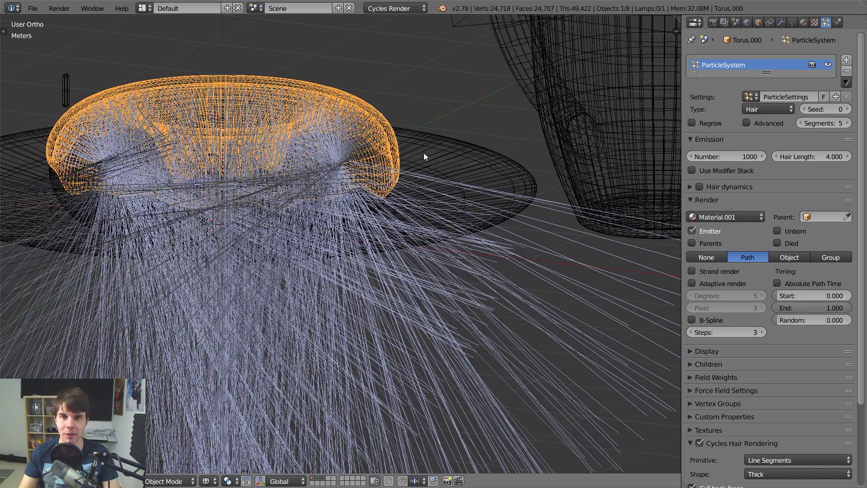
pyautogui.scroll(-3, 461, 207)
pyautogui.scroll(-3, 482, 155)
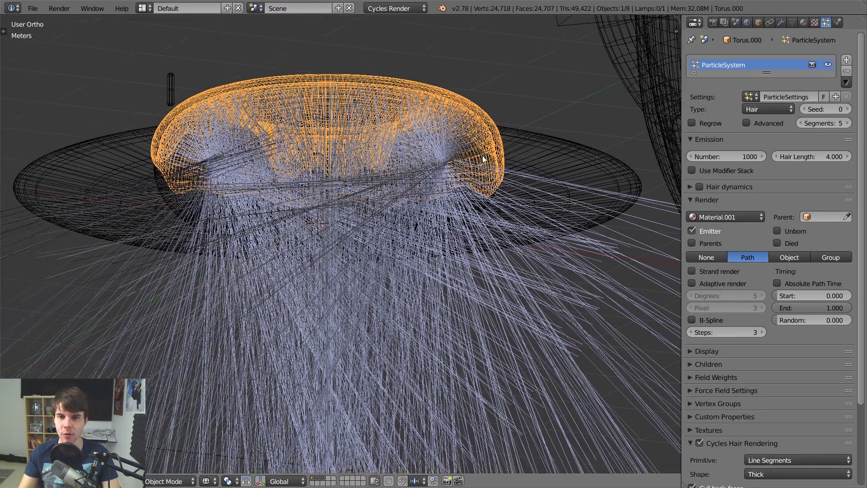
pyautogui.moveTo(437, 192)
pyautogui.mouseDown(button='middle')
pyautogui.moveTo(432, 149)
pyautogui.moveTo(446, 188)
pyautogui.moveTo(426, 190)
pyautogui.mouseUp(button='middle')
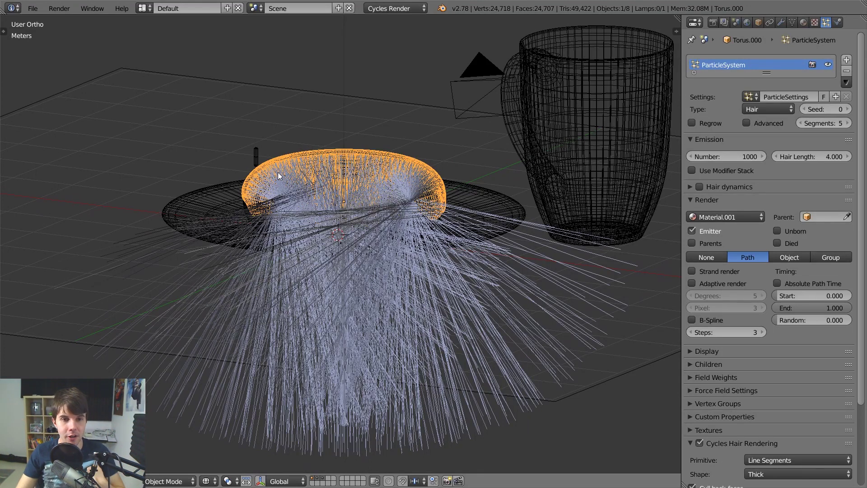
pyautogui.rightClick(259, 156)
pyautogui.rightClick(418, 164)
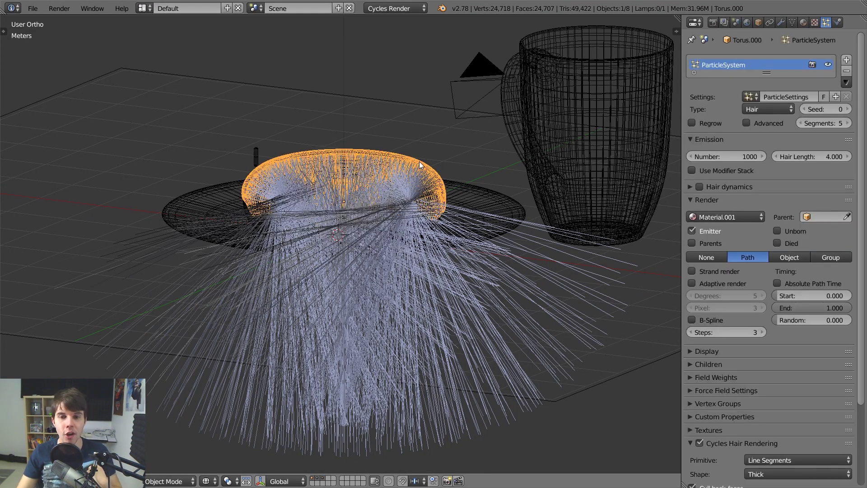
pyautogui.moveTo(406, 168); pyautogui.dragTo(391, 166, button='middle')
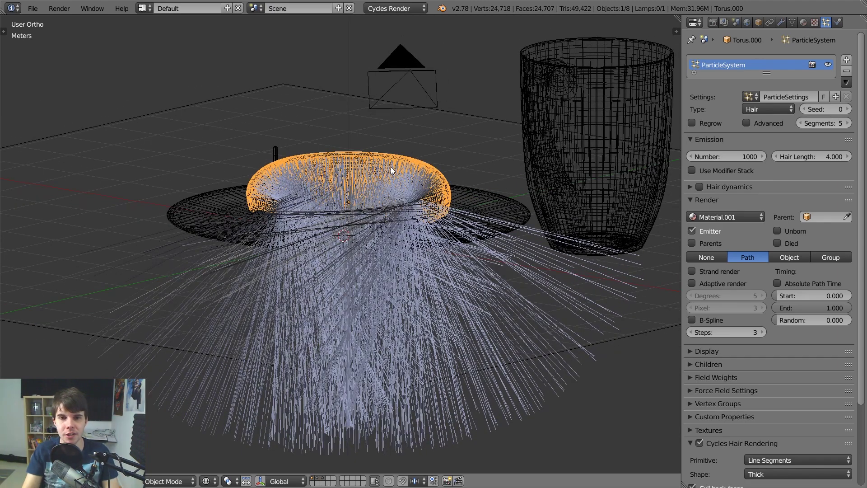
pyautogui.press('z')
pyautogui.press('z')
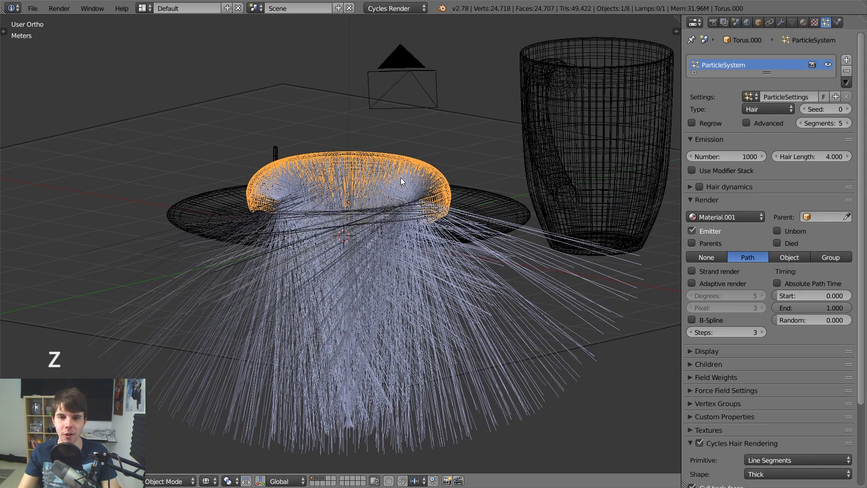
pyautogui.scroll(3, 401, 181)
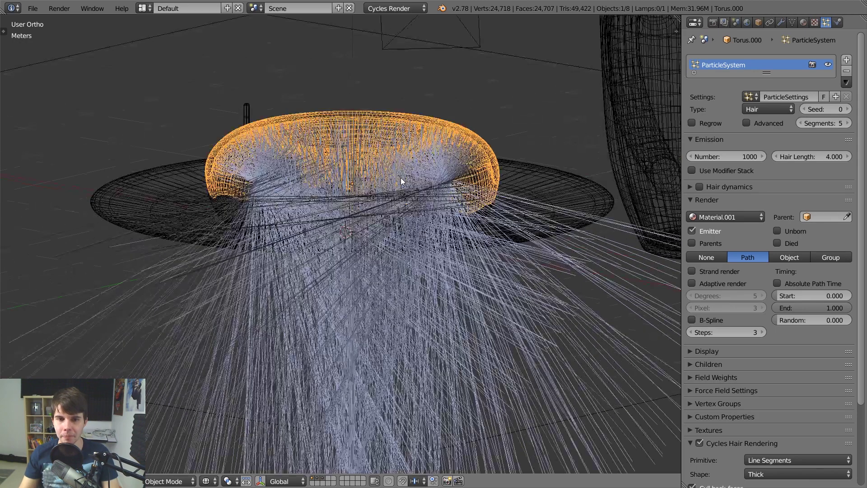
# Enter Edit Mode on the icing and reveal all of its hidden faces
pyautogui.press('Tab')
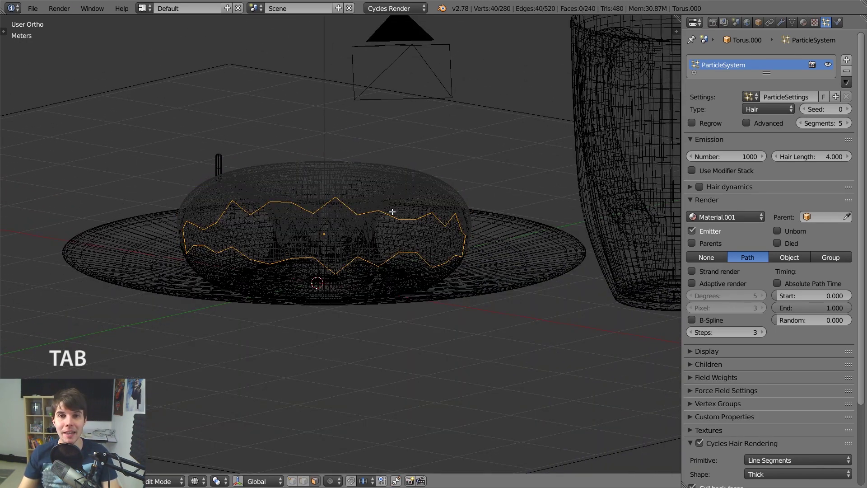
pyautogui.press('Tab')
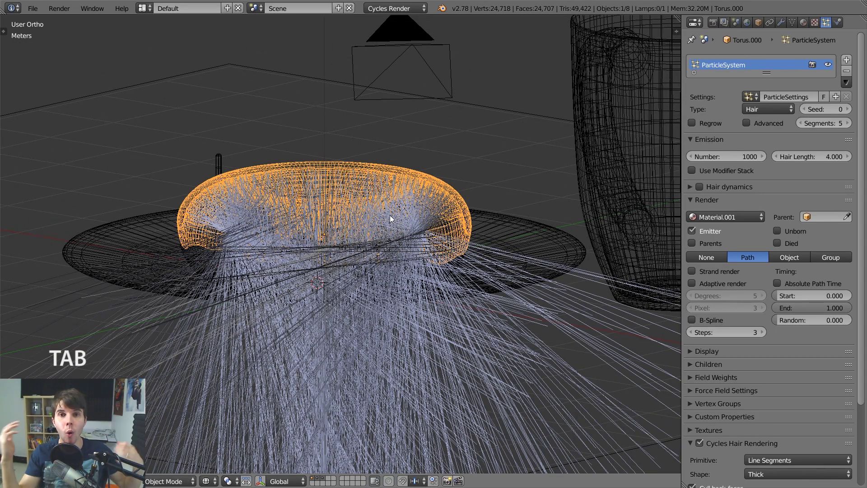
pyautogui.press('Tab')
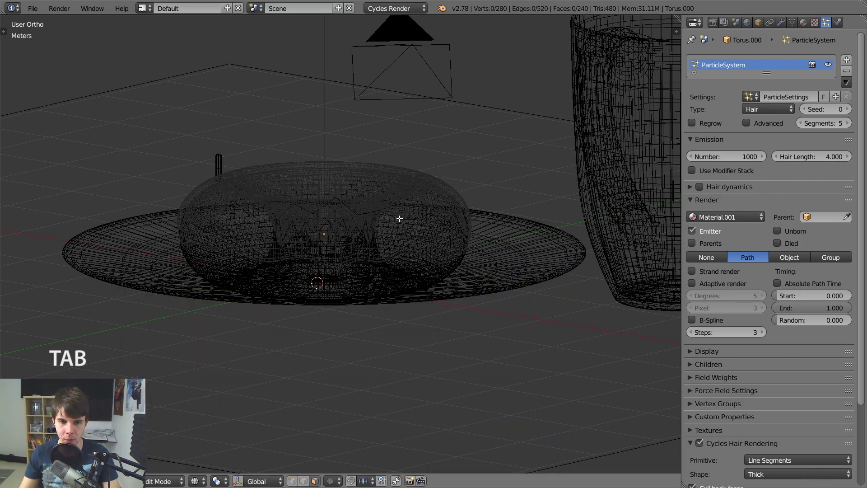
pyautogui.keyDown('alt'); pyautogui.rightClick(399, 219); pyautogui.keyUp('alt')
pyautogui.hotkey('alt', 'h')
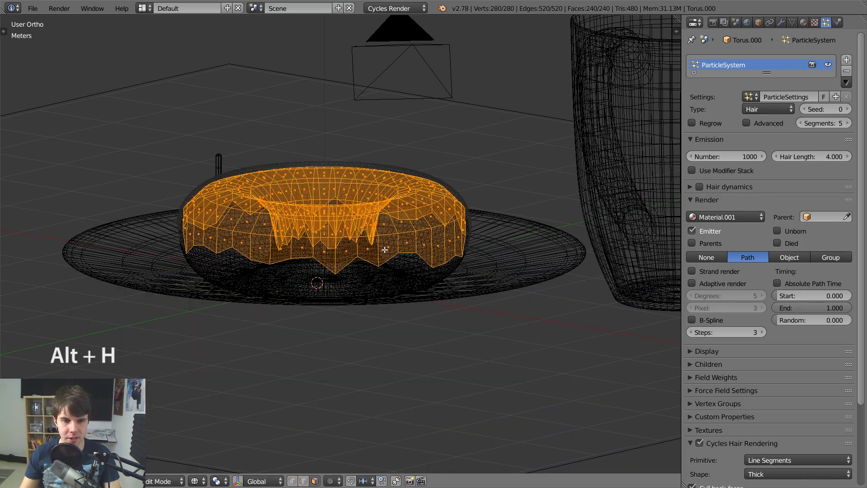
# Show the icing mesh's face normals as lines through the mesh display options
pyautogui.moveTo(400, 220); pyautogui.dragTo(427, 242, button='middle')
pyautogui.scroll(4, 372, 270)
pyautogui.press('n')
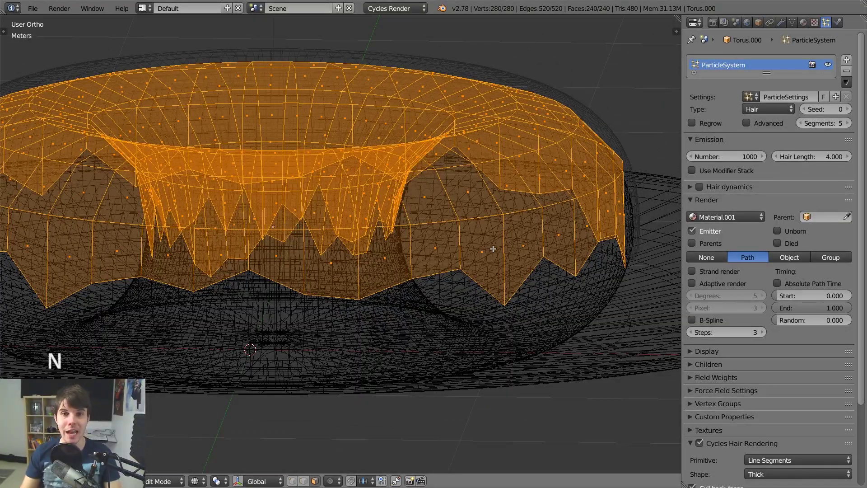
pyautogui.scroll(-15, 665, 218)
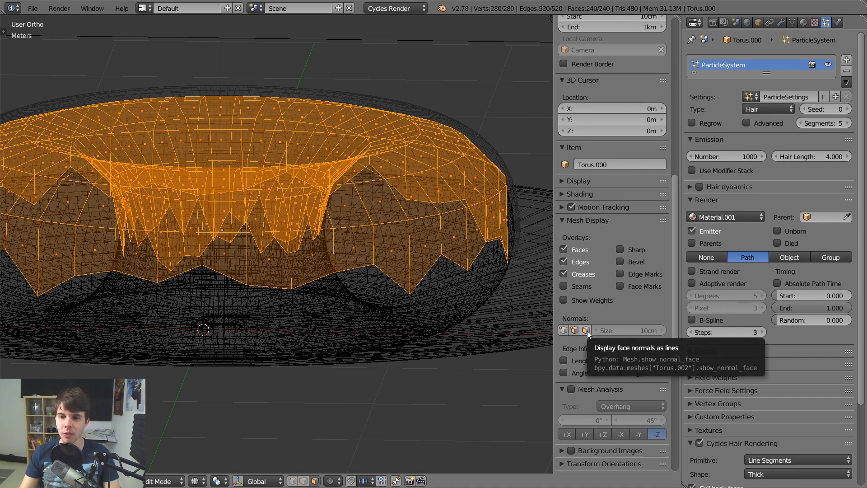
pyautogui.click(586, 331)
pyautogui.moveTo(452, 253); pyautogui.dragTo(413, 216, button='middle')
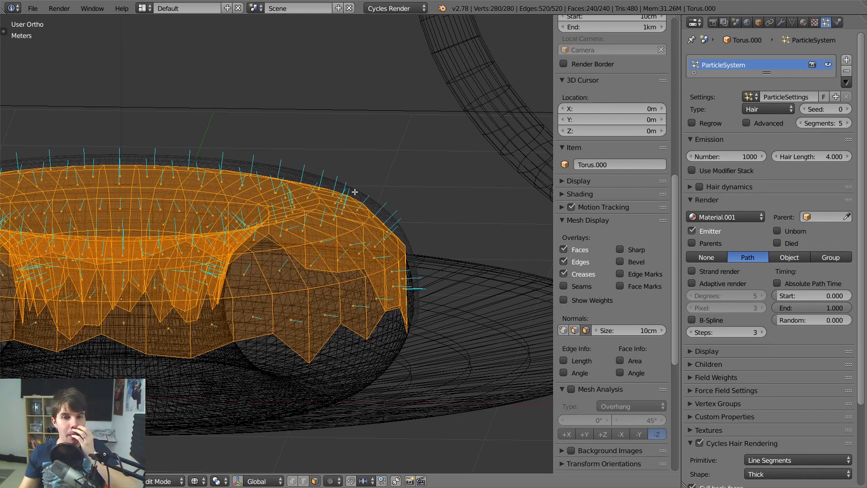
pyautogui.scroll(2, 360, 191)
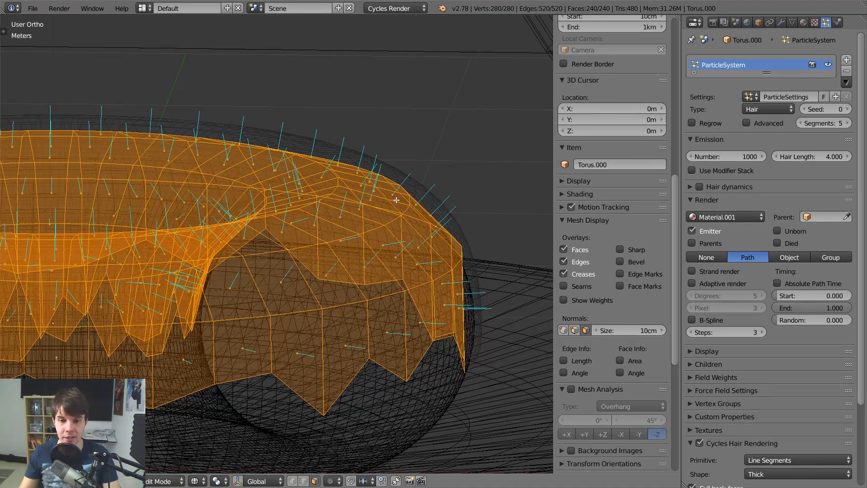
pyautogui.press('n')
pyautogui.scroll(3, 488, 228)
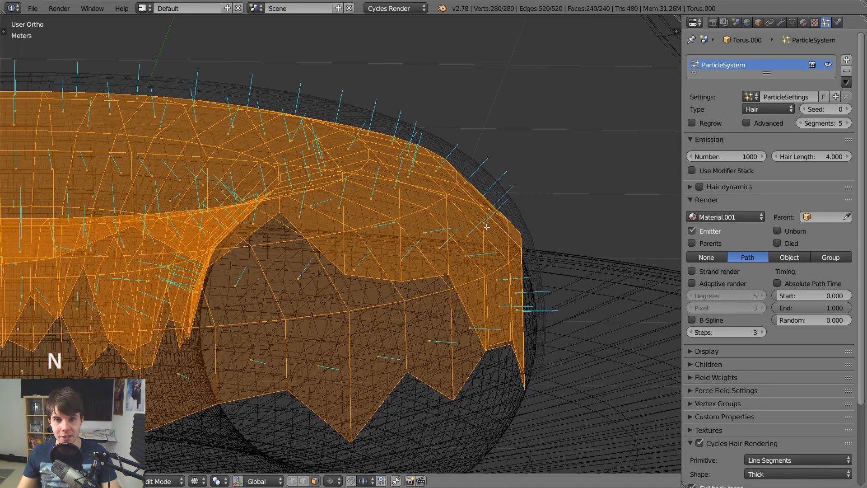
pyautogui.scroll(-2, 488, 229)
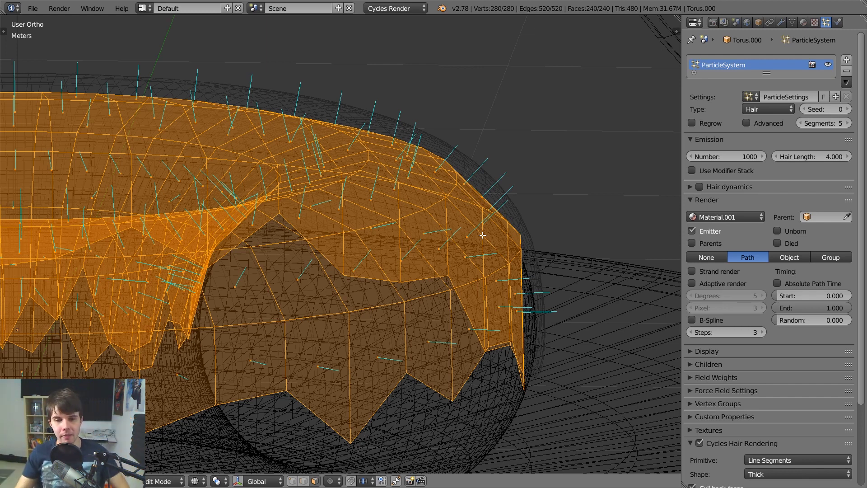
# Inspect individual faces along the icing's side to determine which way their normals point
pyautogui.rightClick(478, 295)
pyautogui.moveTo(478, 295); pyautogui.dragTo(490, 285, button='middle')
pyautogui.rightClick(293, 251)
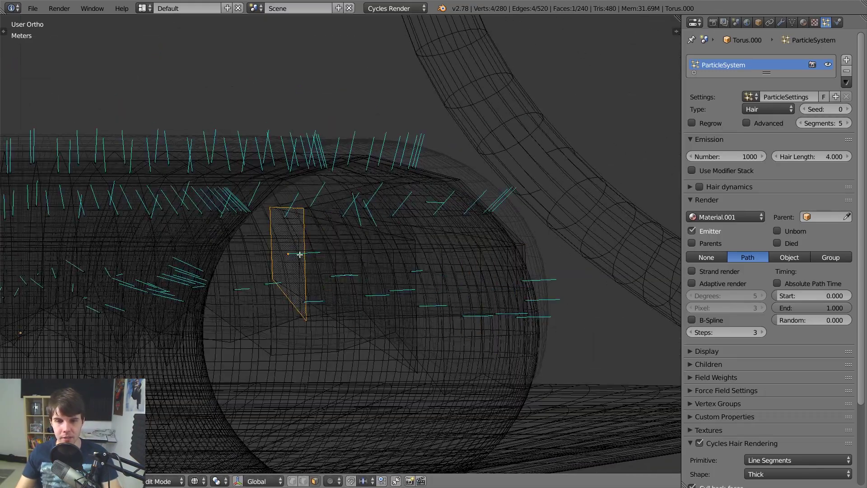
pyautogui.rightClick(428, 264)
pyautogui.press('z')
pyautogui.moveTo(434, 271)
pyautogui.mouseDown(button='middle')
pyautogui.moveTo(440, 296)
pyautogui.moveTo(488, 298)
pyautogui.moveTo(377, 312)
pyautogui.moveTo(526, 322)
pyautogui.mouseUp(button='middle')
pyautogui.press('z')
pyautogui.moveTo(630, 287); pyautogui.dragTo(540, 314, button='middle')
pyautogui.press('z')
pyautogui.press('z')
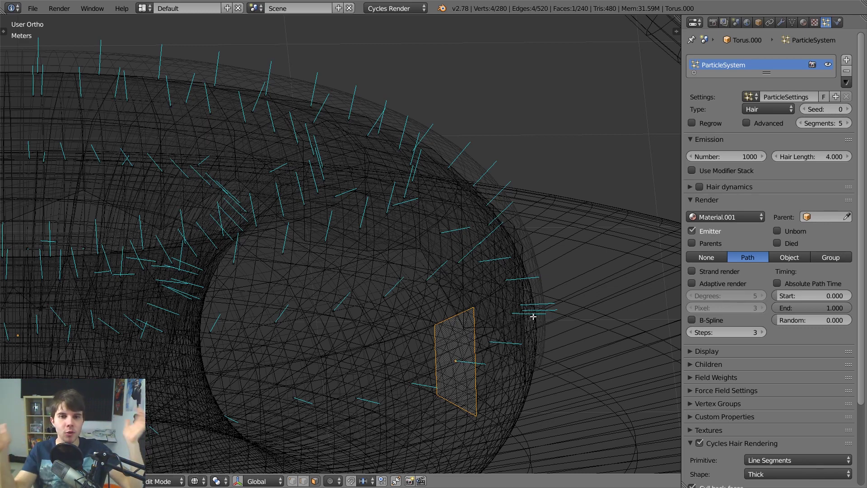
# Select the whole icing mesh and recalculate its normals to point inside
pyautogui.scroll(-4, 513, 322)
pyautogui.press('a')
pyautogui.press('a')
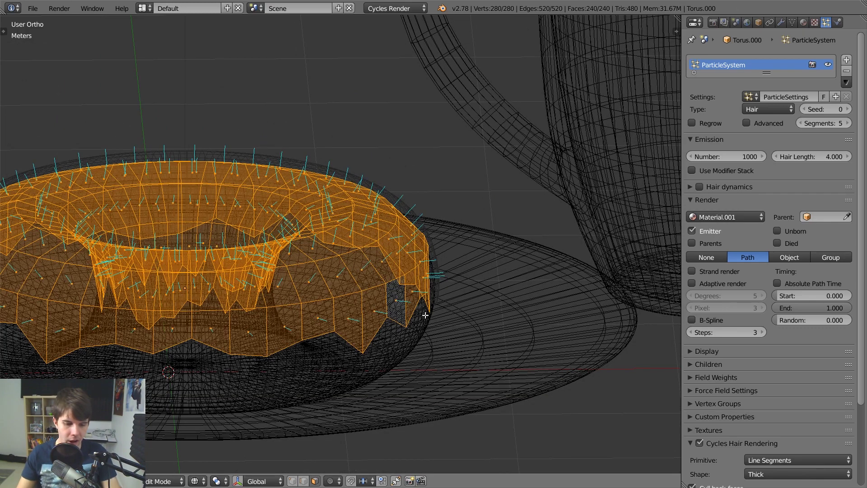
pyautogui.hotkey('ctrl', 'shift', 'n')
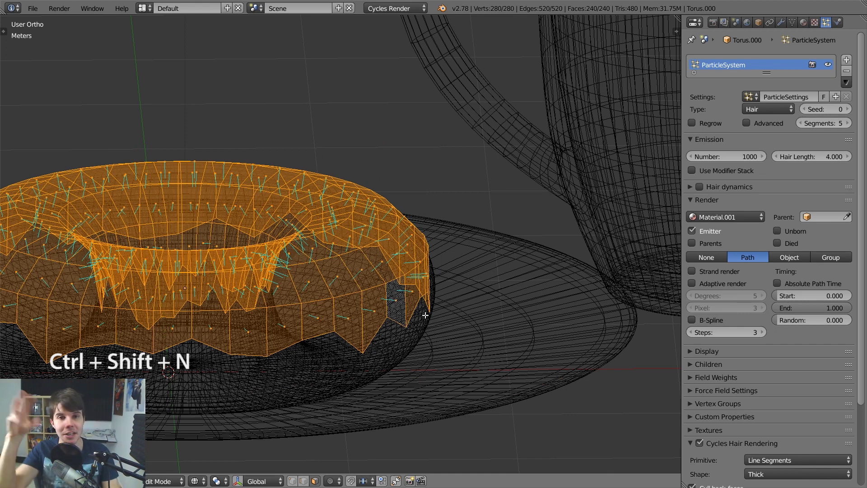
pyautogui.press('t')
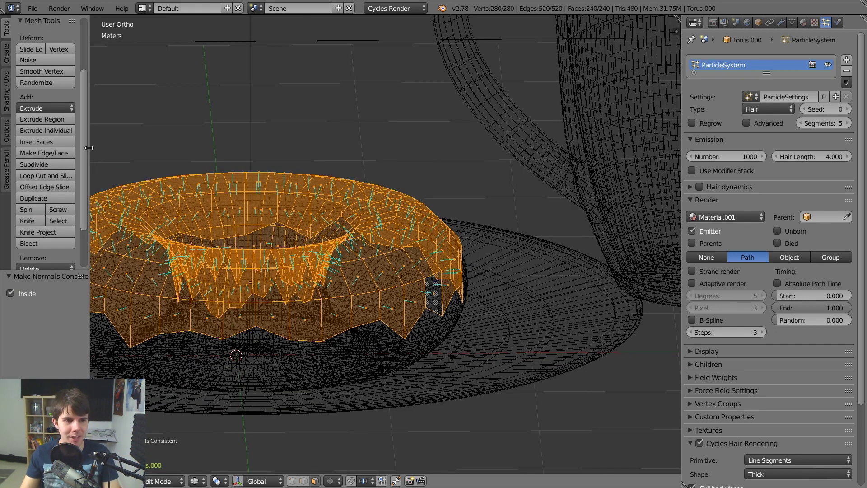
pyautogui.hotkey('ctrl', 'shift', 'n')
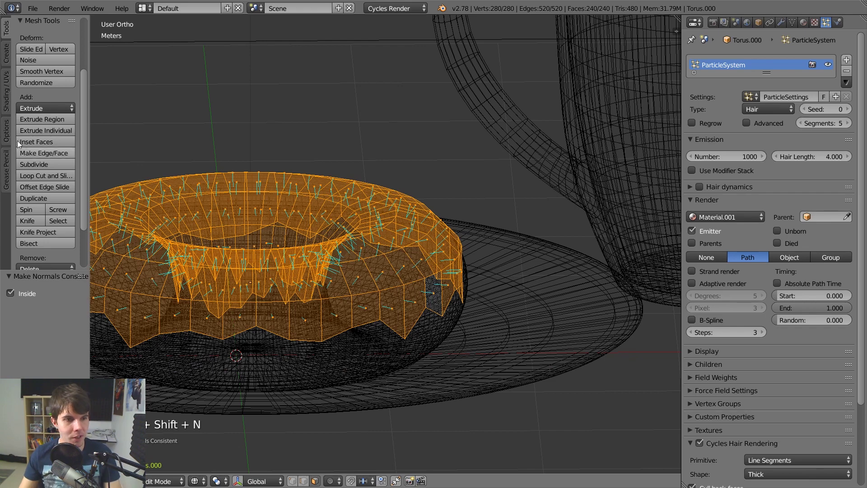
# Flip the direction of all the icing's normals so they point outward
pyautogui.scroll(-15, 2, 131)
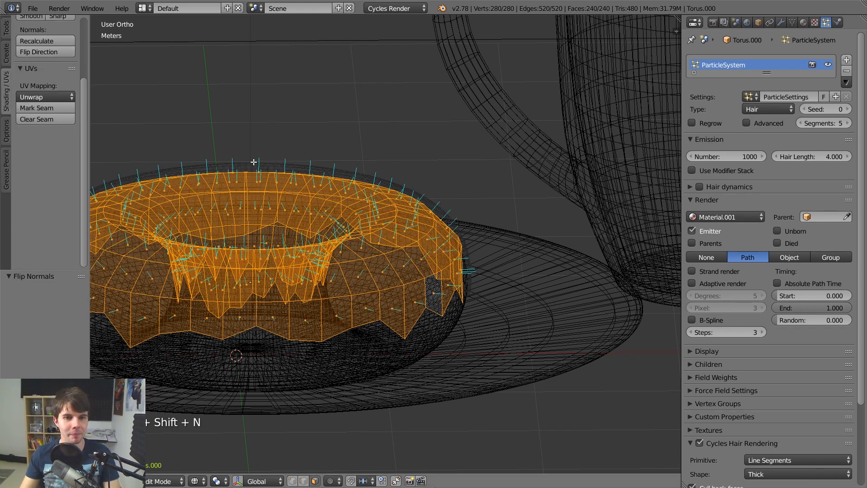
pyautogui.press('t')
pyautogui.scroll(2, 439, 244)
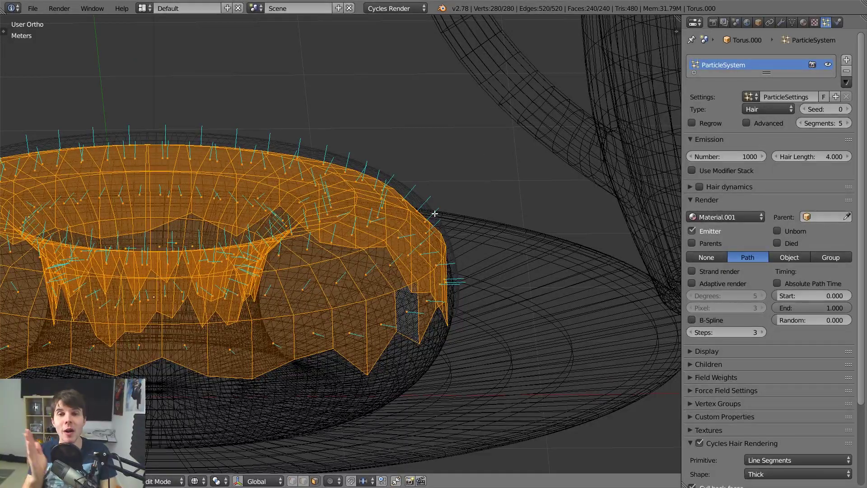
# Compare the icing's hair in Object Mode with its Edit Mode normals and examine its modifier stack
pyautogui.press('Tab')
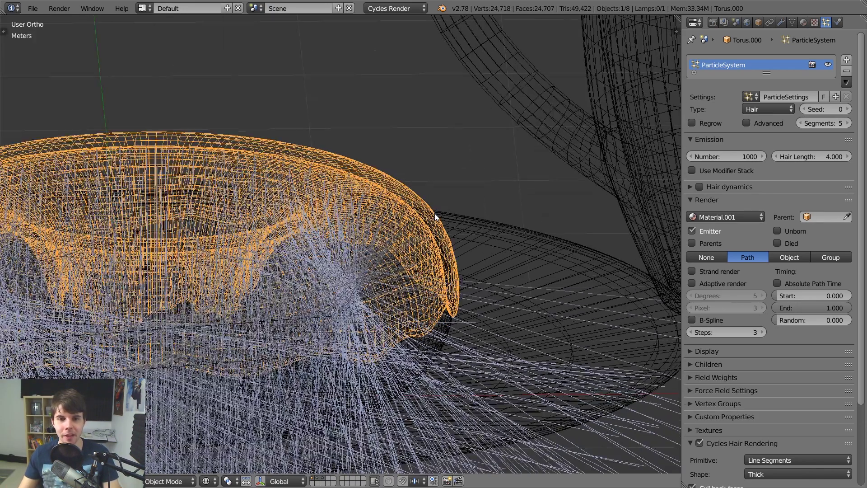
pyautogui.press('Tab')
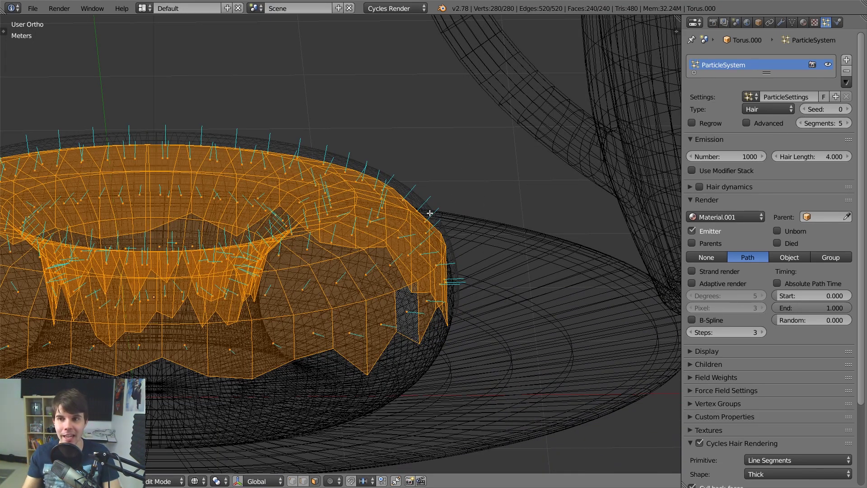
pyautogui.press('Tab')
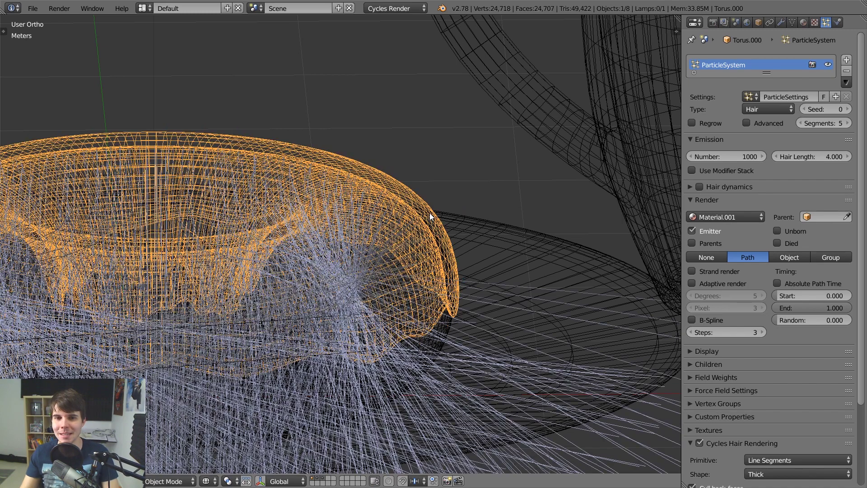
pyautogui.click(780, 22)
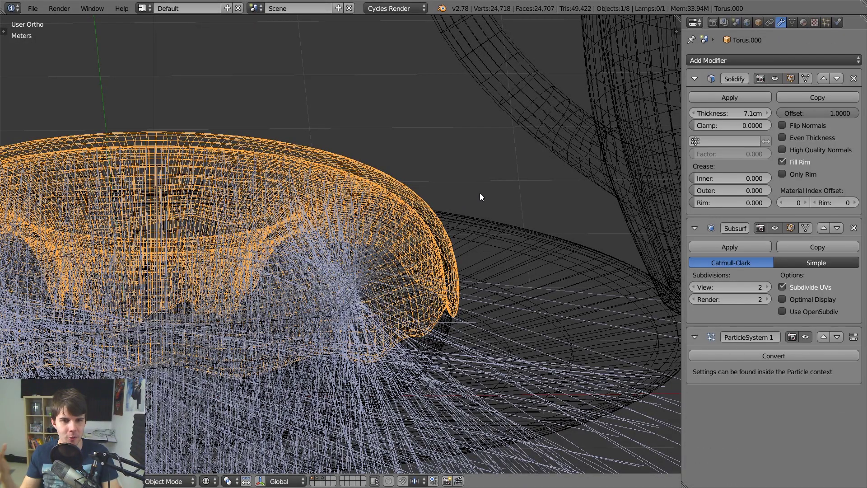
pyautogui.press('Tab')
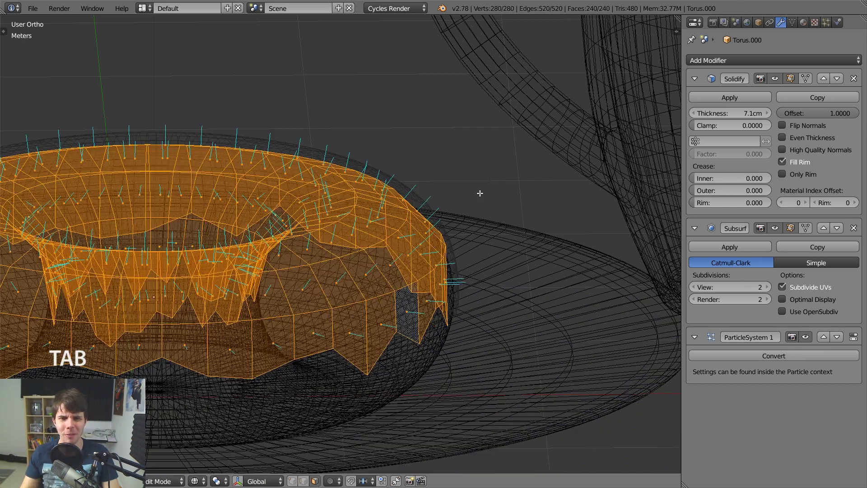
# Try a Solidify offset of -1 on the icing, compare its hair in Object Mode, and restore the offset to 1
pyautogui.press('Tab')
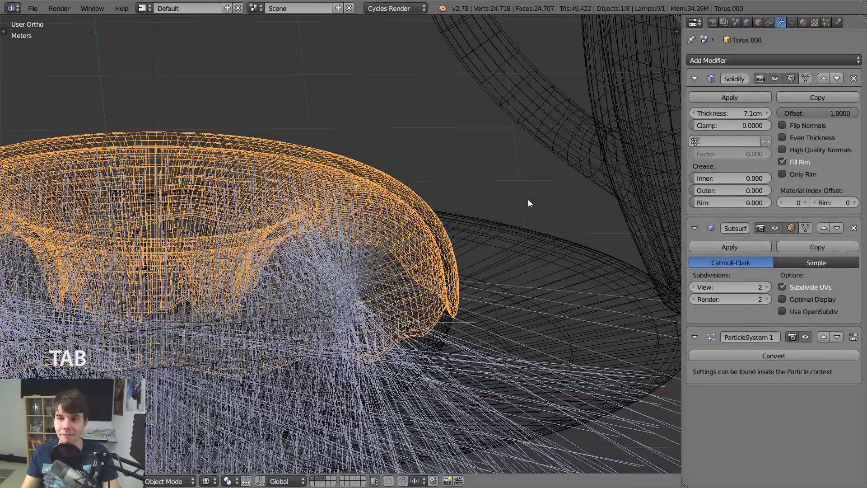
pyautogui.press('Tab')
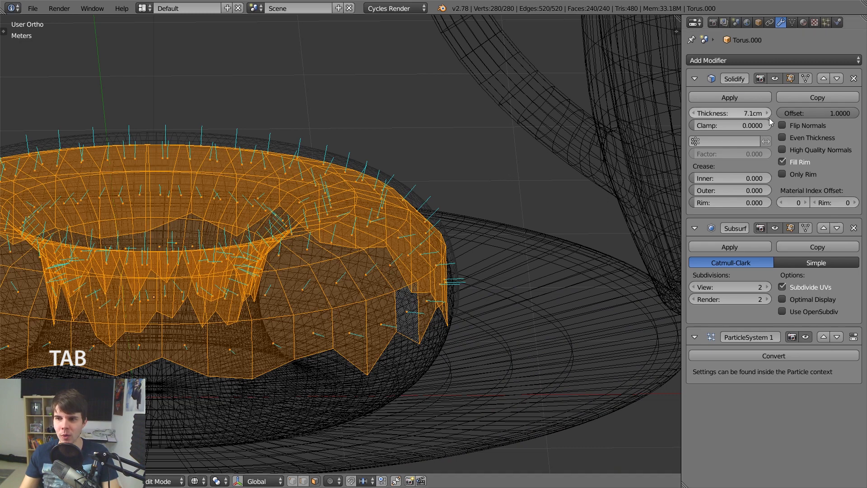
pyautogui.press('-')
pyautogui.press('Tab')
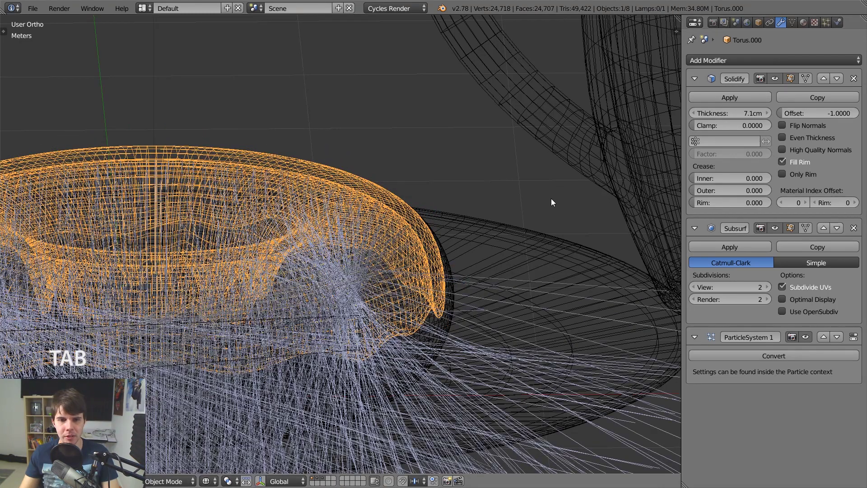
pyautogui.press('Tab')
pyautogui.press('-')
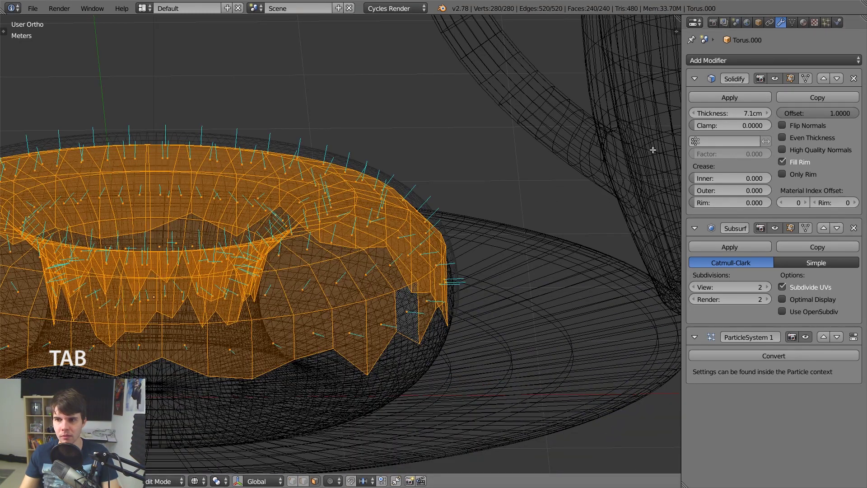
# Try the Solidify modifier's Flip Normals option, compare the icing's hair with its mesh normals, and disable the option again
pyautogui.press('Tab')
pyautogui.click(783, 126)
pyautogui.press('Tab')
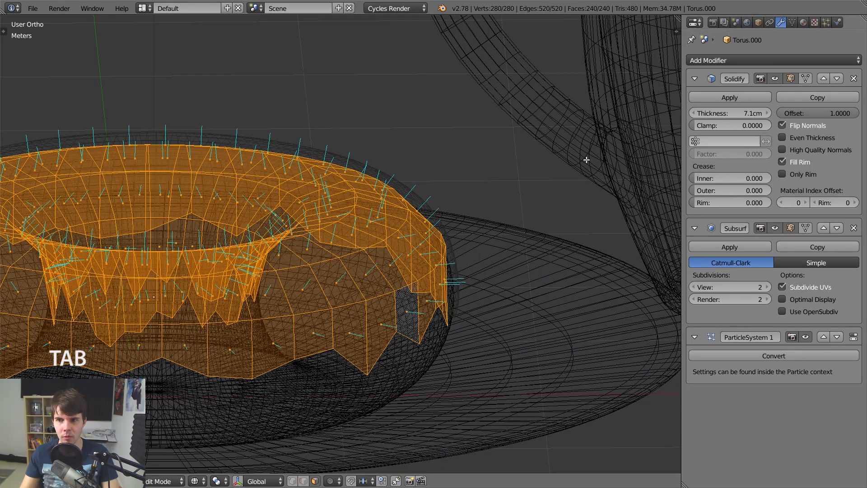
pyautogui.press('Tab')
pyautogui.scroll(-6, 524, 183)
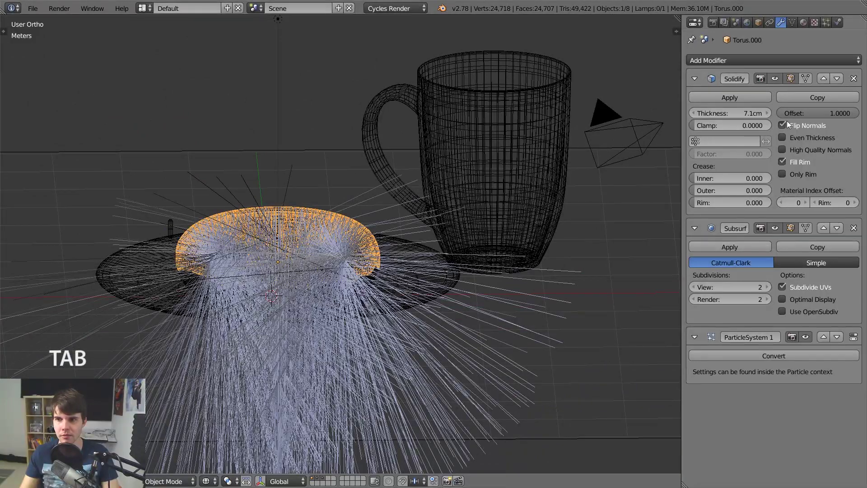
pyautogui.click(782, 125)
# Compare the icing's hair growth in Object Mode with its face normals in Edit Mode
pyautogui.scroll(6, 376, 216)
pyautogui.press('Tab')
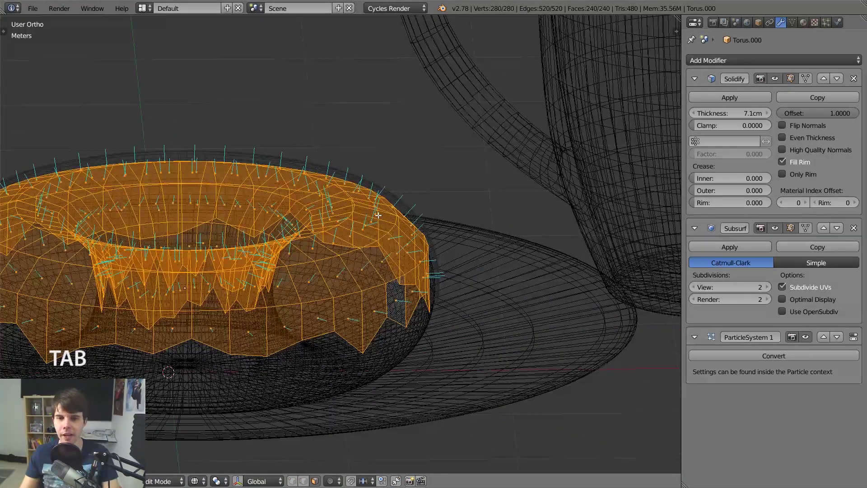
pyautogui.scroll(2, 378, 215)
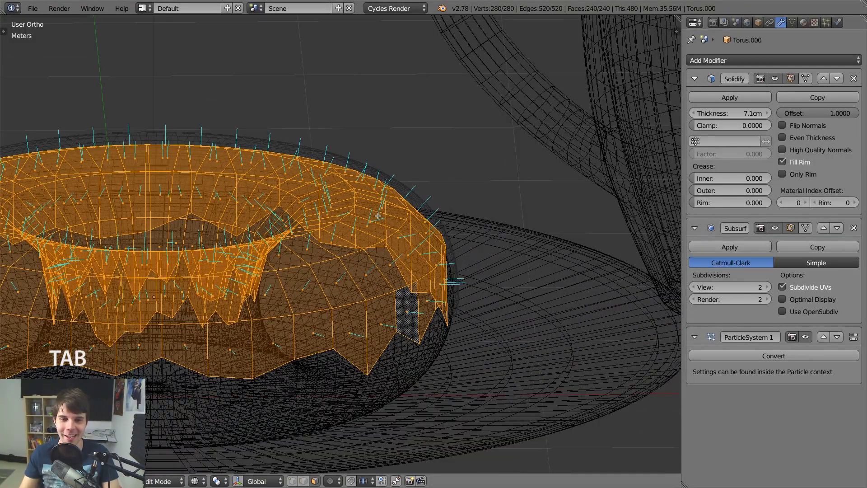
pyautogui.press('Tab')
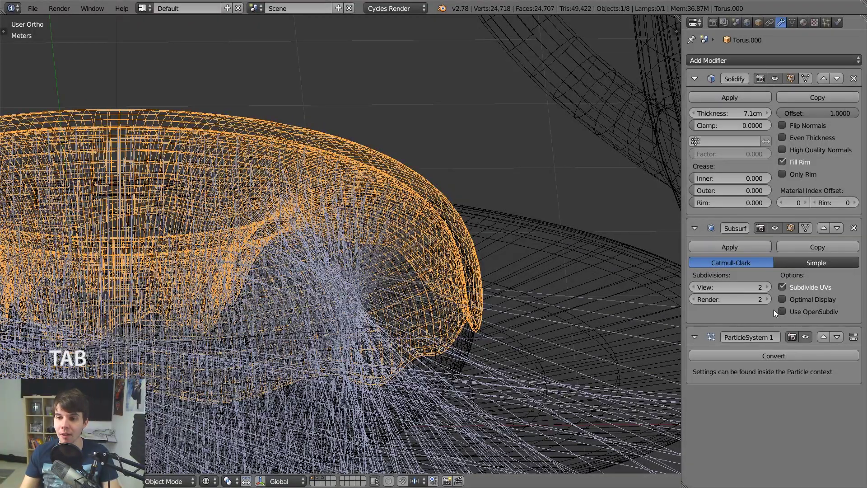
pyautogui.press('Tab')
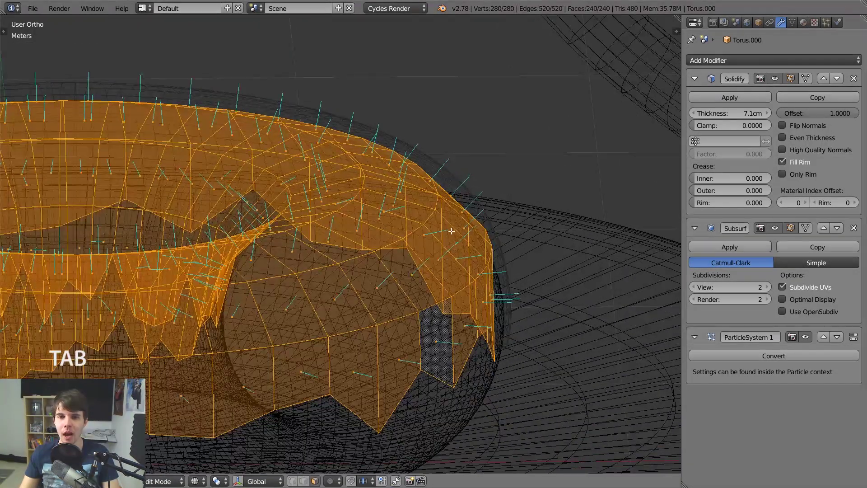
pyautogui.press('Tab')
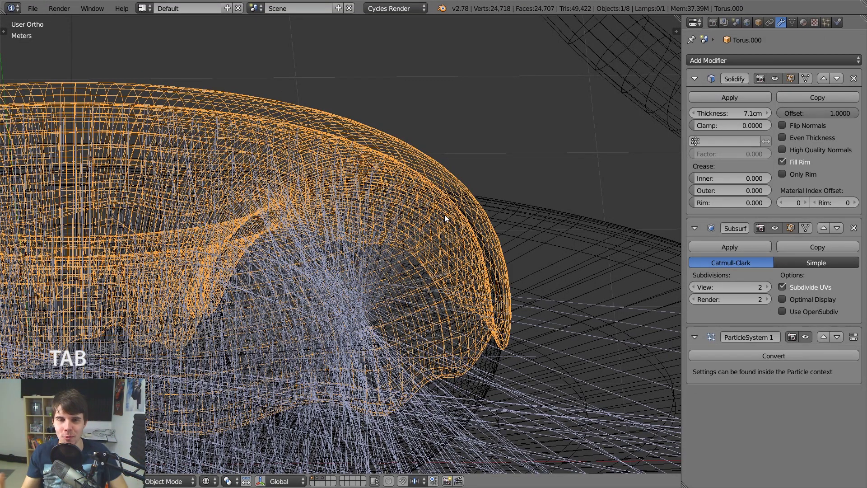
pyautogui.press('Tab')
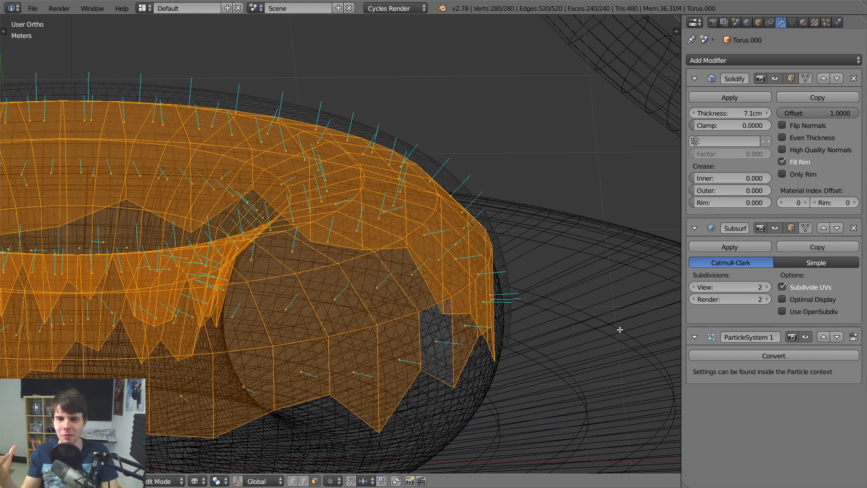
# Flip the direction of all the icing's normals and return to Object Mode to show the hair
pyautogui.moveTo(434, 256); pyautogui.dragTo(425, 212, button='middle')
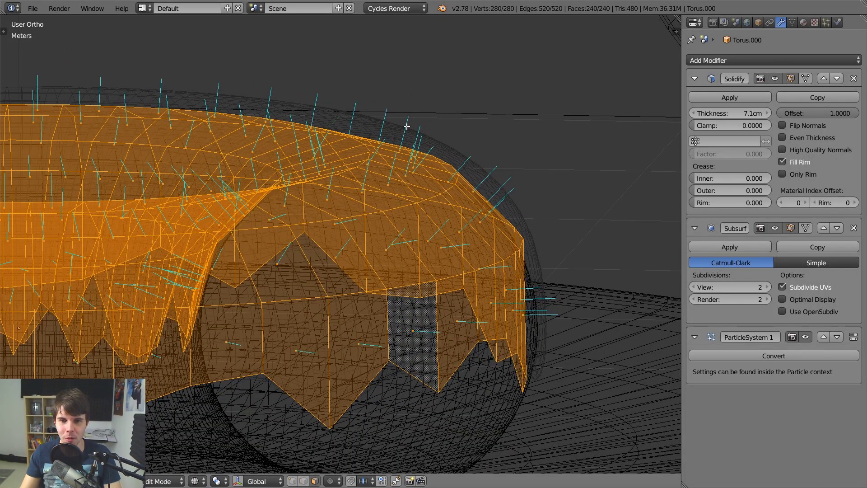
pyautogui.press('t')
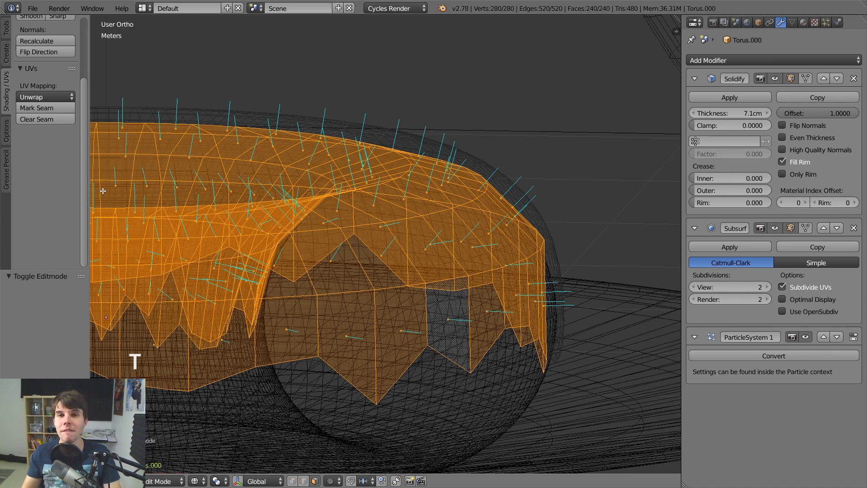
pyautogui.scroll(4, 103, 191)
pyautogui.scroll(10, 85, 201)
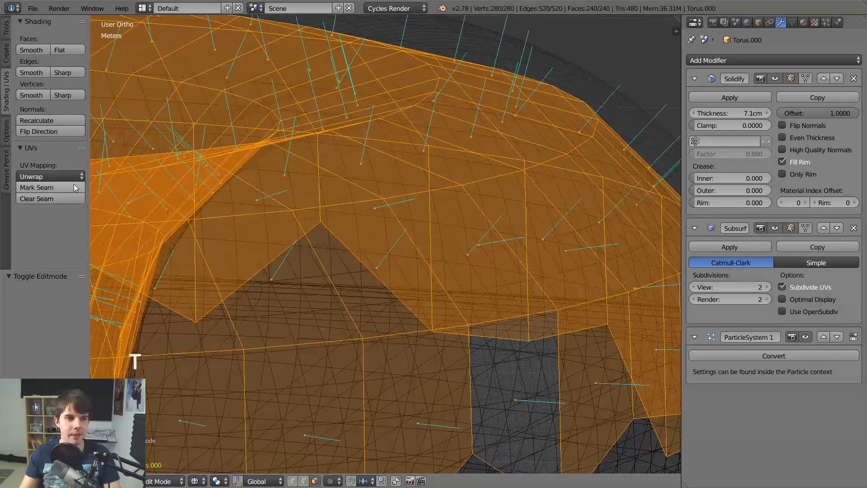
pyautogui.click(4, 88)
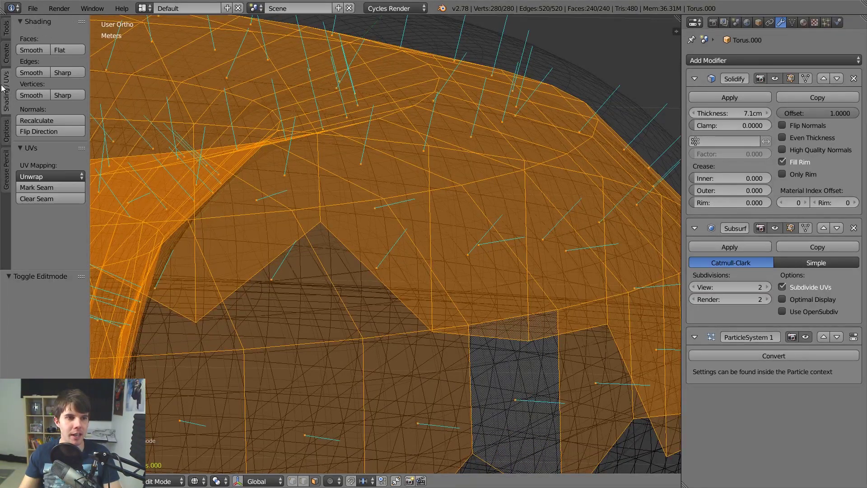
pyautogui.click(49, 132)
pyautogui.scroll(-5, 403, 204)
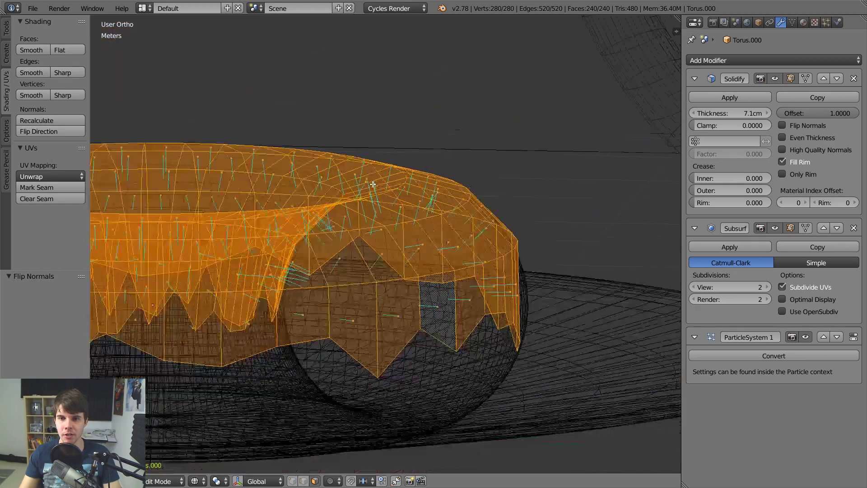
pyautogui.press('t')
pyautogui.scroll(1, 388, 271)
pyautogui.press('Tab')
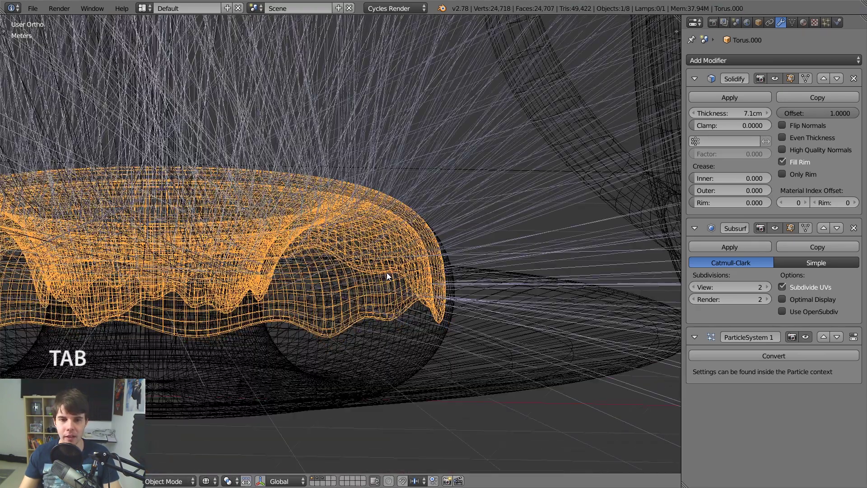
# Switch the viewport to solid shading and examine the hair and the icing's surface on the donut
pyautogui.scroll(2, 413, 256)
pyautogui.scroll(-2, 413, 256)
pyautogui.press('z')
pyautogui.scroll(-4, 419, 250)
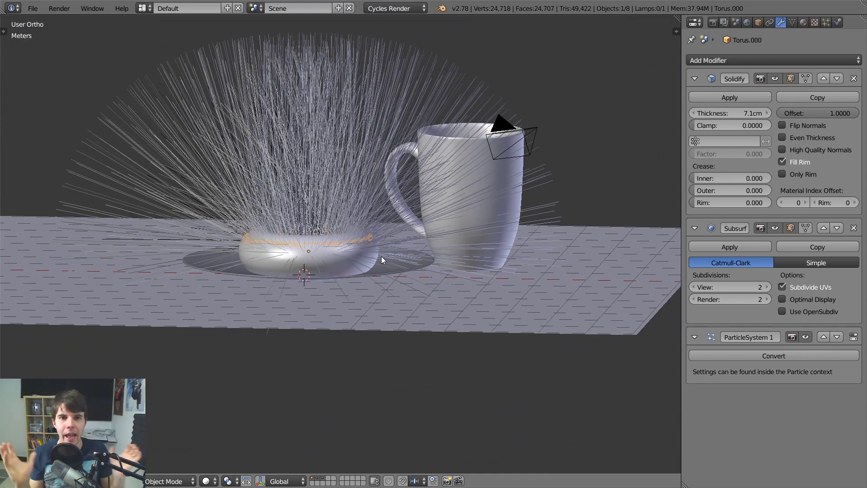
pyautogui.moveTo(381, 256); pyautogui.dragTo(377, 191, button='middle')
pyautogui.scroll(6, 386, 201)
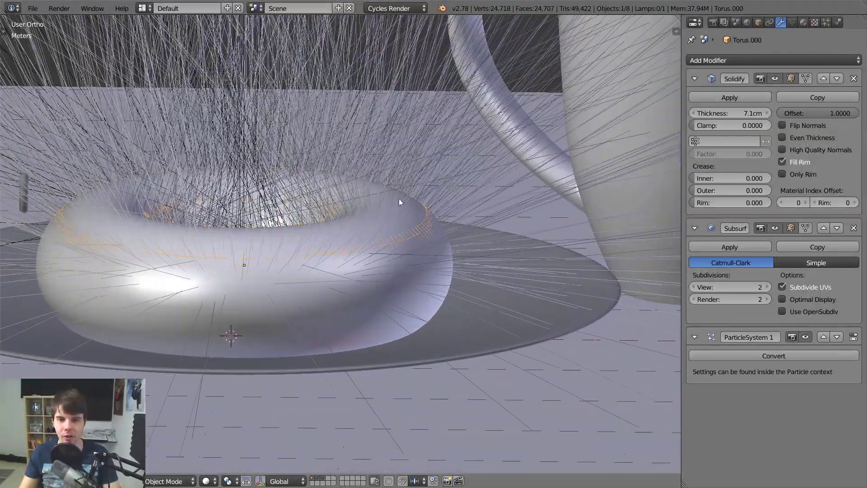
pyautogui.scroll(3, 406, 239)
pyautogui.press('z')
pyautogui.press('z')
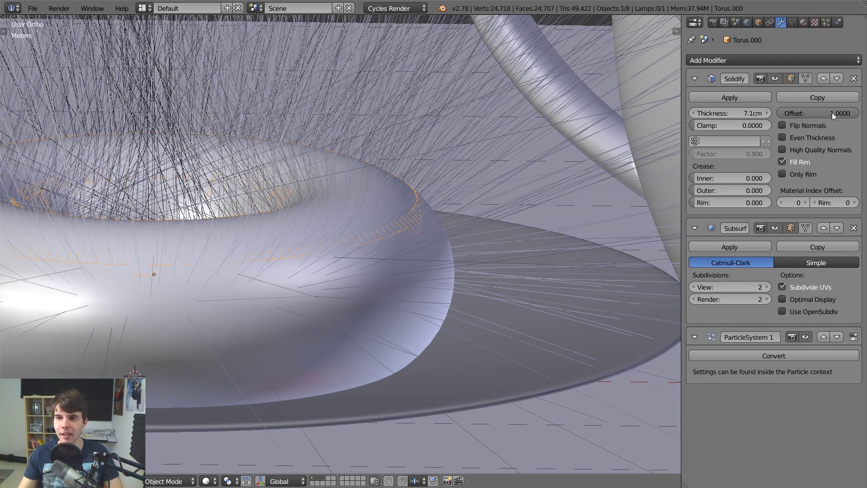
# Set the Solidify modifier's offset to -1 so the icing thickens outward over the donut
pyautogui.moveTo(850, 112); pyautogui.dragTo(782, 113)
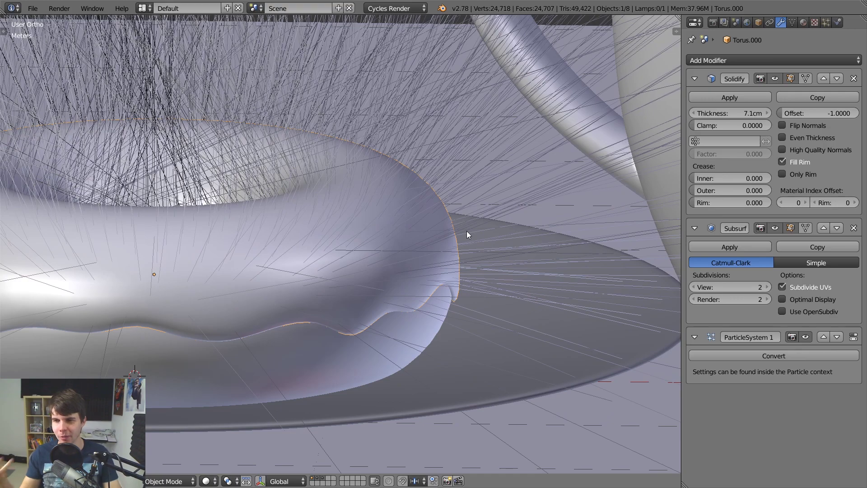
pyautogui.scroll(-3, 467, 232)
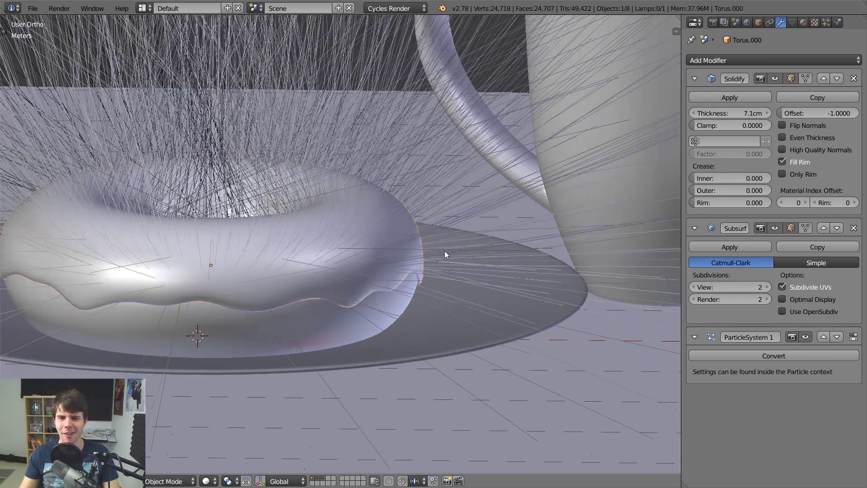
pyautogui.scroll(3, 446, 252)
# Switch the viewport to perspective projection and check the icing and its hair from several angles
pyautogui.moveTo(451, 242); pyautogui.dragTo(428, 201, button='middle')
pyautogui.press('KP_5')
pyautogui.scroll(-3, 488, 202)
pyautogui.scroll(-1, 427, 202)
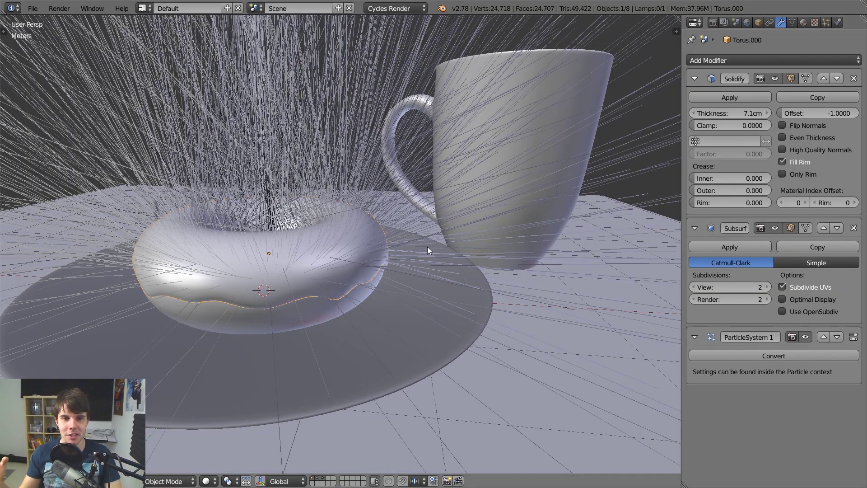
pyautogui.moveTo(427, 247); pyautogui.dragTo(362, 238, button='middle')
pyautogui.scroll(-3, 386, 268)
pyautogui.scroll(4, 362, 238)
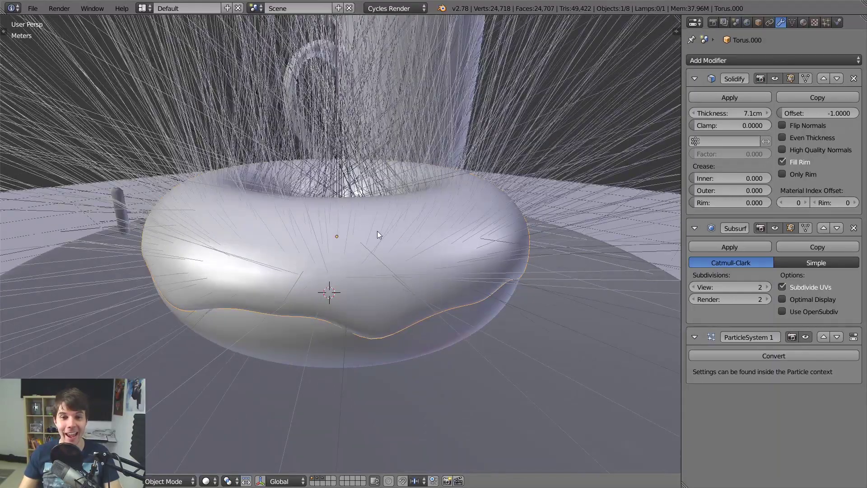
pyautogui.scroll(-2, 344, 231)
pyautogui.press('z')
pyautogui.press('z')
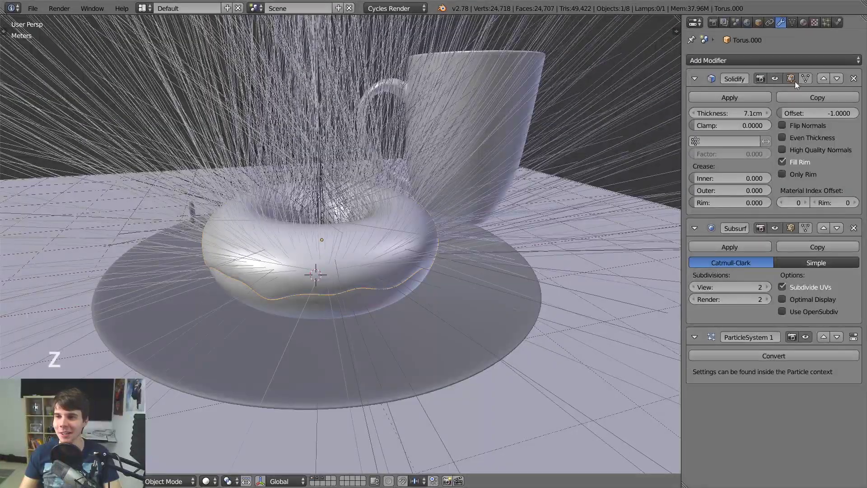
# Open the icing's particle system settings and look through the emission, render and Cycles hair options
pyautogui.click(827, 22)
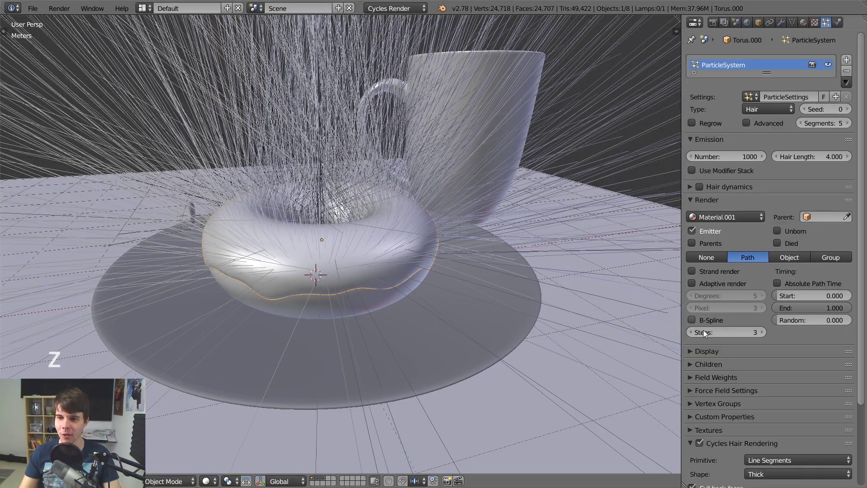
pyautogui.scroll(-5, 791, 365)
pyautogui.scroll(3, 750, 361)
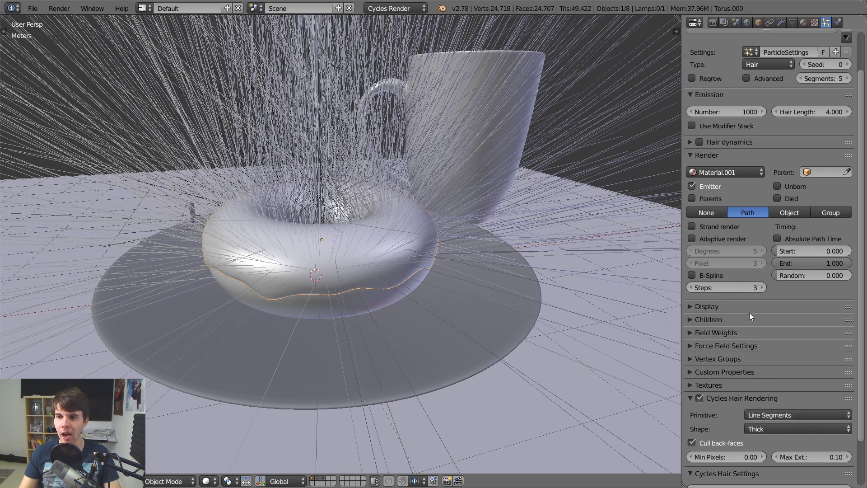
pyautogui.scroll(2, 759, 235)
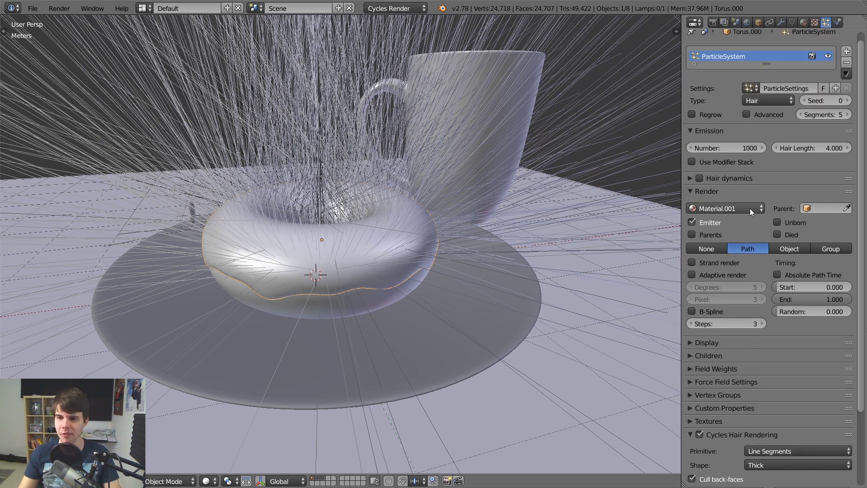
pyautogui.scroll(1, 809, 193)
pyautogui.scroll(-4, 820, 294)
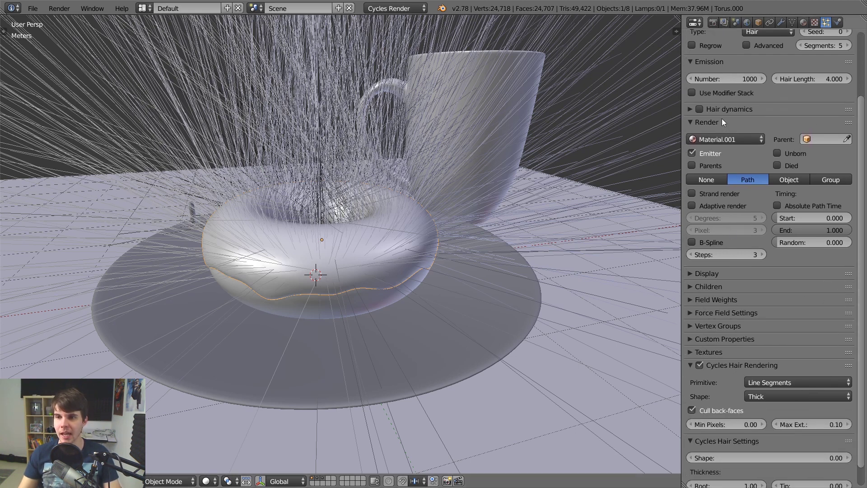
# Look into the particle system's Display, Children and Field Weights settings, collapse them again, and return to the render options
pyautogui.click(713, 273)
pyautogui.click(713, 274)
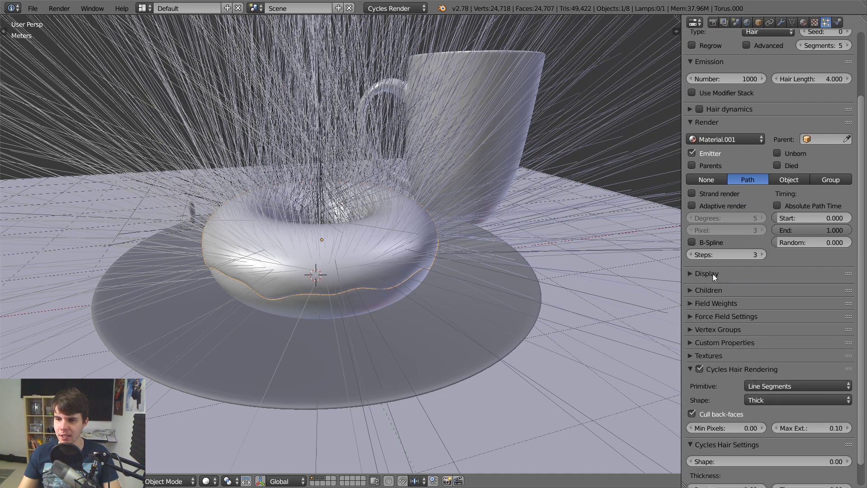
pyautogui.click(712, 286)
pyautogui.click(712, 288)
pyautogui.click(714, 299)
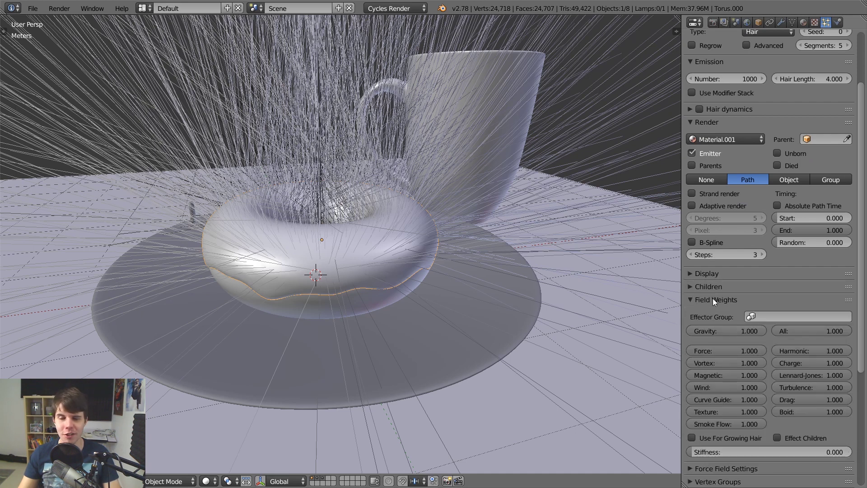
pyautogui.click(713, 299)
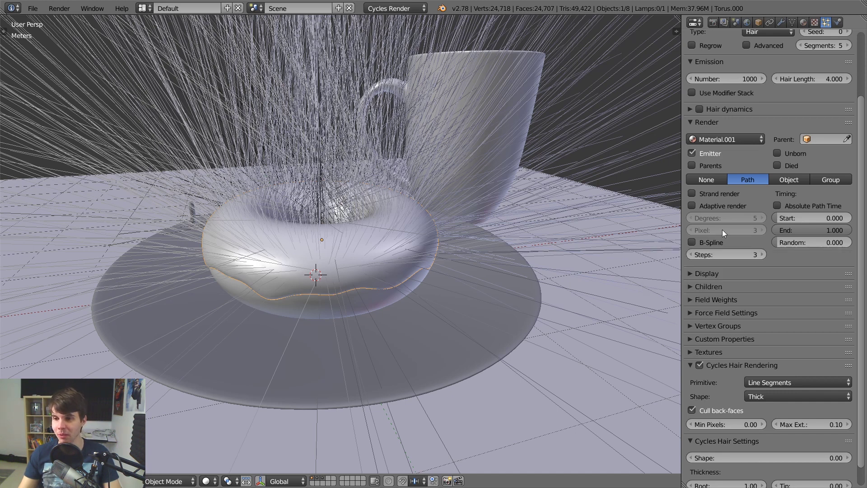
pyautogui.scroll(5, 755, 197)
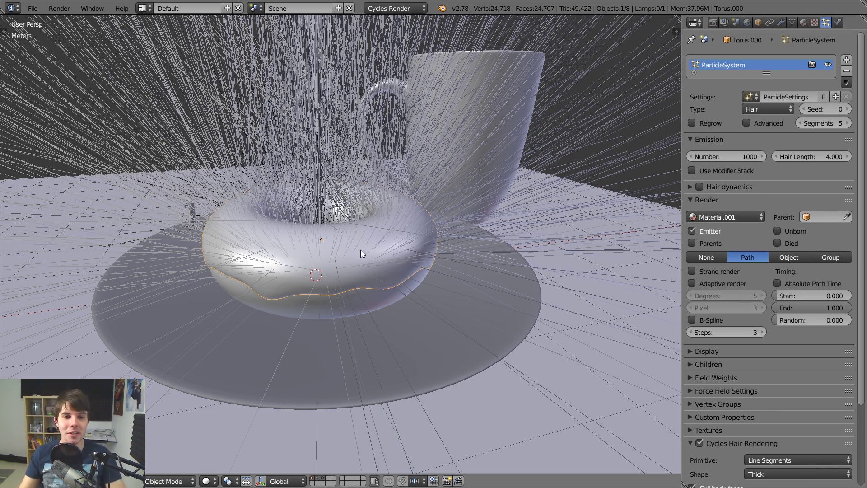
pyautogui.scroll(2, 238, 262)
pyautogui.scroll(1, 238, 262)
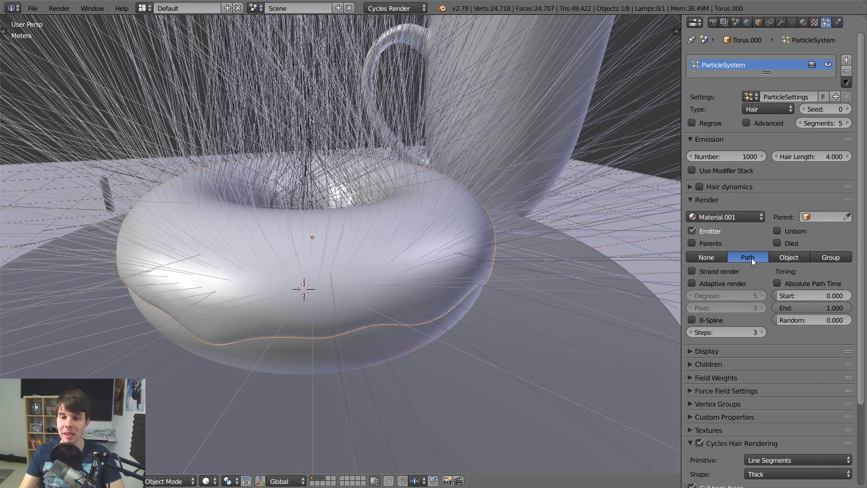
# Set the icing's hair particles to render as Object and look at the available duplicate objects
pyautogui.click(795, 258)
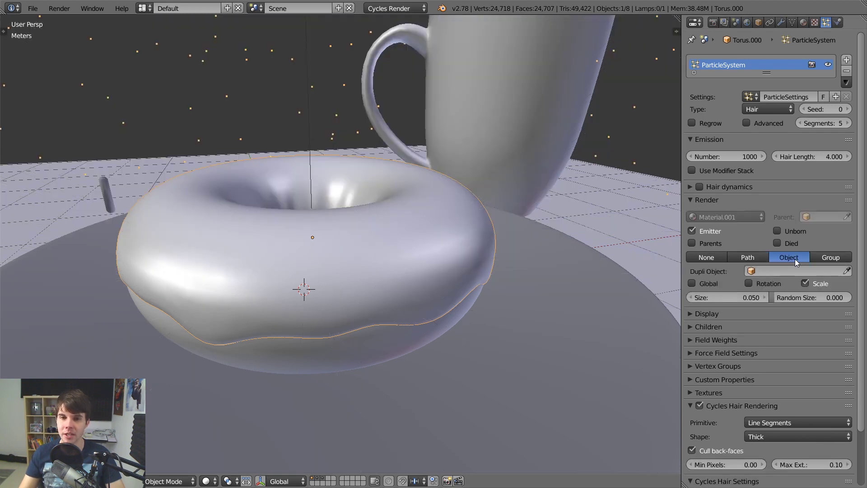
pyautogui.click(773, 270)
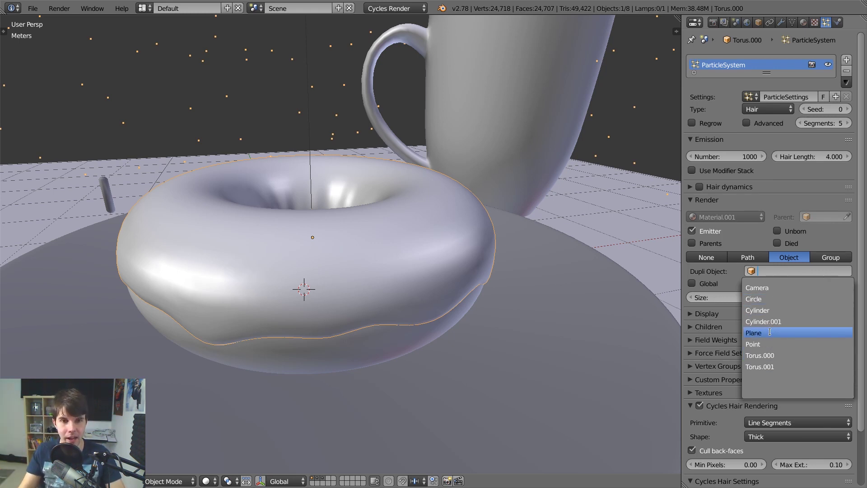
pyautogui.rightClick(105, 187)
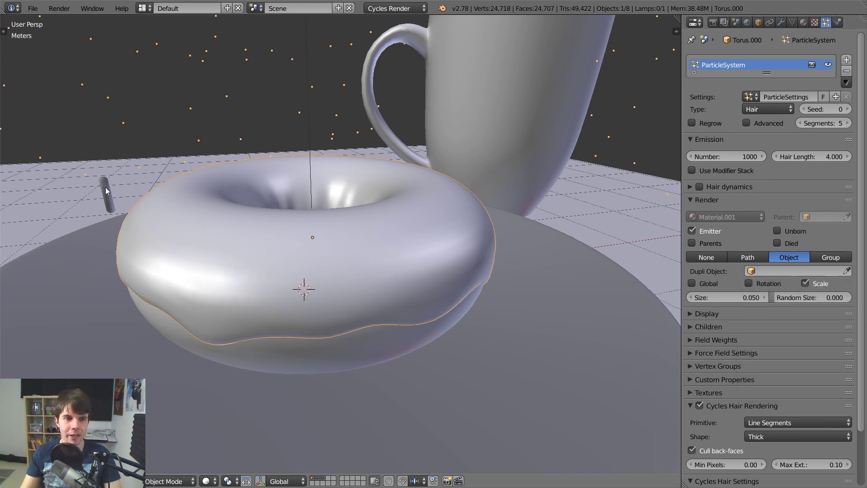
# Select the small capsule beside the donut and rename the object to sprinkle
pyautogui.rightClick(106, 188)
pyautogui.keyDown('shift'); pyautogui.moveTo(106, 187); pyautogui.dragTo(264, 162, button='middle'); pyautogui.keyUp('shift')
pyautogui.scroll(2, 252, 175)
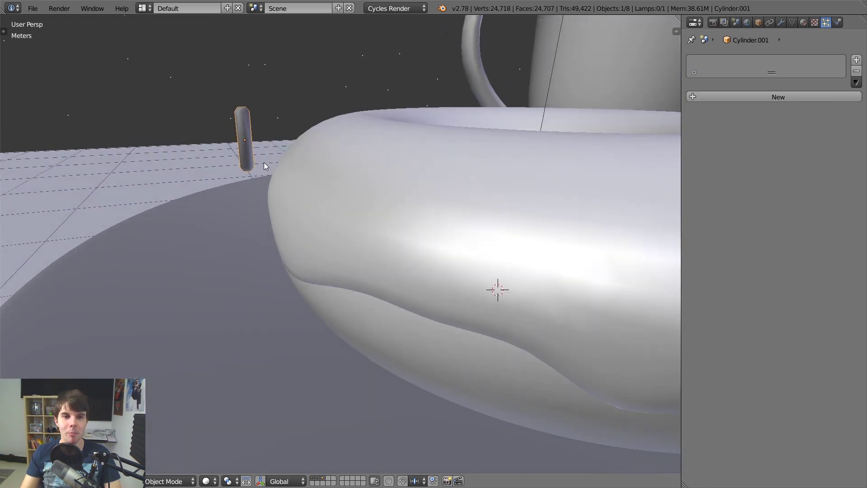
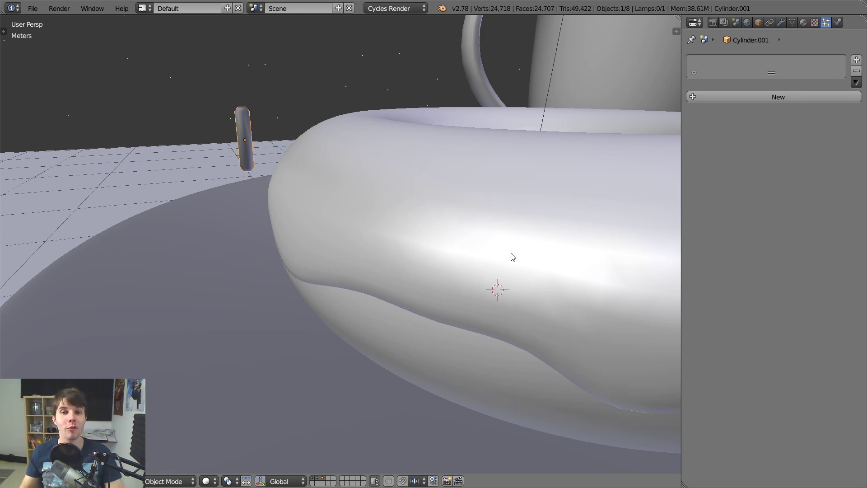
pyautogui.click(759, 23)
pyautogui.click(741, 61)
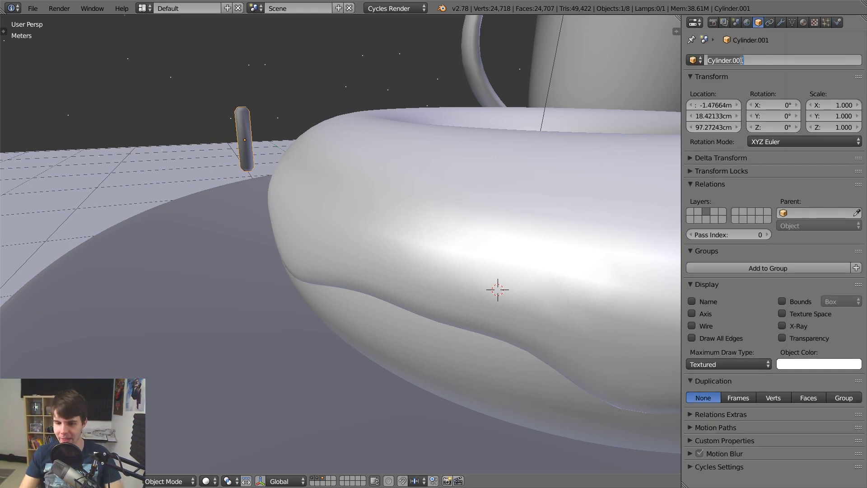
pyautogui.write('sprinkle')
pyautogui.press('Return')
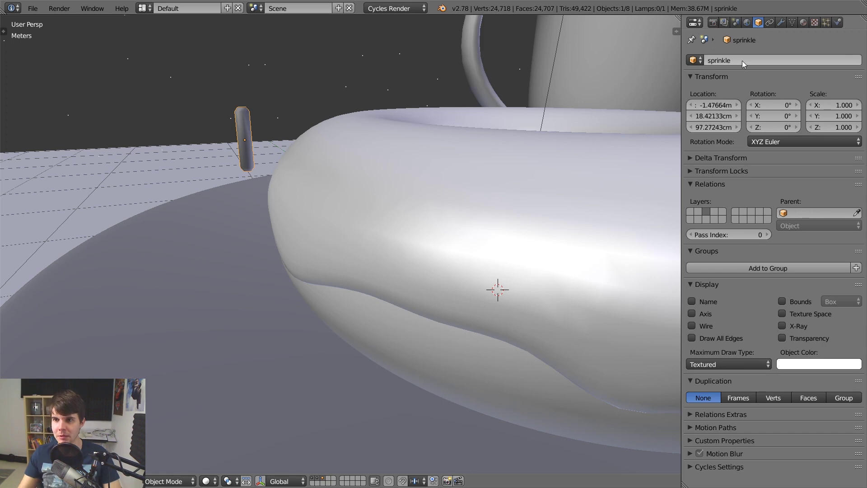
# Assign the sprinkle object as the Dupli Object of the icing's particle system
pyautogui.rightClick(488, 218)
pyautogui.scroll(-3, 489, 219)
pyautogui.press('KP_Decimal')
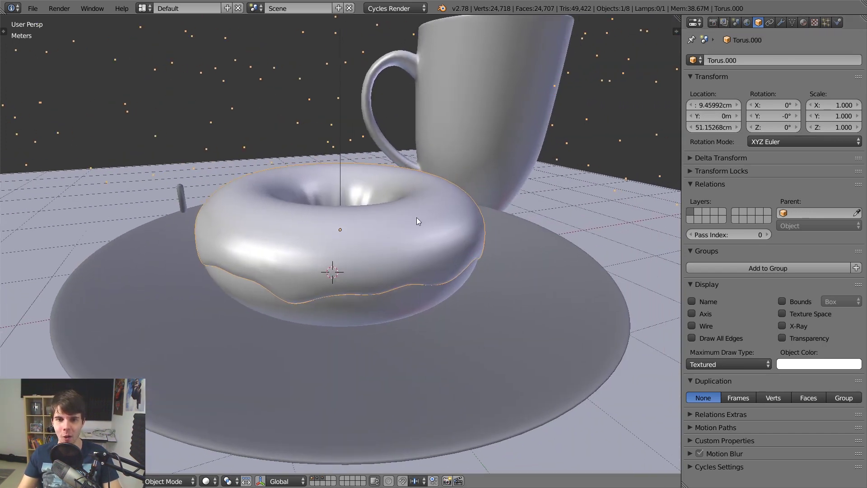
pyautogui.click(827, 23)
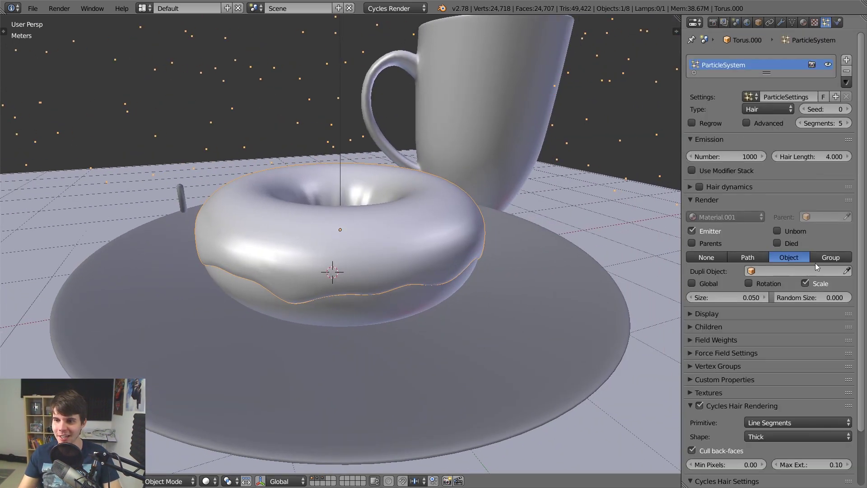
pyautogui.click(783, 271)
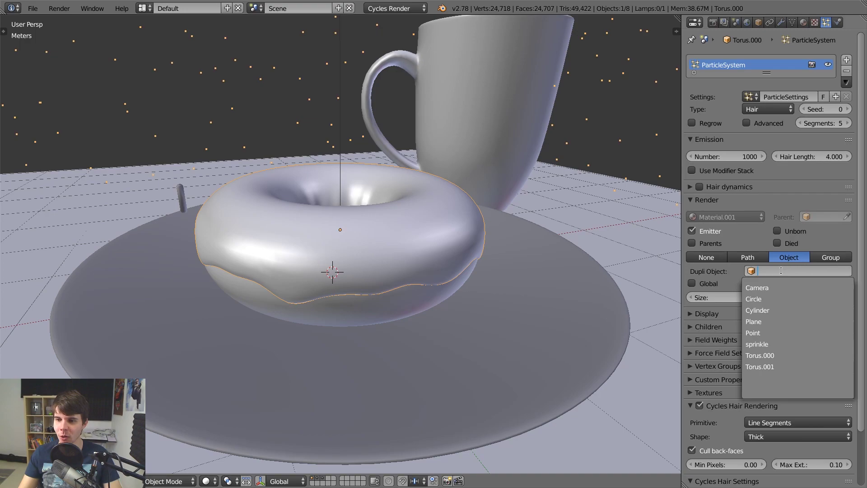
pyautogui.click(769, 344)
# Examine how the sprinkles are distributed and oriented over the icing from several angles and distances
pyautogui.moveTo(459, 234); pyautogui.dragTo(455, 253, button='middle')
pyautogui.scroll(3, 454, 253)
pyautogui.scroll(-2, 302, 238)
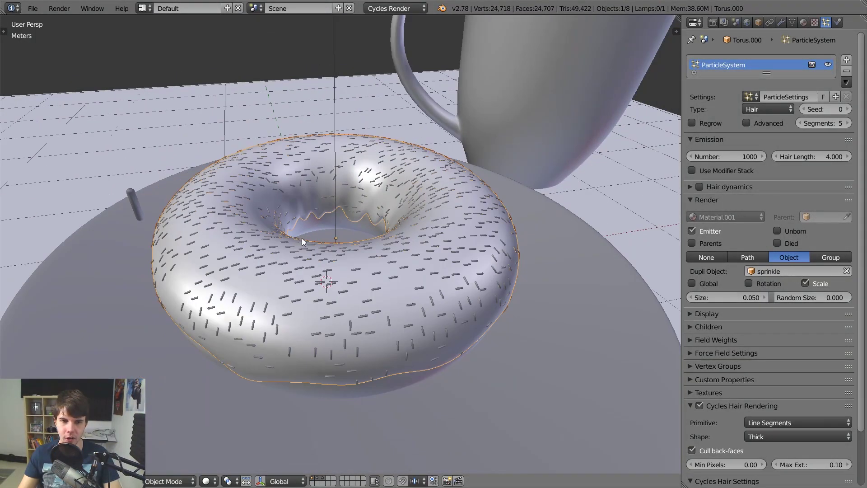
pyautogui.scroll(2, 343, 229)
pyautogui.moveTo(302, 237); pyautogui.dragTo(405, 242, button='middle')
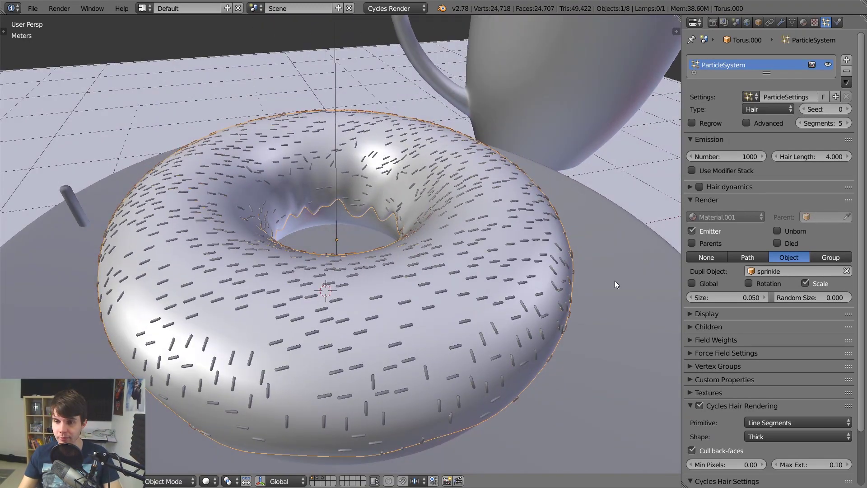
pyautogui.scroll(-2, 348, 243)
pyautogui.scroll(4, 353, 244)
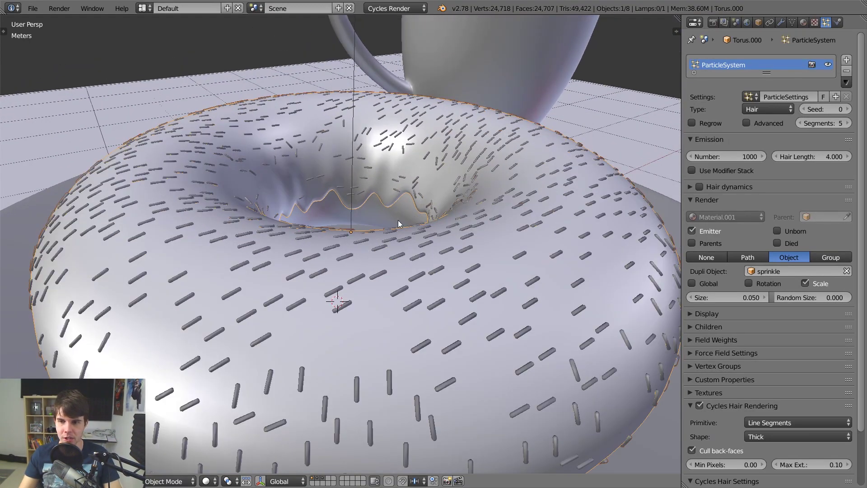
pyautogui.scroll(2, 398, 220)
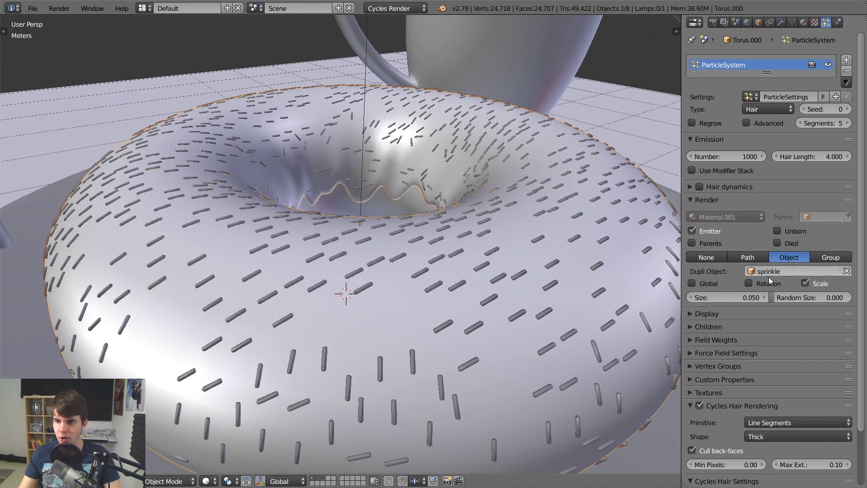
pyautogui.scroll(-2, 466, 276)
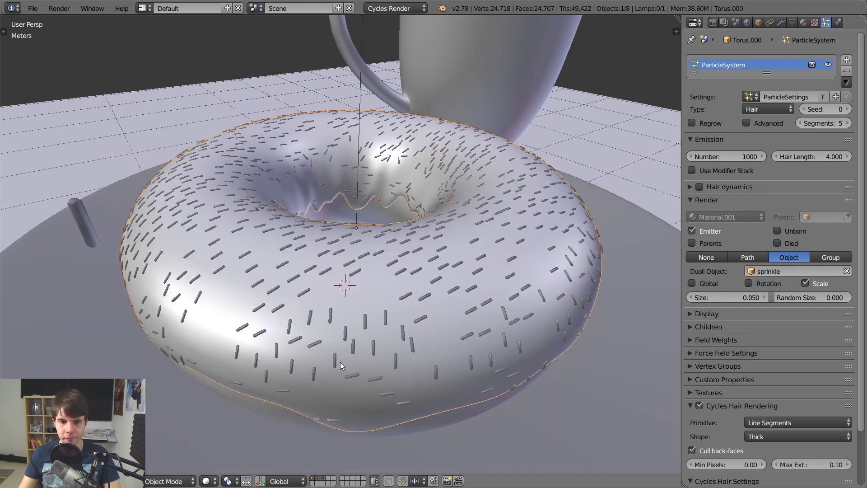
pyautogui.moveTo(340, 362); pyautogui.dragTo(294, 281, button='middle')
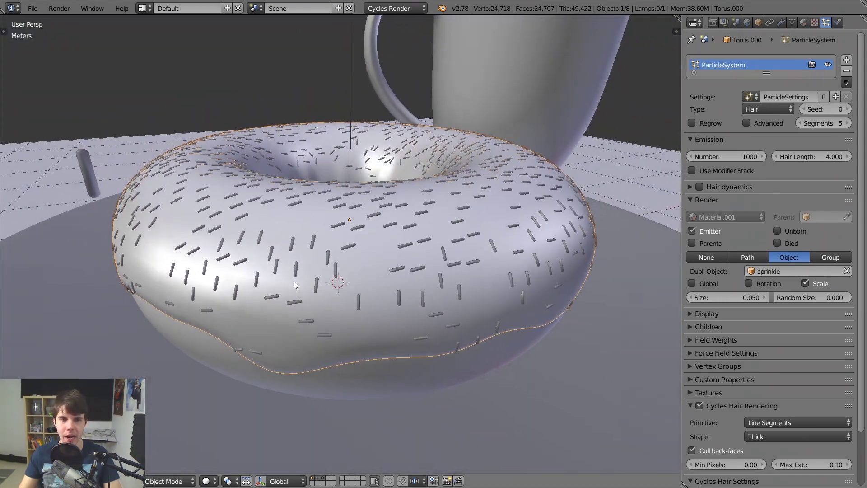
pyautogui.moveTo(324, 253); pyautogui.dragTo(344, 260, button='middle')
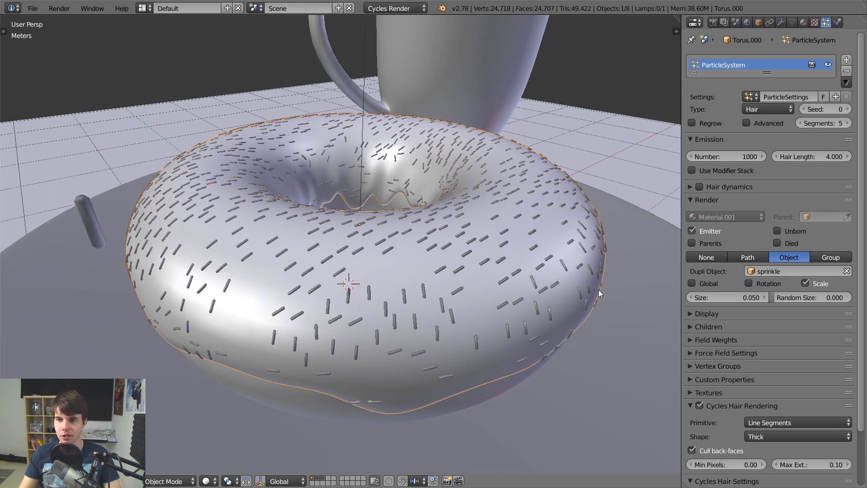
# Turn on the icing particle system's Advanced settings and enable Rotation for its particles
pyautogui.click(766, 122)
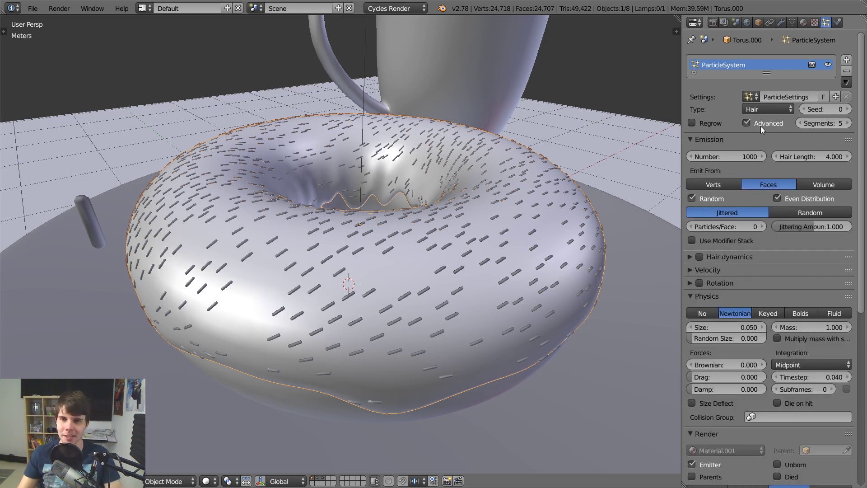
pyautogui.click(771, 121)
pyautogui.click(771, 121)
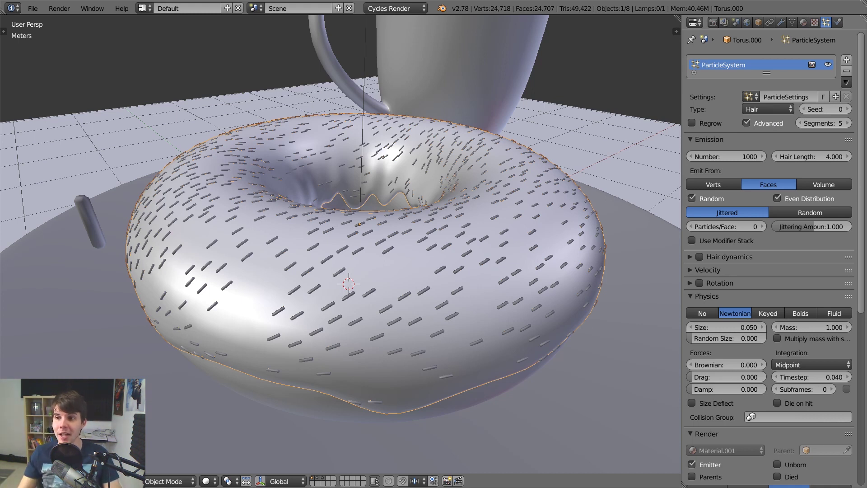
pyautogui.scroll(-2, 864, 155)
pyautogui.scroll(-2, 864, 155)
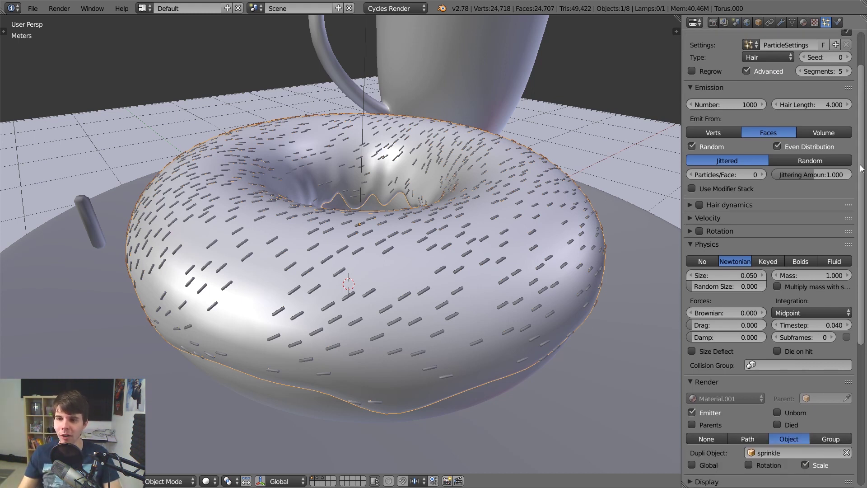
pyautogui.click(692, 231)
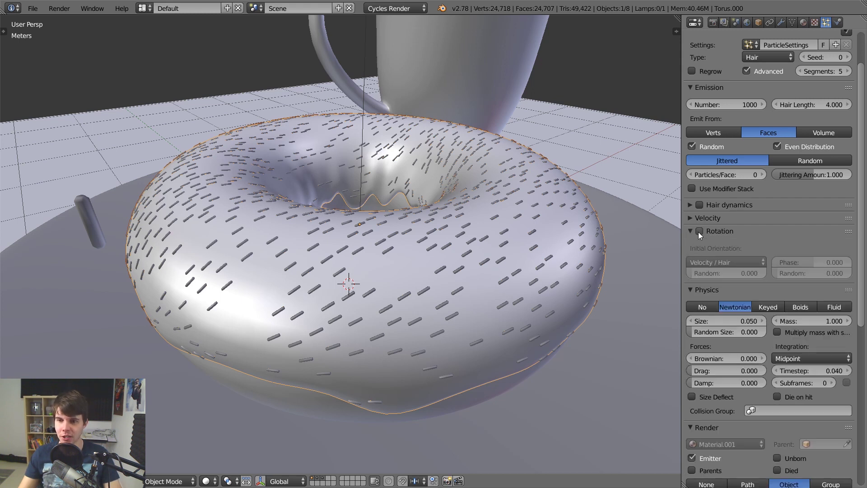
pyautogui.click(701, 231)
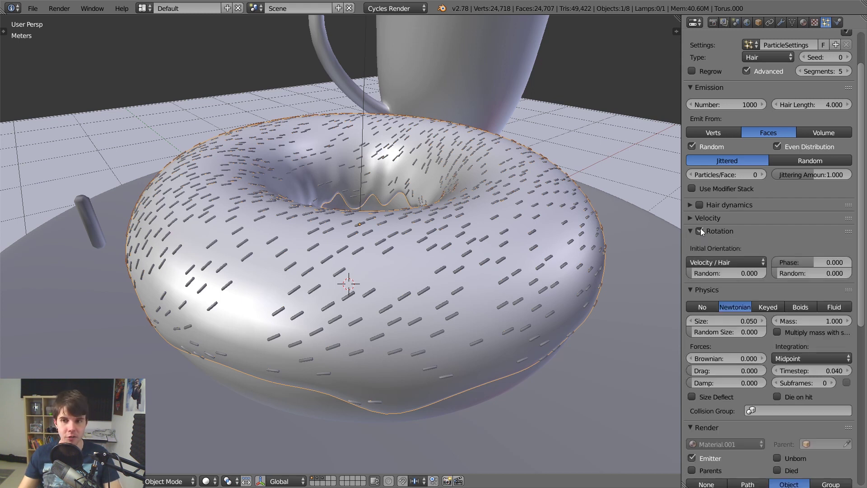
# Set the sprinkle particles' initial orientation to Normal
pyautogui.click(712, 260)
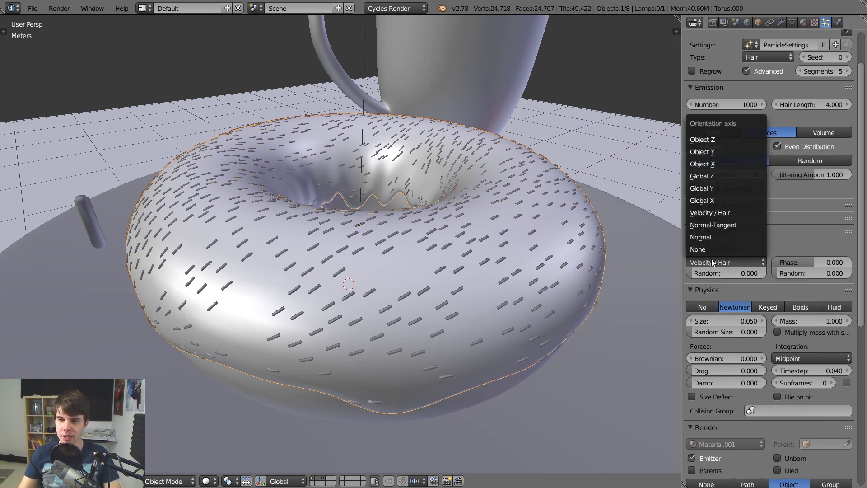
pyautogui.click(723, 236)
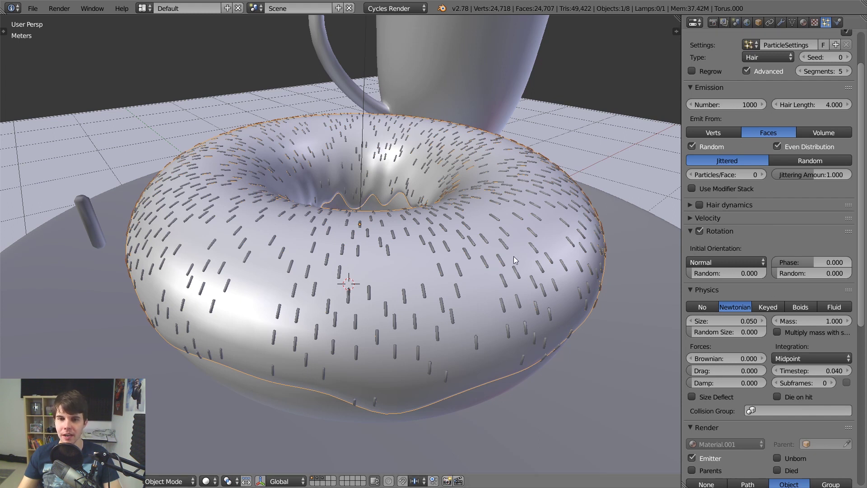
pyautogui.click(718, 262)
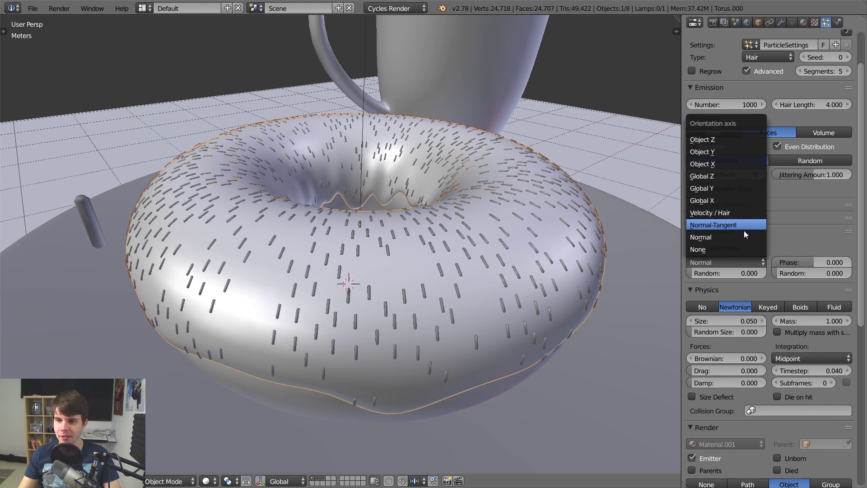
pyautogui.click(744, 262)
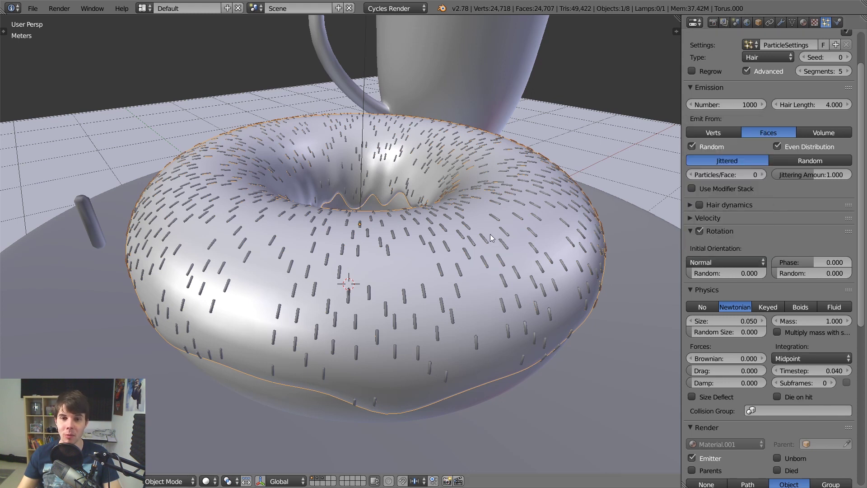
pyautogui.click(711, 262)
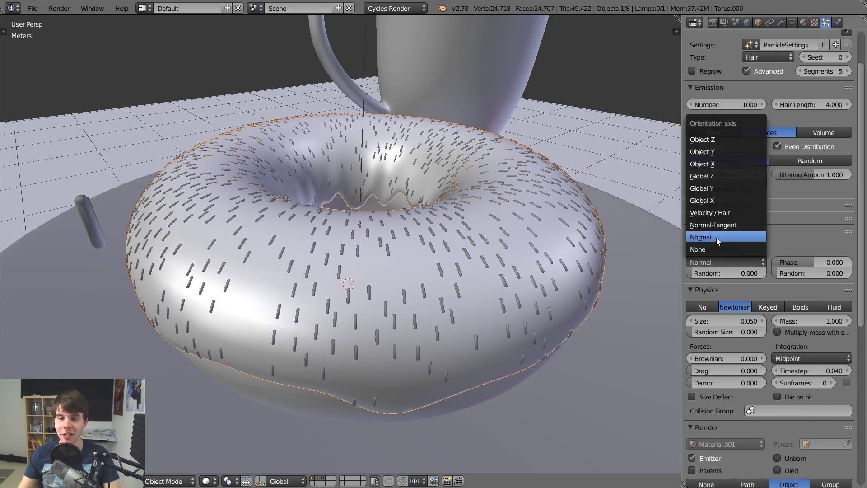
pyautogui.click(717, 238)
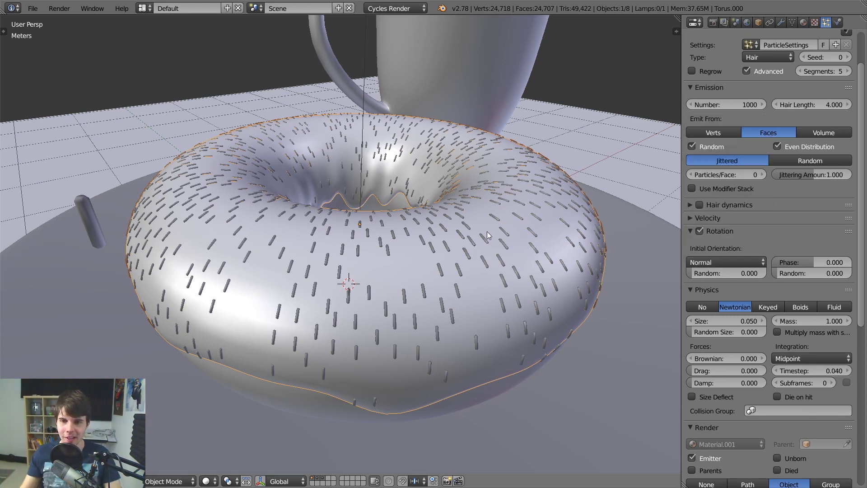
# Try an initial orientation Random value of 1.000 and inspect the sprinkles up close
pyautogui.moveTo(235, 284); pyautogui.dragTo(283, 300, button='middle')
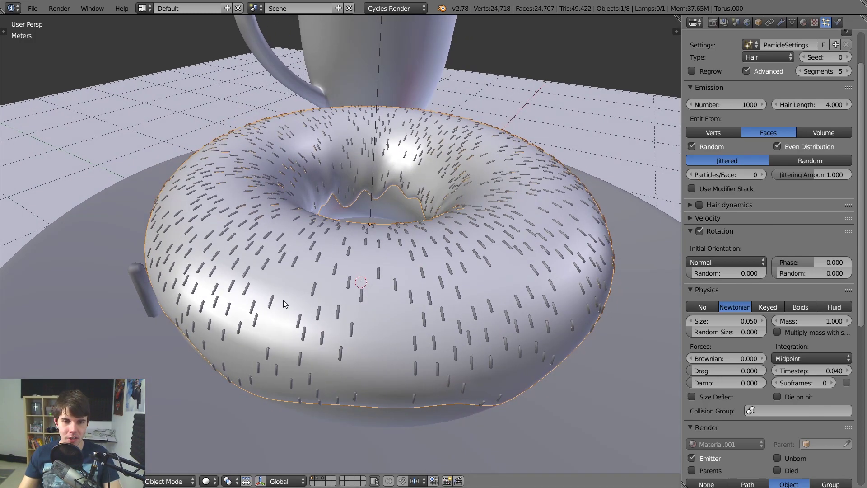
pyautogui.moveTo(320, 234); pyautogui.dragTo(308, 216, button='middle')
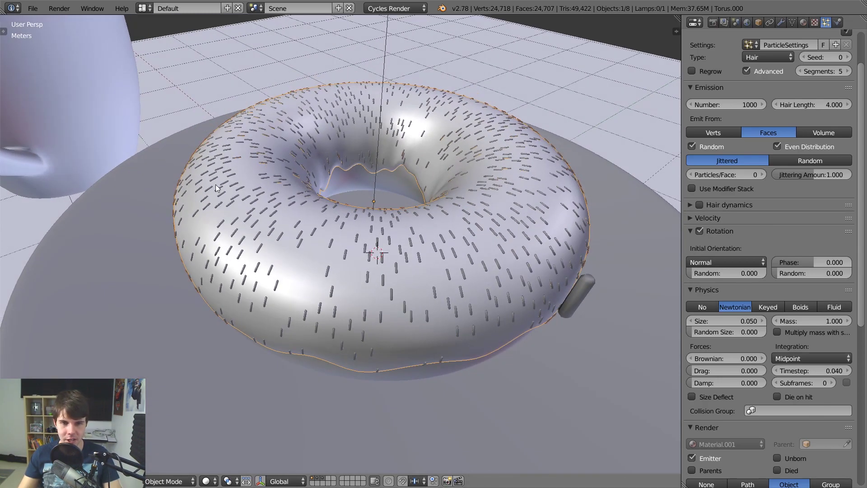
pyautogui.moveTo(510, 254); pyautogui.dragTo(403, 245, button='middle')
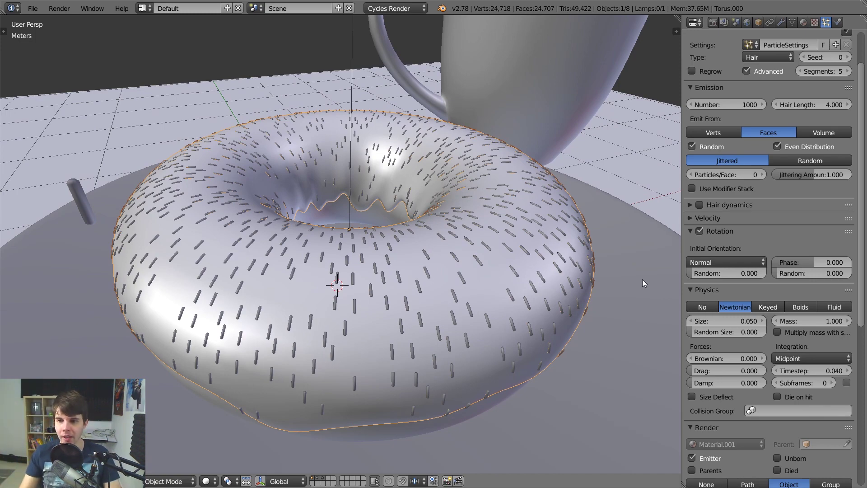
pyautogui.moveTo(723, 273); pyautogui.dragTo(771, 274)
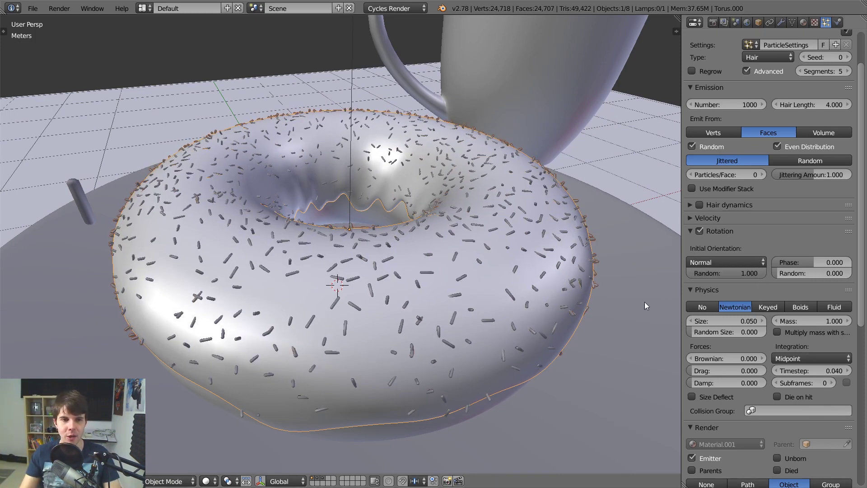
pyautogui.moveTo(644, 302)
pyautogui.mouseDown(button='middle')
pyautogui.moveTo(413, 224)
pyautogui.moveTo(272, 200)
pyautogui.moveTo(250, 208)
pyautogui.mouseUp(button='middle')
pyautogui.press('z')
pyautogui.press('z')
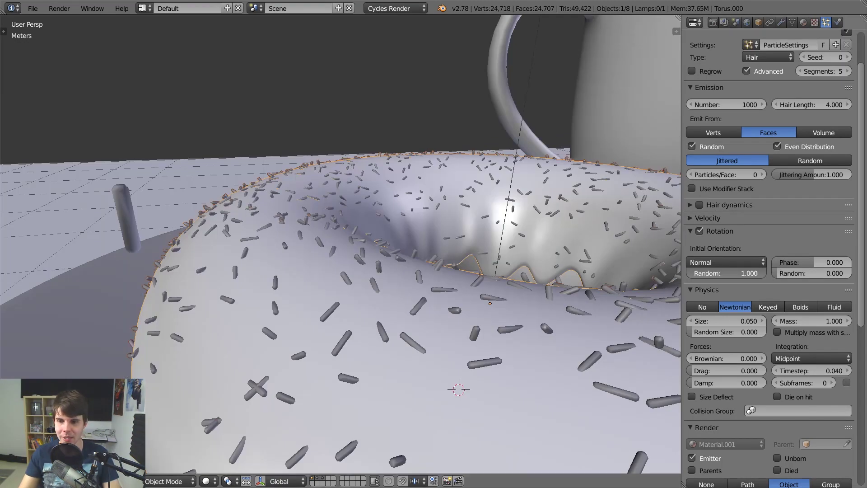
# Reset the initial orientation's Random value to 0.000 and set the Phase's Random value to 1.000
pyautogui.moveTo(722, 274); pyautogui.dragTo(692, 273)
pyautogui.moveTo(798, 273)
pyautogui.mouseDown()
pyautogui.moveTo(831, 273)
pyautogui.moveTo(796, 278)
pyautogui.mouseUp()
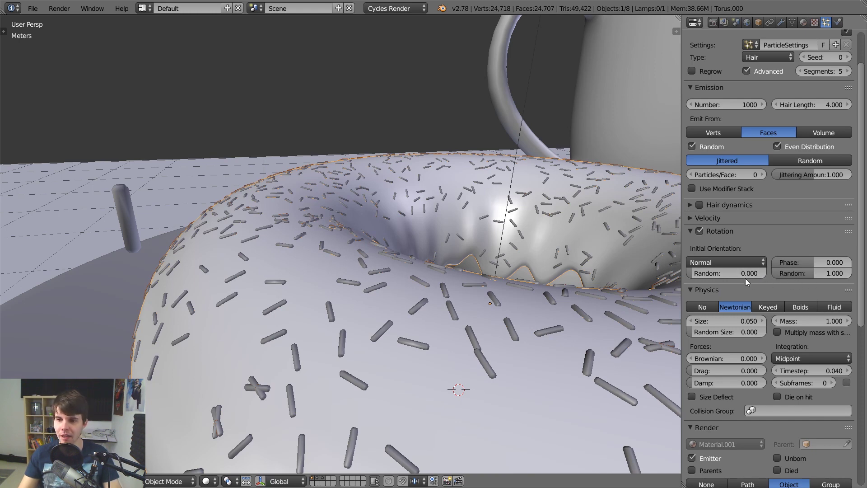
pyautogui.scroll(-1, 339, 267)
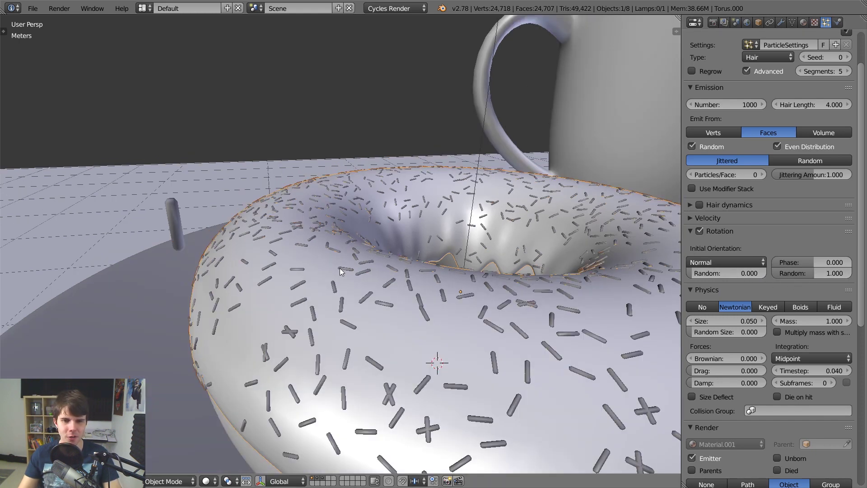
# Examine how the randomly rotated sprinkles lie across the donut's icing, and collapse the particle system's Rotation settings
pyautogui.scroll(-5, 340, 269)
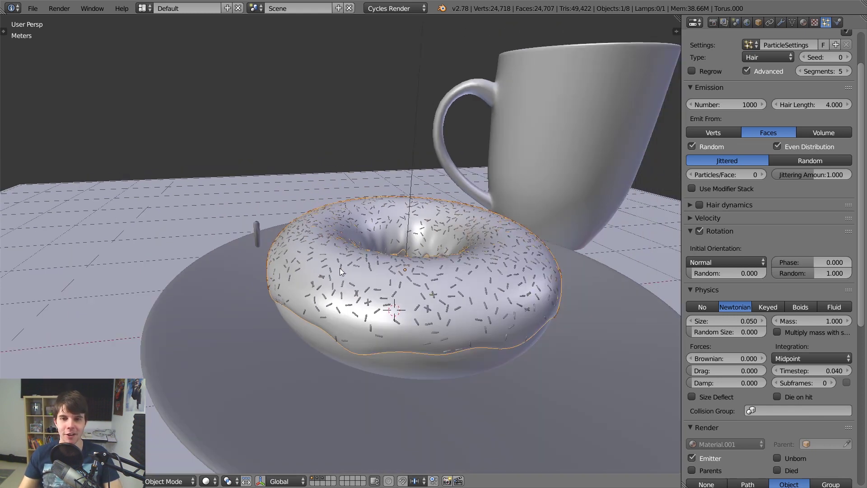
pyautogui.scroll(5, 339, 268)
pyautogui.scroll(-1, 340, 267)
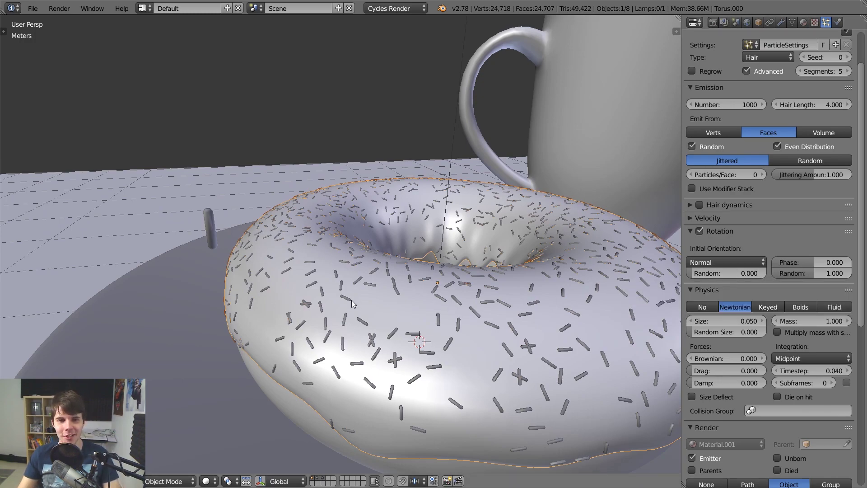
pyautogui.moveTo(351, 300)
pyautogui.mouseDown(button='middle')
pyautogui.moveTo(394, 350)
pyautogui.moveTo(359, 300)
pyautogui.mouseUp(button='middle')
pyautogui.scroll(1, 359, 303)
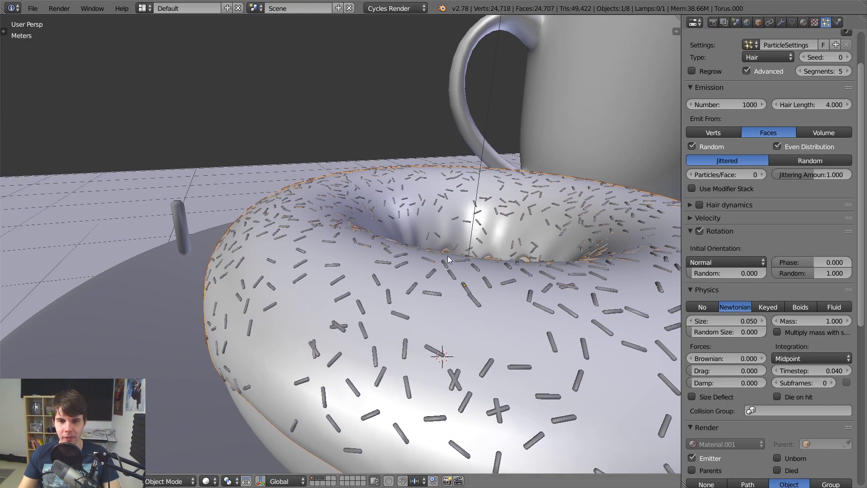
pyautogui.moveTo(448, 255); pyautogui.dragTo(497, 271, button='middle')
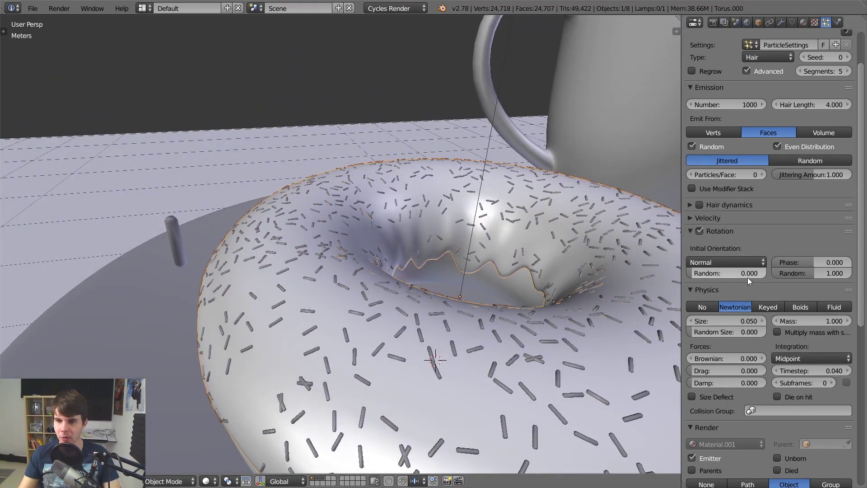
pyautogui.click(690, 231)
# Switch to Chrome and run an image search for "donut sprinkles"
pyautogui.hotkey('alt', 'Tab')
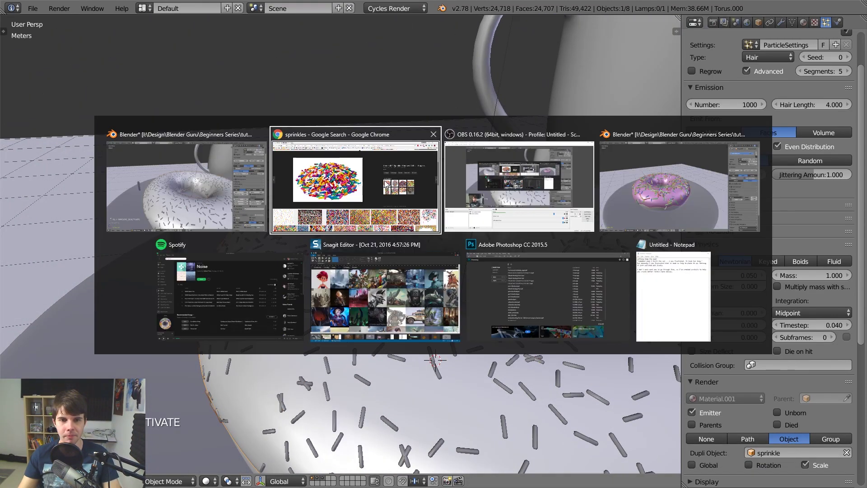
pyautogui.click(134, 51)
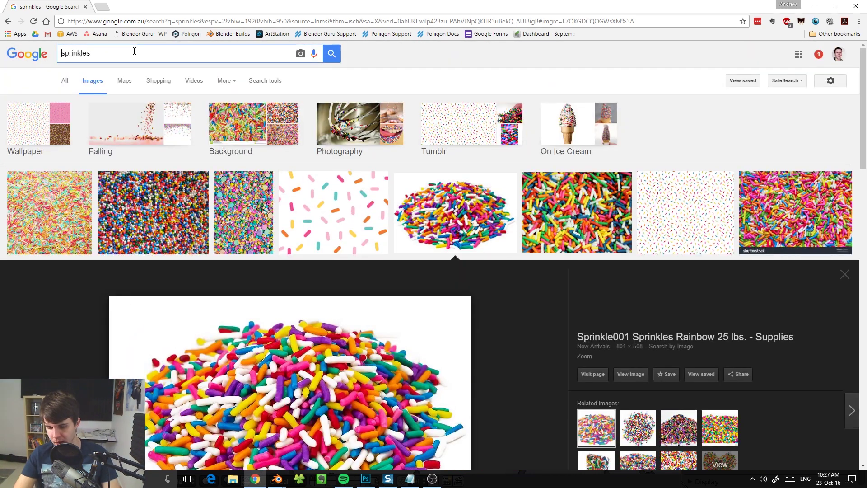
pyautogui.write('donut')
pyautogui.press('Return')
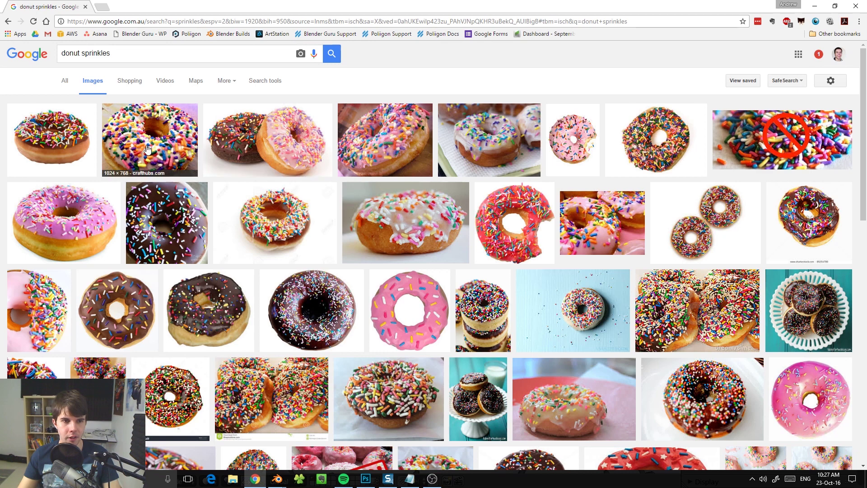
# Preview the white-iced and pink-iced Crafthubs donut photos as references for sprinkle size and density
pyautogui.click(132, 127)
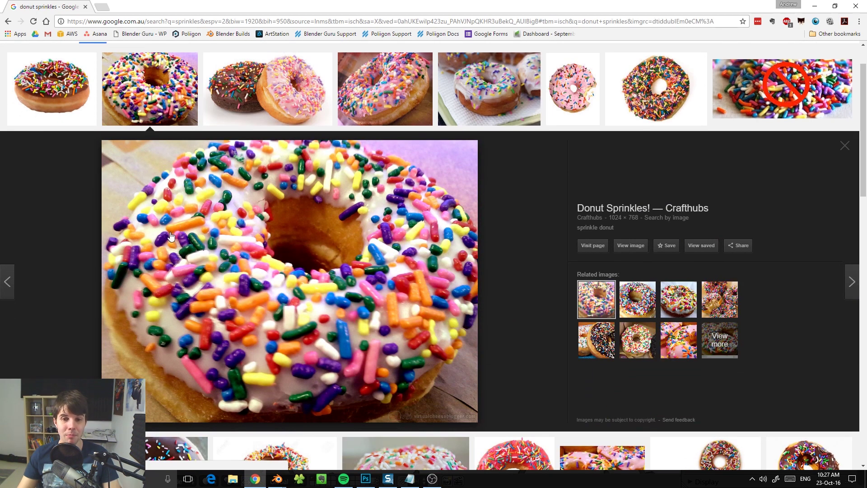
pyautogui.scroll(1, 350, 68)
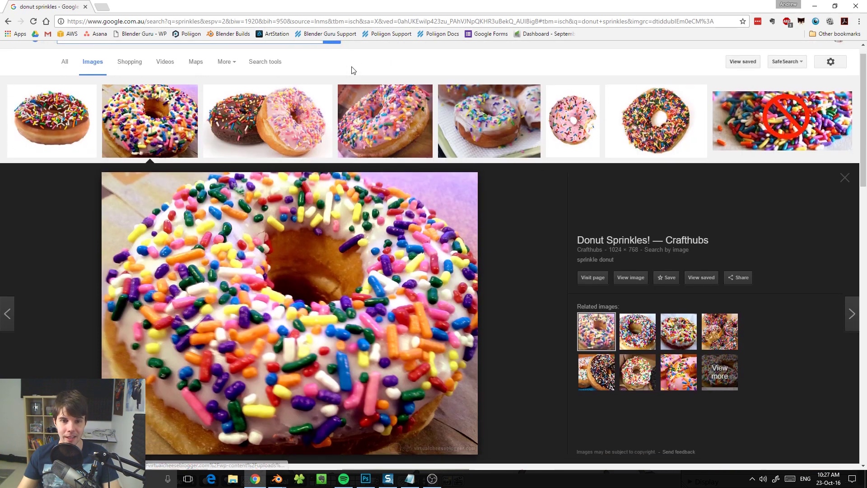
pyautogui.scroll(-1, 380, 91)
pyautogui.click(380, 90)
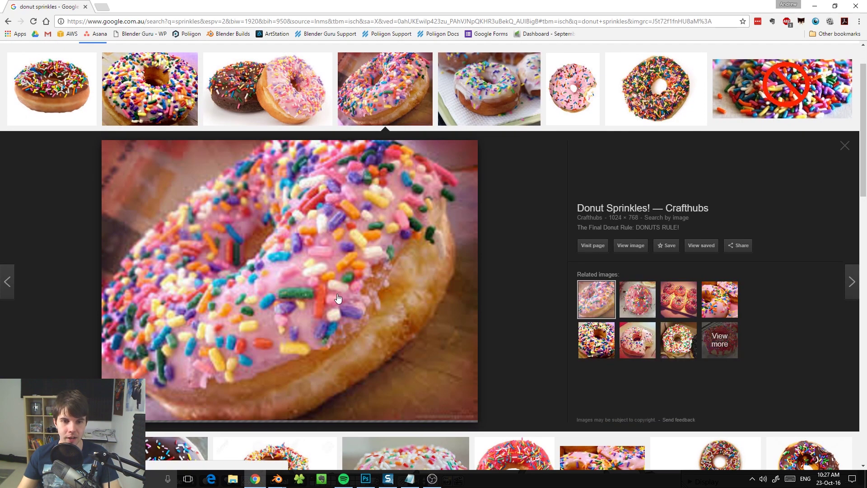
# Return to Blender and enlarge the icing's sprinkle particles to a Size of about 0.1
pyautogui.hotkey('alt', 'Tab')
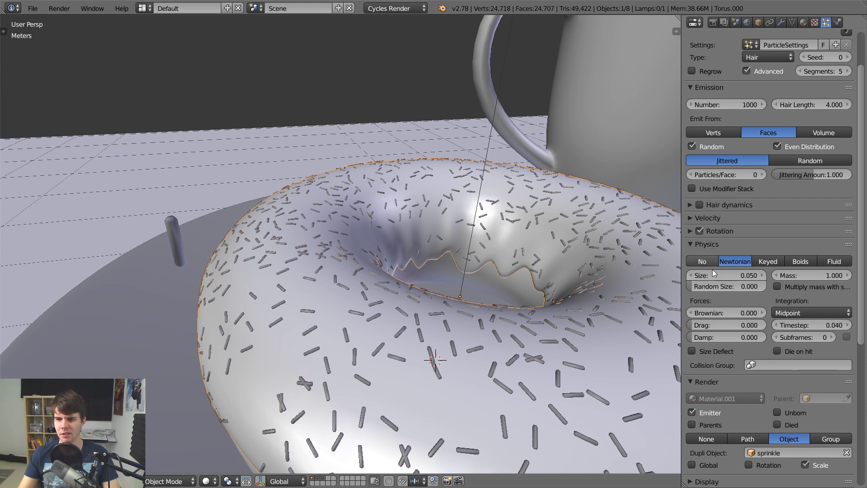
pyautogui.scroll(-1, 731, 427)
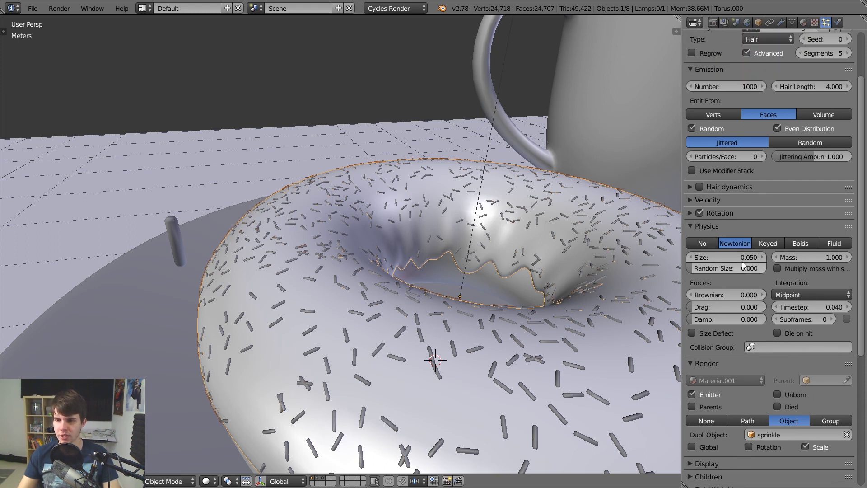
pyautogui.click(763, 256)
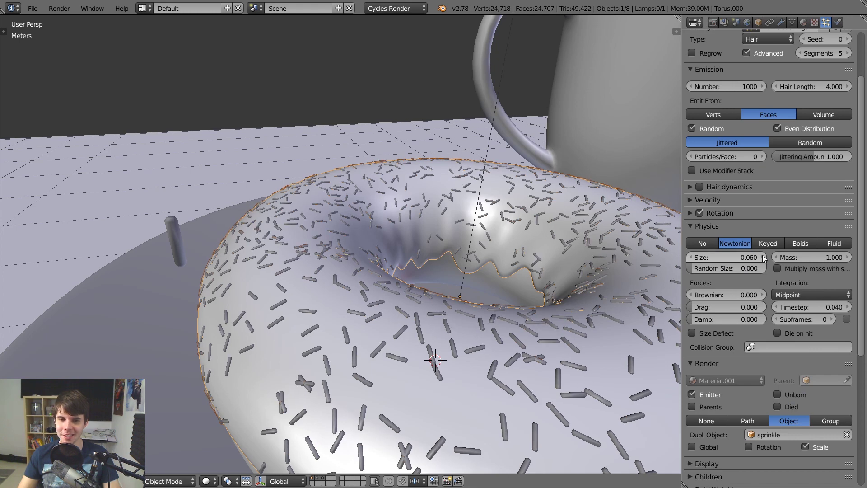
pyautogui.click(763, 256)
pyautogui.click(763, 255)
pyautogui.click(762, 254)
pyautogui.click(763, 254)
pyautogui.click(762, 254)
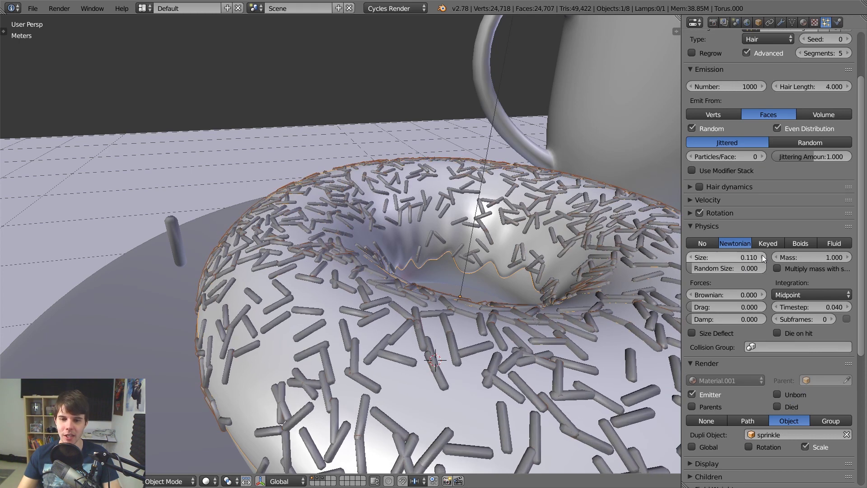
pyautogui.scroll(-5, 571, 264)
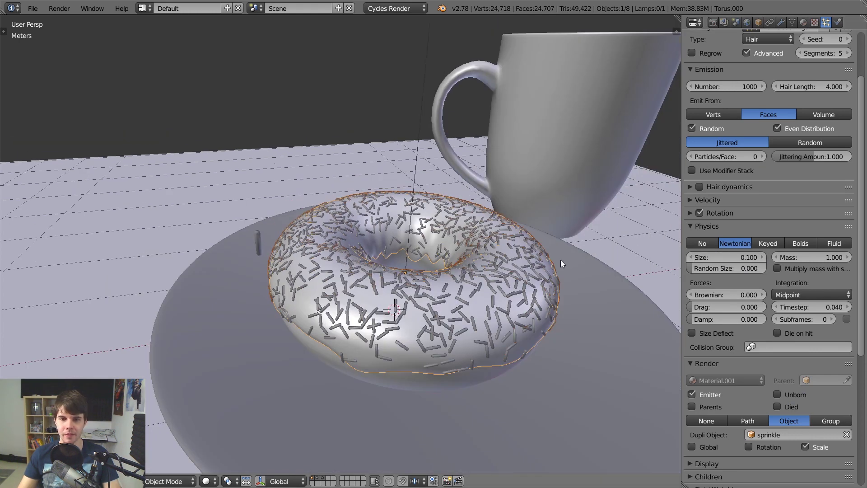
pyautogui.click(765, 255)
# Check the donut photo in Chrome, then shorten the sprinkle object along the Z axis in Blender and apply its scale
pyautogui.hotkey('alt', 'Tab')
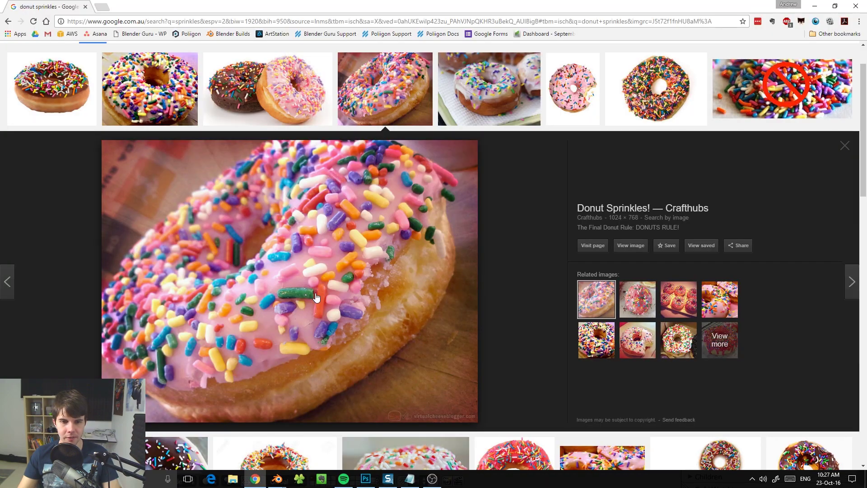
pyautogui.hotkey('alt', 'Tab')
pyautogui.rightClick(261, 240)
pyautogui.moveTo(261, 241); pyautogui.dragTo(266, 152, button='middle')
pyautogui.press('Tab')
pyautogui.scroll(3, 388, 150)
pyautogui.press('Tab')
pyautogui.press('s')
pyautogui.press('z')
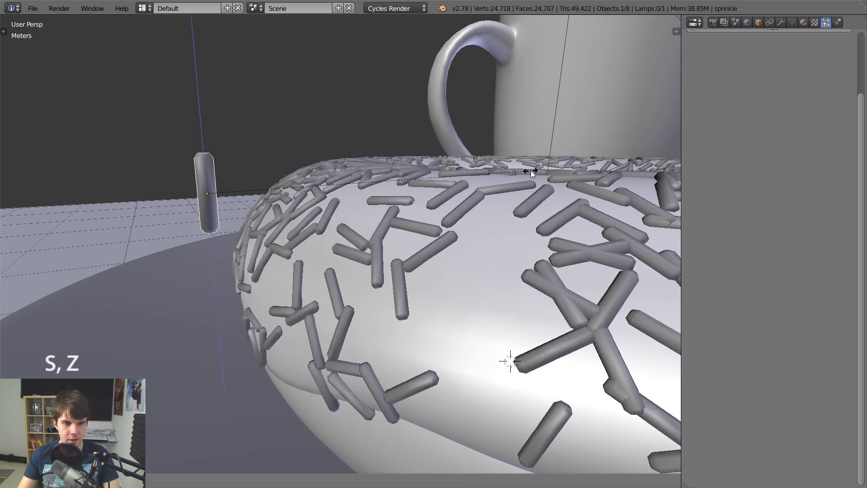
pyautogui.click(420, 183)
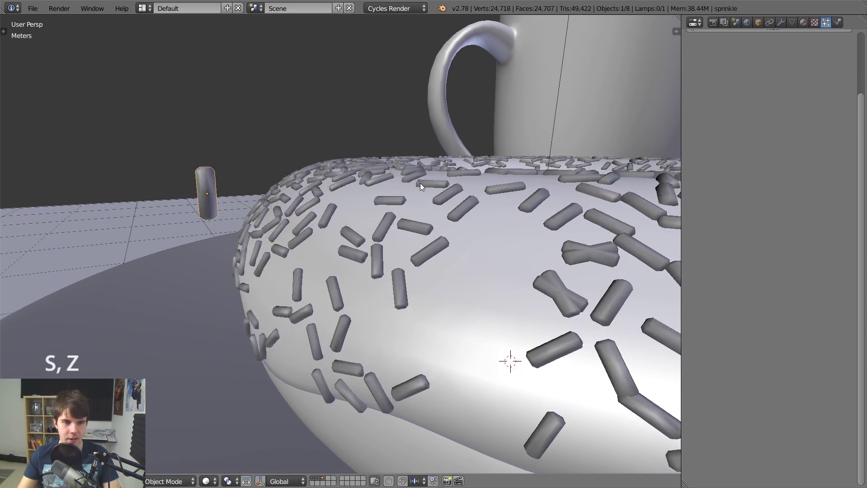
pyautogui.hotkey('ctrl', 'a')
pyautogui.click(447, 188)
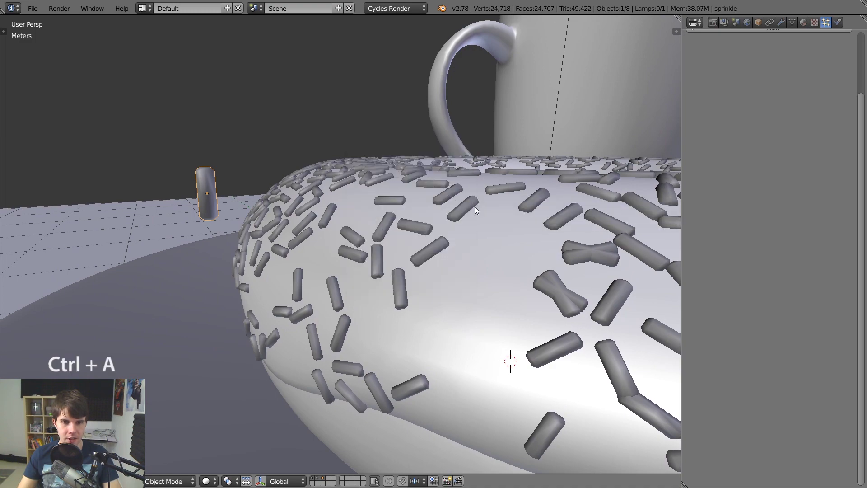
# Set the icing particle system's Size to 0.150 and compare the sprinkles with the donut photo in Chrome
pyautogui.moveTo(475, 207); pyautogui.dragTo(410, 224, button='middle')
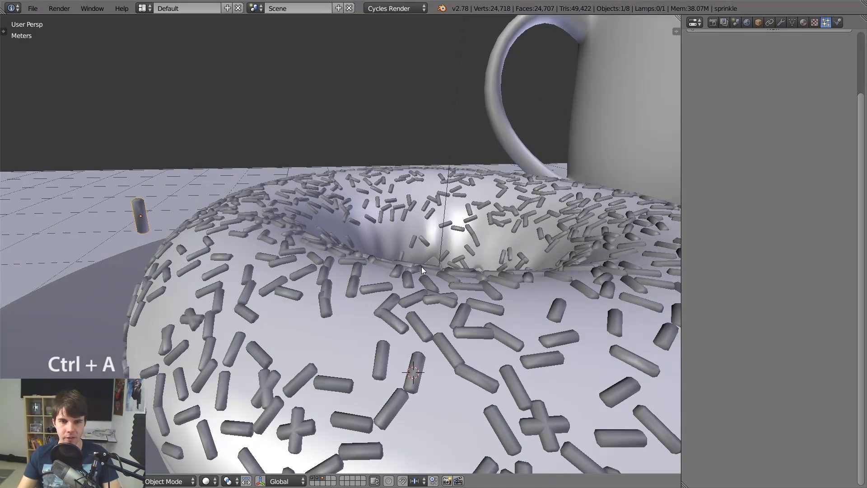
pyautogui.rightClick(437, 307)
pyautogui.moveTo(394, 285); pyautogui.dragTo(398, 294, button='middle')
pyautogui.click(762, 256)
pyautogui.click(762, 256)
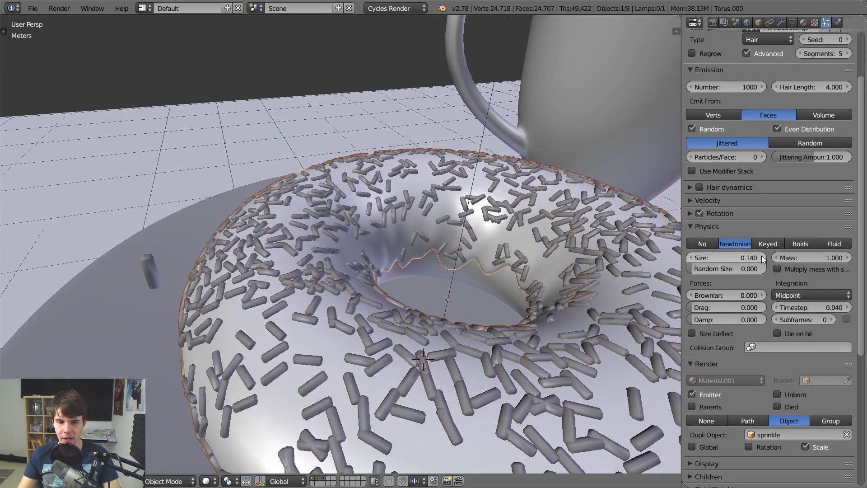
pyautogui.click(762, 256)
pyautogui.hotkey('alt', 'Tab')
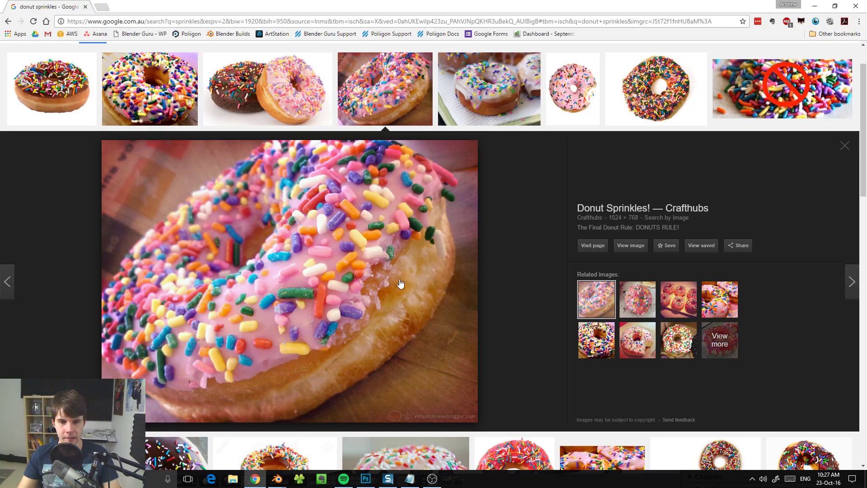
pyautogui.hotkey('alt', 'Tab')
# Lengthen the sprinkle object slightly along the Z axis and apply its scale
pyautogui.moveTo(292, 267); pyautogui.dragTo(279, 220, button='middle')
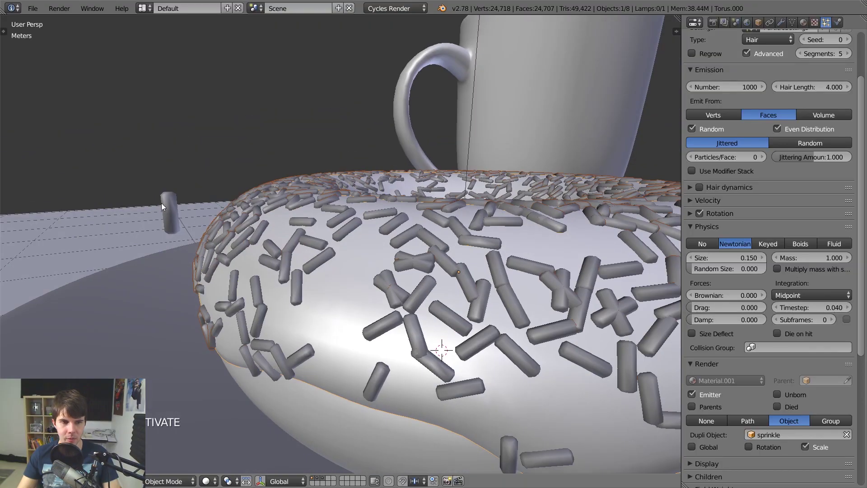
pyautogui.rightClick(166, 207)
pyautogui.press('s')
pyautogui.press('z')
pyautogui.click(272, 174)
pyautogui.hotkey('ctrl', 'a')
pyautogui.click(274, 177)
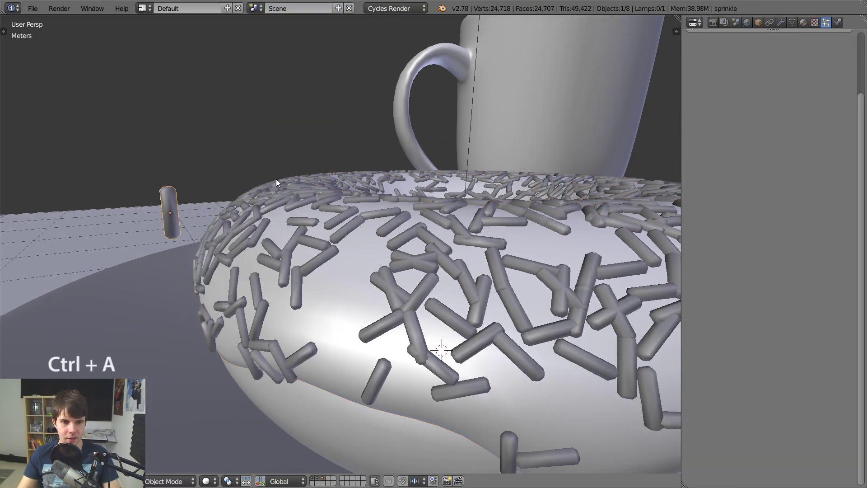
# Try a Size of 0.160 for the icing's particles, view the donut, and return the Size to 0.150
pyautogui.rightClick(389, 242)
pyautogui.scroll(-3, 389, 243)
pyautogui.moveTo(390, 243); pyautogui.dragTo(354, 259, button='middle')
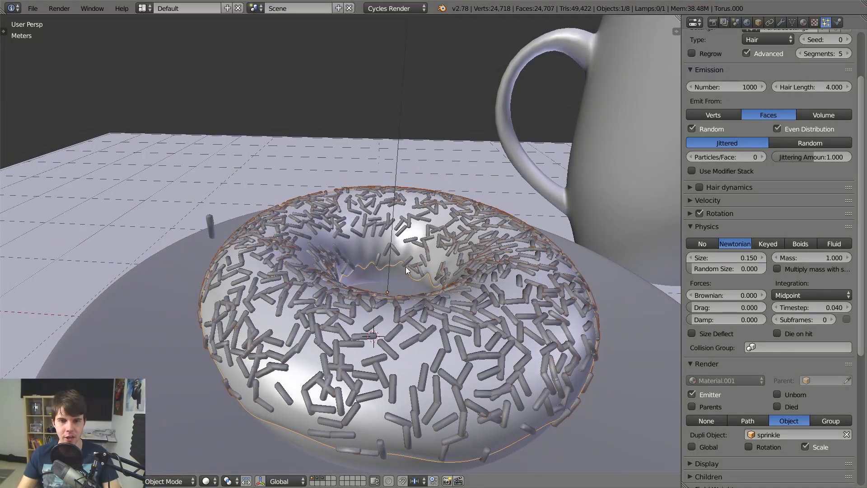
pyautogui.moveTo(406, 266); pyautogui.dragTo(437, 281, button='middle')
pyautogui.click(765, 257)
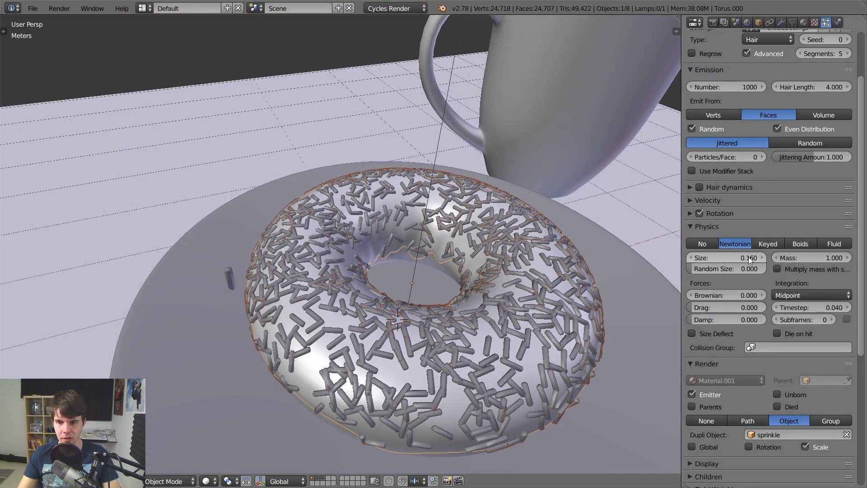
pyautogui.moveTo(497, 276); pyautogui.dragTo(480, 260, button='middle')
pyautogui.click(690, 260)
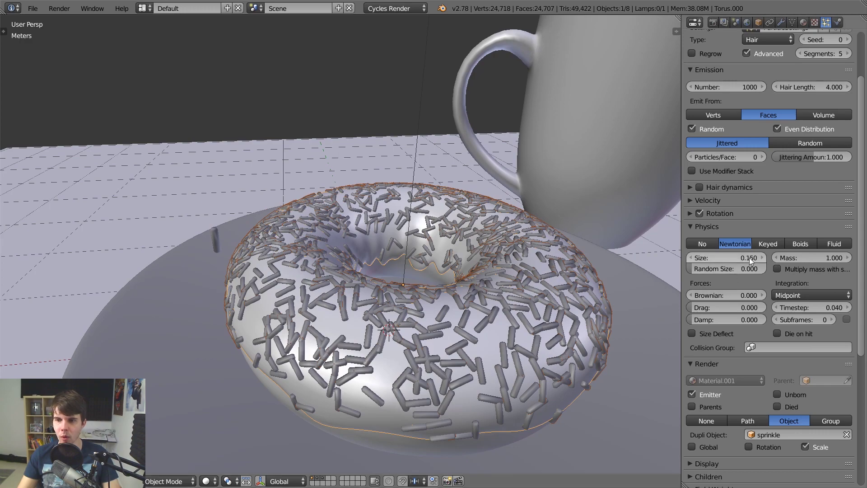
# Inspect the sprinkle object's proportions and the sprinkles' coverage on the icing up close, then reselect the icing
pyautogui.moveTo(497, 312); pyautogui.dragTo(467, 290, button='middle')
pyautogui.rightClick(219, 234)
pyautogui.moveTo(219, 234); pyautogui.dragTo(264, 229, button='middle')
pyautogui.scroll(4, 222, 213)
pyautogui.scroll(-3, 208, 209)
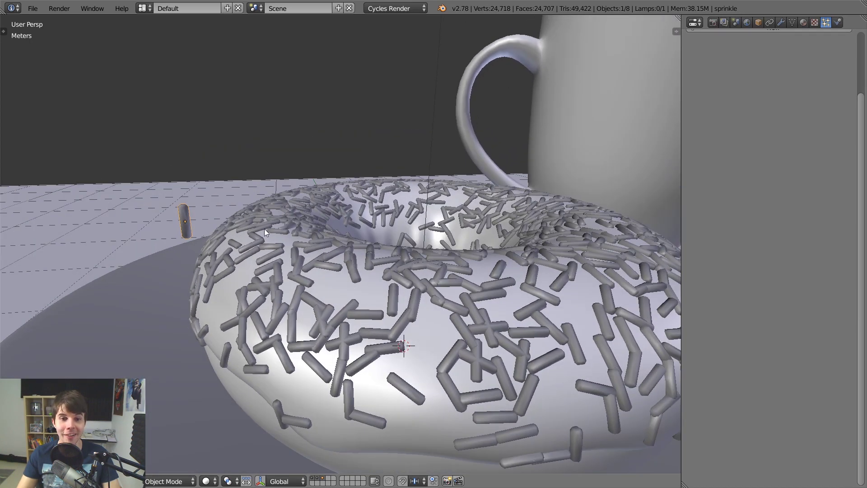
pyautogui.rightClick(270, 229)
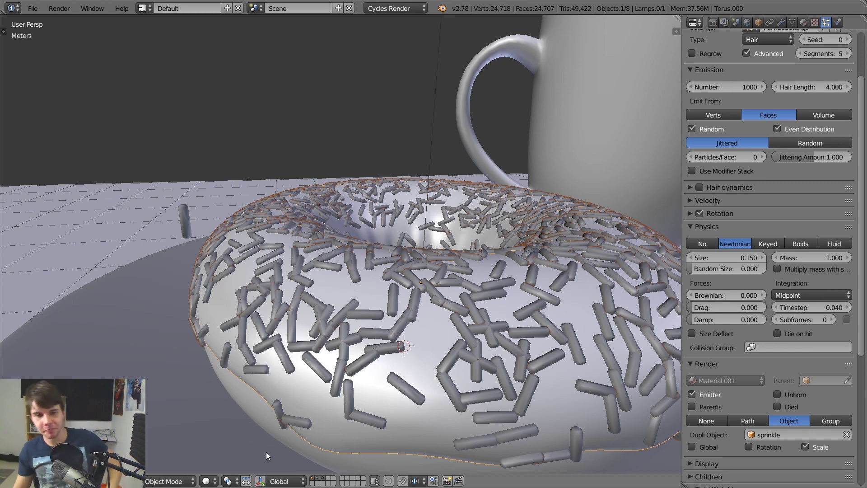
# Try a Random Size of 0.400 for the icing's sprinkle particles
pyautogui.scroll(-4, 389, 391)
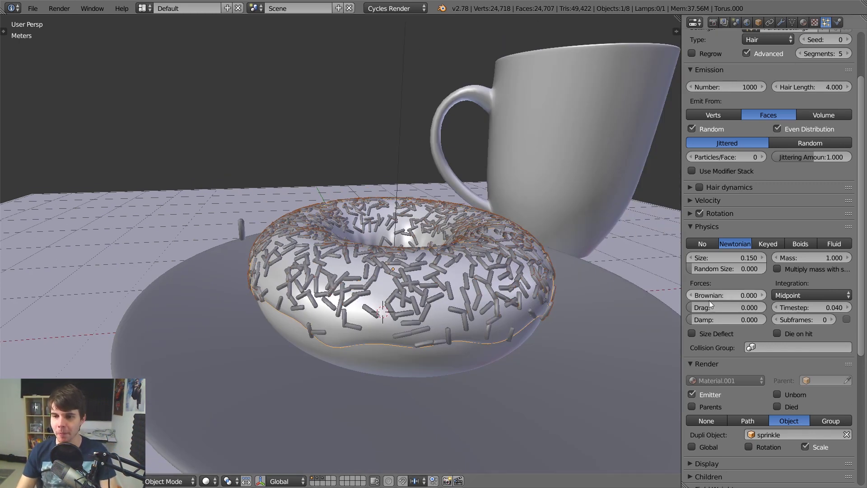
pyautogui.scroll(4, 638, 308)
pyautogui.moveTo(707, 271); pyautogui.dragTo(682, 269)
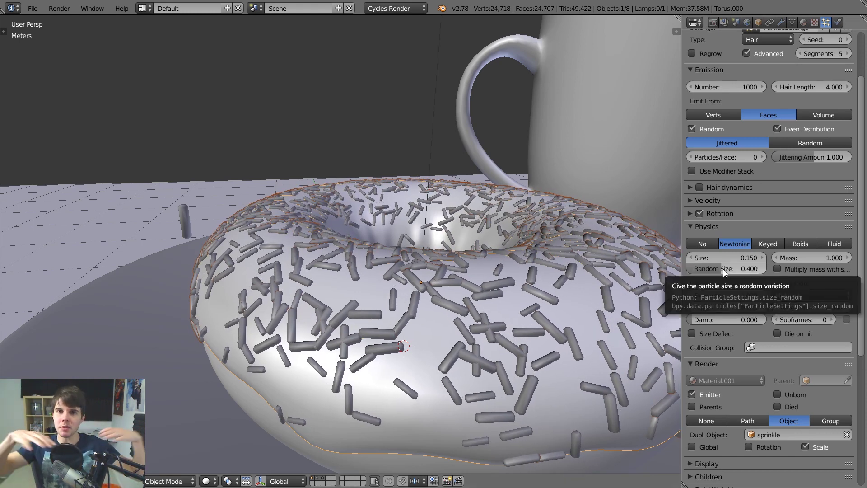
# Set the particles' Random Size to 0.900 and compare the sprinkles' size variation with the donut photo in Chrome
pyautogui.moveTo(722, 270); pyautogui.dragTo(745, 269)
pyautogui.scroll(2, 419, 294)
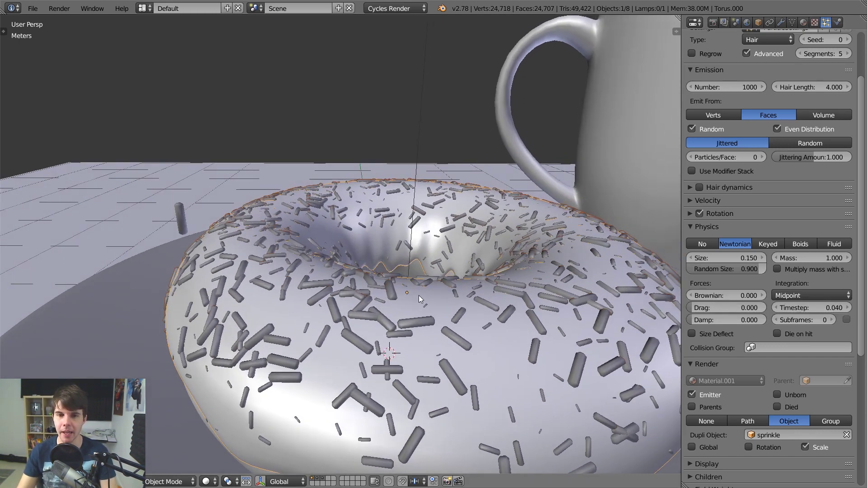
pyautogui.hotkey('alt', 'Tab')
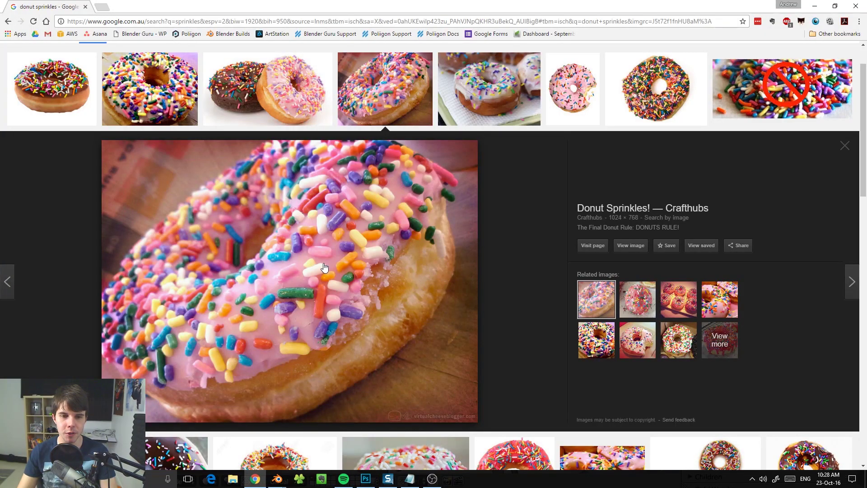
pyautogui.hotkey('alt', 'Tab')
pyautogui.hotkey('alt', 'Tab')
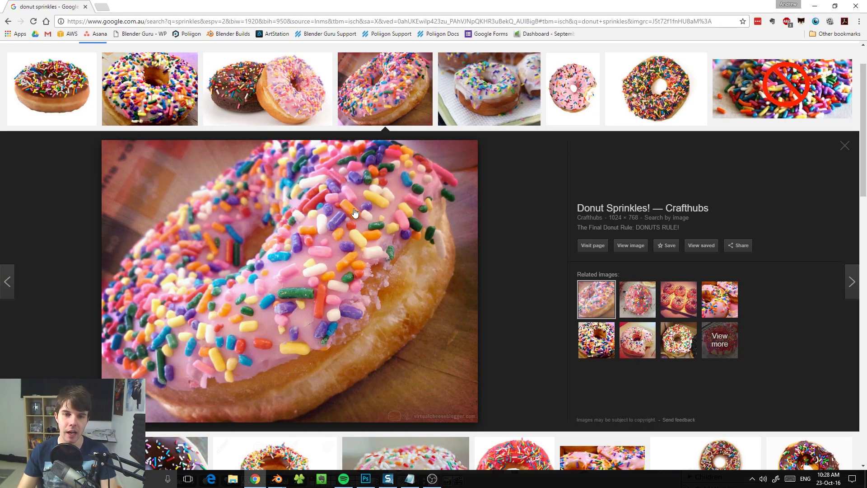
pyautogui.hotkey('alt', 'Tab')
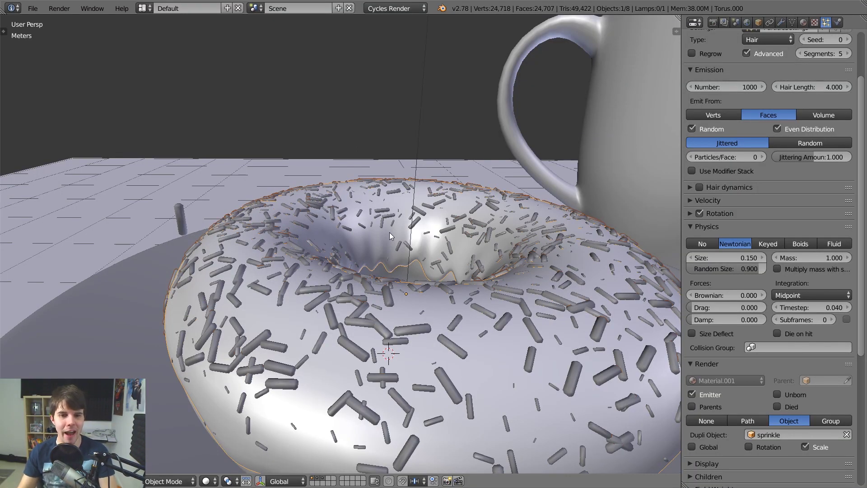
# Try a Random Size of 0.708 for the icing's particles and check the sprinkle object before reselecting the icing
pyautogui.moveTo(759, 270)
pyautogui.mouseDown()
pyautogui.moveTo(731, 270)
pyautogui.moveTo(744, 270)
pyautogui.mouseUp()
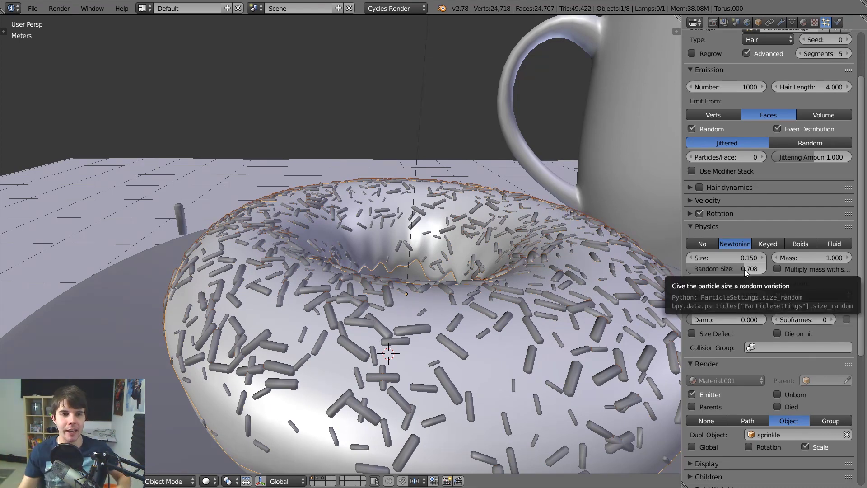
pyautogui.rightClick(180, 218)
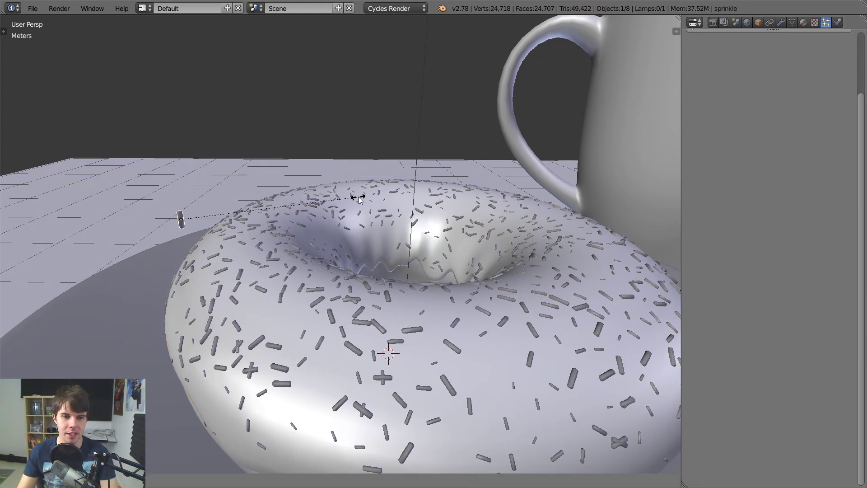
pyautogui.rightClick(413, 255)
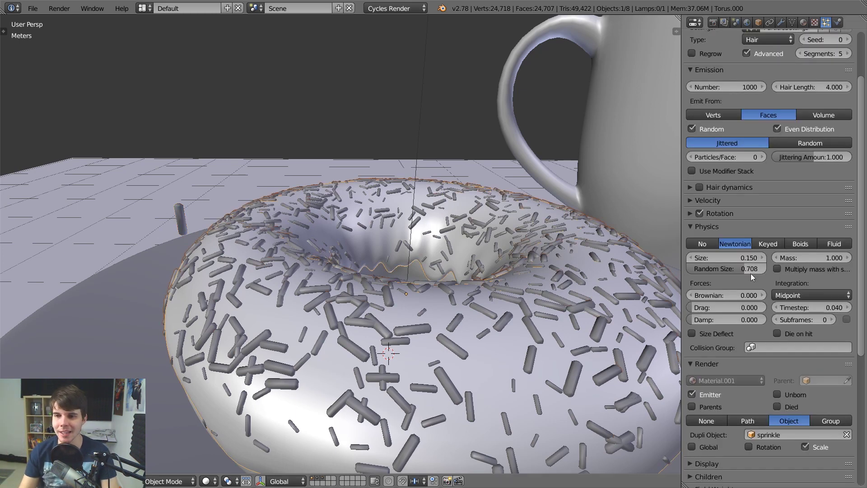
# Set the icing particles' Random Size to 0.200
pyautogui.moveTo(750, 273); pyautogui.dragTo(749, 272)
pyautogui.click(746, 268)
pyautogui.write('0.2')
pyautogui.press('Return')
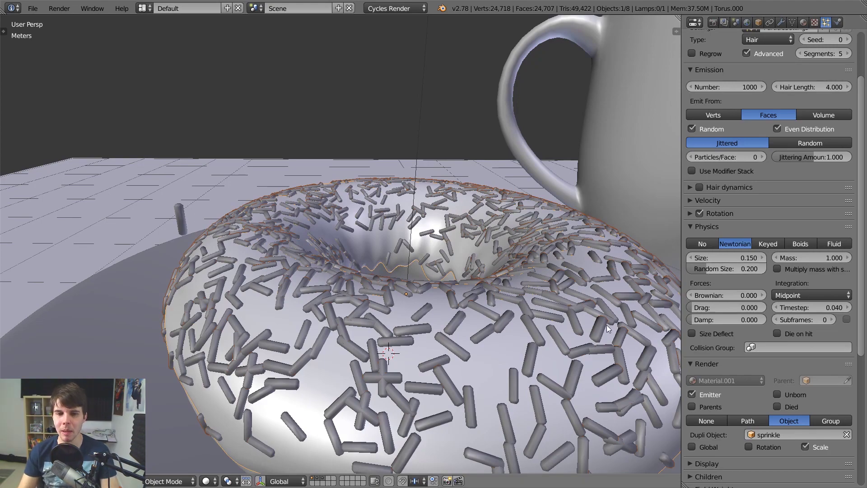
# Examine the sprinkles' lengths up close on the icing and compare them with the donut photo in Chrome
pyautogui.moveTo(387, 331); pyautogui.dragTo(313, 215, button='middle')
pyautogui.scroll(2, 313, 214)
pyautogui.scroll(-3, 289, 206)
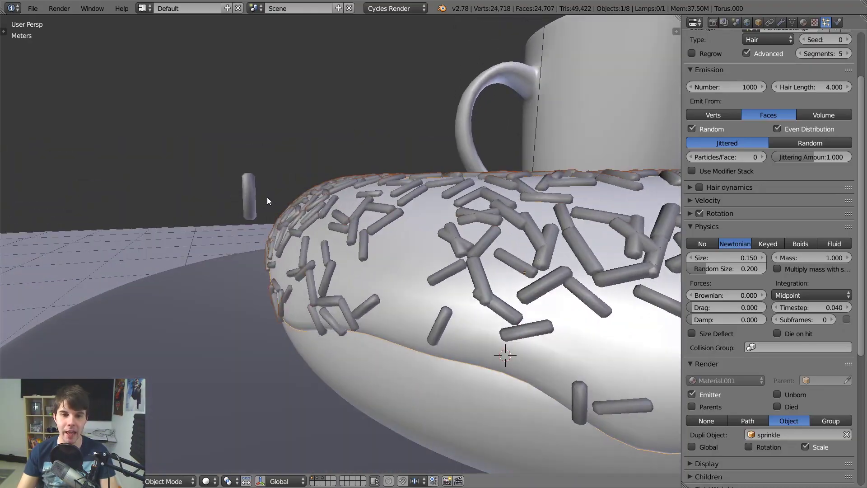
pyautogui.hotkey('alt', 'Tab')
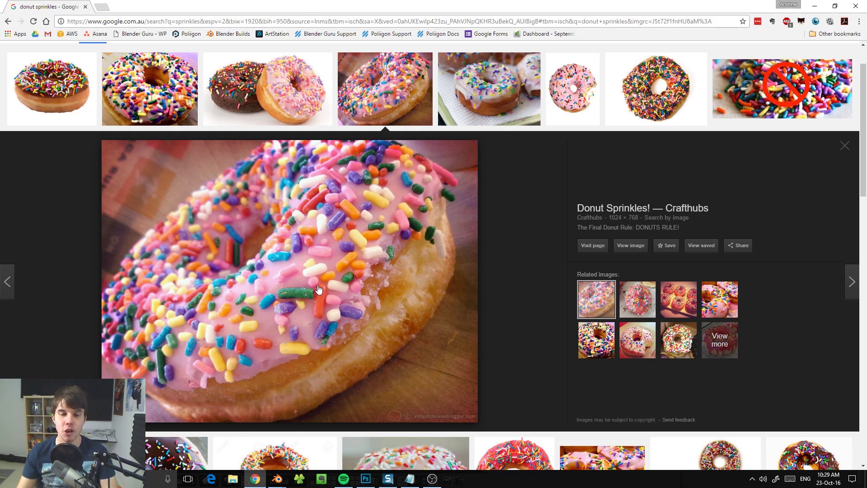
pyautogui.hotkey('alt', 'Tab')
# Duplicate the sprinkle object and place the copy beside the original along the X axis
pyautogui.moveTo(293, 202); pyautogui.dragTo(345, 221, button='middle')
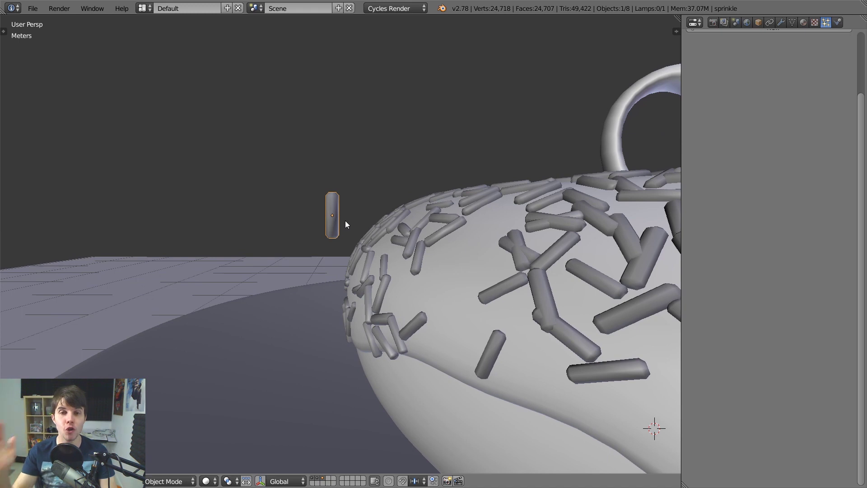
pyautogui.scroll(2, 346, 221)
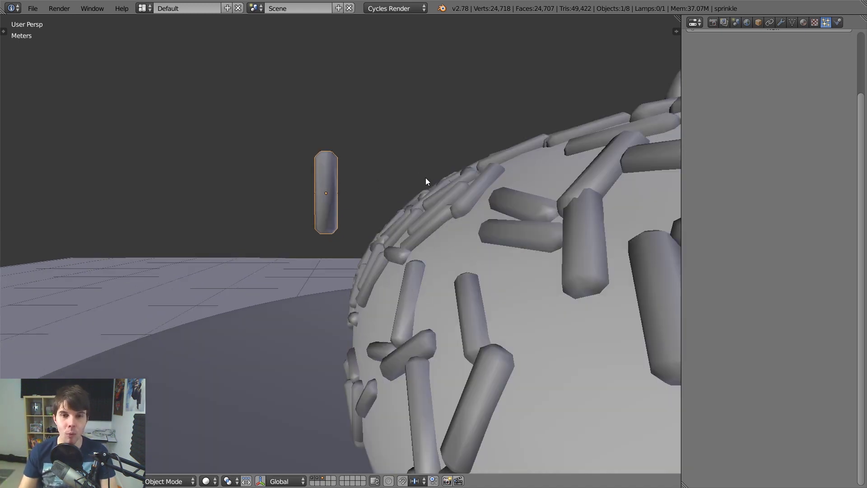
pyautogui.hotkey('shift', 'd')
pyautogui.press('x')
pyautogui.click(399, 170)
pyautogui.moveTo(399, 170); pyautogui.dragTo(320, 185, button='middle')
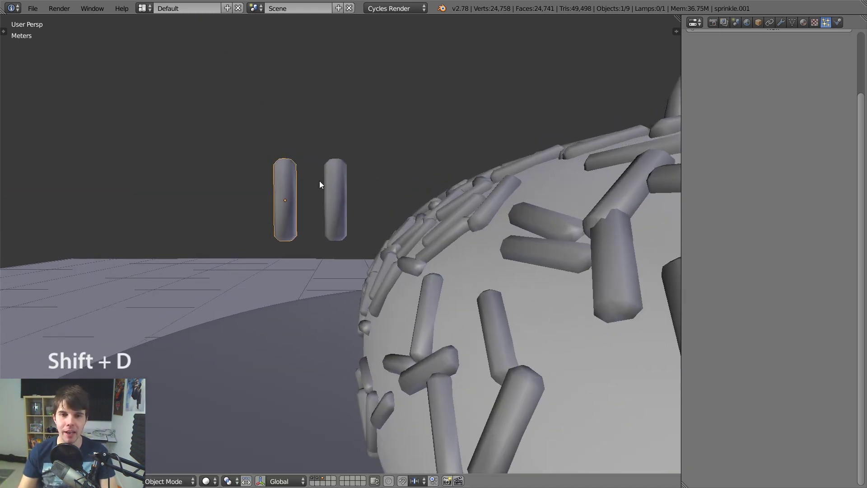
# Shorten the duplicated sprinkle by moving its upper end vertices down about 4.3 cm along Z in Edit Mode
pyautogui.scroll(2, 320, 185)
pyautogui.press('Tab')
pyautogui.press('z')
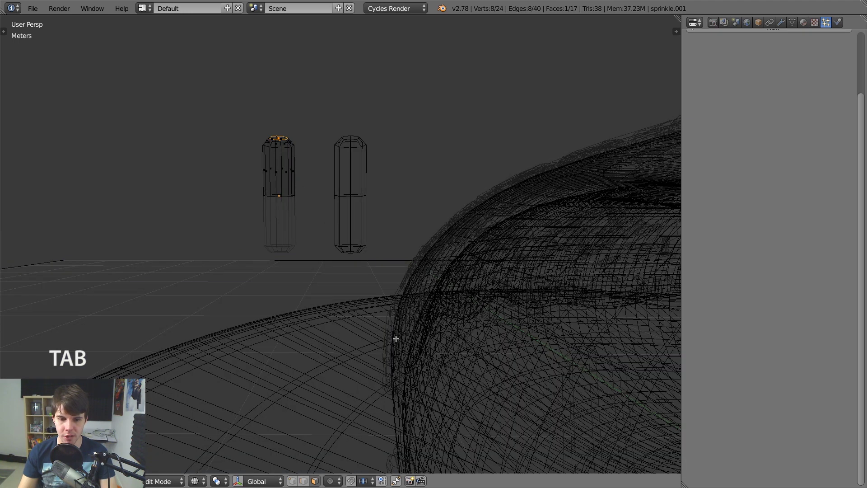
pyautogui.press('z')
pyautogui.press('z')
pyautogui.press('b')
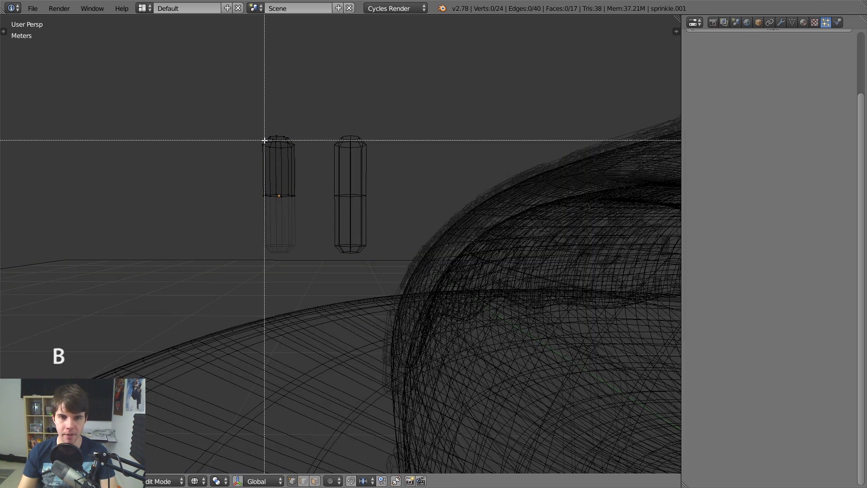
pyautogui.moveTo(212, 110); pyautogui.dragTo(320, 150)
pyautogui.press('z')
pyautogui.press('g')
pyautogui.press('z')
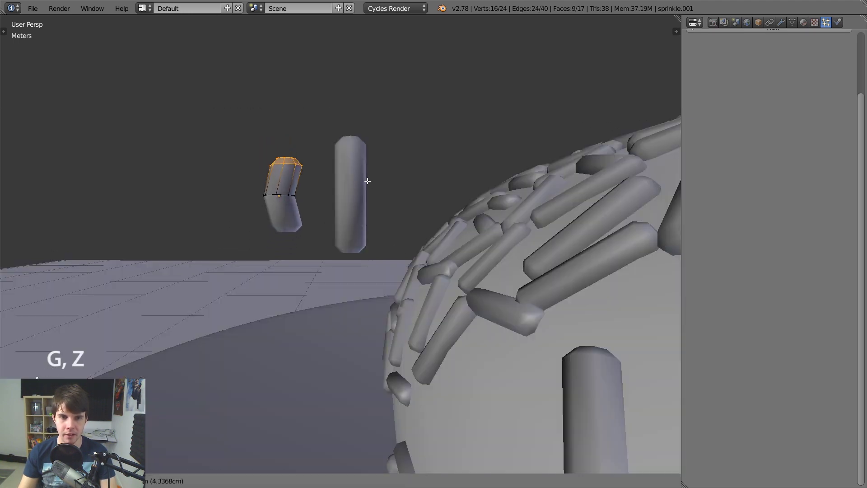
pyautogui.click(364, 185)
pyautogui.press('Tab')
pyautogui.scroll(-4, 366, 190)
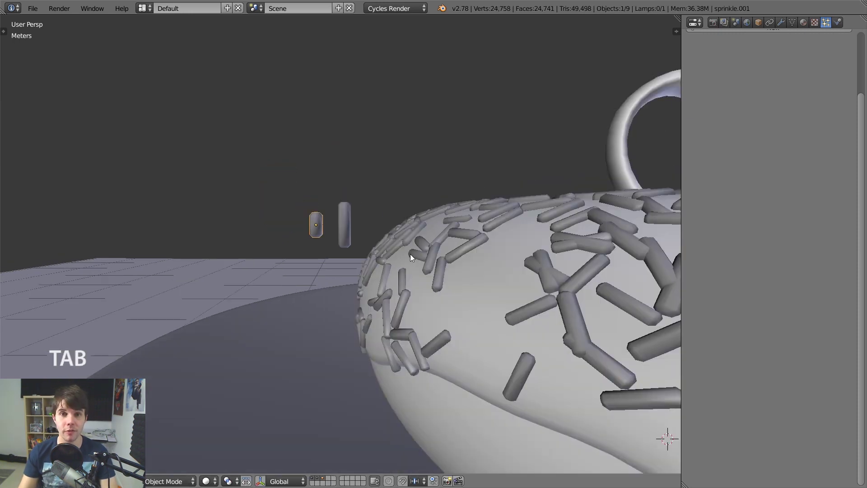
# Reselect the icing and bring its sprinkle-covered surface back into view
pyautogui.scroll(2, 410, 256)
pyautogui.rightClick(414, 234)
pyautogui.scroll(-4, 415, 237)
pyautogui.moveTo(415, 237); pyautogui.dragTo(412, 254, button='middle')
pyautogui.keyDown('shift'); pyautogui.moveTo(412, 254); pyautogui.dragTo(351, 264, button='middle'); pyautogui.keyUp('shift')
pyautogui.scroll(3, 746, 157)
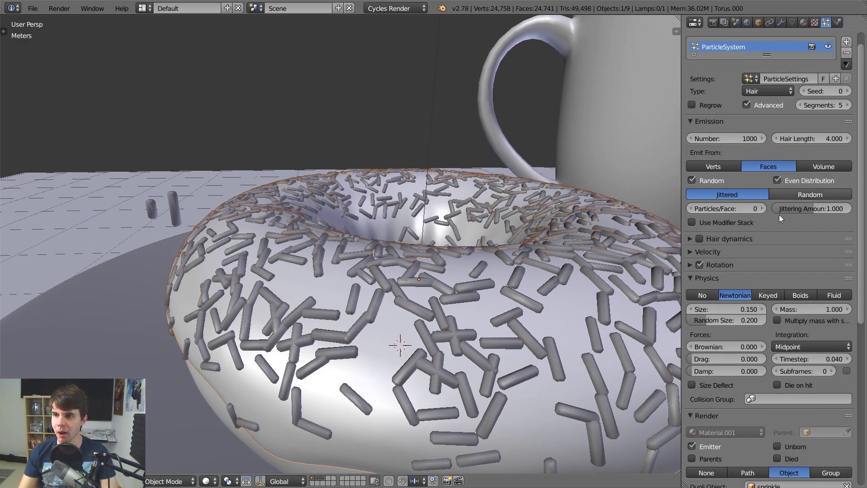
# Compare sprinkle.001 and sprinkle as the icing particles' Dupli Object, ending on sprinkle
pyautogui.scroll(-7, 779, 215)
pyautogui.click(784, 360)
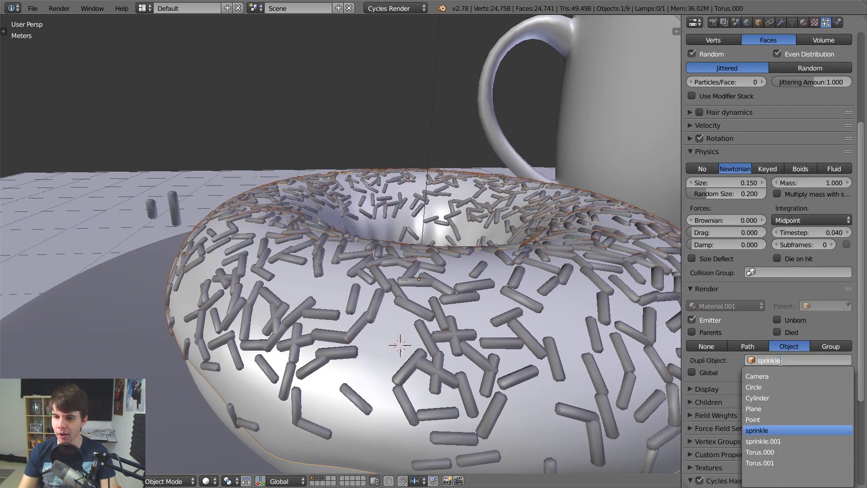
pyautogui.click(787, 359)
pyautogui.click(788, 358)
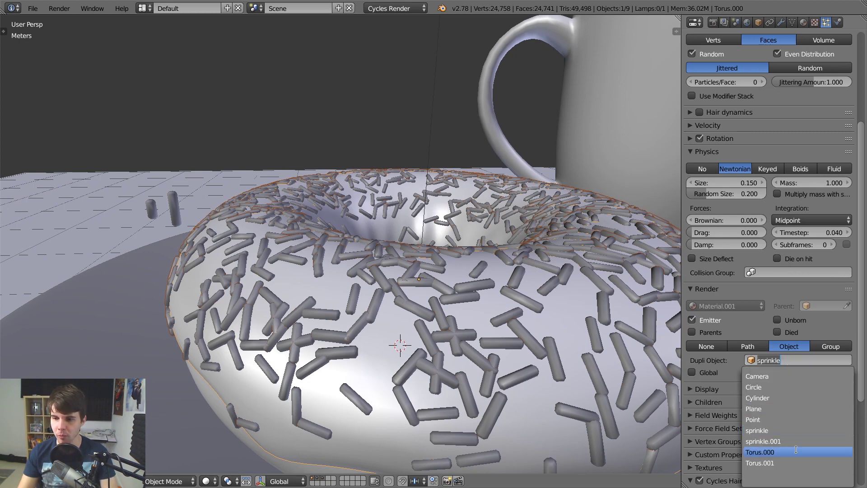
pyautogui.click(791, 442)
pyautogui.click(791, 360)
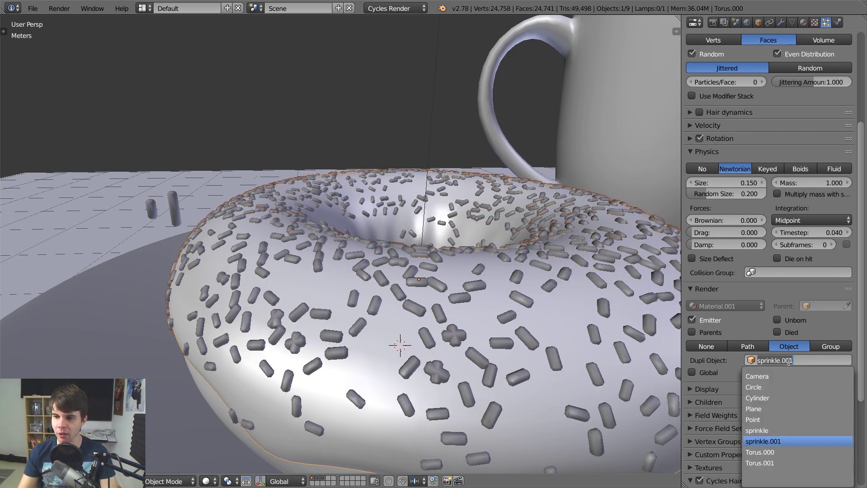
pyautogui.click(785, 432)
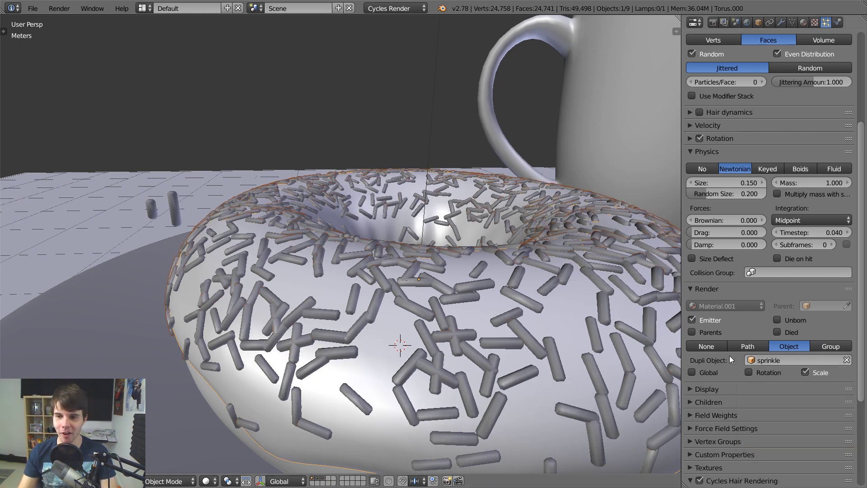
pyautogui.click(779, 360)
pyautogui.click(786, 441)
pyautogui.click(789, 360)
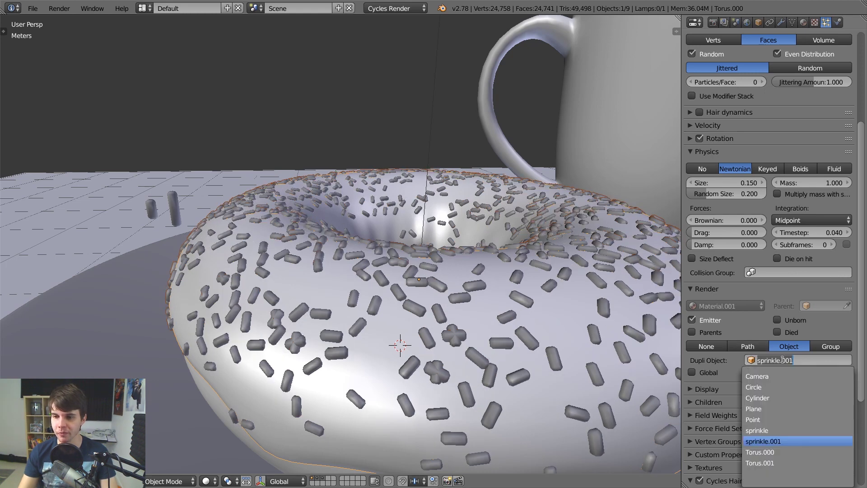
pyautogui.click(788, 432)
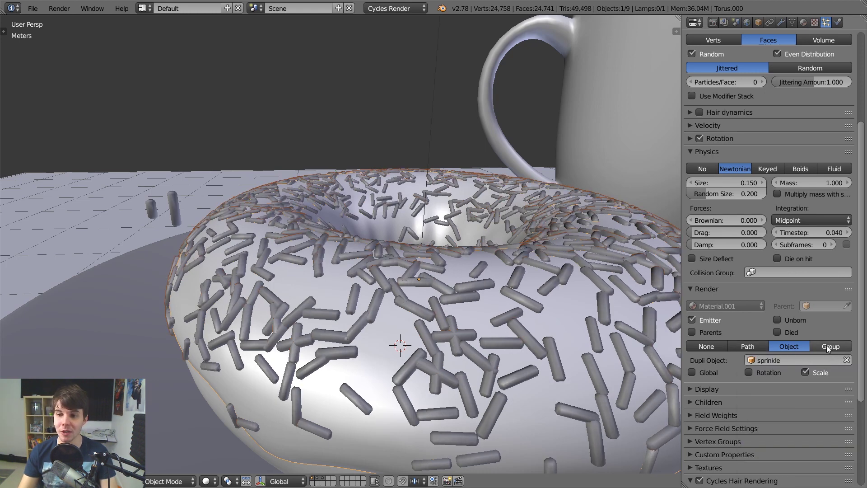
# Set the icing particles to render as Group and create a new group from the long and short sprinkle objects
pyautogui.click(827, 346)
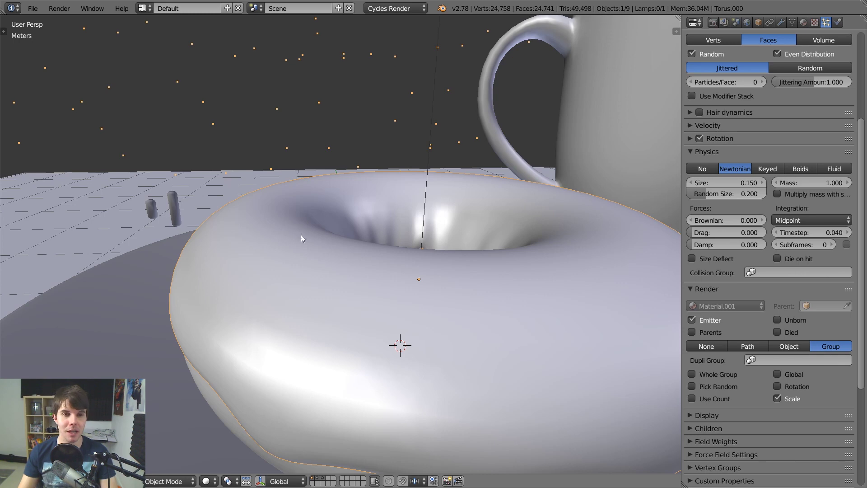
pyautogui.moveTo(235, 255); pyautogui.dragTo(273, 202, button='middle')
pyautogui.scroll(-1, 272, 202)
pyautogui.scroll(2, 279, 201)
pyautogui.rightClick(258, 182)
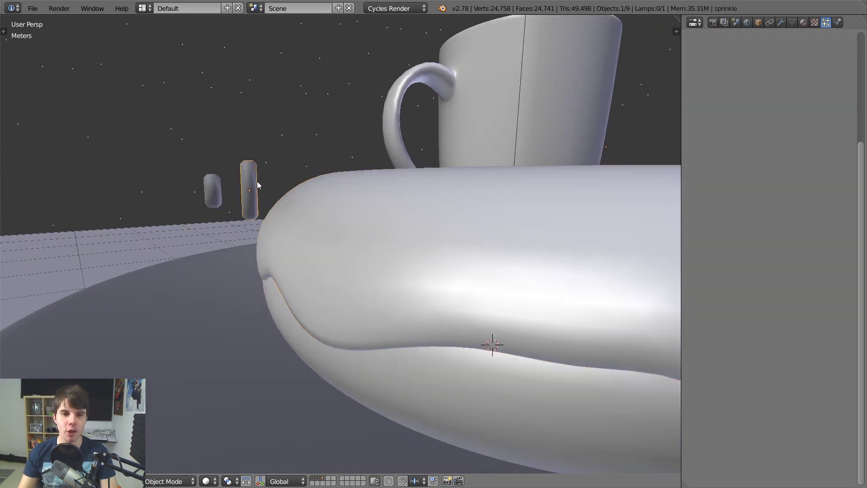
pyautogui.keyDown('shift'); pyautogui.rightClick(215, 186); pyautogui.keyUp('shift')
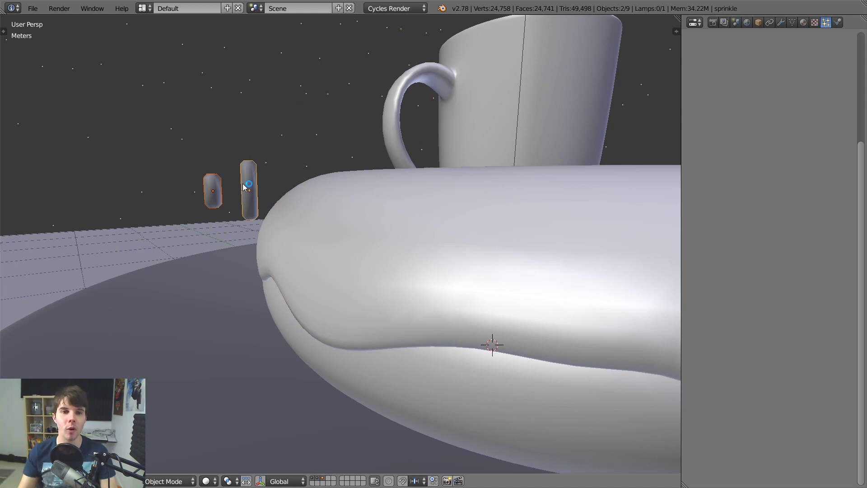
pyautogui.scroll(-3, 468, 116)
pyautogui.scroll(2, 312, 225)
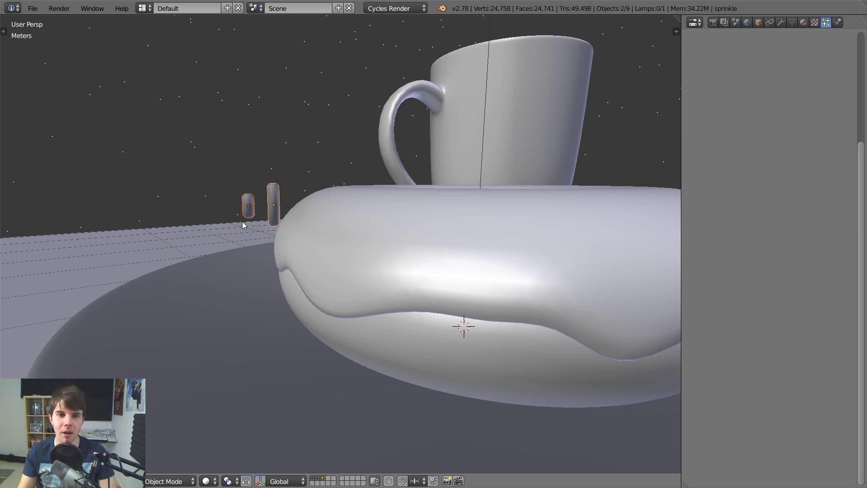
pyautogui.moveTo(242, 222)
pyautogui.mouseDown(button='middle')
pyautogui.moveTo(279, 236)
pyautogui.moveTo(236, 219)
pyautogui.mouseUp(button='middle')
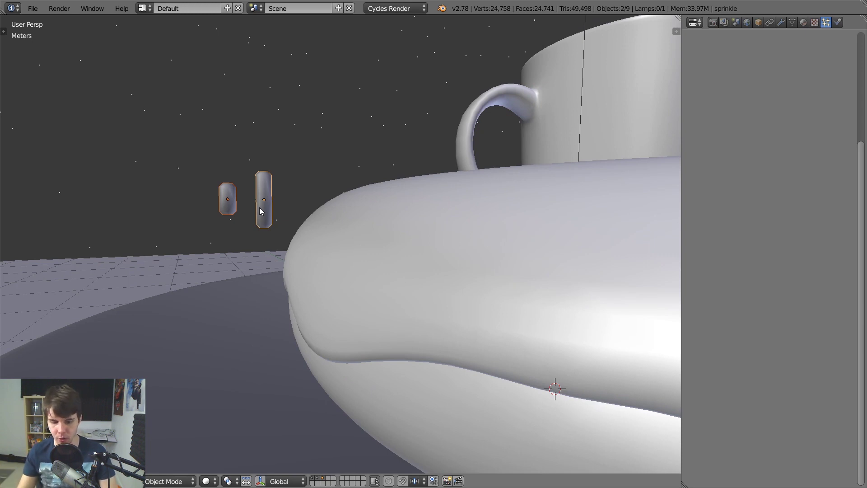
pyautogui.hotkey('ctrl', 'g')
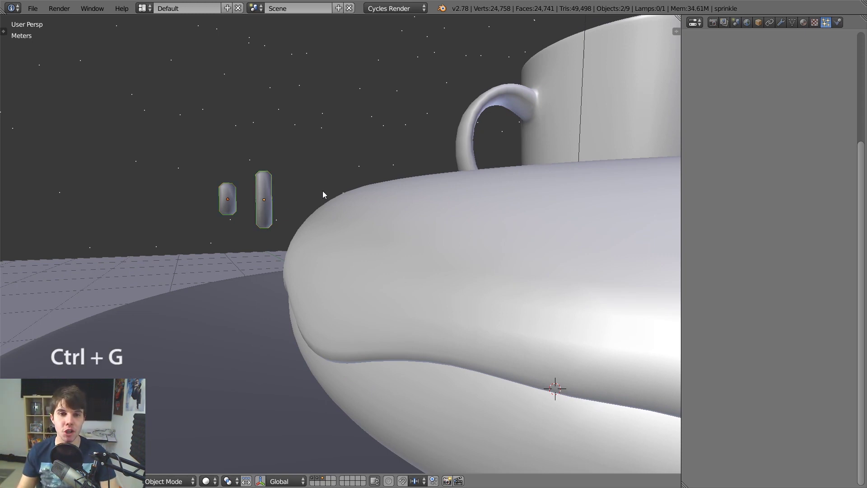
# Open the new group's Name for editing in the operator settings, leaving it as Group
pyautogui.scroll(4, 280, 197)
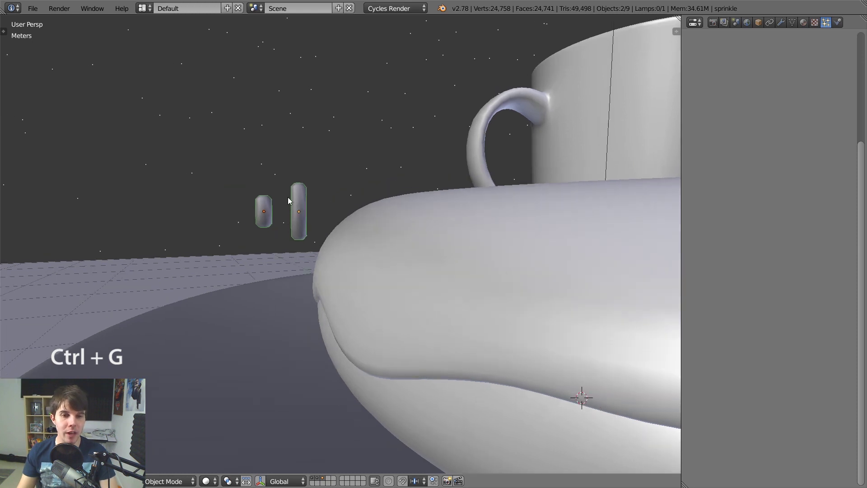
pyautogui.moveTo(340, 216); pyautogui.dragTo(307, 165, button='middle')
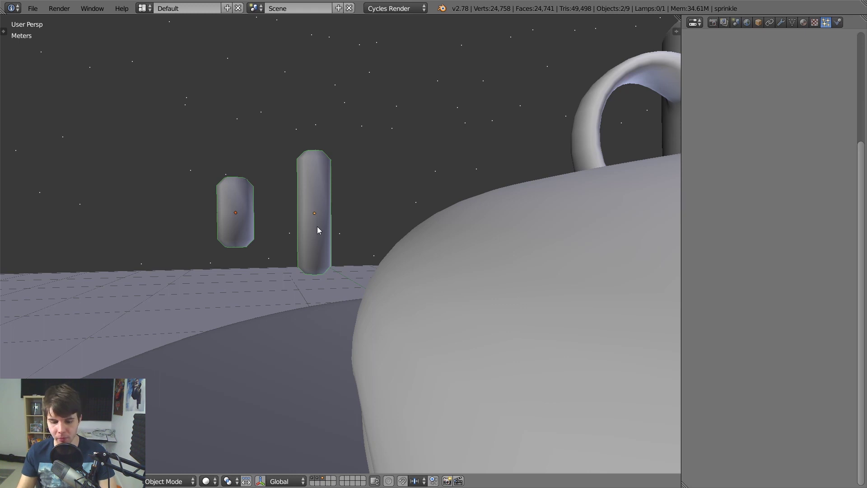
pyautogui.press('t')
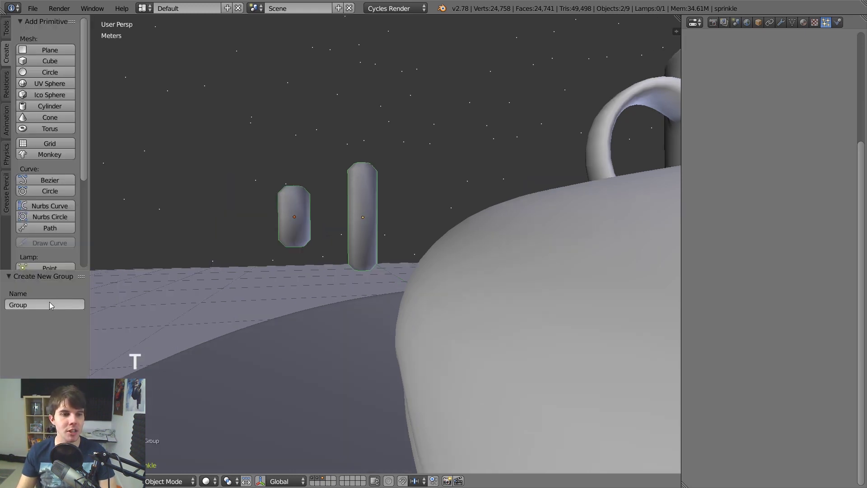
pyautogui.click(45, 305)
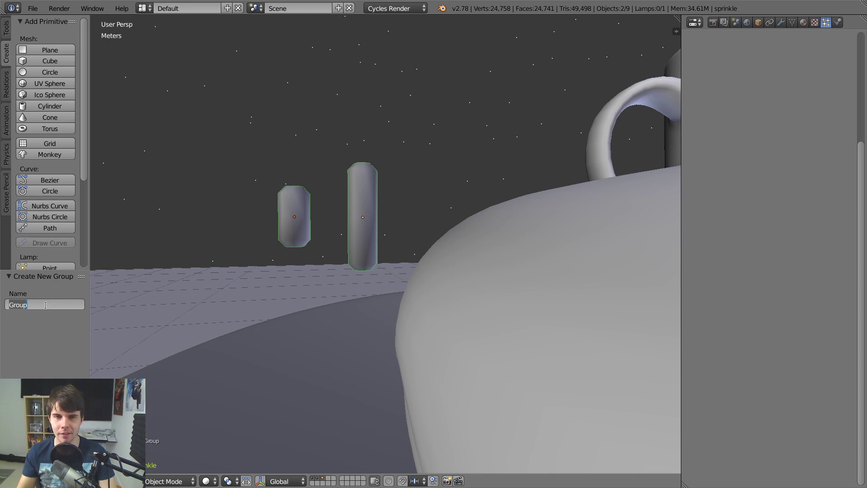
pyautogui.click(29, 334)
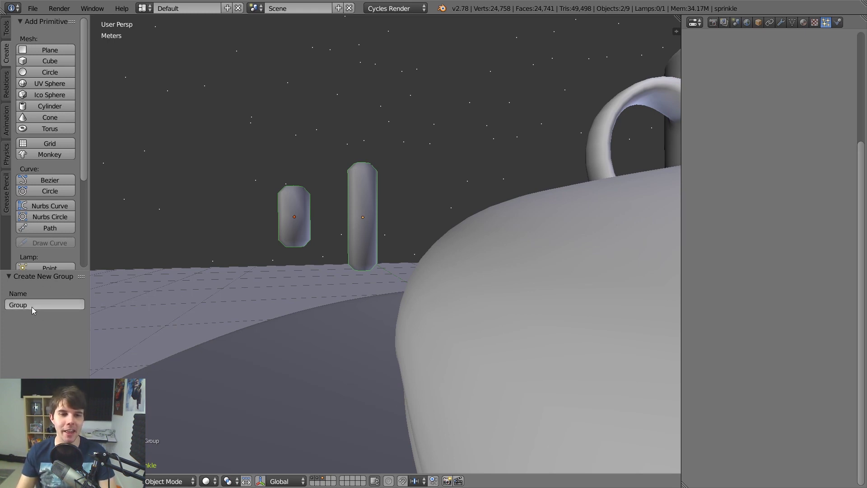
pyautogui.press('t')
# Reselect the long sprinkle after selecting other objects and check whether the group naming option is still offered
pyautogui.rightClick(450, 217)
pyautogui.scroll(-5, 450, 218)
pyautogui.rightClick(519, 175)
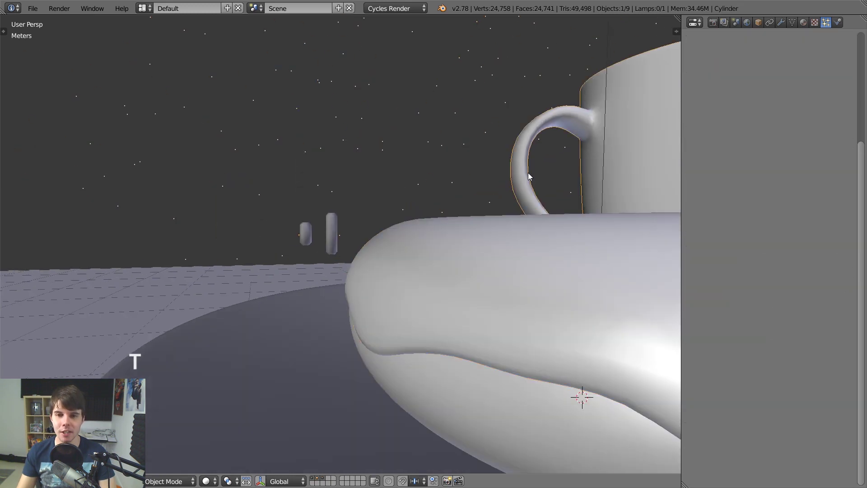
pyautogui.rightClick(332, 234)
pyautogui.press('t')
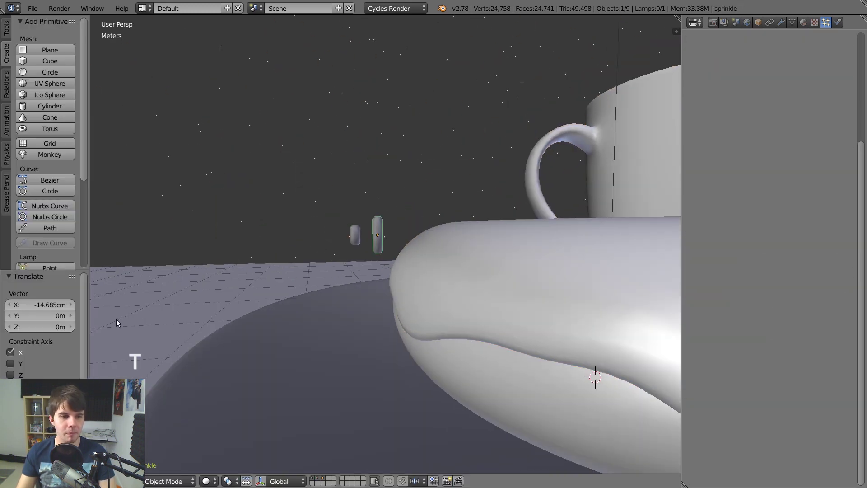
pyautogui.press('t')
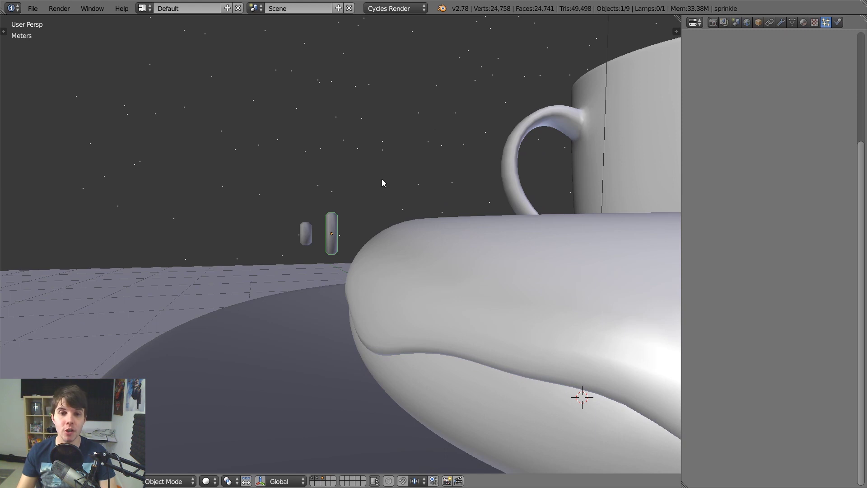
pyautogui.scroll(4, 346, 202)
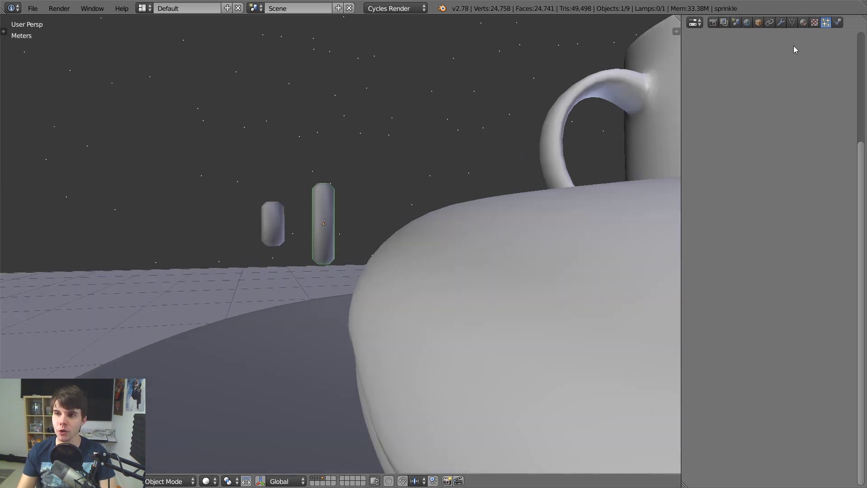
# Rename the long sprinkle's group to Sprinkles in its object properties
pyautogui.click(793, 23)
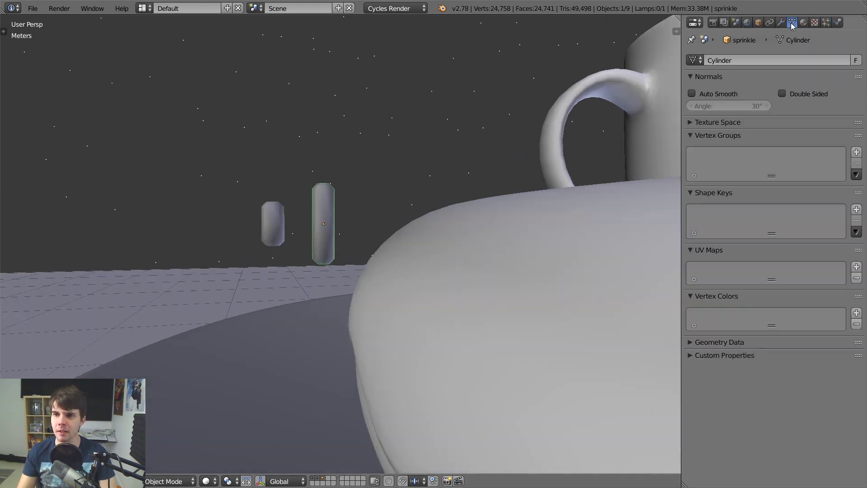
pyautogui.click(759, 22)
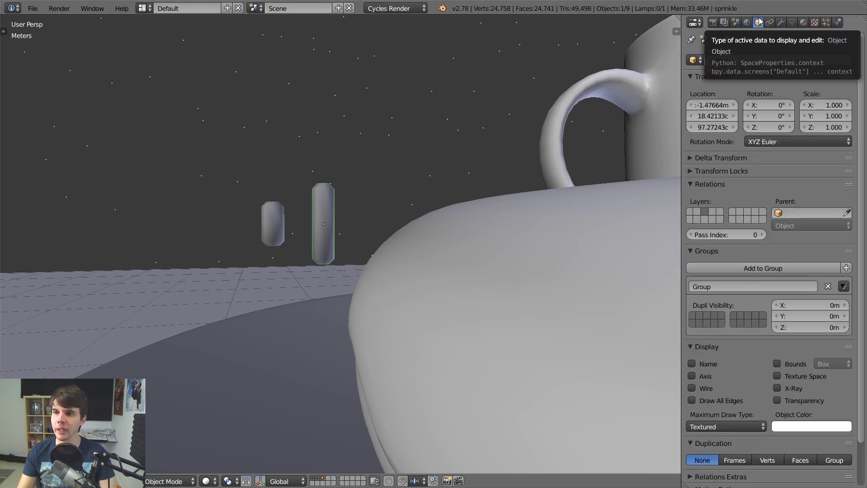
pyautogui.click(725, 287)
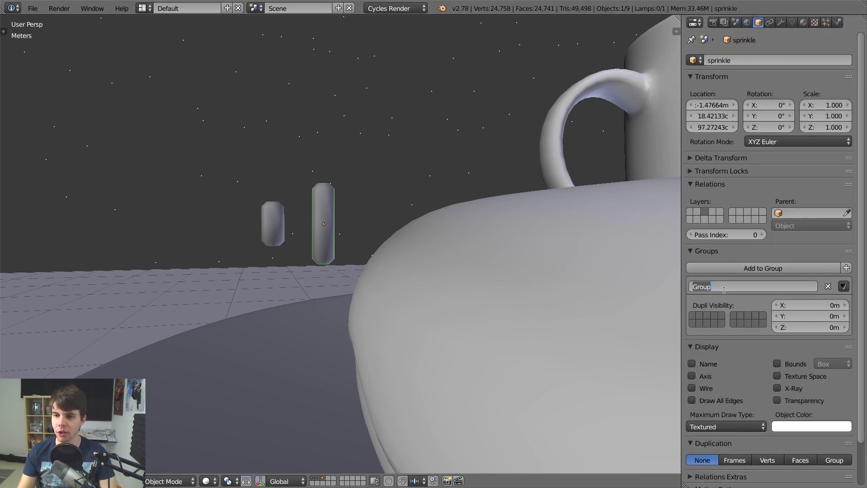
pyautogui.write('Sprinkles')
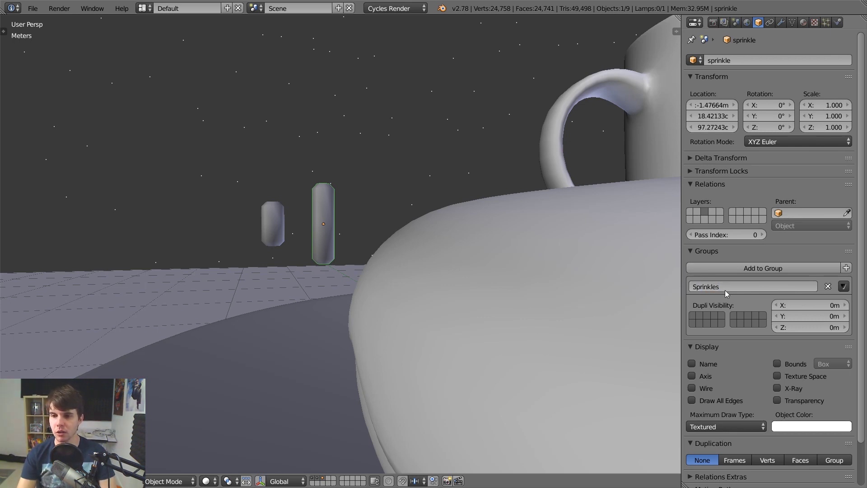
pyautogui.press('Return')
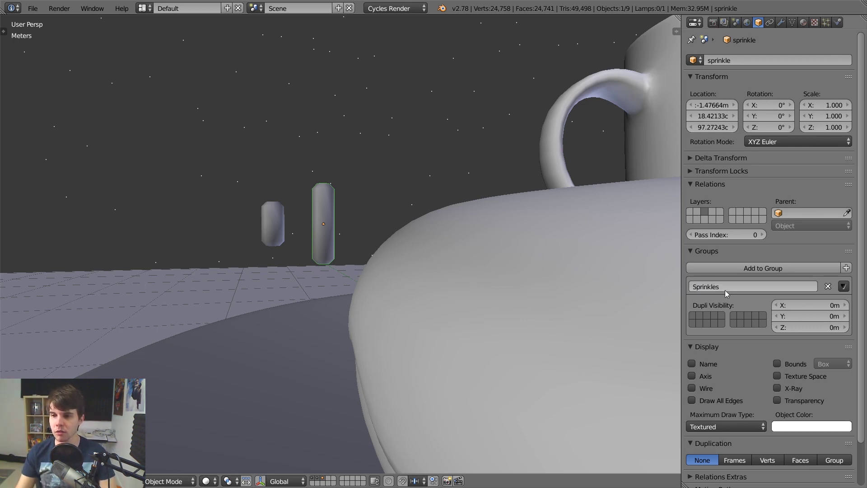
# Select the donut's icing and assign the Sprinkles group as its particle system's Dupli Group
pyautogui.scroll(-5, 416, 270)
pyautogui.scroll(3, 551, 285)
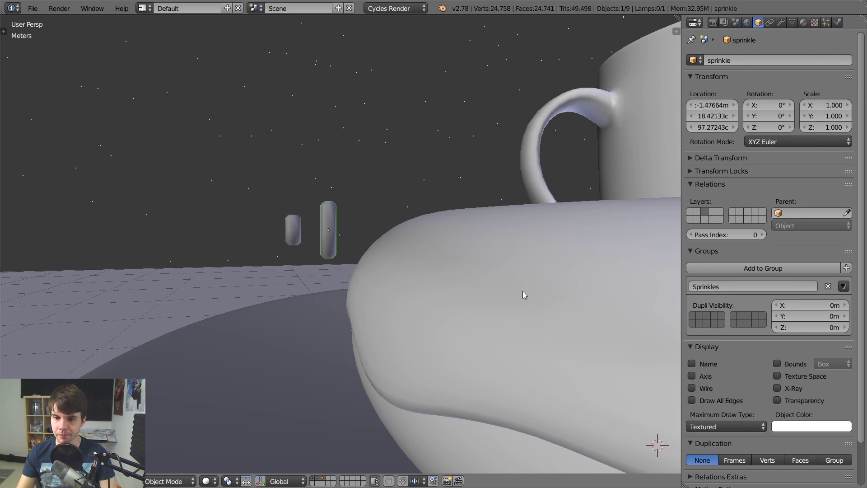
pyautogui.scroll(-2, 523, 294)
pyautogui.rightClick(430, 269)
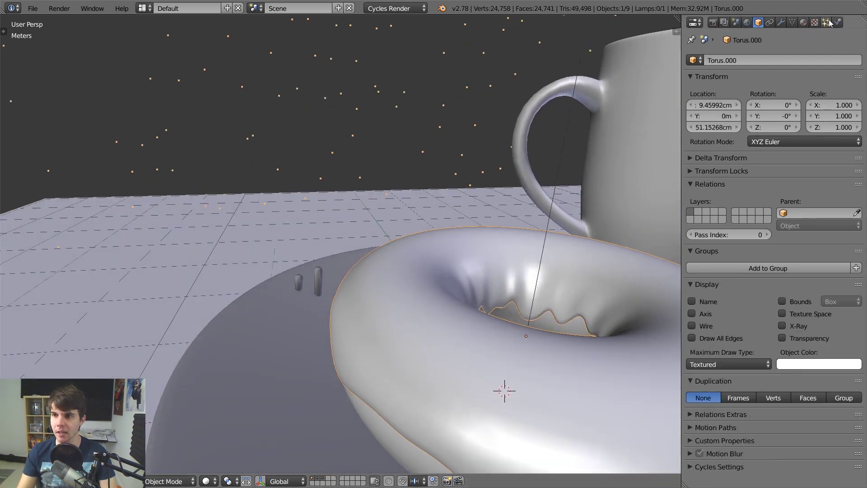
pyautogui.click(828, 21)
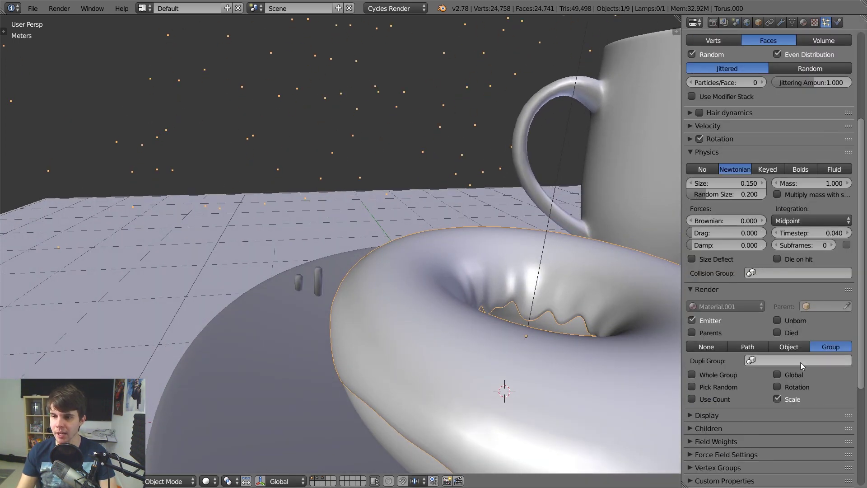
pyautogui.click(798, 361)
pyautogui.click(759, 376)
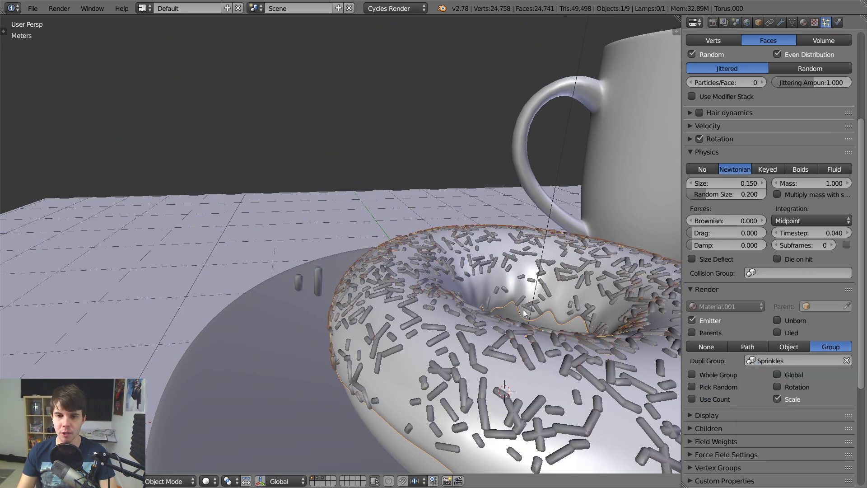
# Examine the mix of long and short sprinkles on the icing up close and from farther away
pyautogui.moveTo(515, 335); pyautogui.dragTo(441, 259, button='middle')
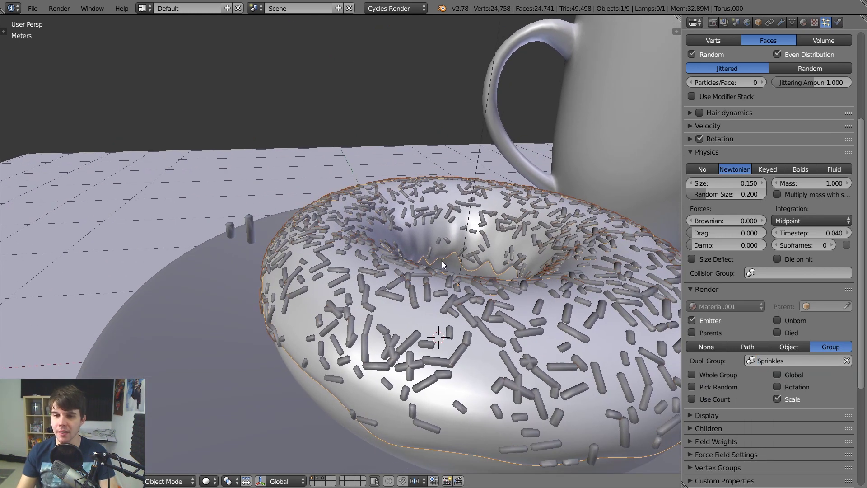
pyautogui.scroll(3, 185, 231)
pyautogui.rightClick(188, 199)
pyautogui.rightClick(428, 333)
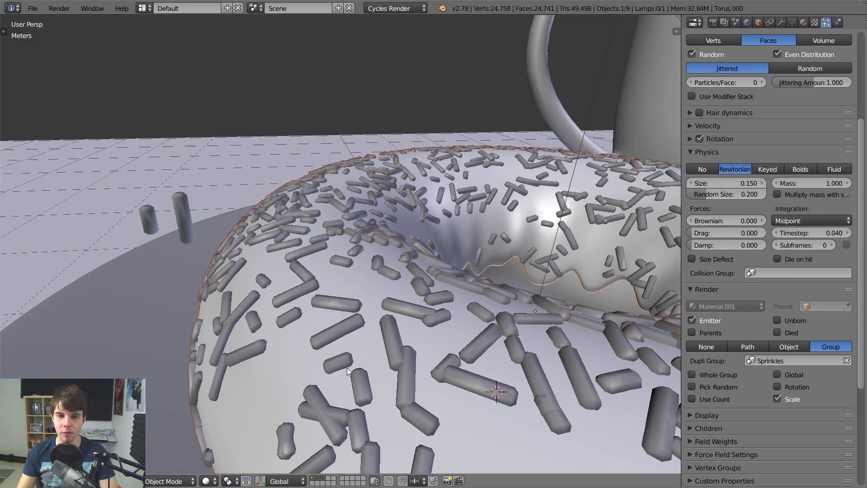
pyautogui.scroll(-5, 348, 372)
pyautogui.moveTo(350, 357); pyautogui.dragTo(429, 249, button='middle')
pyautogui.scroll(4, 391, 248)
pyautogui.scroll(-5, 380, 243)
pyautogui.scroll(3, 429, 250)
pyautogui.moveTo(402, 207); pyautogui.dragTo(443, 177, button='middle')
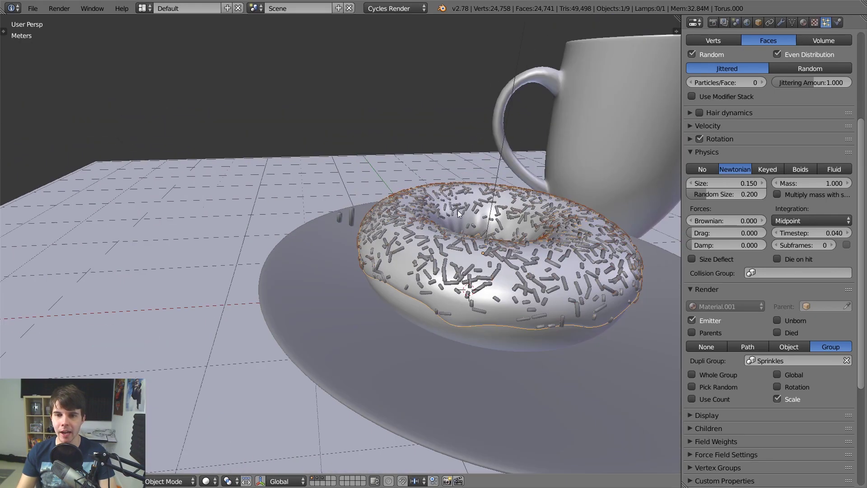
# Preview the sprinkled donut in rendered shading from several angles, then return to solid shading
pyautogui.hotkey('shift', 'z')
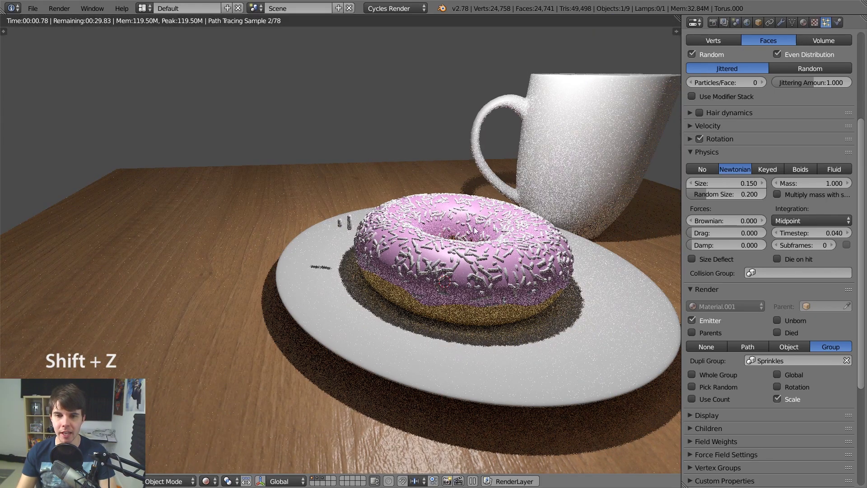
pyautogui.keyDown('shift'); pyautogui.moveTo(474, 227); pyautogui.dragTo(421, 228, button='middle'); pyautogui.keyUp('shift')
pyautogui.scroll(1, 421, 230)
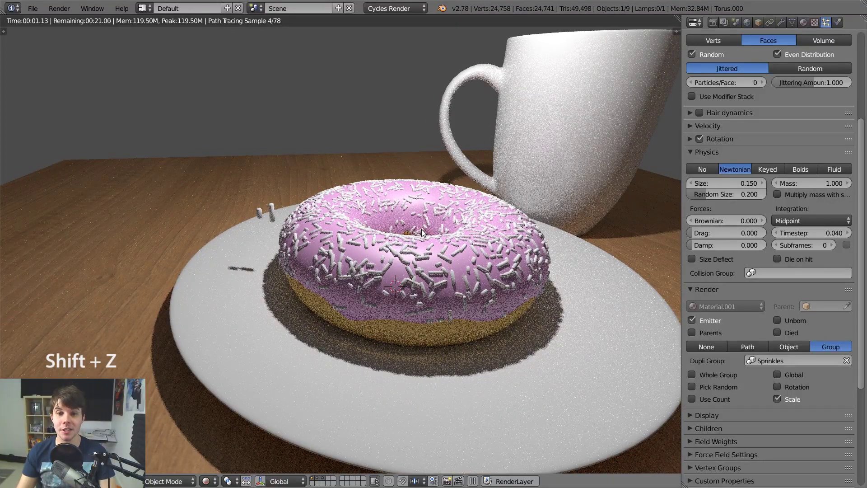
pyautogui.moveTo(424, 229); pyautogui.dragTo(441, 245, button='middle')
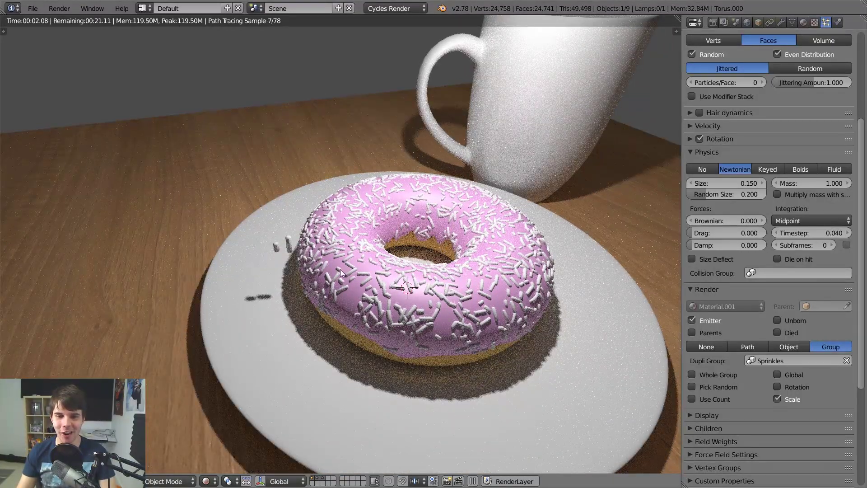
pyautogui.scroll(2, 341, 270)
pyautogui.hotkey('shift', 'z')
# Select the long sprinkle and split the 3D view into two side-by-side viewports
pyautogui.moveTo(341, 269)
pyautogui.mouseDown(button='middle')
pyautogui.moveTo(286, 255)
pyautogui.moveTo(281, 209)
pyautogui.moveTo(351, 231)
pyautogui.moveTo(339, 187)
pyautogui.mouseUp(button='middle')
pyautogui.rightClick(339, 186)
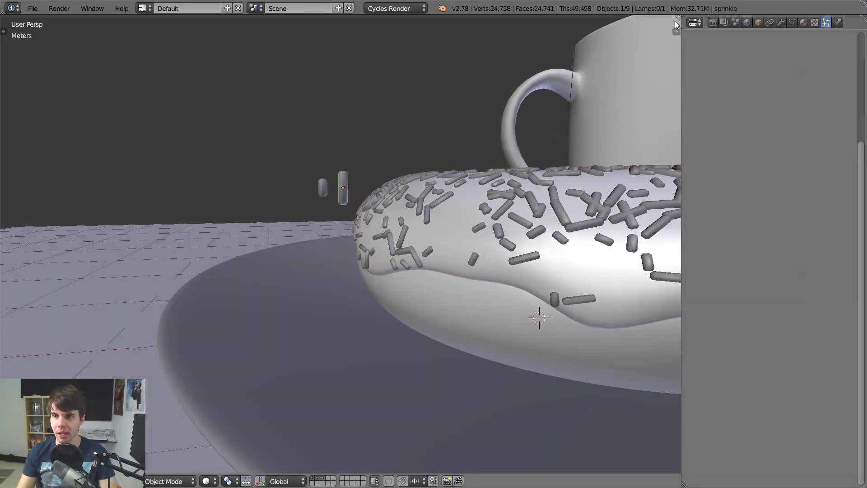
pyautogui.moveTo(677, 18); pyautogui.dragTo(342, 182)
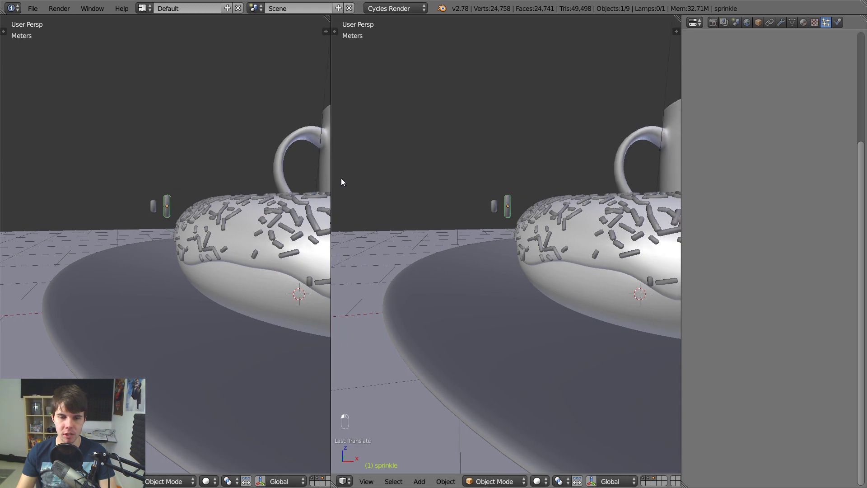
# Change the second 3D view into a Node Editor and create a new material for the long sprinkle
pyautogui.click(345, 481)
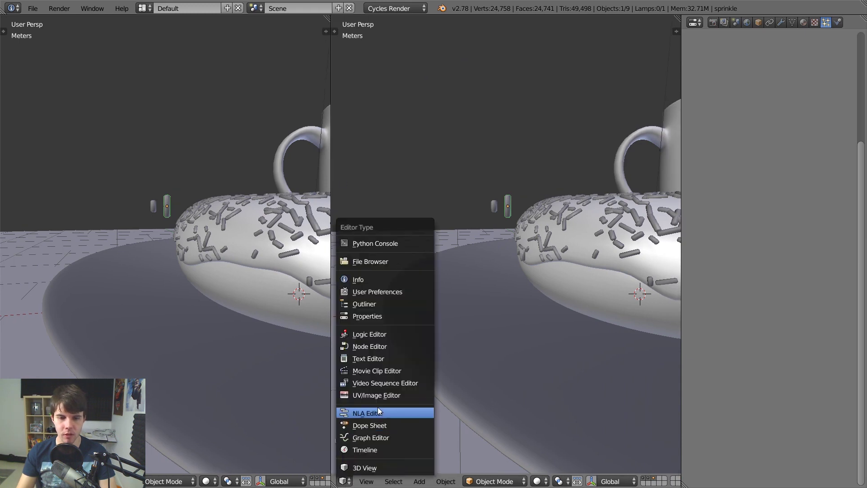
pyautogui.click(389, 347)
pyautogui.press('n')
pyautogui.press('n')
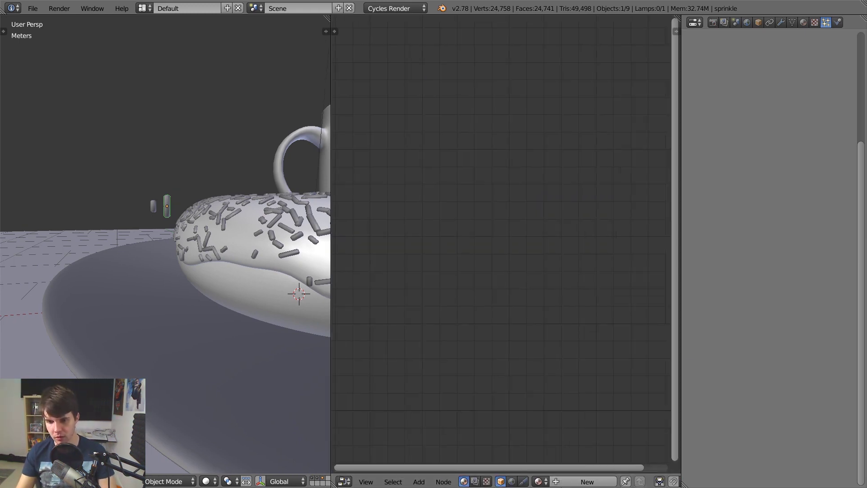
pyautogui.click(587, 482)
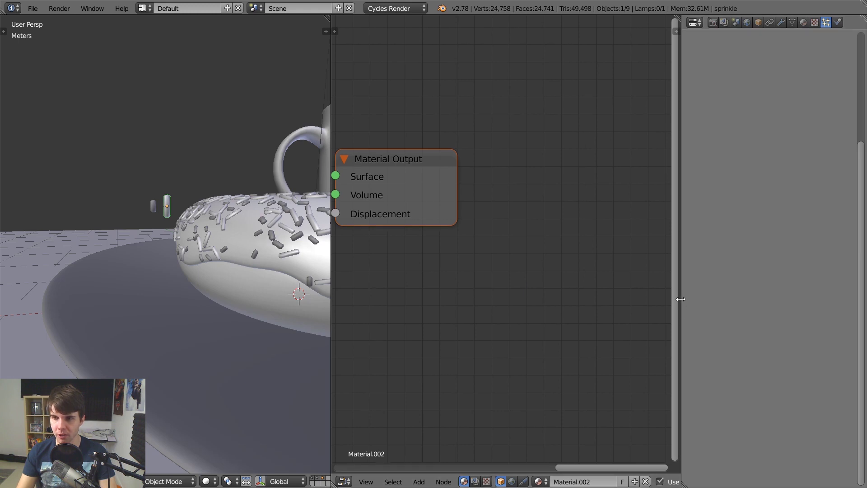
# Move the Diffuse BSDF node farther from the Material Output node, and keep the long sprinkle selected
pyautogui.moveTo(529, 170); pyautogui.dragTo(662, 165, button='middle')
pyautogui.scroll(-3, 504, 224)
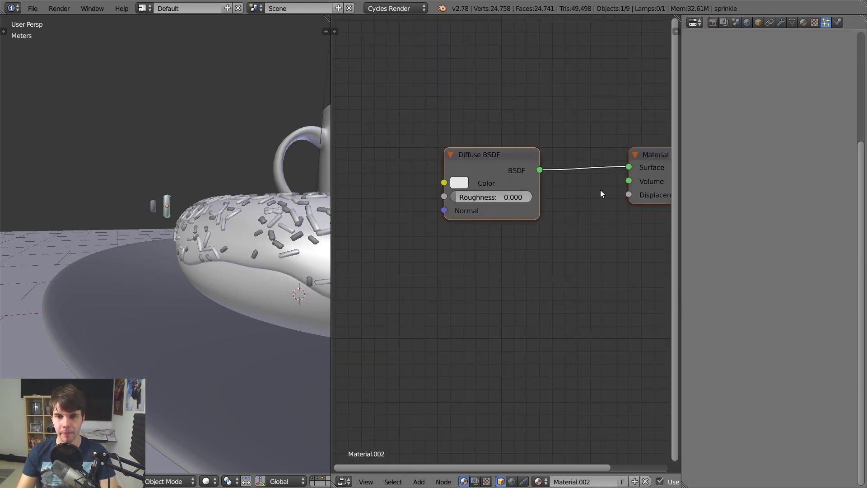
pyautogui.moveTo(497, 175); pyautogui.dragTo(439, 166)
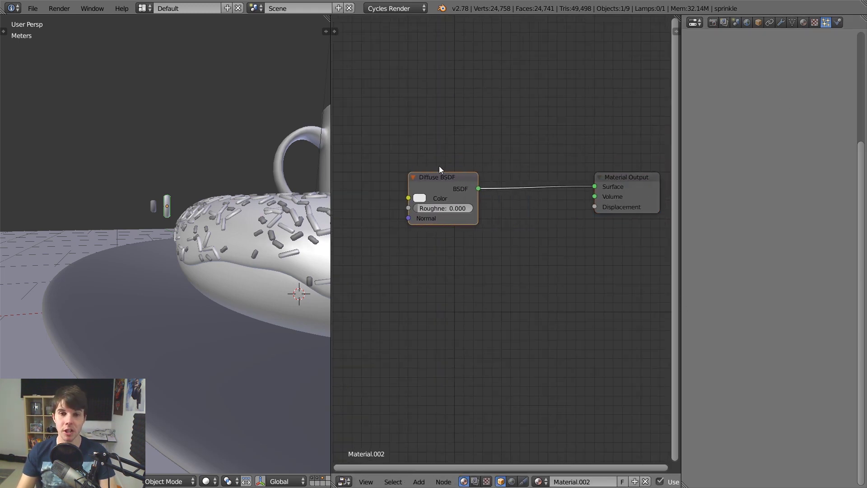
pyautogui.rightClick(273, 147)
pyautogui.rightClick(168, 205)
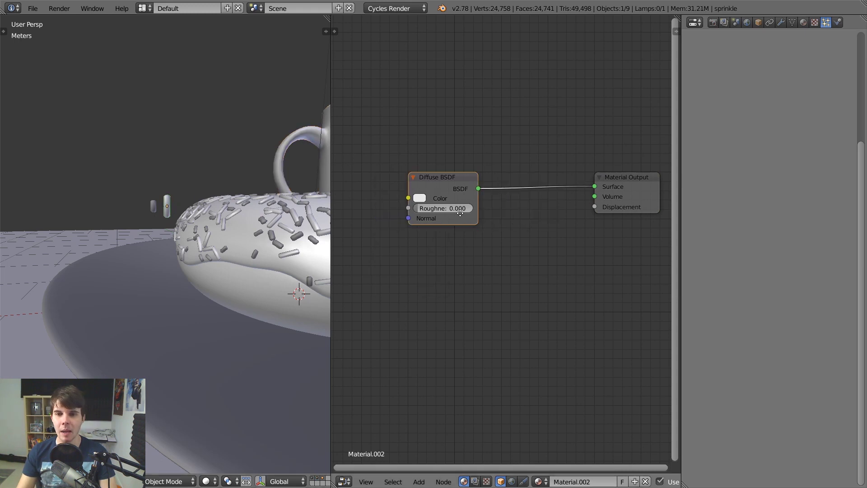
# Insert a Mix Shader on the link between the Diffuse BSDF and the Material Output
pyautogui.scroll(2, 460, 213)
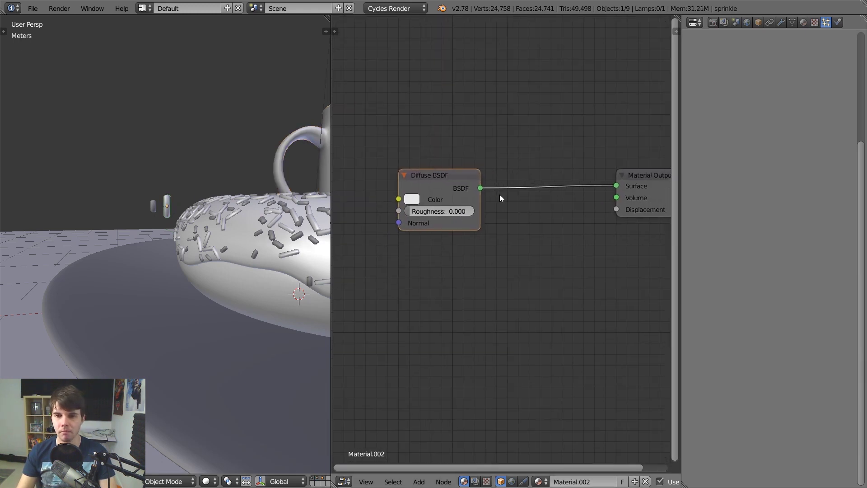
pyautogui.scroll(-1, 501, 198)
pyautogui.hotkey('shift', 'a')
pyautogui.moveTo(482, 246)
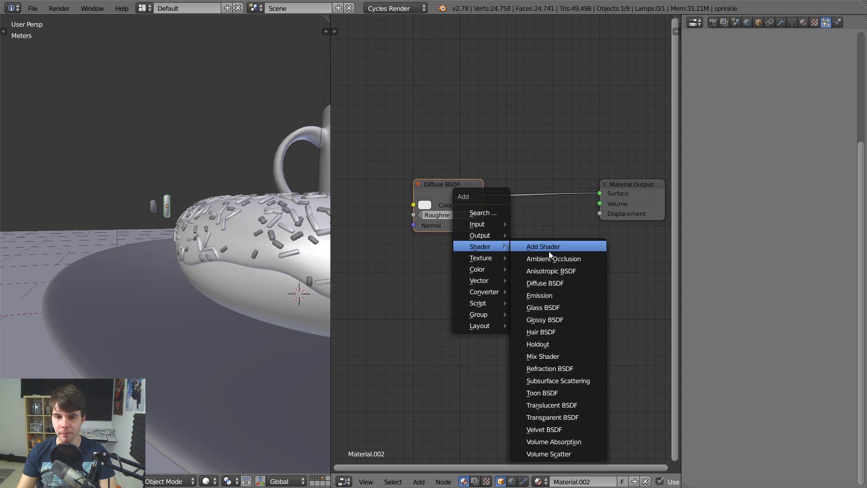
pyautogui.click(552, 355)
pyautogui.click(522, 181)
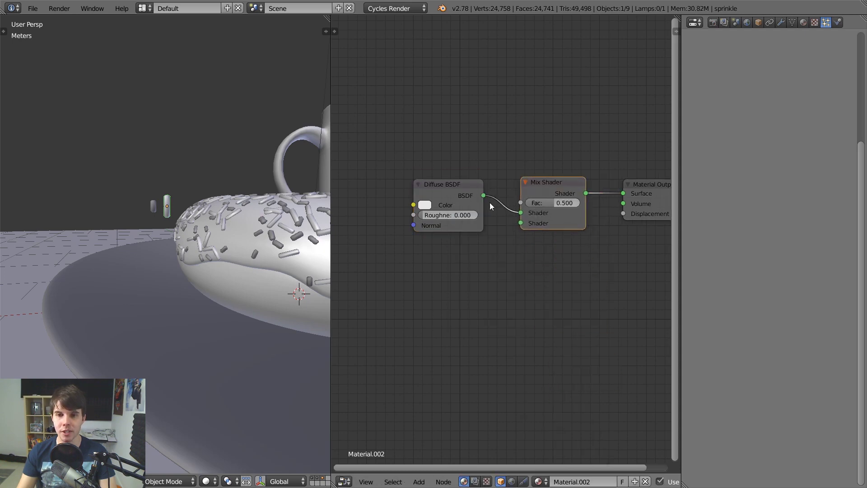
# Switch to the browser, view the white-iced donut photo as a sprinkle colour reference, and return to Blender
pyautogui.hotkey('alt', 'Tab')
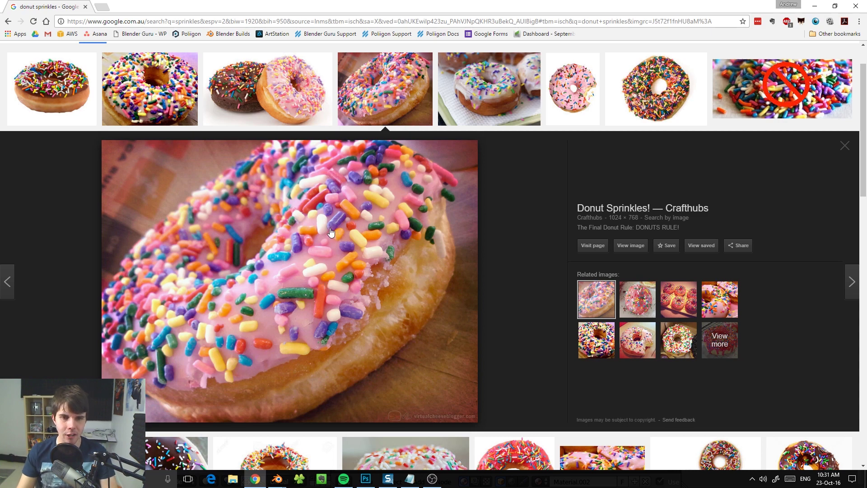
pyautogui.click(147, 93)
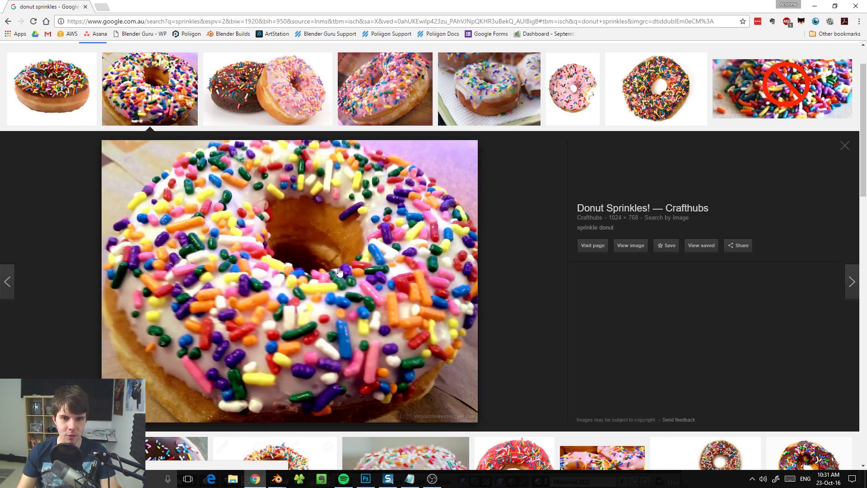
pyautogui.hotkey('alt', 'Tab')
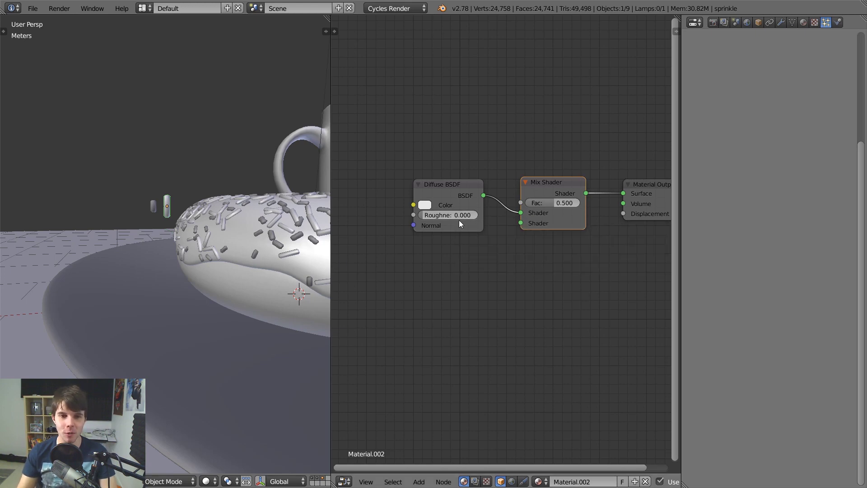
# Examine the sprinkle's mesh and the sprinkles on the donut up close, and compare them with the browser's reference photo
pyautogui.scroll(3, 182, 197)
pyautogui.press('Tab')
pyautogui.scroll(3, 172, 157)
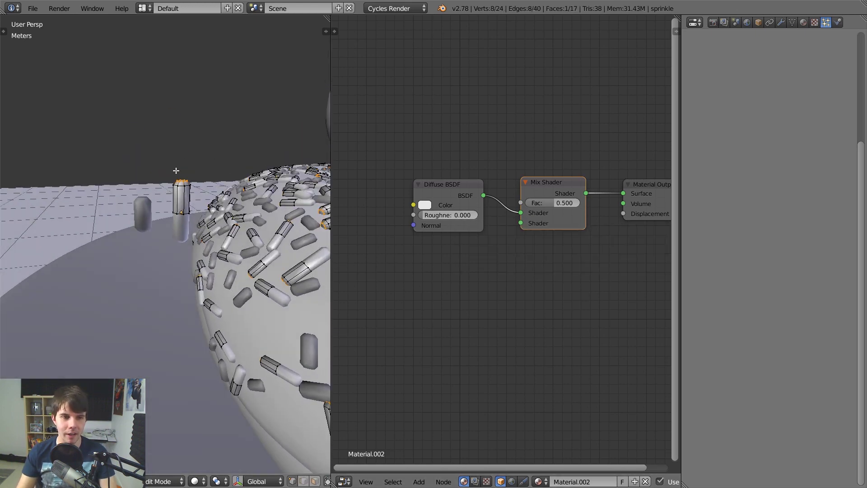
pyautogui.press('Tab')
pyautogui.scroll(-3, 223, 161)
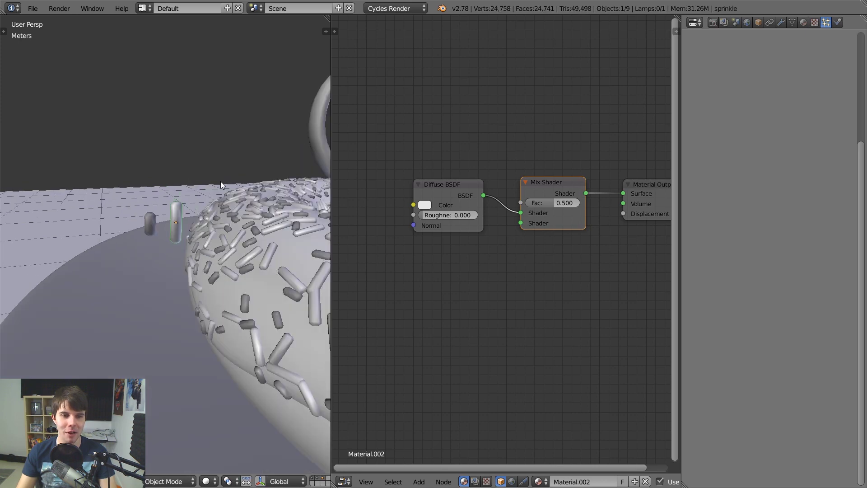
pyautogui.scroll(-3, 166, 185)
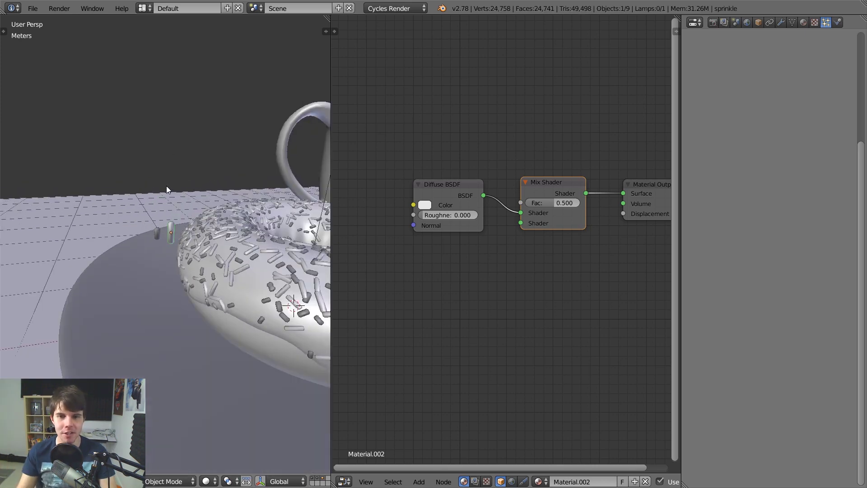
pyautogui.scroll(3, 166, 185)
pyautogui.moveTo(166, 186); pyautogui.dragTo(160, 173, button='middle')
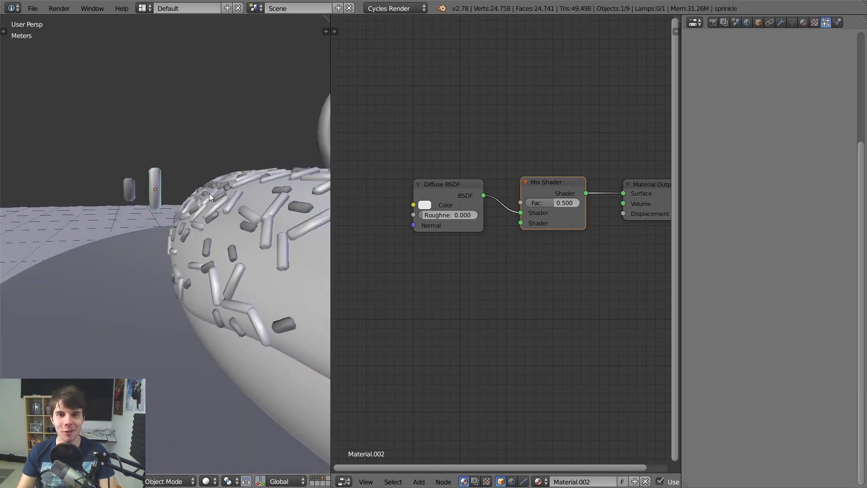
pyautogui.hotkey('alt', 'Tab')
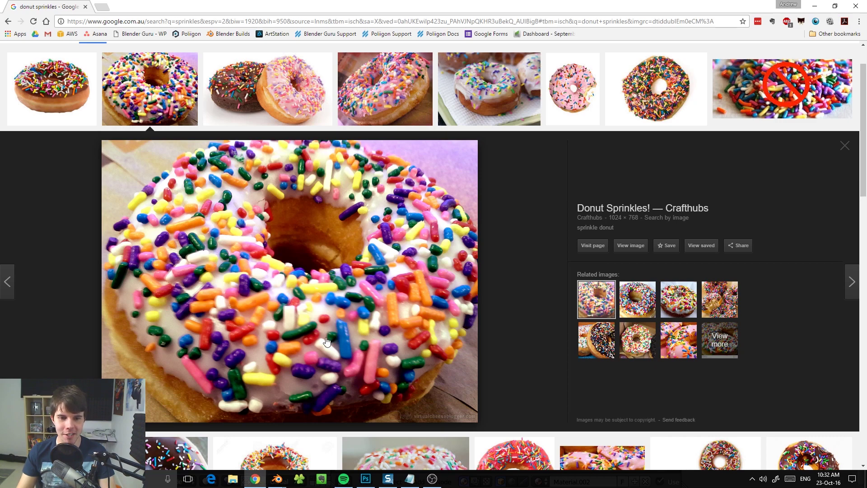
pyautogui.hotkey('alt', 'Tab')
# Add a Glossy BSDF, connect it to the Mix Shader's second shader input, and set the mix factor to 0.1
pyautogui.moveTo(541, 199); pyautogui.dragTo(549, 180, button='middle')
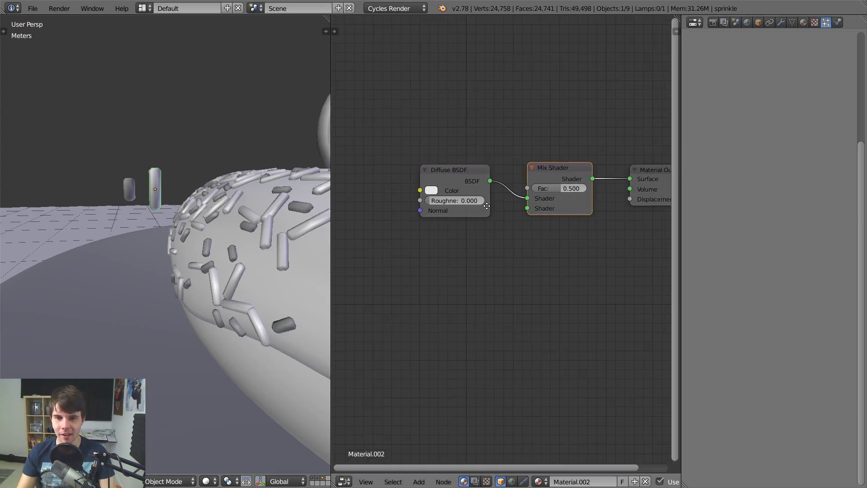
pyautogui.hotkey('shift', 'a')
pyautogui.moveTo(467, 229)
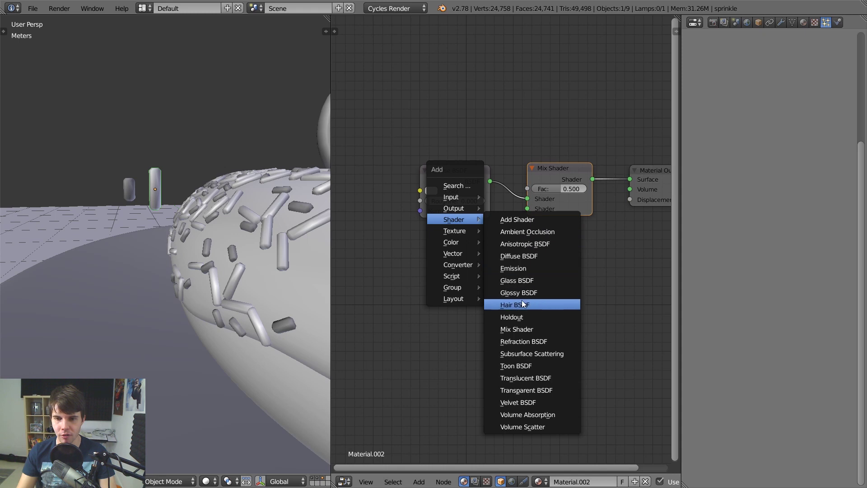
pyautogui.click(521, 294)
pyautogui.click(416, 228)
pyautogui.moveTo(487, 246); pyautogui.dragTo(539, 189)
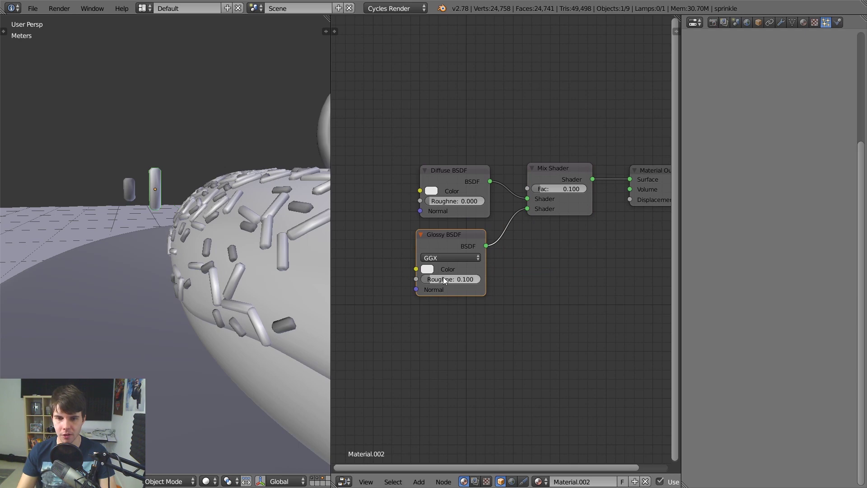
# Preview the sprinkles in rendered shading from a view across the top of the donut
pyautogui.scroll(2, 162, 195)
pyautogui.hotkey('shift', 'z')
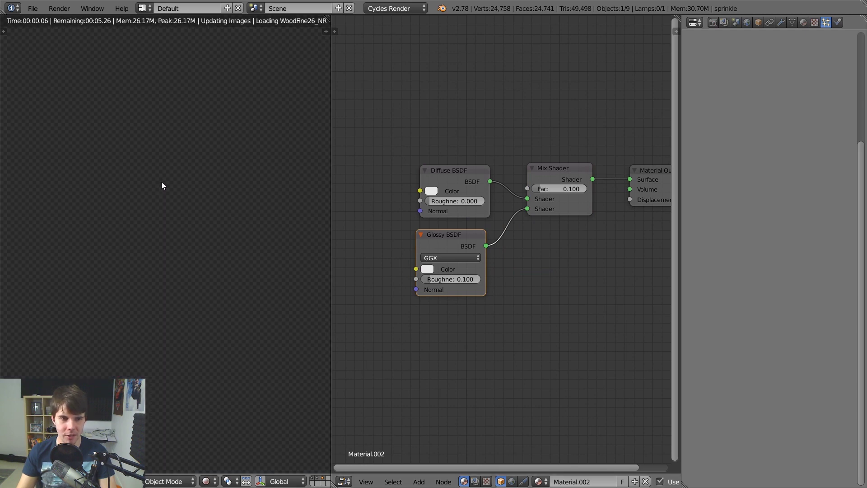
pyautogui.moveTo(267, 178); pyautogui.dragTo(218, 284, button='middle')
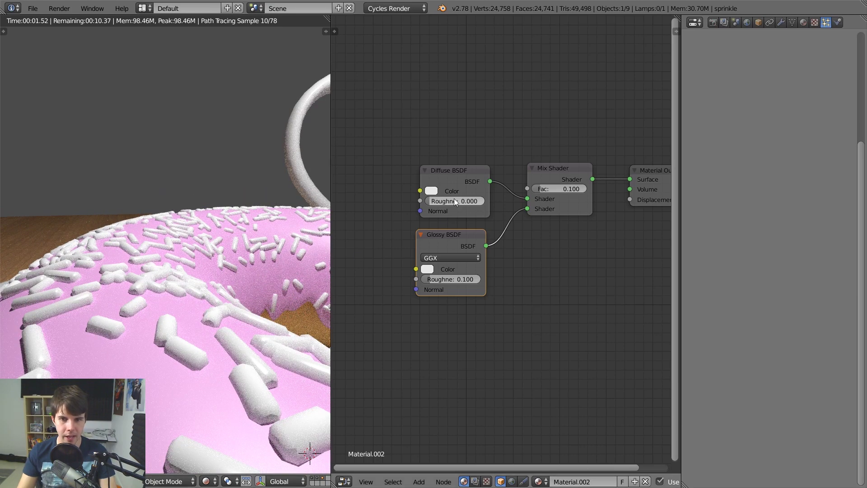
# Check the donut reference photo and set the Diffuse BSDF colour to blue, R 0.141, G 0.308, B 0.800
pyautogui.click(432, 190)
pyautogui.hotkey('alt', 'Tab')
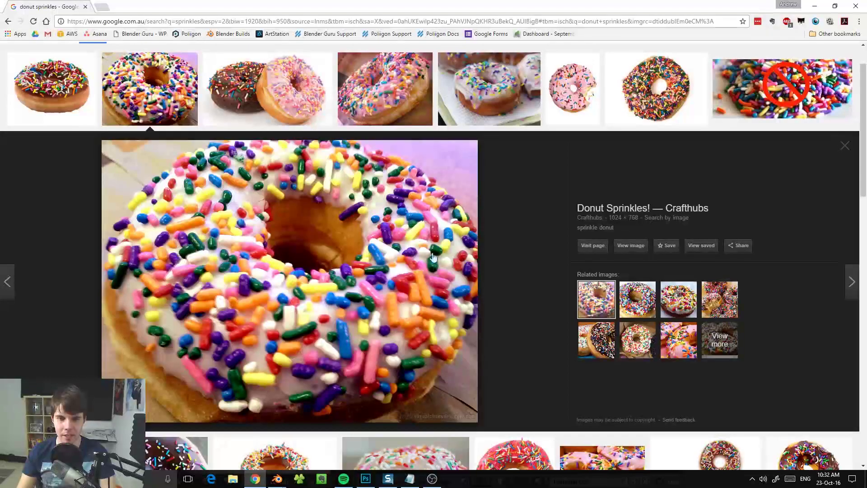
pyautogui.hotkey('alt', 'Tab')
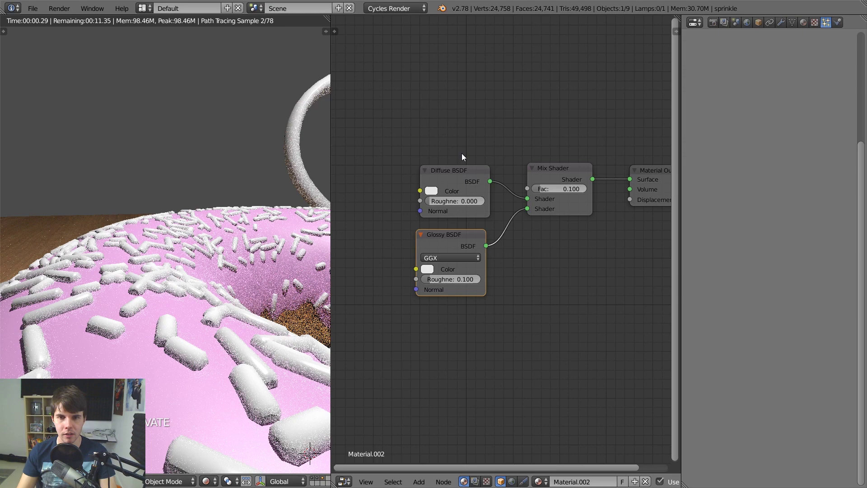
pyautogui.click(431, 190)
pyautogui.click(476, 75)
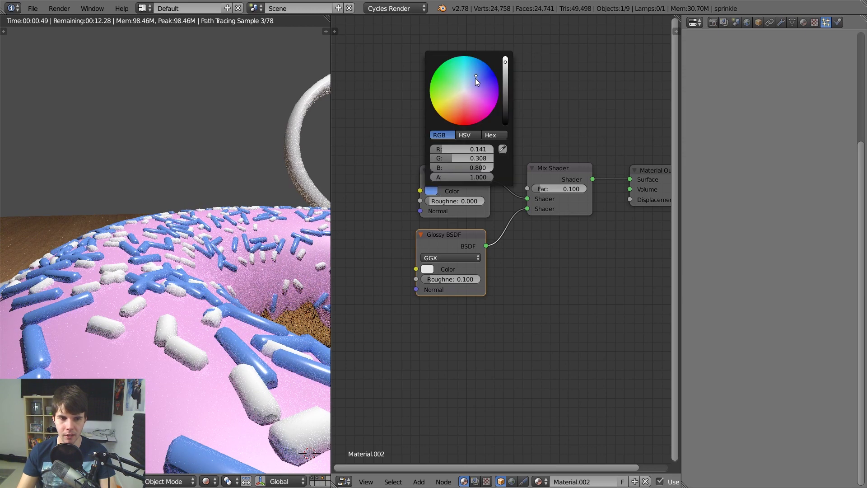
# Reduce the Mix Shader factor to 0.04 for a subtler gloss on the blue sprinkles
pyautogui.scroll(-2, 214, 333)
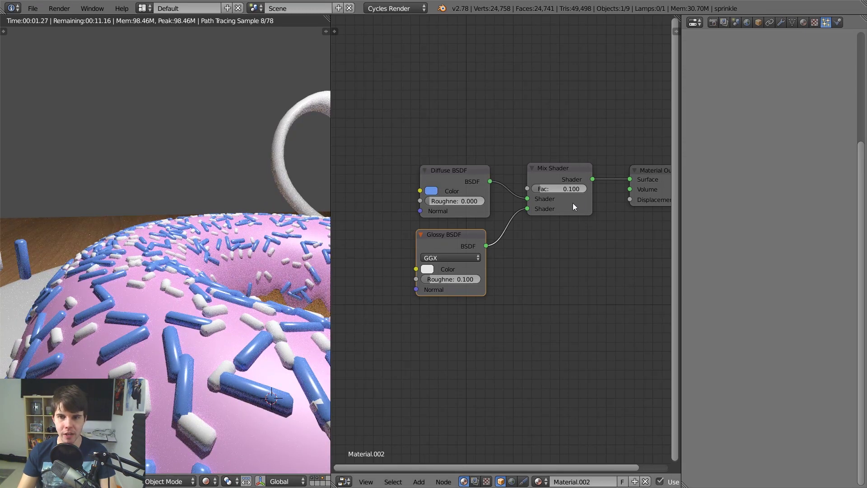
pyautogui.moveTo(566, 189); pyautogui.dragTo(564, 189)
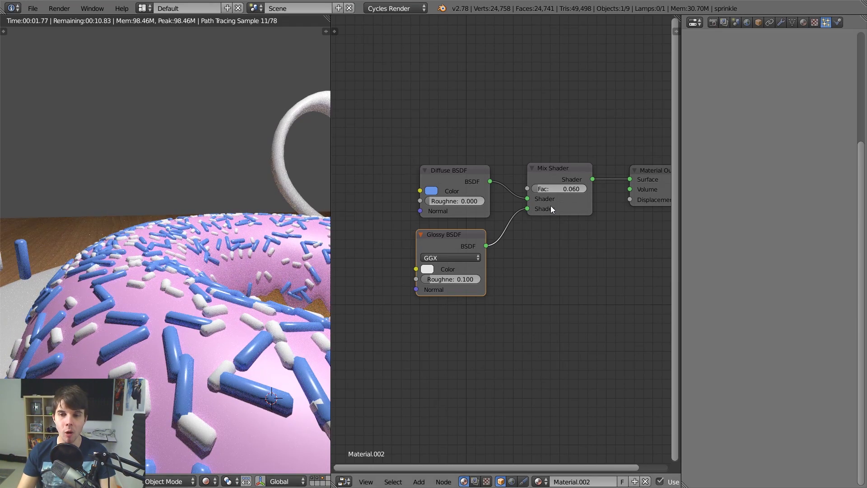
pyautogui.click(555, 187)
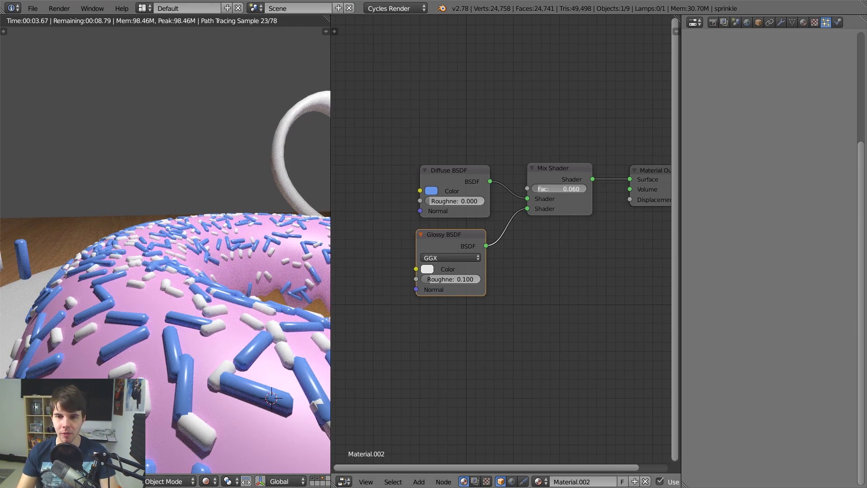
pyautogui.moveTo(557, 188); pyautogui.dragTo(538, 188)
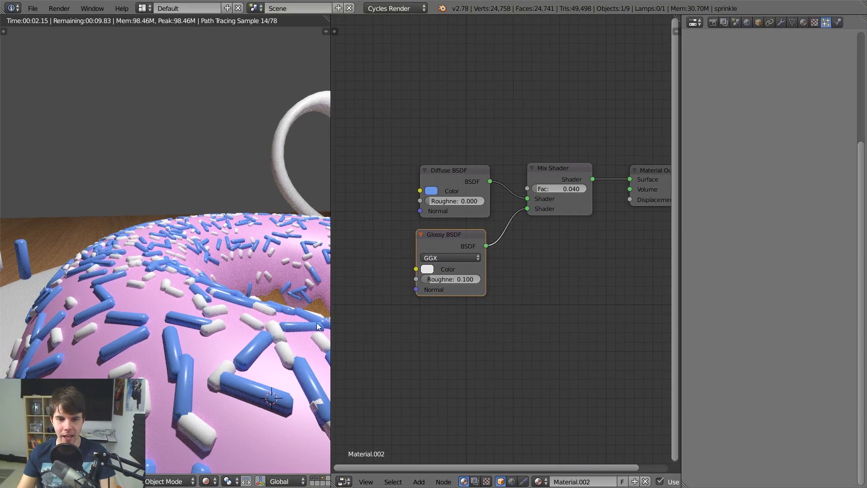
# Examine the rendered donut from farther away and return to solid shading close to the two source sprinkles
pyautogui.scroll(-3, 226, 345)
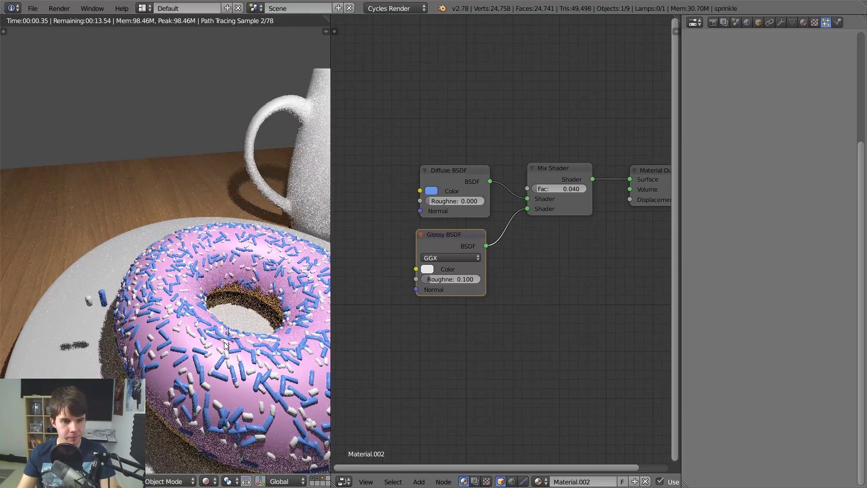
pyautogui.scroll(5, 226, 311)
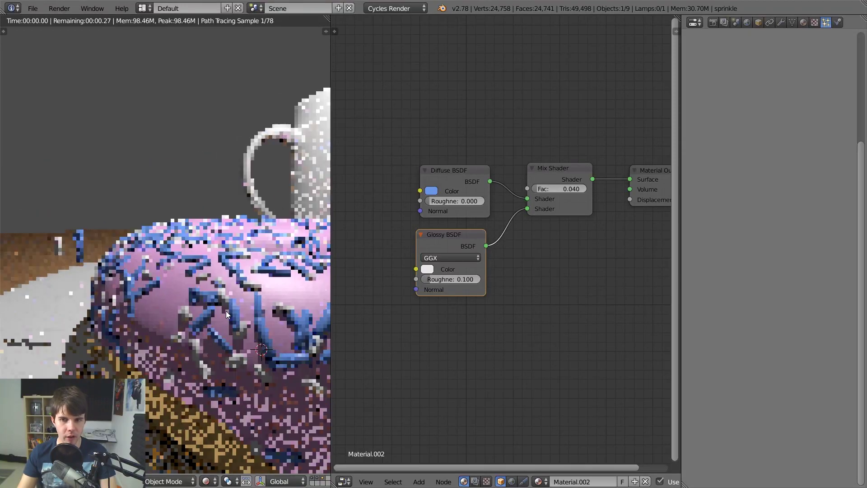
pyautogui.moveTo(233, 272)
pyautogui.mouseDown(button='middle')
pyautogui.moveTo(197, 256)
pyautogui.moveTo(204, 263)
pyautogui.moveTo(131, 276)
pyautogui.moveTo(170, 233)
pyautogui.moveTo(187, 238)
pyautogui.moveTo(156, 240)
pyautogui.mouseUp(button='middle')
pyautogui.hotkey('shift', 'z')
pyautogui.scroll(6, 156, 241)
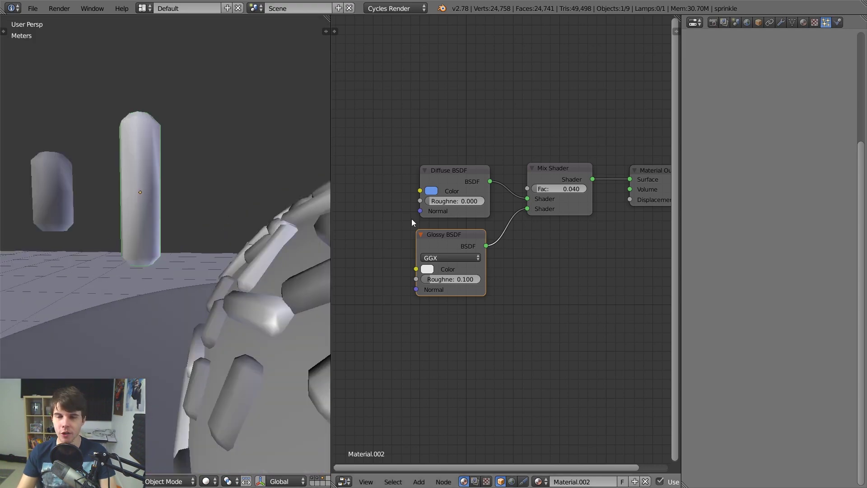
pyautogui.scroll(-4, 116, 197)
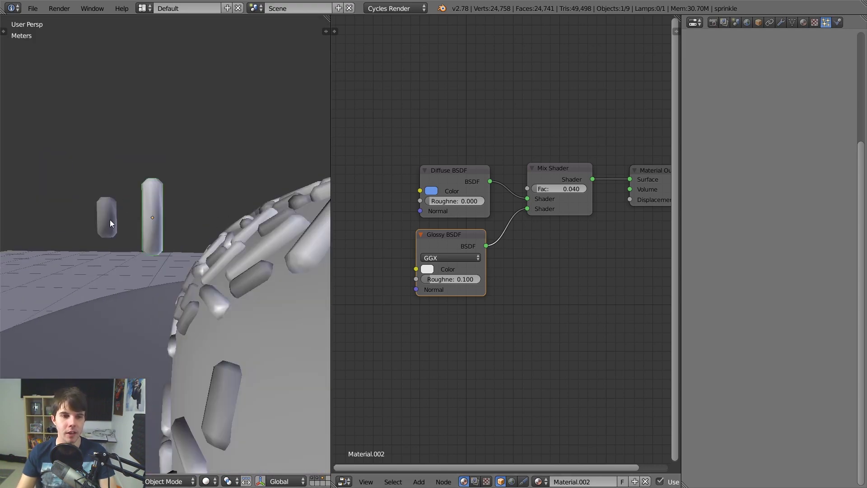
# Compare the two source sprinkles' materials and leave the short sprinkle selected
pyautogui.rightClick(112, 215)
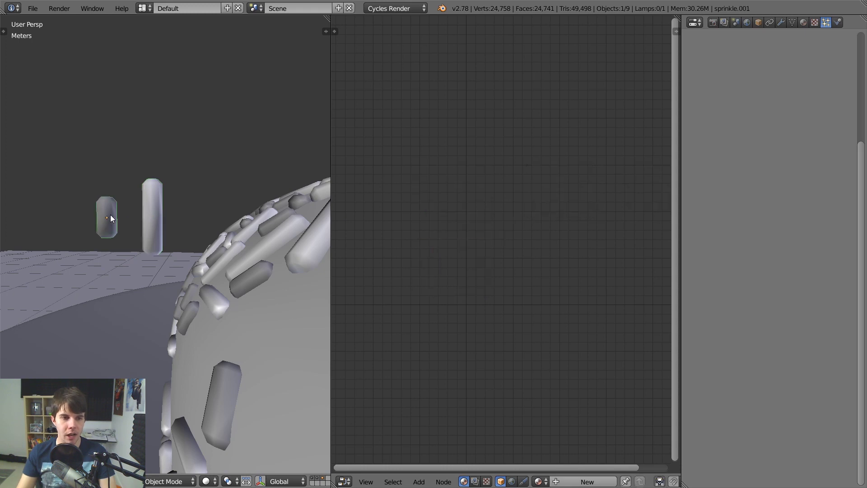
pyautogui.rightClick(152, 201)
pyautogui.rightClick(113, 222)
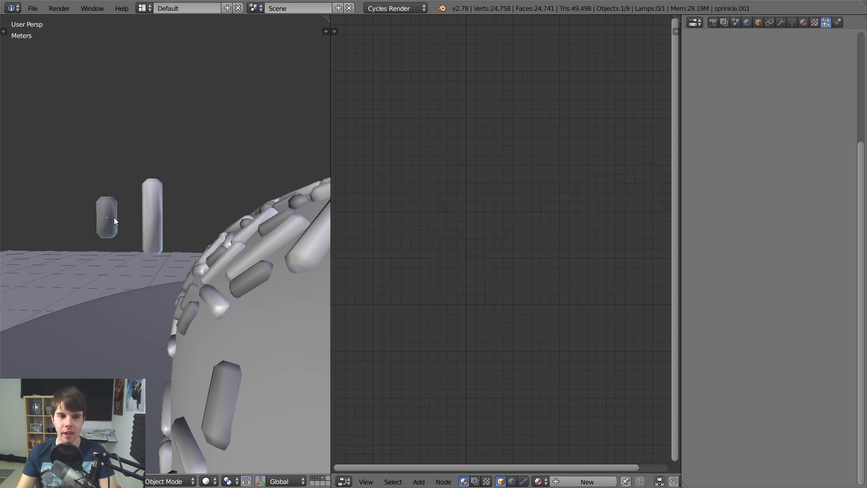
pyautogui.click(805, 22)
pyautogui.click(694, 96)
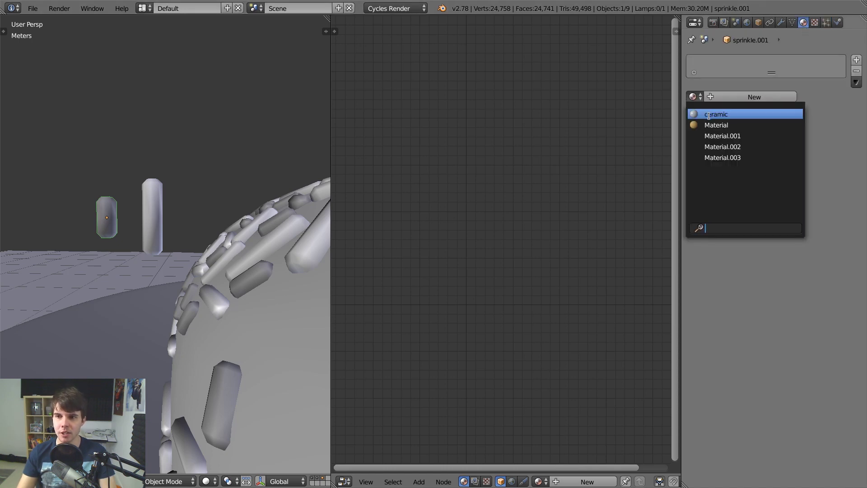
pyautogui.click(204, 177)
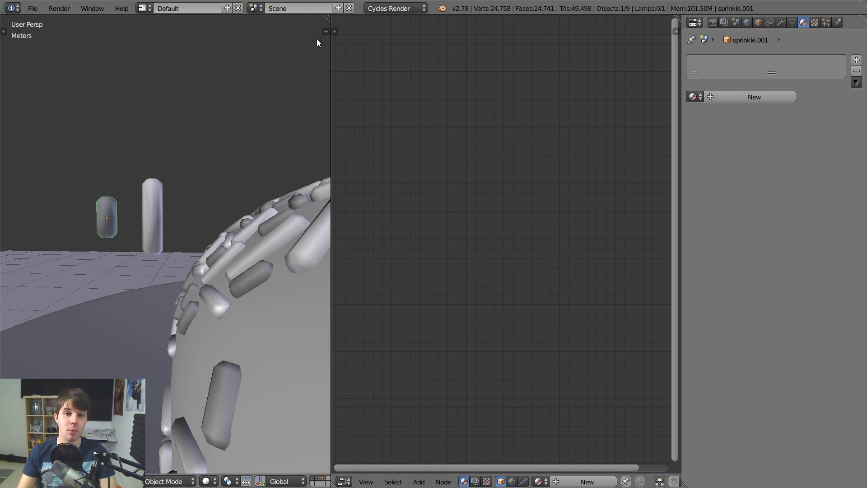
# Link the long source sprinkle's blue material to the short source sprinkle
pyautogui.scroll(-3, 266, 110)
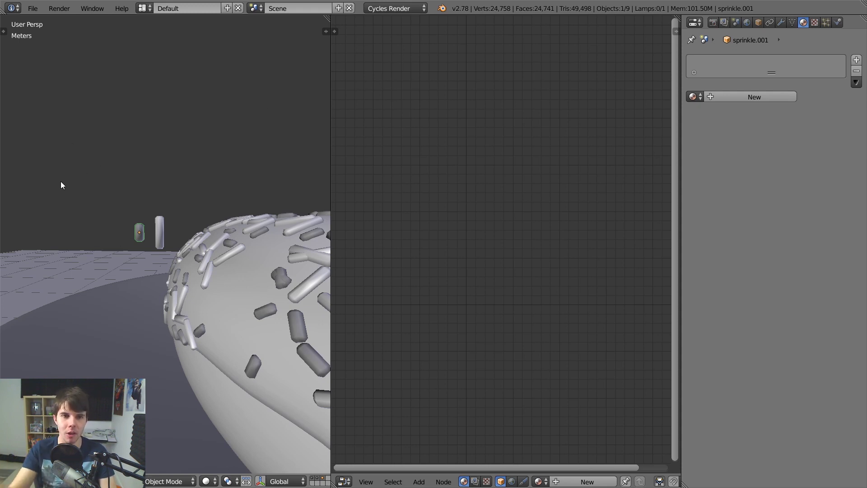
pyautogui.moveTo(61, 182); pyautogui.dragTo(100, 200, button='middle')
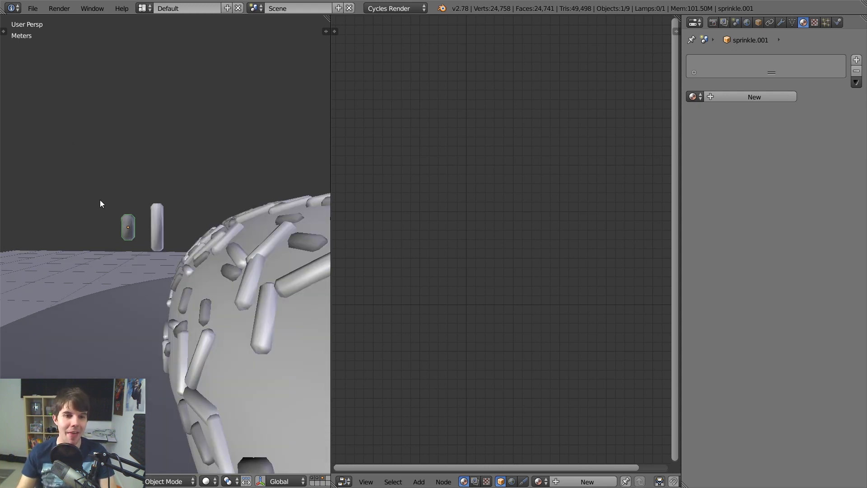
pyautogui.keyDown('shift'); pyautogui.rightClick(160, 222); pyautogui.keyUp('shift')
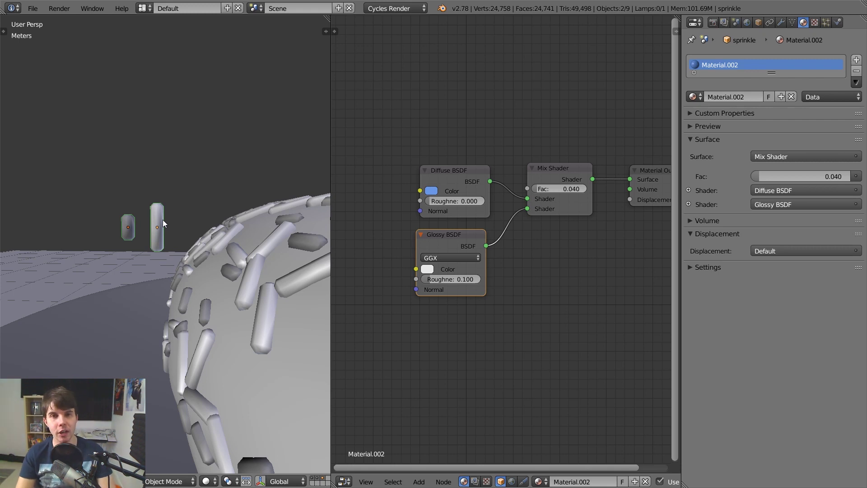
pyautogui.hotkey('ctrl', 'l')
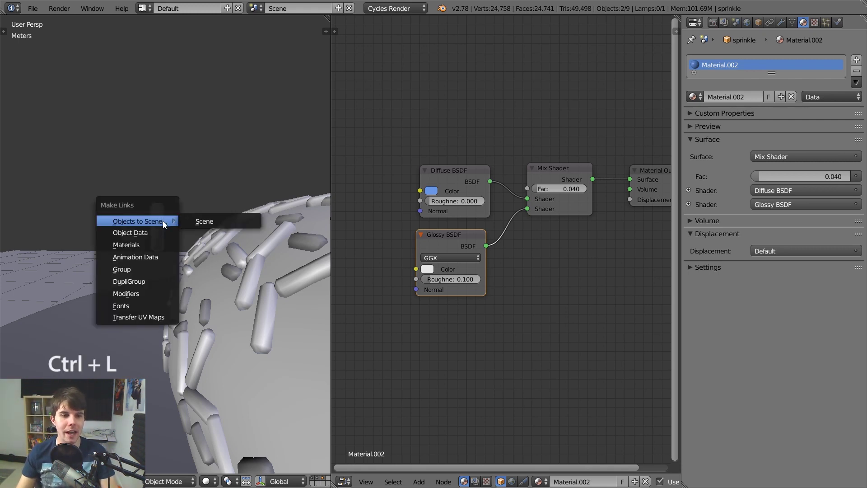
pyautogui.click(143, 245)
# Check the material assigned to each of the two source sprinkles, ending with the short one selected
pyautogui.rightClick(128, 228)
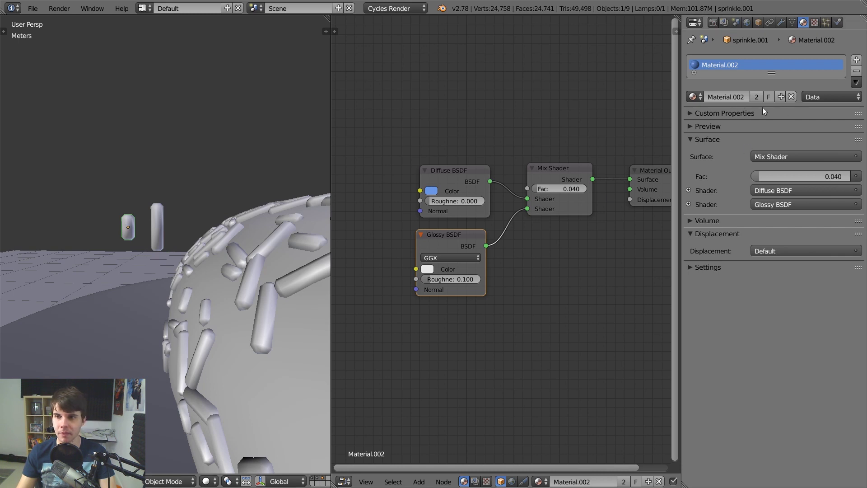
pyautogui.rightClick(156, 213)
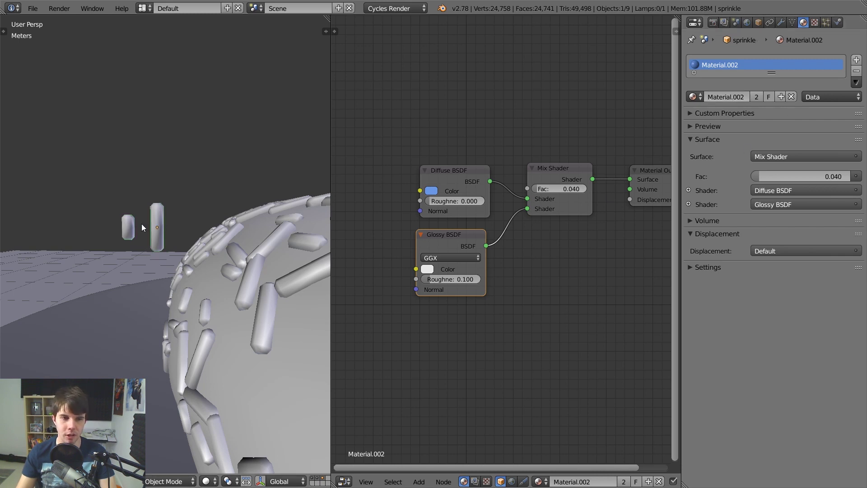
pyautogui.rightClick(127, 228)
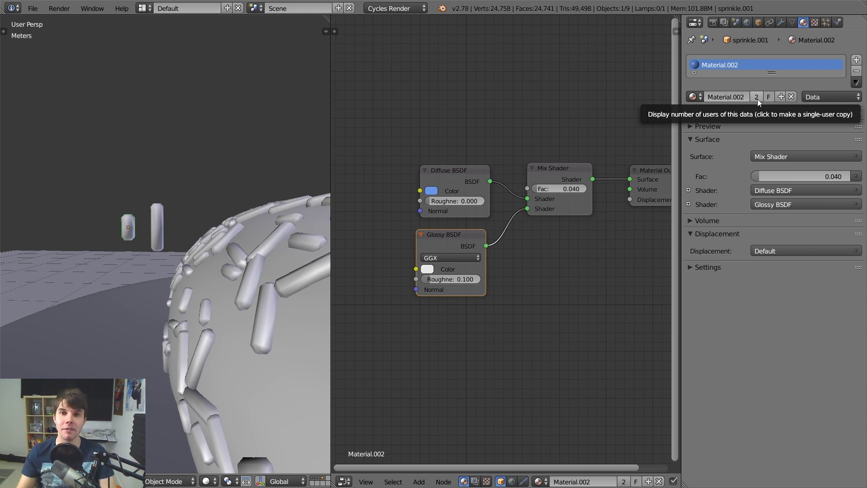
# Switch the 3D view to rendered shading and examine the whole donut with its blue sprinkles
pyautogui.scroll(2, 164, 172)
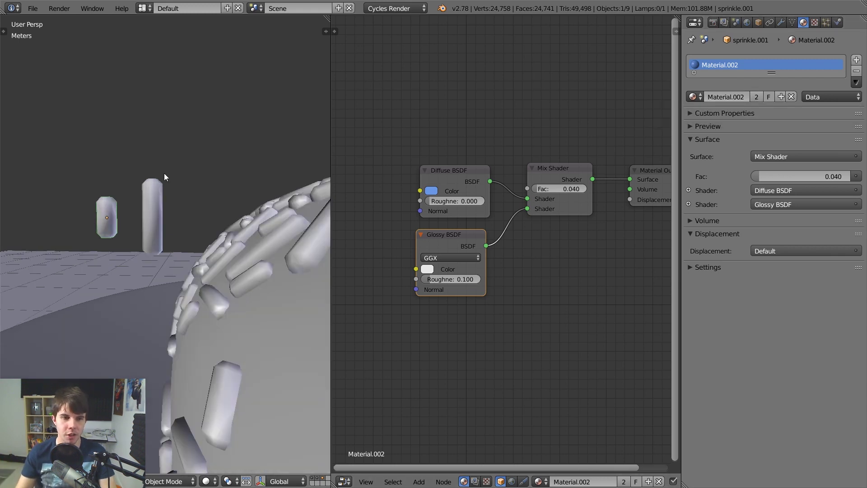
pyautogui.hotkey('shift', 'z')
pyautogui.scroll(-7, 213, 186)
pyautogui.moveTo(212, 202)
pyautogui.mouseDown(button='middle')
pyautogui.moveTo(210, 225)
pyautogui.moveTo(134, 178)
pyautogui.mouseUp(button='middle')
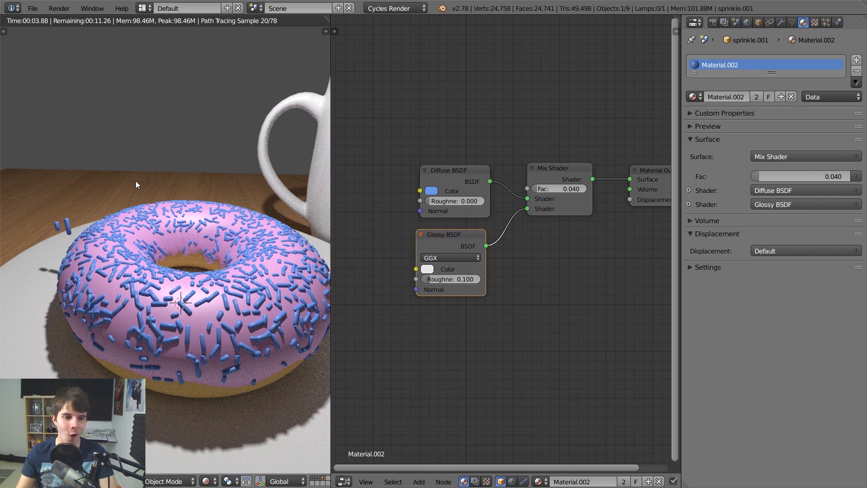
pyautogui.scroll(-3, 138, 183)
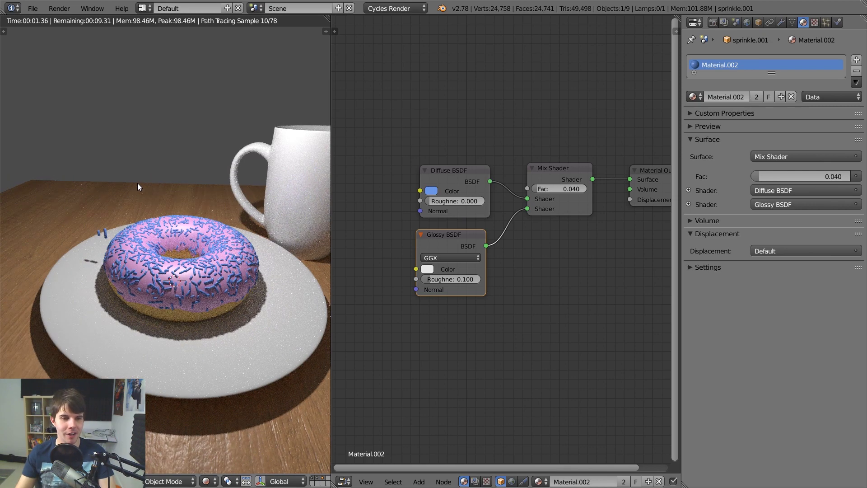
# Raise the particle size in the icing's hair particle system to 0.200
pyautogui.click(826, 26)
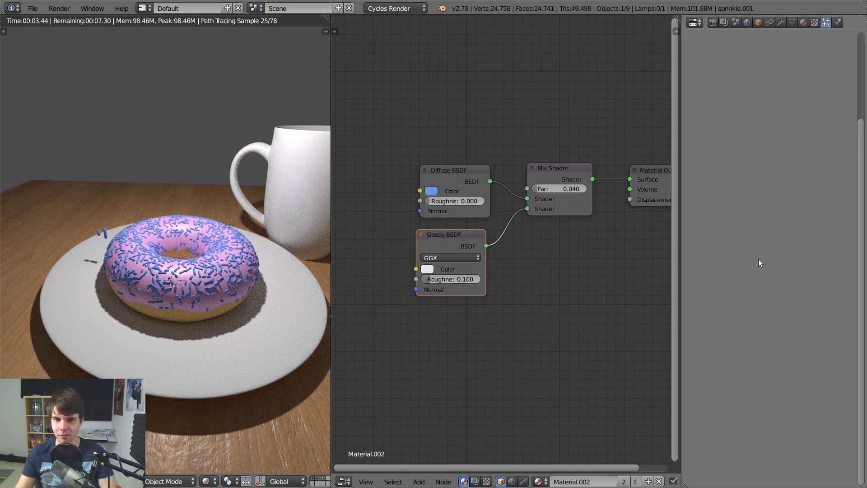
pyautogui.rightClick(240, 262)
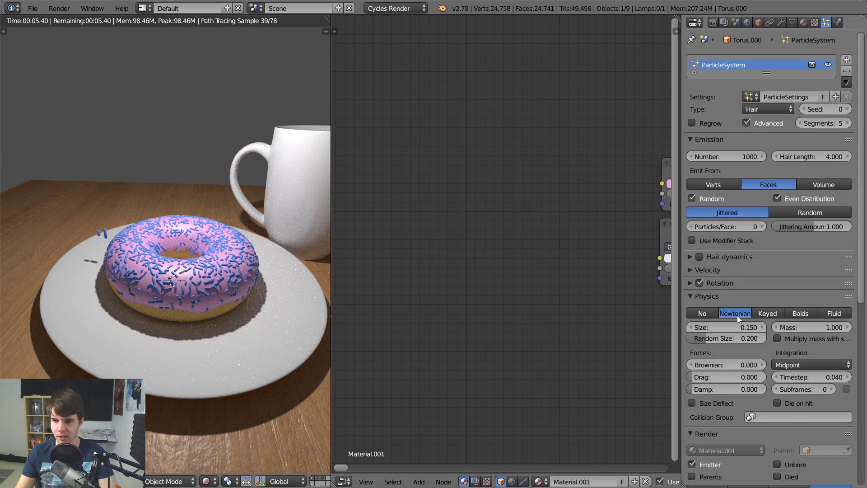
pyautogui.click(762, 328)
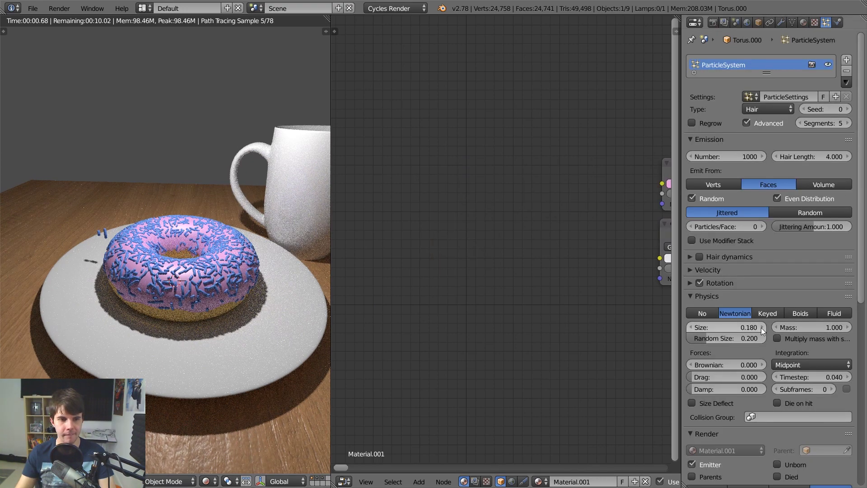
pyautogui.click(761, 327)
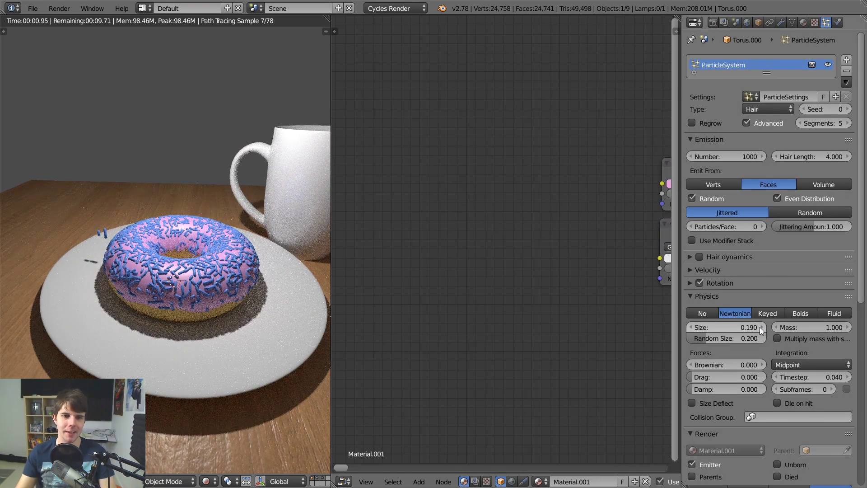
pyautogui.click(761, 327)
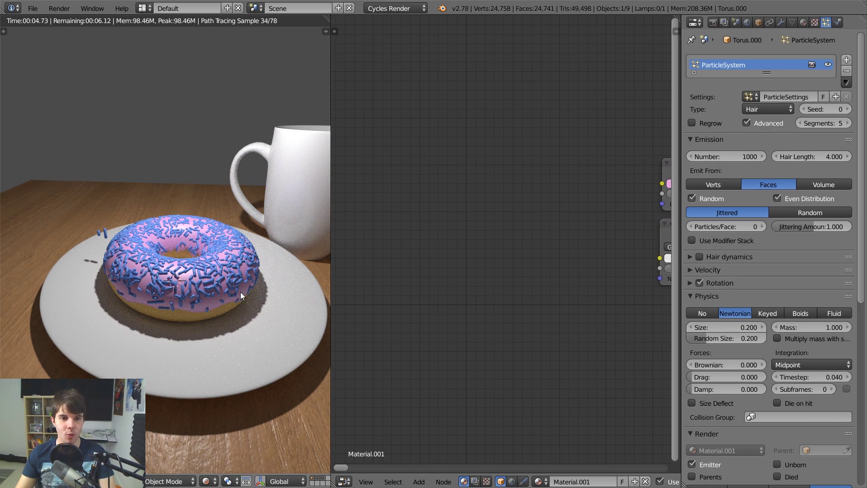
# Check the donut reference photo and set the icing's particle emission number to 300
pyautogui.scroll(3, 241, 292)
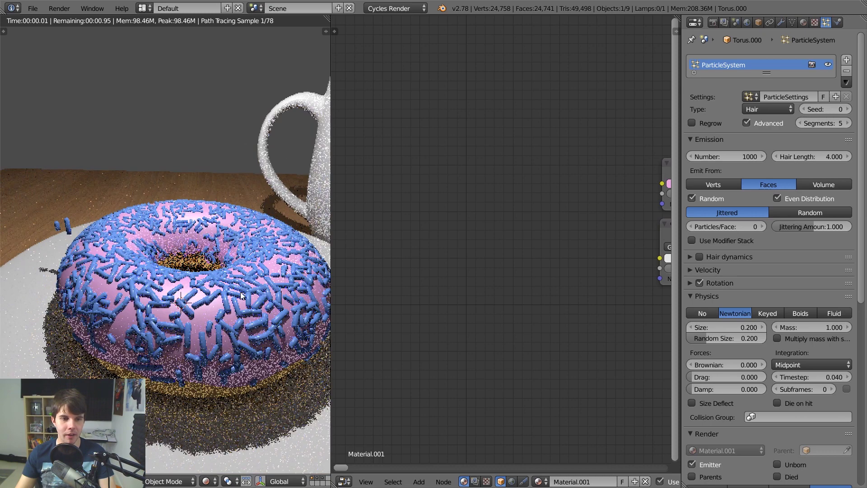
pyautogui.click(735, 156)
pyautogui.hotkey('alt', 'Tab')
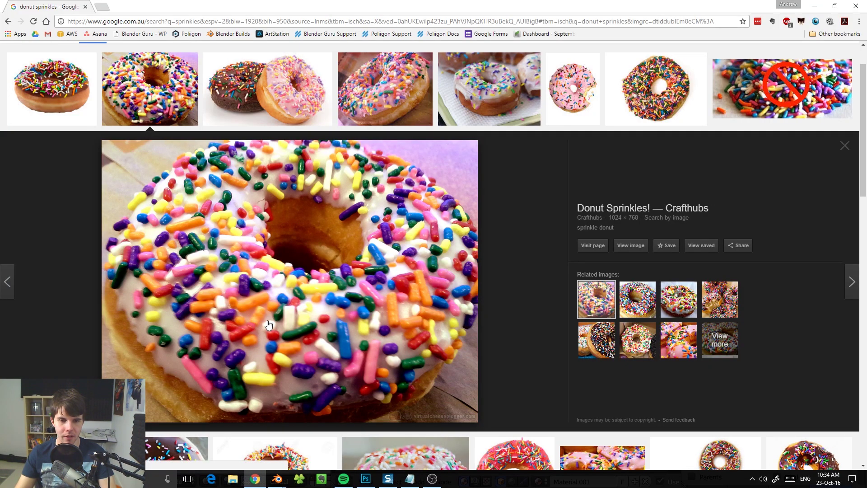
pyautogui.hotkey('alt', 'Tab')
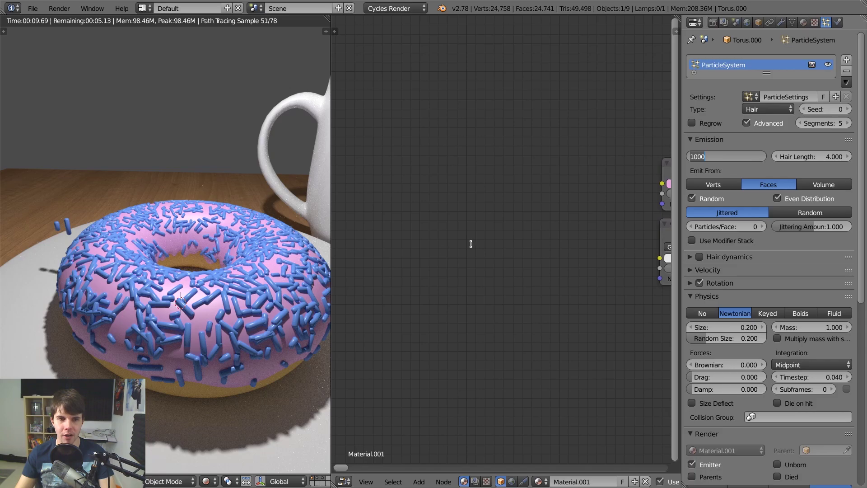
pyautogui.press('Return')
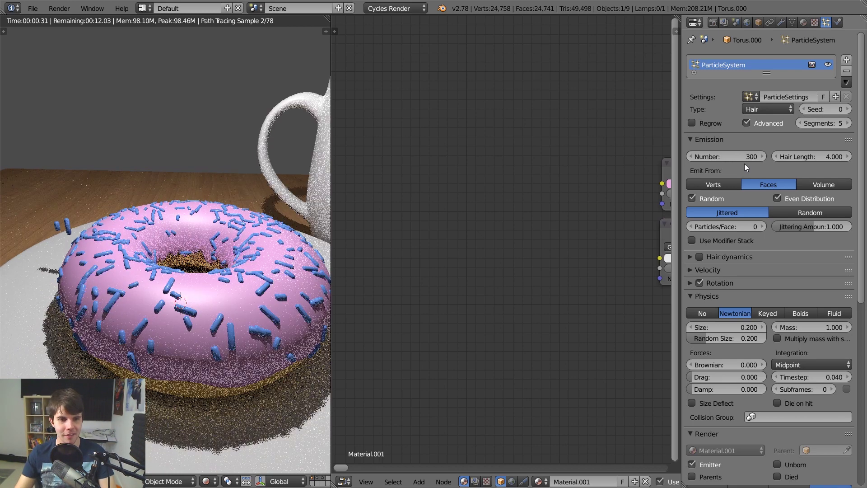
# Set the icing's particle emission number to 500 and compare the sprinkle density with the reference photo
pyautogui.hotkey('alt', 'Tab')
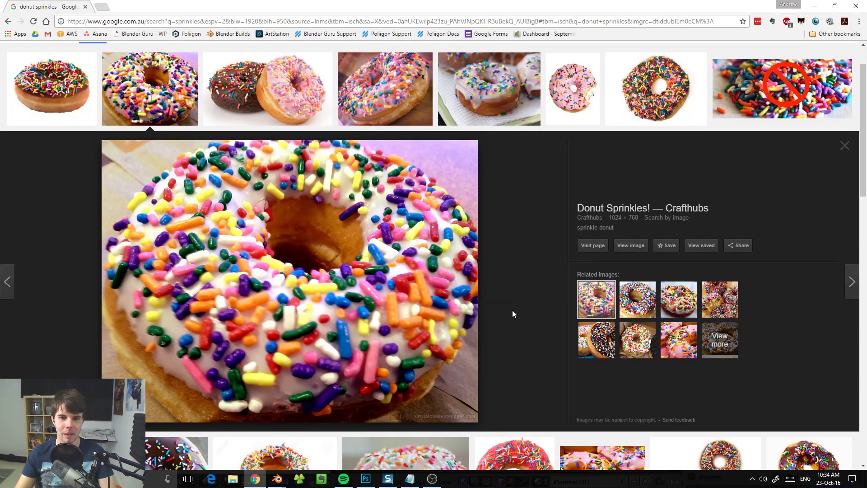
pyautogui.hotkey('alt', 'Tab')
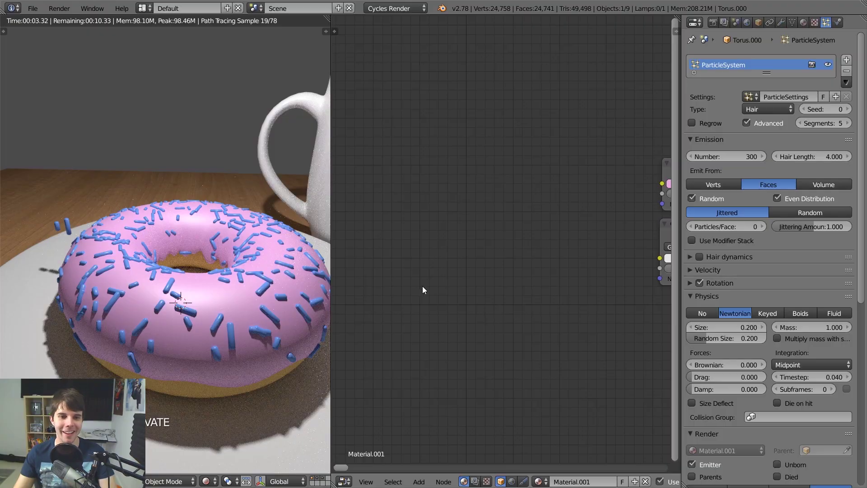
pyautogui.click(748, 153)
pyautogui.write('500')
pyautogui.press('Return')
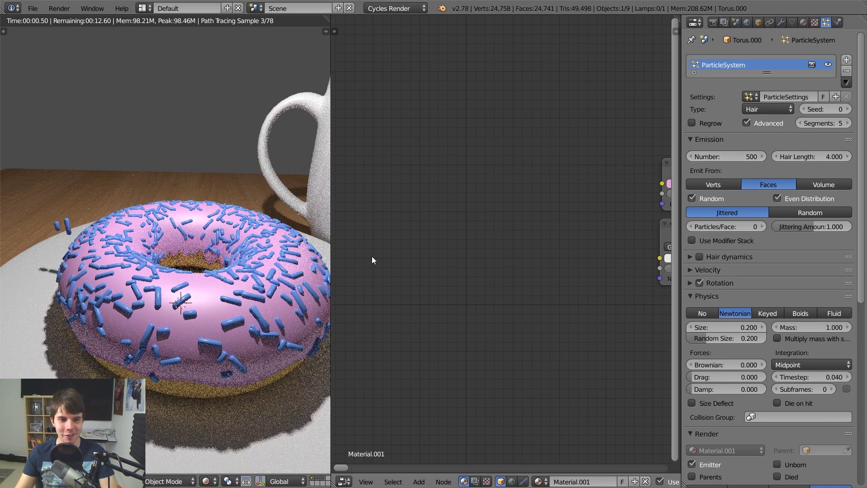
pyautogui.hotkey('alt', 'Tab')
pyautogui.hotkey('alt', 'Tab')
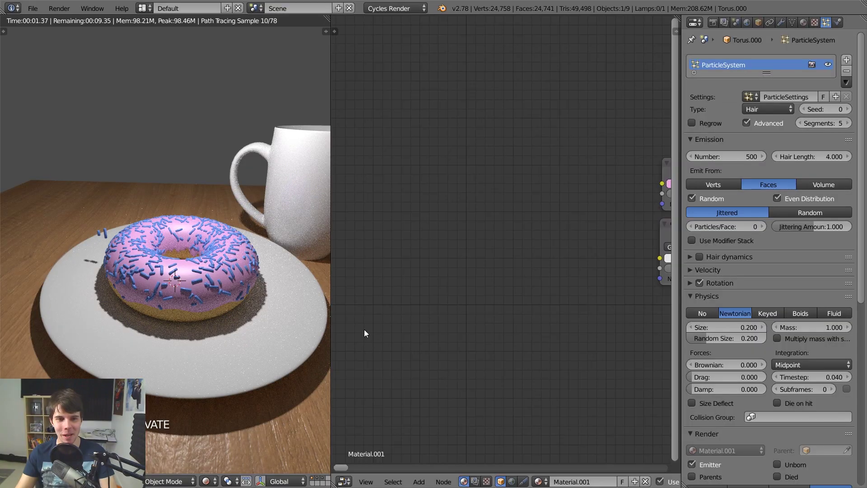
pyautogui.scroll(2, 240, 319)
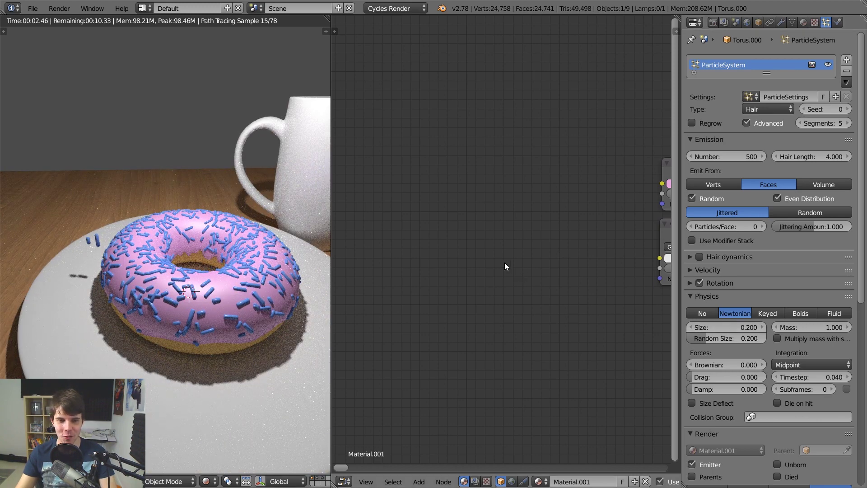
# Select the long source sprinkle beside the donut in a close rendered view
pyautogui.scroll(3, 135, 277)
pyautogui.moveTo(161, 251); pyautogui.dragTo(188, 256, button='middle')
pyautogui.scroll(3, 207, 265)
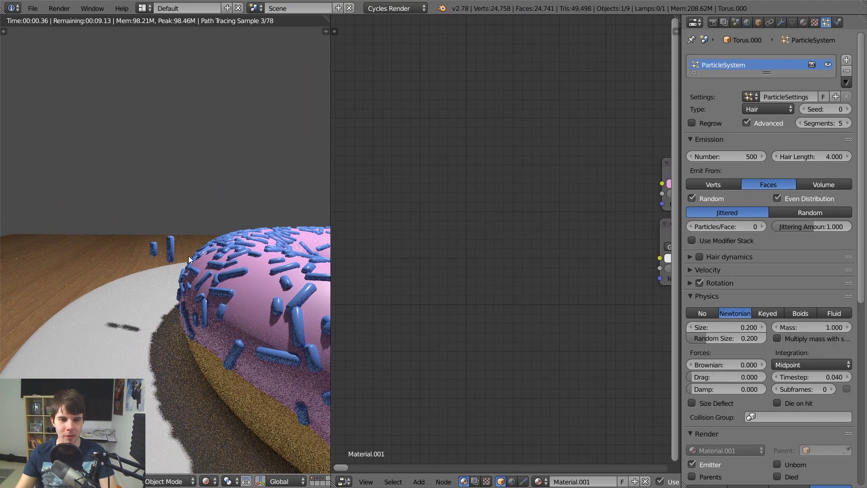
pyautogui.scroll(1, 188, 256)
pyautogui.scroll(1, 188, 255)
pyautogui.scroll(-5, 204, 251)
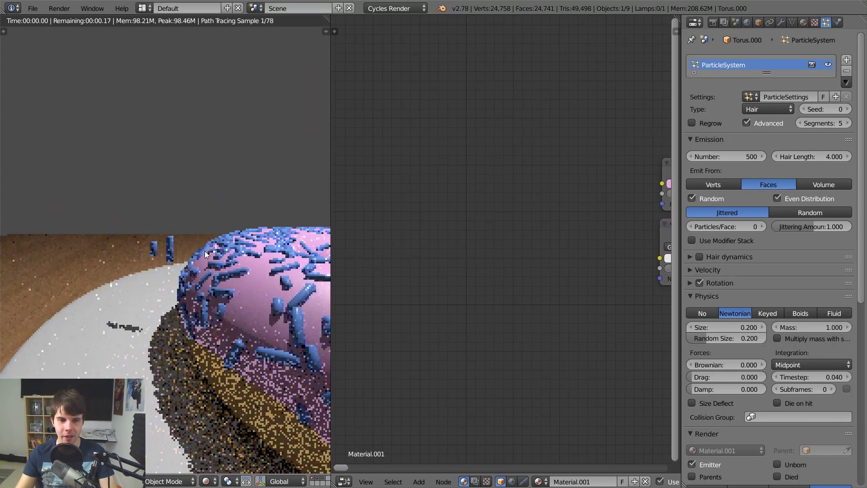
pyautogui.moveTo(207, 251); pyautogui.dragTo(207, 267, button='middle')
pyautogui.moveTo(207, 269); pyautogui.dragTo(154, 265, button='middle')
pyautogui.scroll(2, 93, 273)
pyautogui.keyDown('shift'); pyautogui.moveTo(93, 273); pyautogui.dragTo(140, 264, button='middle'); pyautogui.keyUp('shift')
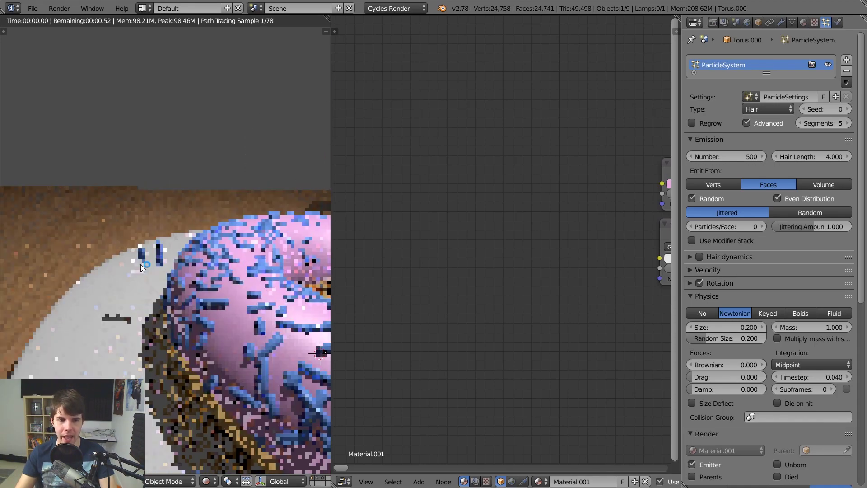
pyautogui.scroll(4, 143, 263)
pyautogui.rightClick(172, 246)
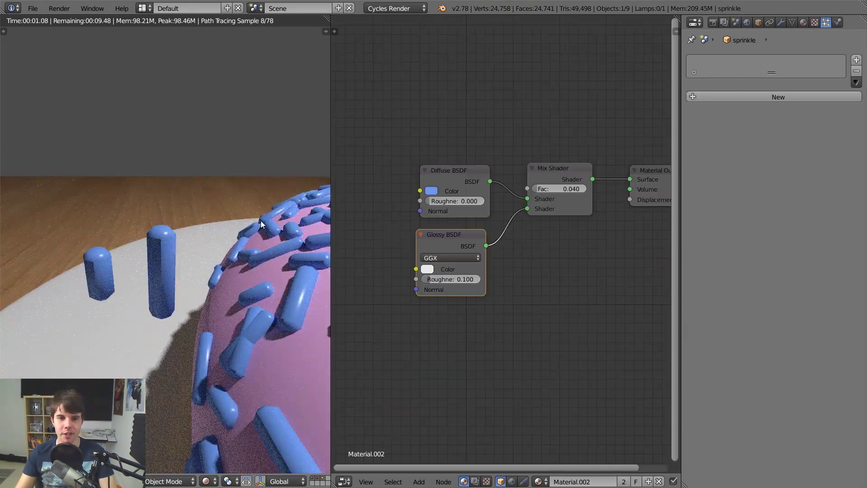
# Widen the 3D view and fit the sprinkle material's nodes into the narrower node editor
pyautogui.moveTo(331, 90); pyautogui.dragTo(414, 109)
pyautogui.scroll(-1, 506, 216)
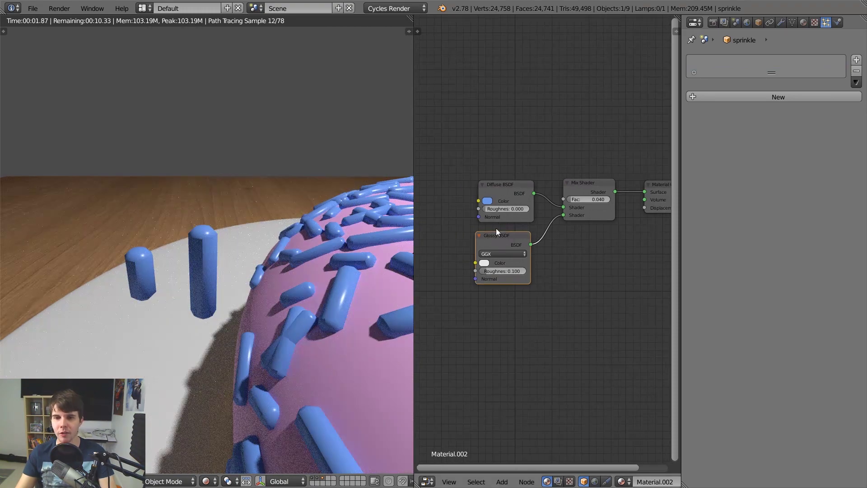
pyautogui.moveTo(495, 234); pyautogui.dragTo(498, 229)
pyautogui.scroll(-1, 498, 229)
# Return to solid shading and inspect the icing and both source sprinkles, ending with the long sprinkle selected
pyautogui.moveTo(376, 269); pyautogui.dragTo(169, 224, button='middle')
pyautogui.hotkey('shift', 'z')
pyautogui.rightClick(246, 221)
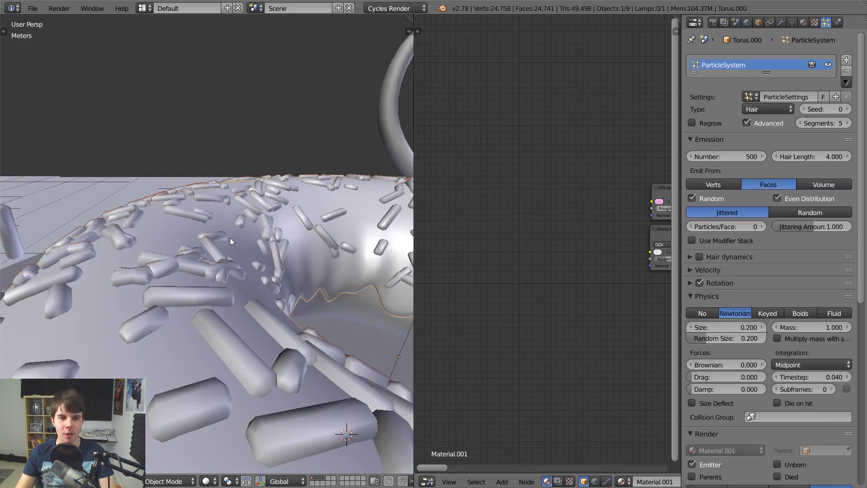
pyautogui.scroll(-3, 229, 238)
pyautogui.scroll(3, 183, 259)
pyautogui.rightClick(76, 233)
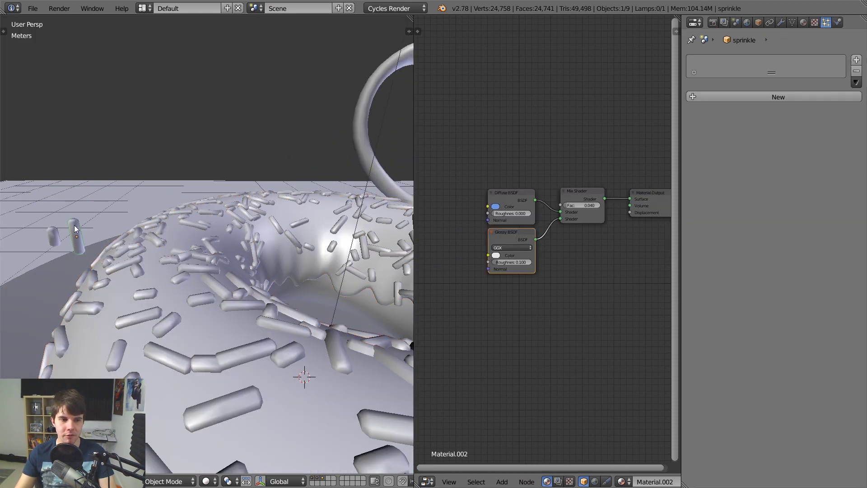
pyautogui.rightClick(54, 237)
pyautogui.rightClick(77, 232)
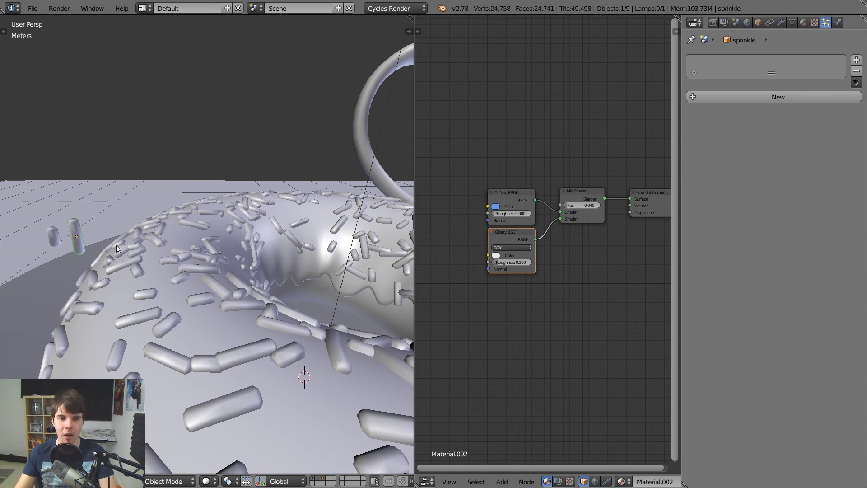
# Select the donut's icing and switch the 3D view back to rendered shading
pyautogui.scroll(-2, 186, 270)
pyautogui.rightClick(185, 269)
pyautogui.hotkey('shift', 'z')
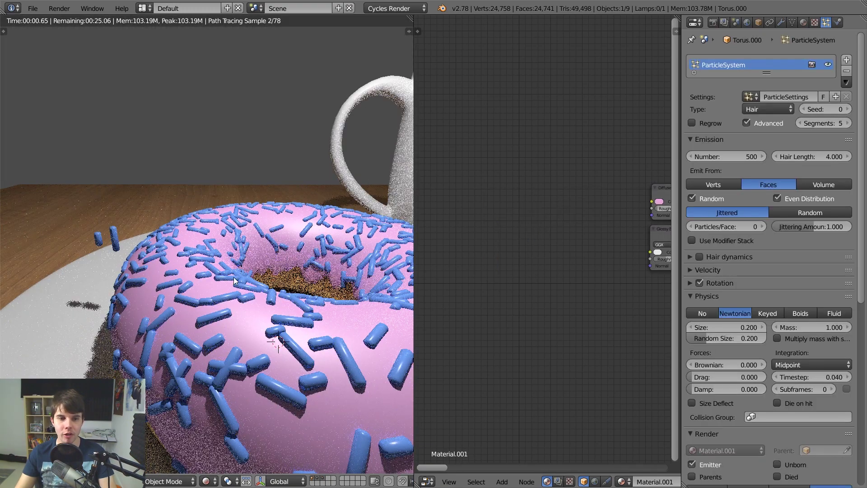
# Return the 3D view to solid shading and select the long source sprinkle beside the donut
pyautogui.hotkey('shift', 'z')
pyautogui.scroll(2, 150, 291)
pyautogui.rightClick(83, 223)
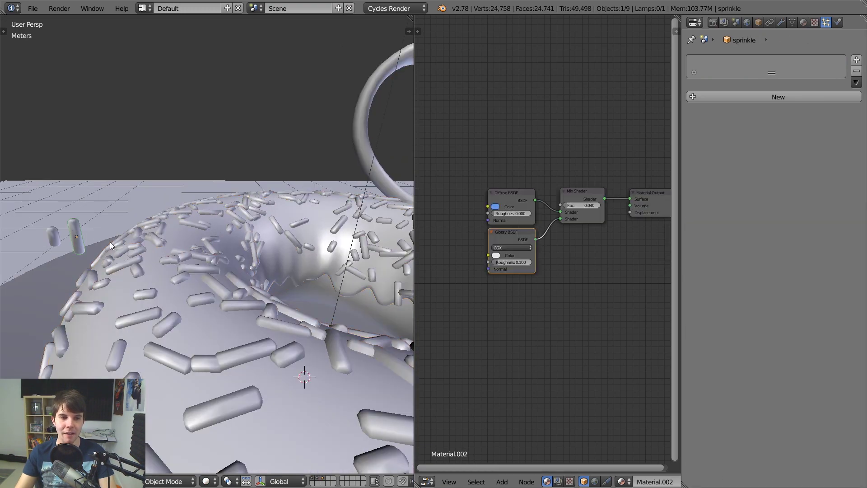
pyautogui.keyDown('shift'); pyautogui.moveTo(110, 242); pyautogui.dragTo(186, 237, button='middle'); pyautogui.keyUp('shift')
pyautogui.scroll(2, 185, 236)
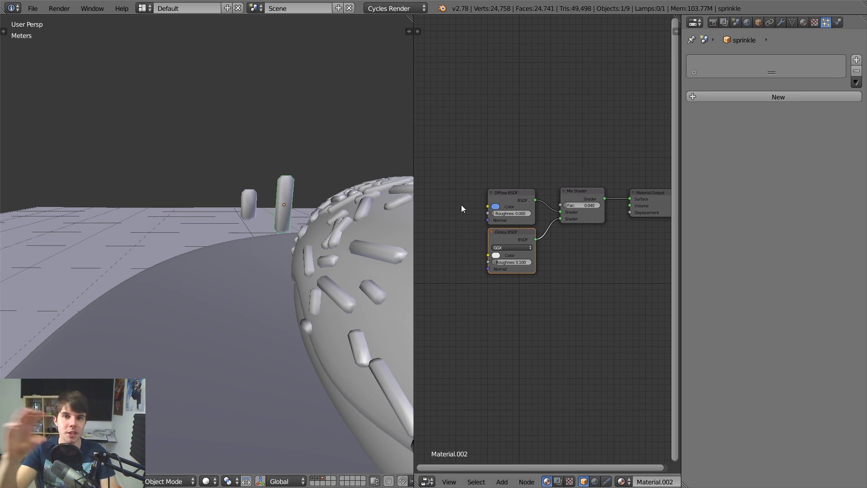
pyautogui.scroll(1, 461, 205)
pyautogui.moveTo(461, 205); pyautogui.dragTo(523, 202, button='middle')
pyautogui.hotkey('shift', 'a')
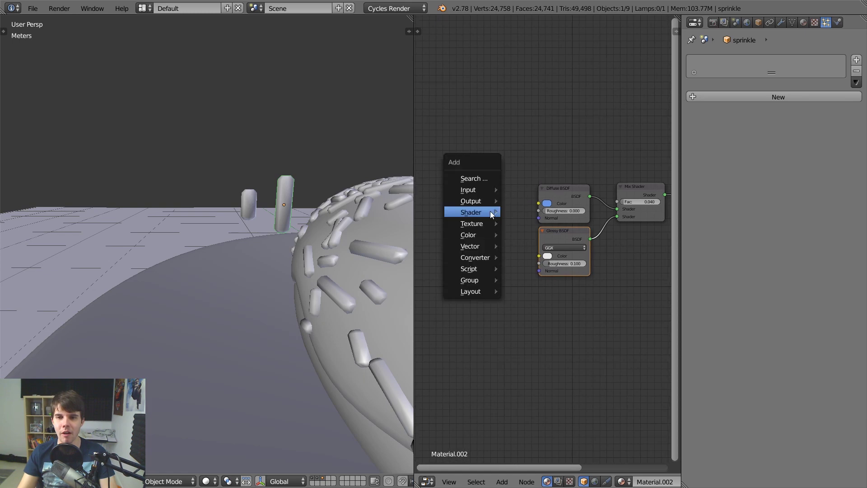
pyautogui.moveTo(472, 190)
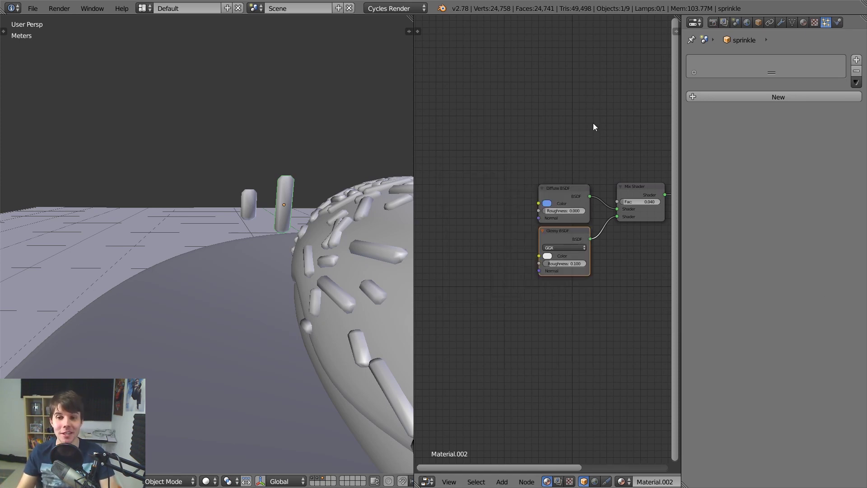
# Select the short and the long source sprinkle together
pyautogui.moveTo(289, 172); pyautogui.dragTo(157, 212, button='middle')
pyautogui.rightClick(146, 211)
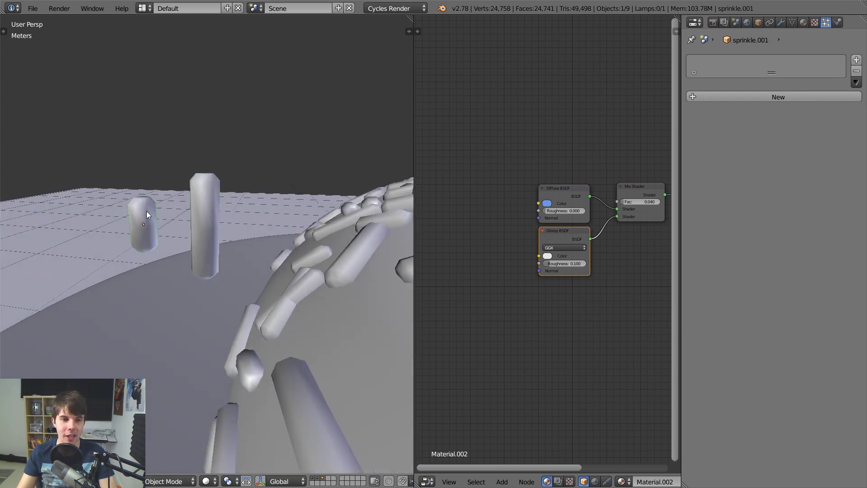
pyautogui.keyDown('shift'); pyautogui.rightClick(207, 214); pyautogui.keyUp('shift')
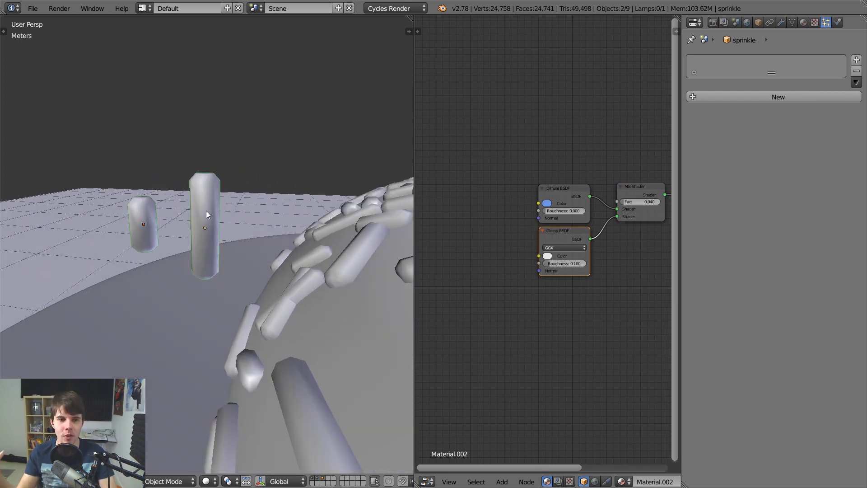
pyautogui.moveTo(206, 211); pyautogui.dragTo(223, 191, button='middle')
pyautogui.scroll(-4, 223, 191)
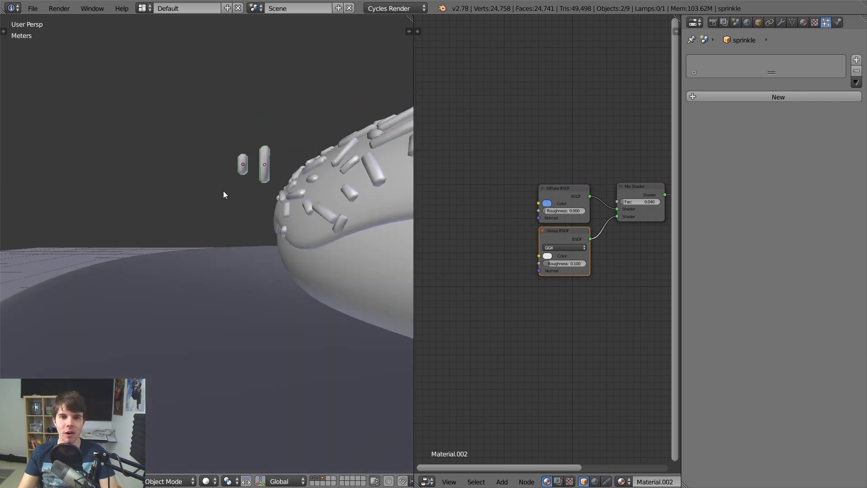
# Compare the two source sprinkles and the sprinkled icing with the donut sprinkles reference photo in the browser
pyautogui.hotkey('alt', 'Tab')
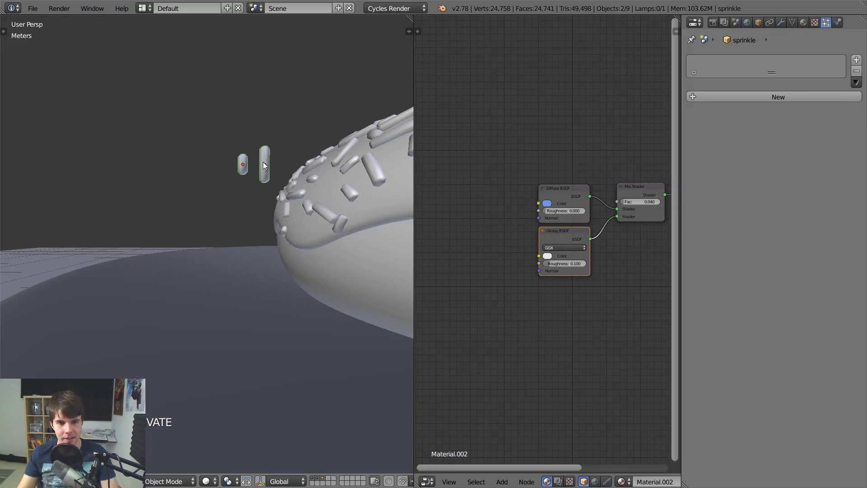
pyautogui.rightClick(242, 166)
pyautogui.rightClick(264, 169)
pyautogui.rightClick(346, 205)
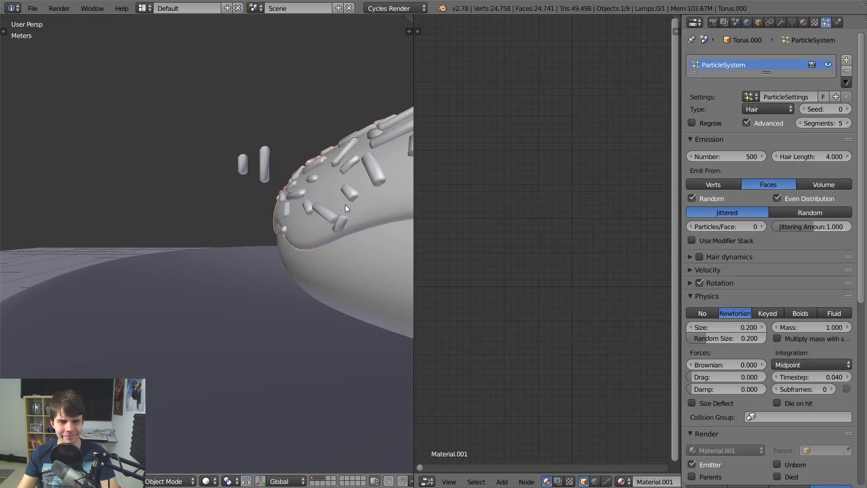
pyautogui.moveTo(345, 205); pyautogui.dragTo(334, 221, button='middle')
pyautogui.hotkey('alt', 'Tab')
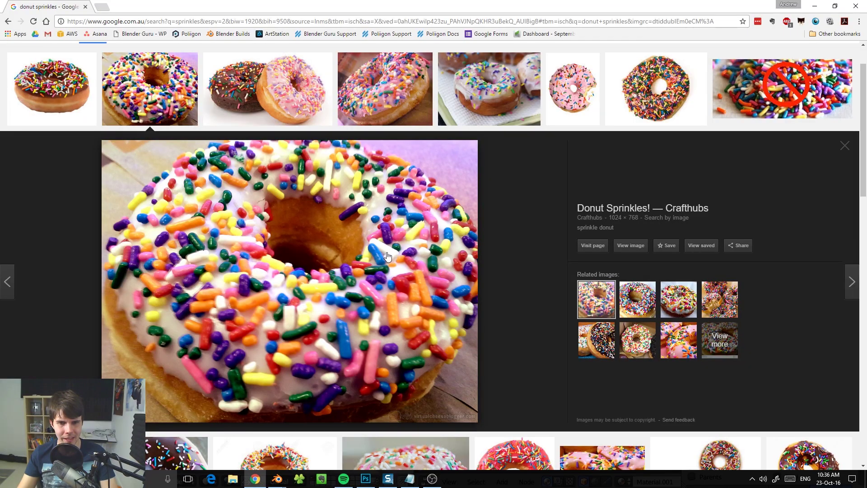
pyautogui.hotkey('alt', 'Tab')
pyautogui.moveTo(217, 213); pyautogui.dragTo(235, 208, button='middle')
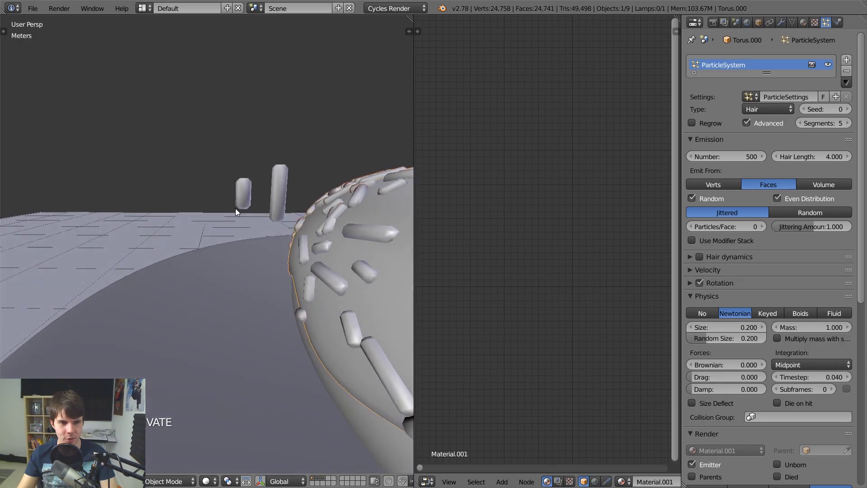
# Select both source sprinkles and rename their shared material Sprinkle_blue
pyautogui.rightClick(271, 183)
pyautogui.keyDown('shift'); pyautogui.rightClick(238, 192); pyautogui.keyUp('shift')
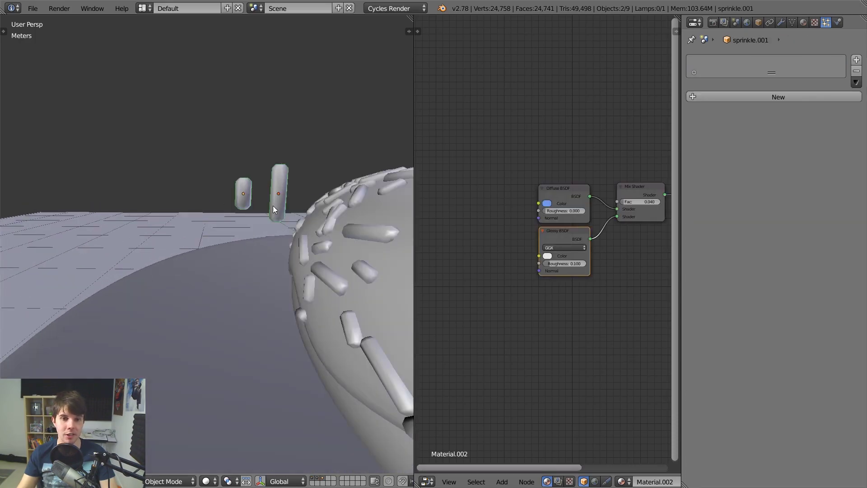
pyautogui.click(805, 22)
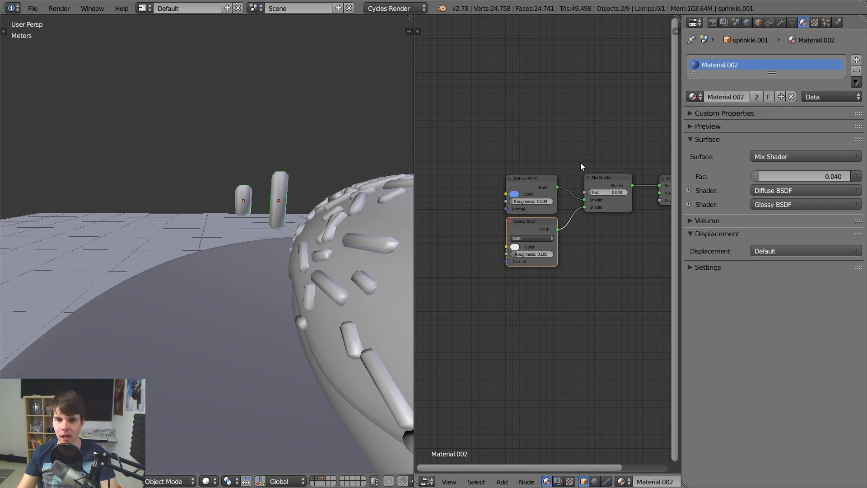
pyautogui.click(745, 97)
pyautogui.write('Sprin')
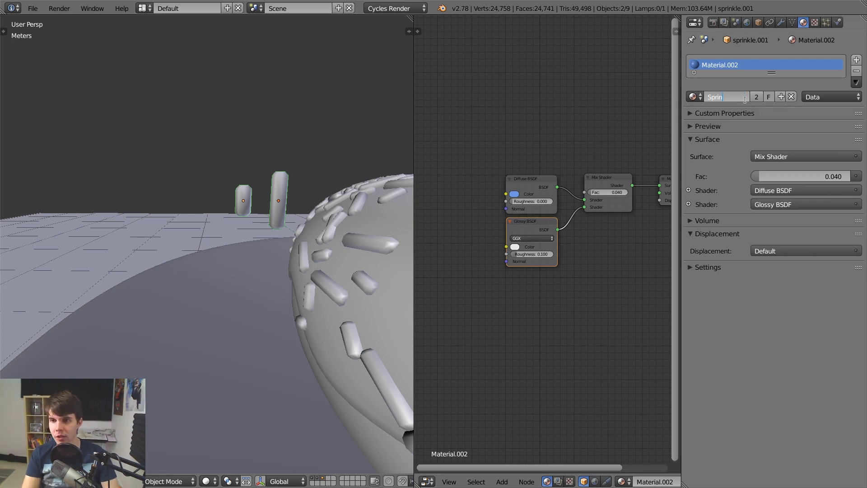
pyautogui.write('kle_blue')
pyautogui.press('Return')
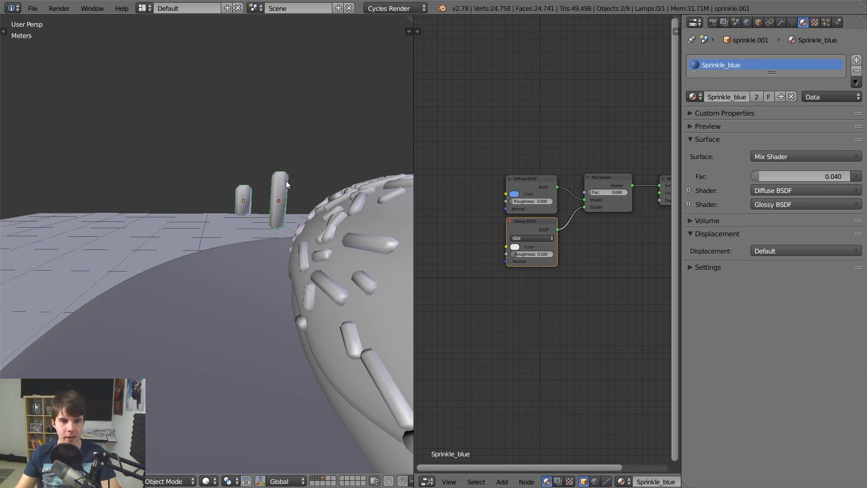
# Duplicate both source sprinkles, place the copies beside the originals, and show the 3D view in rendered shading
pyautogui.hotkey('shift', 'd')
pyautogui.click(248, 161)
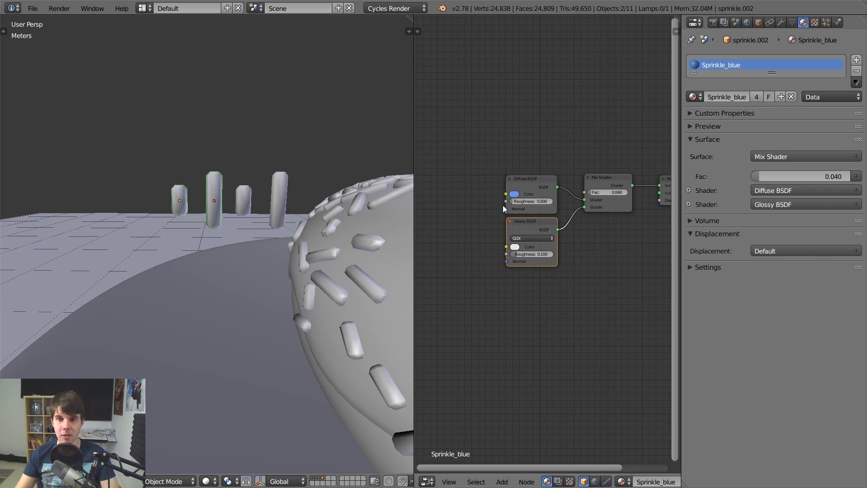
pyautogui.hotkey('shift', 'z')
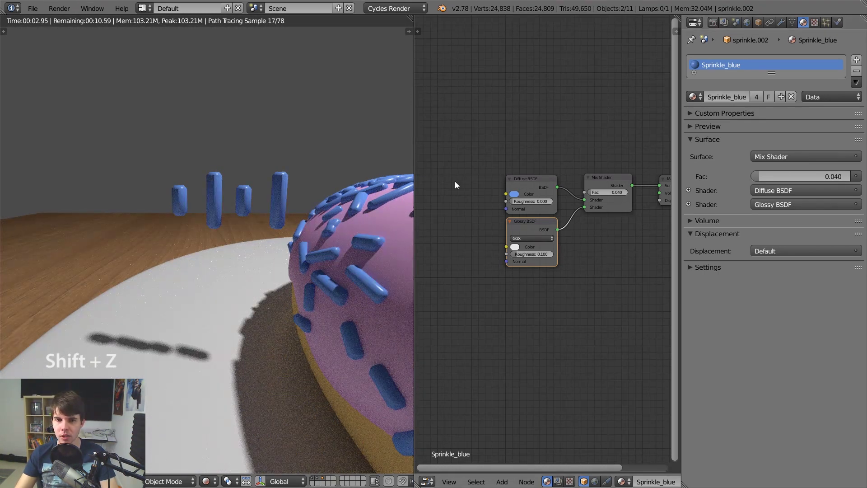
# Try a green diffuse colour on the shared Sprinkle_blue material and return to solid shading
pyautogui.click(515, 194)
pyautogui.click(531, 114)
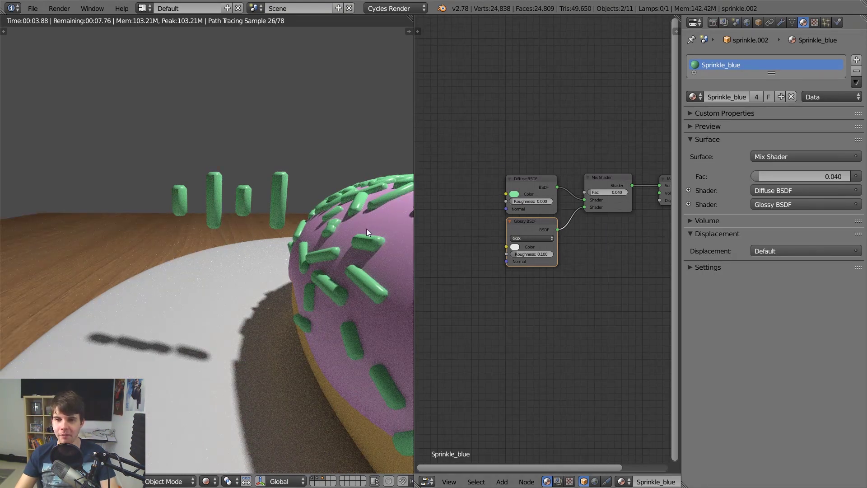
pyautogui.hotkey('shift', 'z')
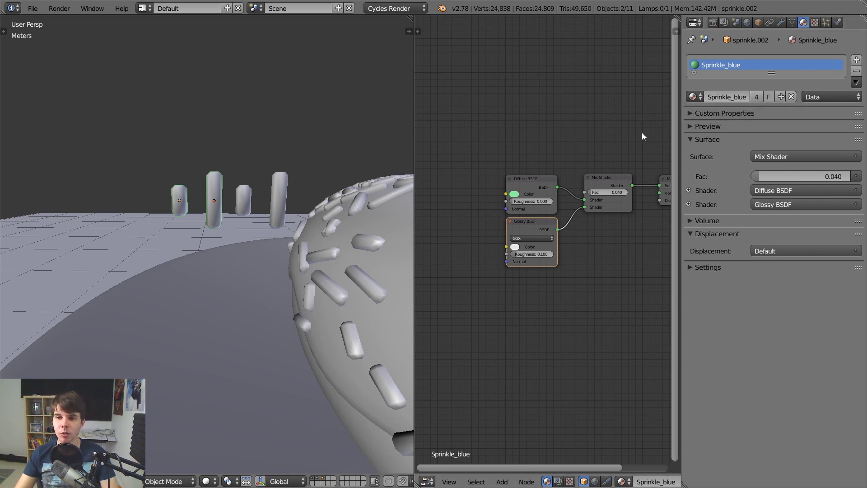
# Check which material is assigned to each of the four source sprinkles
pyautogui.rightClick(278, 191)
pyautogui.rightClick(247, 196)
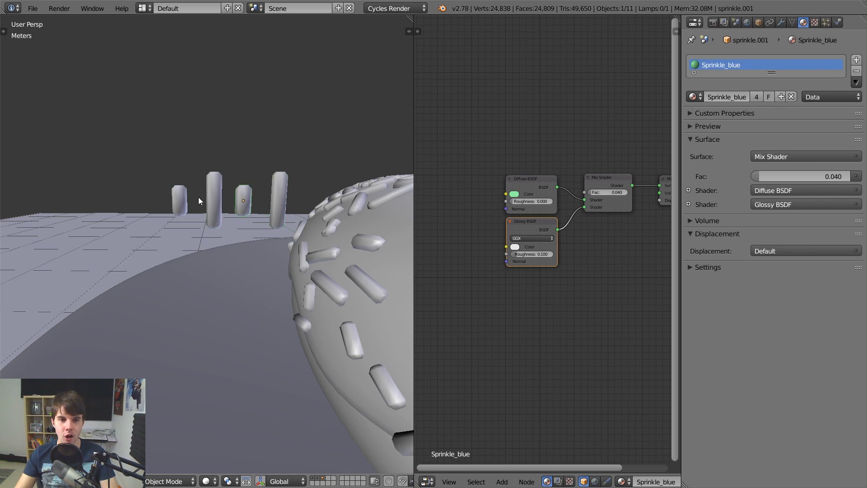
pyautogui.rightClick(177, 197)
pyautogui.rightClick(209, 196)
pyautogui.rightClick(243, 199)
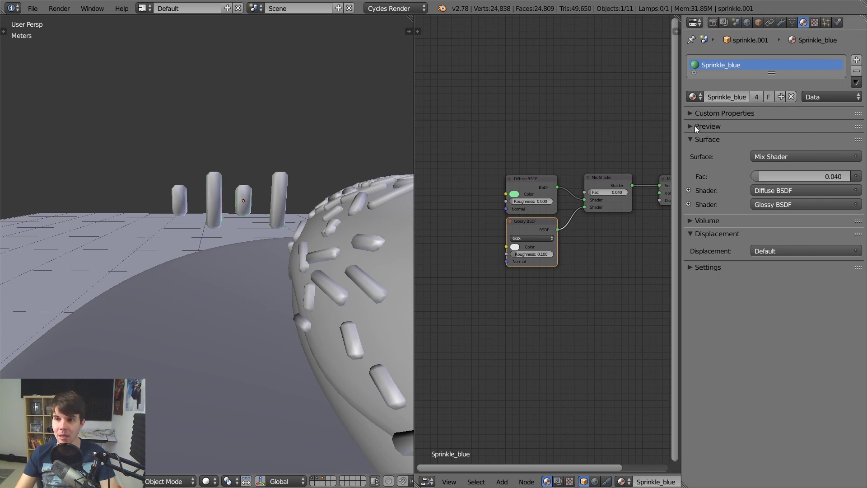
# With the long sprinkle copy selected, restore the shared diffuse colour to blue and make this copy's material single-user
pyautogui.rightClick(216, 196)
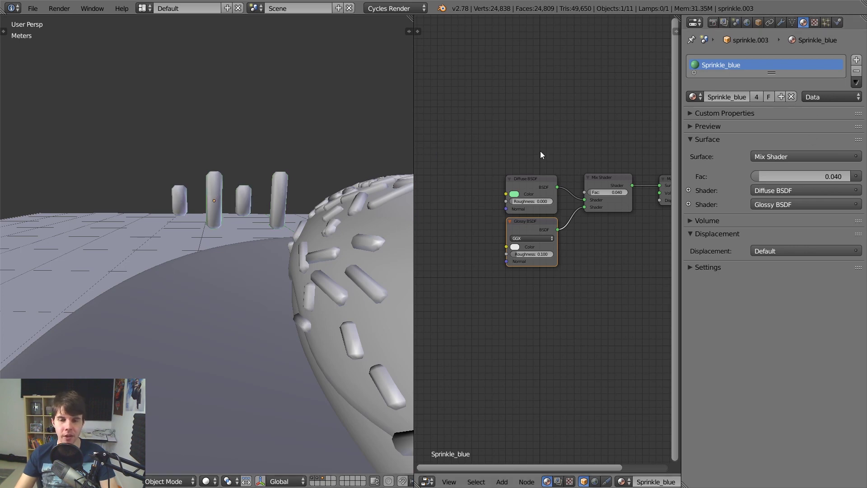
pyautogui.click(516, 198)
pyautogui.click(547, 111)
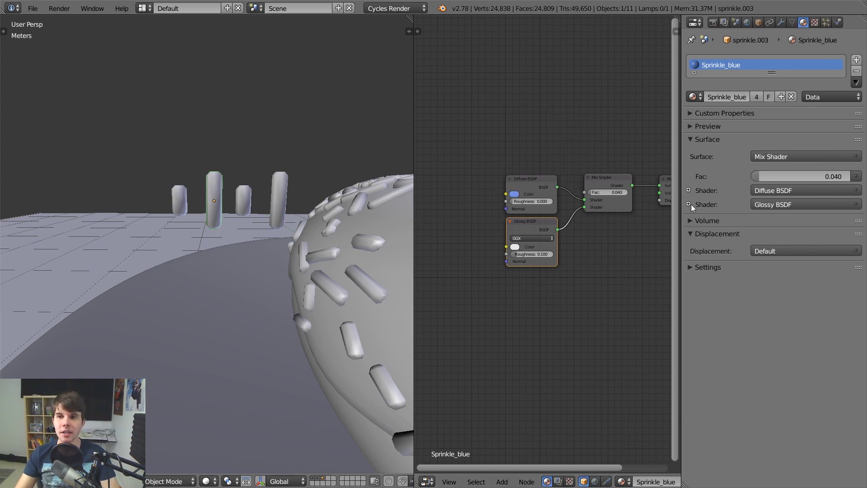
pyautogui.click(757, 97)
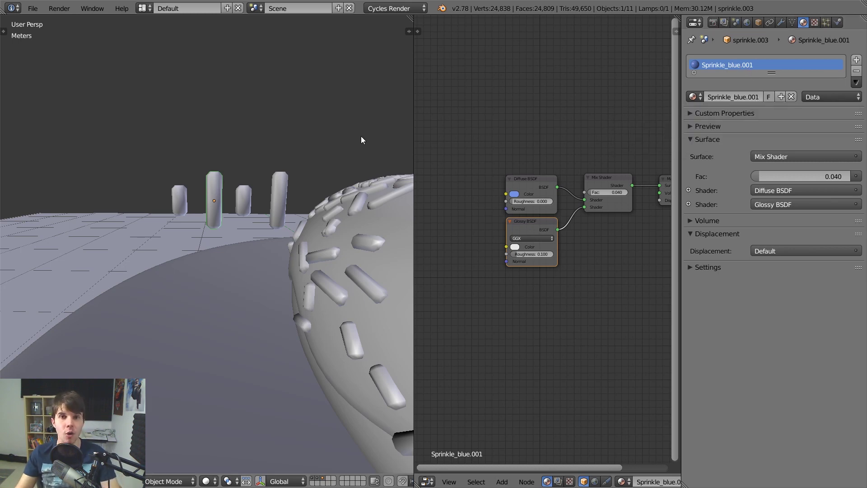
# Set the long copy's own material to a green diffuse colour, previewing it in rendered shading
pyautogui.hotkey('shift', 'z')
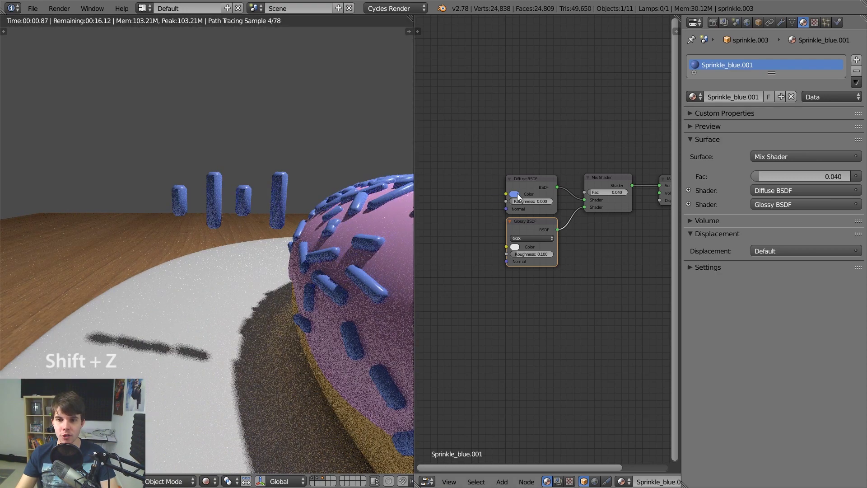
pyautogui.click(514, 194)
pyautogui.click(528, 112)
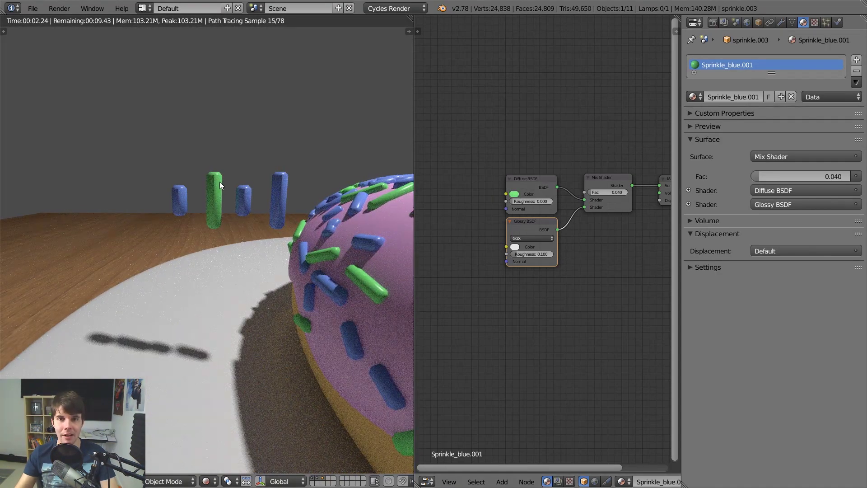
pyautogui.hotkey('shift', 'z')
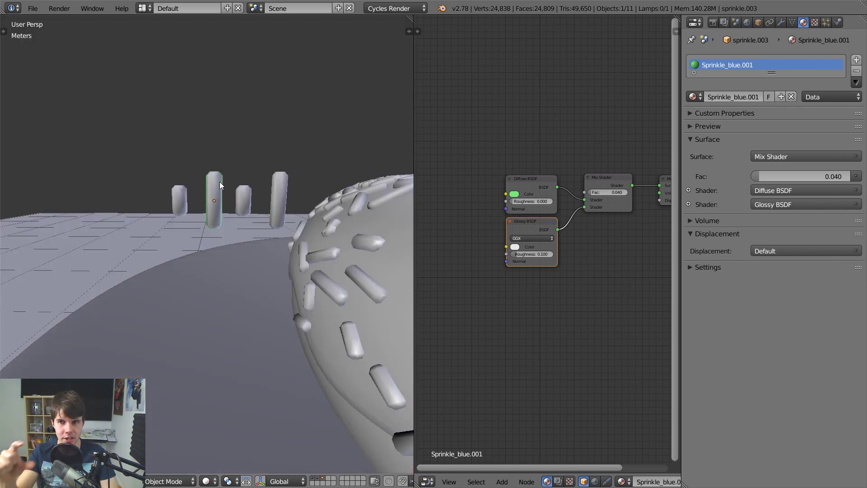
# Rename the long copy's green material Sprinkle_green
pyautogui.click(736, 96)
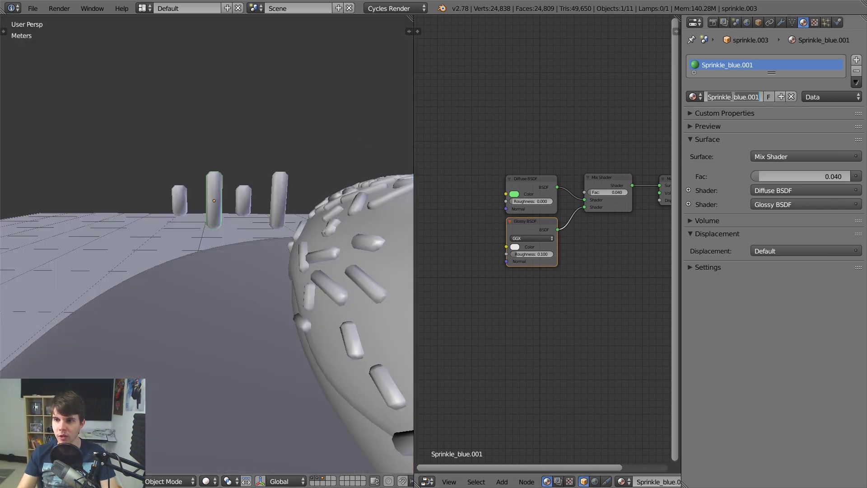
pyautogui.write('greem')
pyautogui.press('Return')
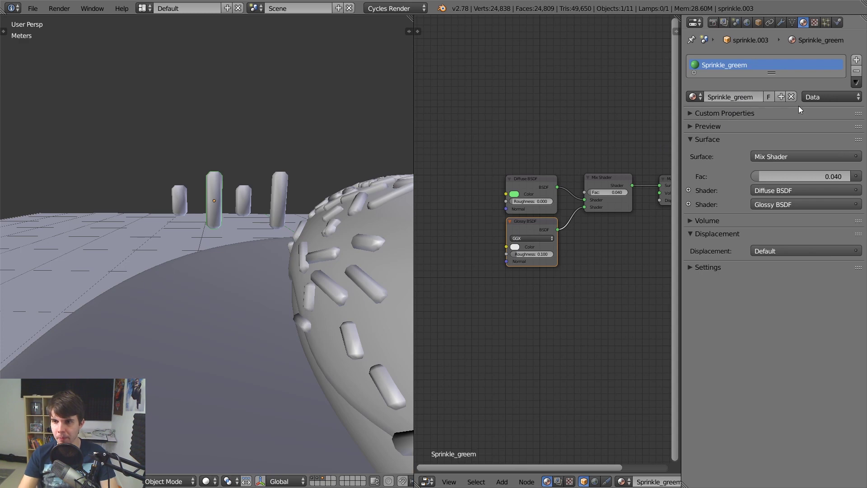
pyautogui.click(752, 99)
pyautogui.click(755, 100)
pyautogui.press('BackSpace')
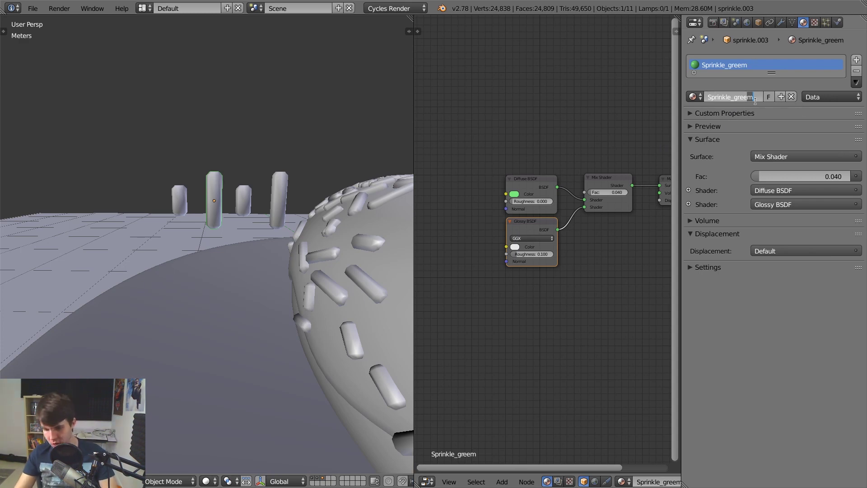
pyautogui.write('n')
pyautogui.press('Return')
# Assign the Sprinkle_green material to the short sprinkle copy and check the two colours on the donut in rendered shading
pyautogui.rightClick(181, 199)
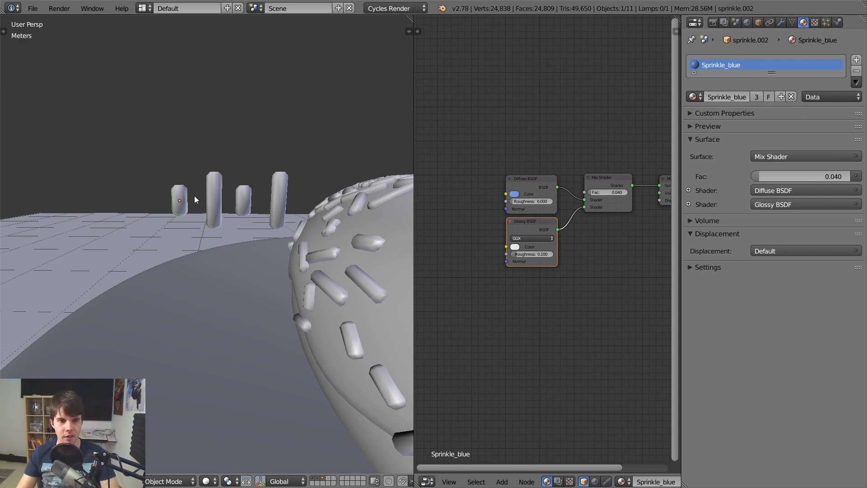
pyautogui.click(693, 97)
pyautogui.click(723, 168)
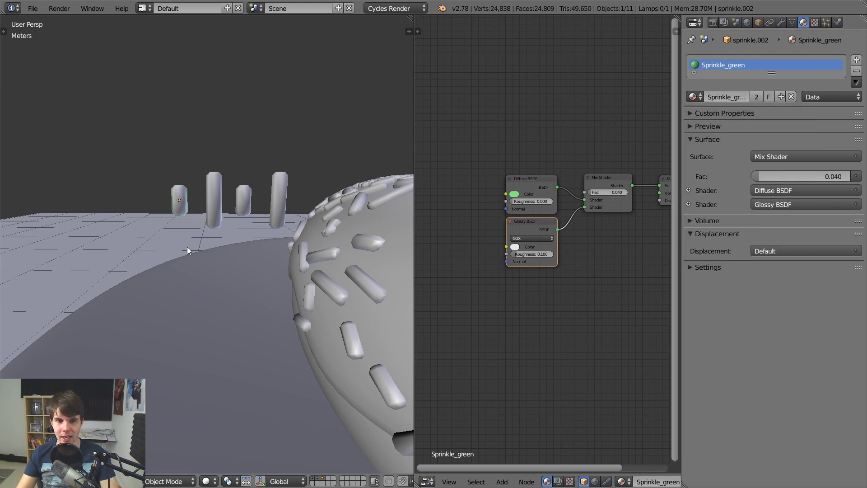
pyautogui.hotkey('shift', 'z')
pyautogui.scroll(-6, 301, 271)
pyautogui.moveTo(301, 270)
pyautogui.mouseDown(button='middle')
pyautogui.moveTo(276, 286)
pyautogui.moveTo(227, 273)
pyautogui.moveTo(259, 251)
pyautogui.mouseUp(button='middle')
pyautogui.hotkey('shift', 'z')
# Select both green sprinkles and duplicate them along the X axis, placing the new pair at the free end of the row
pyautogui.scroll(5, 273, 288)
pyautogui.scroll(2, 280, 154)
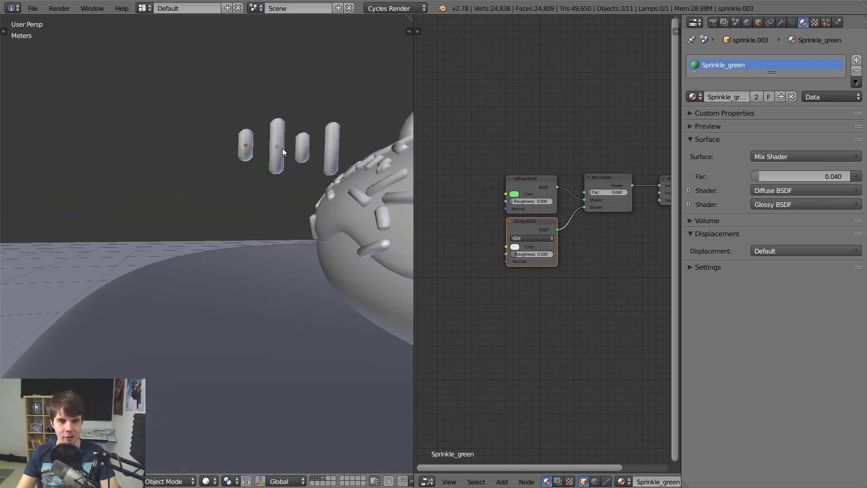
pyautogui.scroll(-2, 271, 155)
pyautogui.keyDown('shift'); pyautogui.rightClick(259, 162); pyautogui.keyUp('shift')
pyautogui.scroll(2, 244, 164)
pyautogui.hotkey('shift', 'd')
pyautogui.press('x')
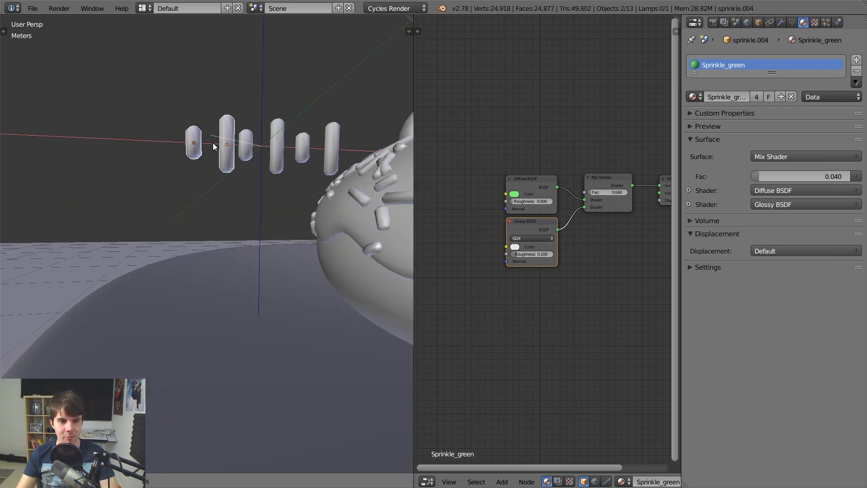
pyautogui.click(199, 140)
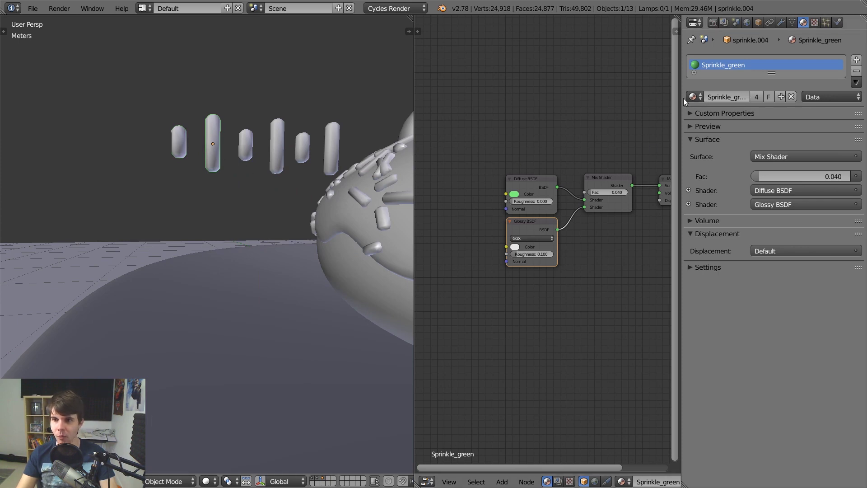
# Make the new long copy's green material single-user and rename it Sprinkle_orange
pyautogui.moveTo(683, 98); pyautogui.dragTo(637, 96)
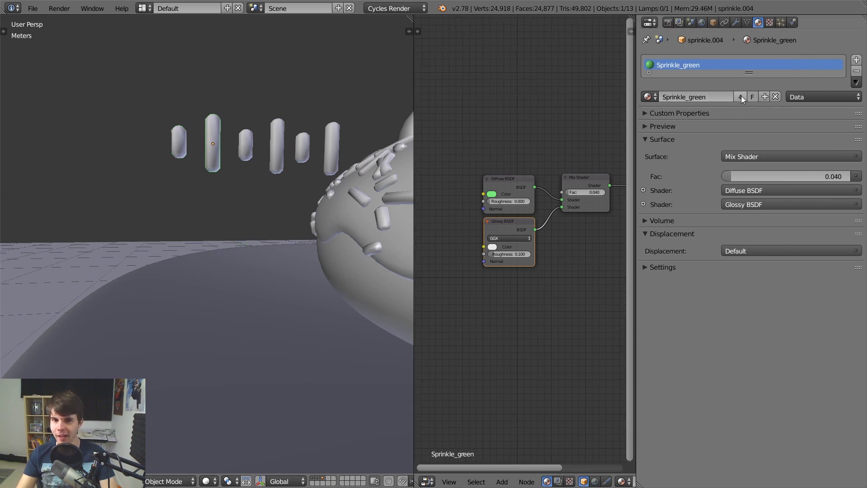
pyautogui.click(742, 96)
pyautogui.click(705, 98)
pyautogui.moveTo(689, 97); pyautogui.dragTo(780, 98)
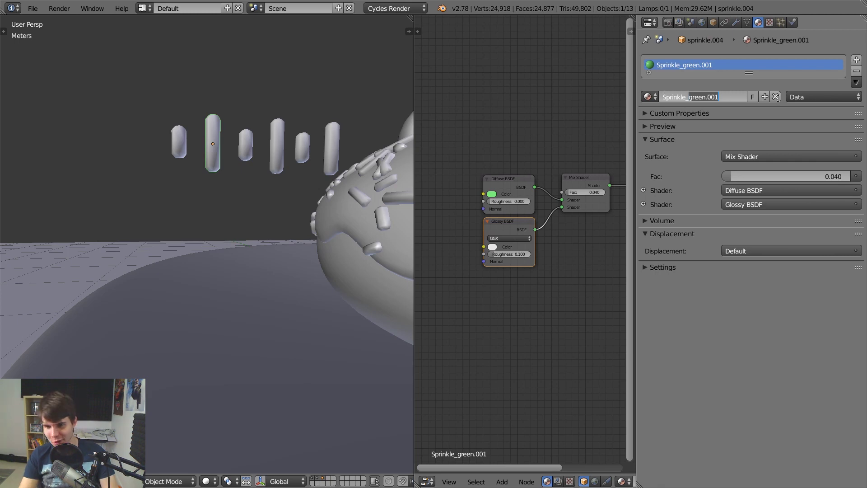
pyautogui.write('or')
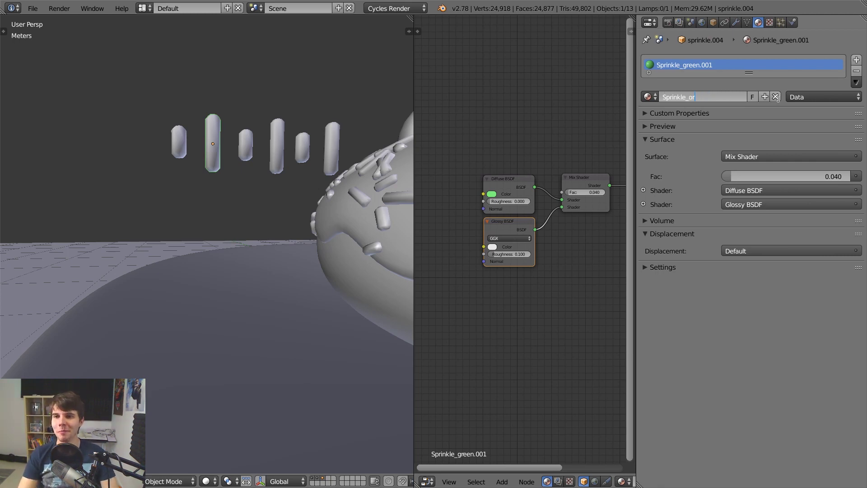
pyautogui.write('gane')
pyautogui.press('Return')
# Switch to Chrome and look through the sprinkles image results for reference colours, then return to Blender
pyautogui.hotkey('alt', 'Tab')
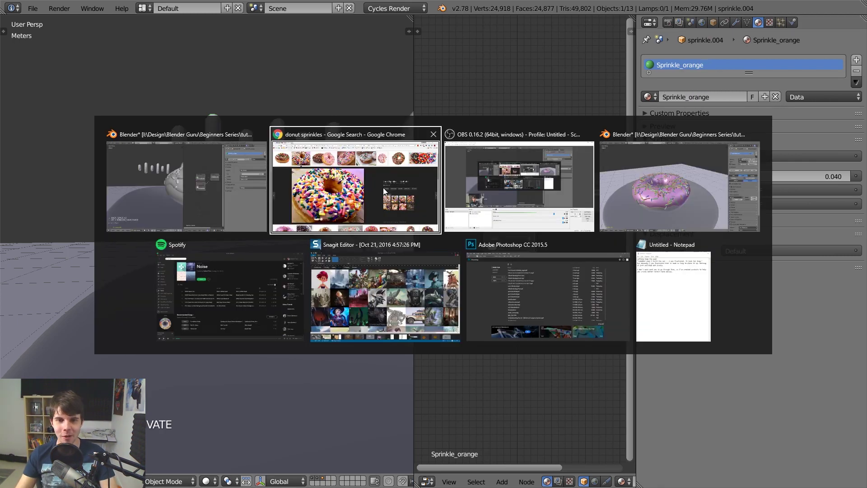
pyautogui.scroll(2, 383, 139)
pyautogui.click(8, 21)
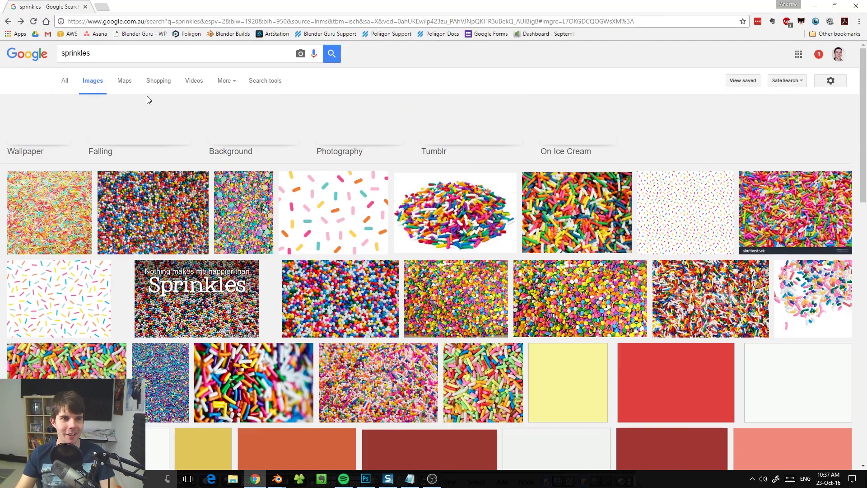
pyautogui.press('Escape')
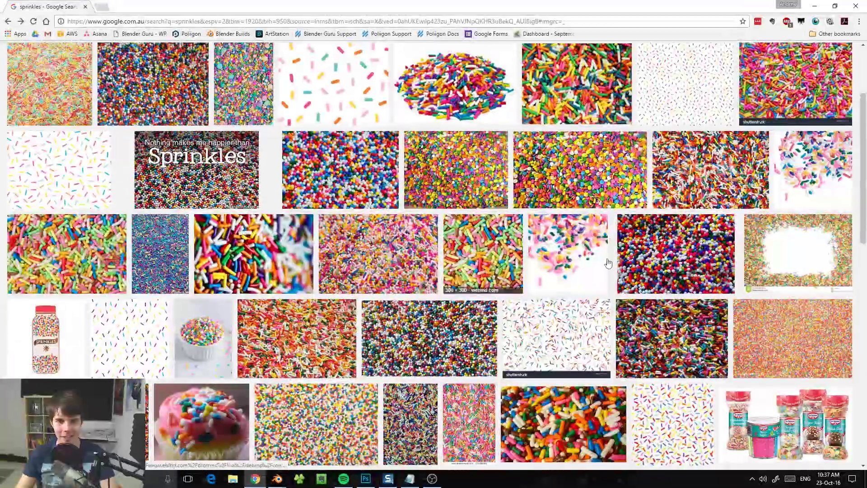
pyautogui.scroll(-4, 622, 285)
pyautogui.scroll(5, 621, 286)
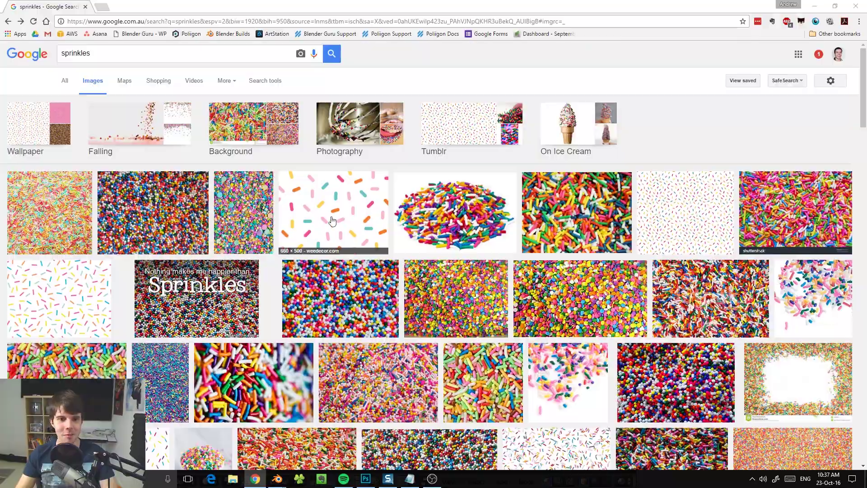
pyautogui.hotkey('alt', 'Tab')
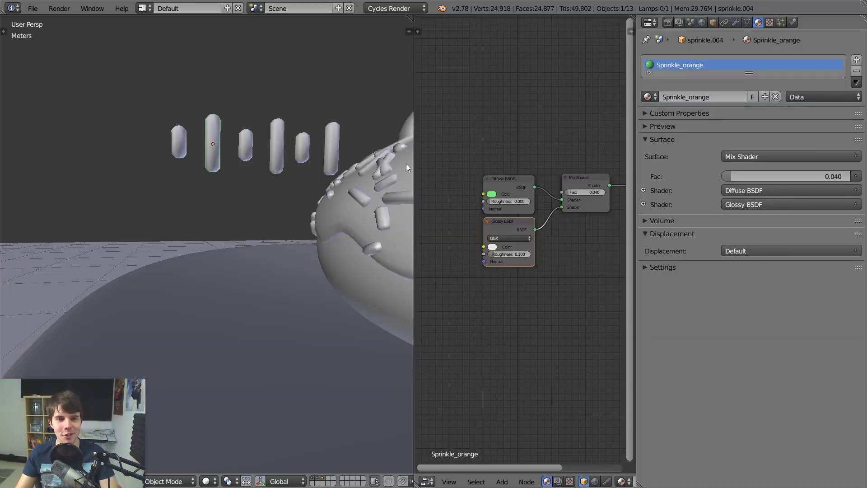
# Set the Sprinkle_orange diffuse colour to a light orange and briefly preview it in rendered shading
pyautogui.click(486, 194)
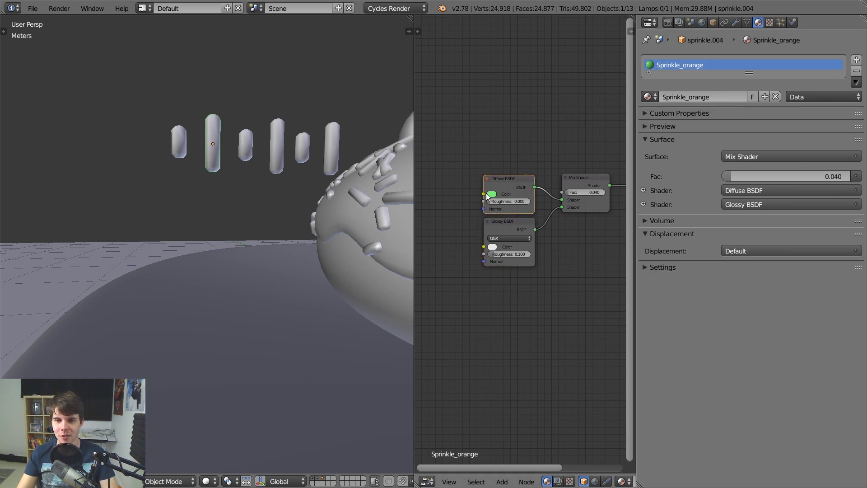
pyautogui.click(492, 194)
pyautogui.moveTo(512, 131); pyautogui.dragTo(511, 130)
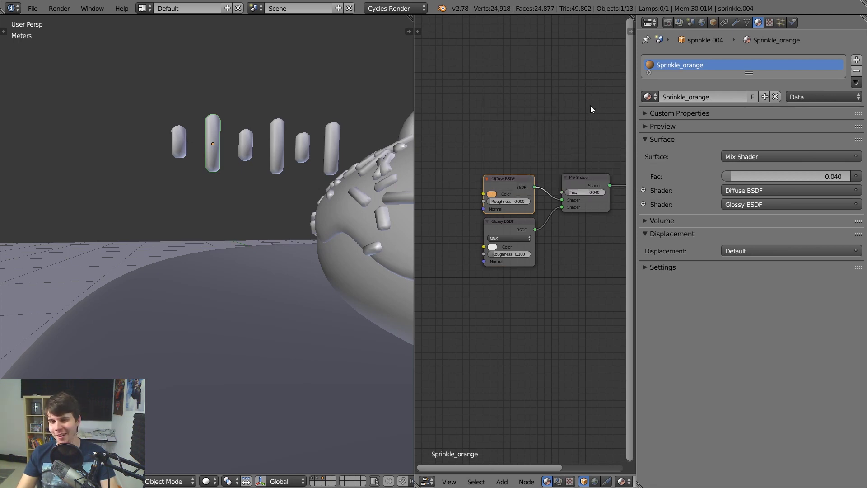
pyautogui.hotkey('shift', 'z')
pyautogui.hotkey('shift', 'z')
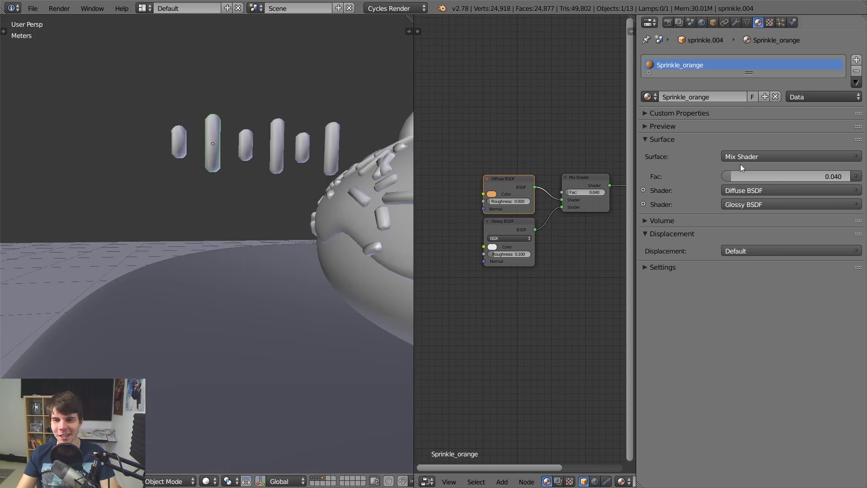
# Assign the Sprinkle_orange material to the short sprinkle at the end of the row
pyautogui.rightClick(179, 142)
pyautogui.click(649, 96)
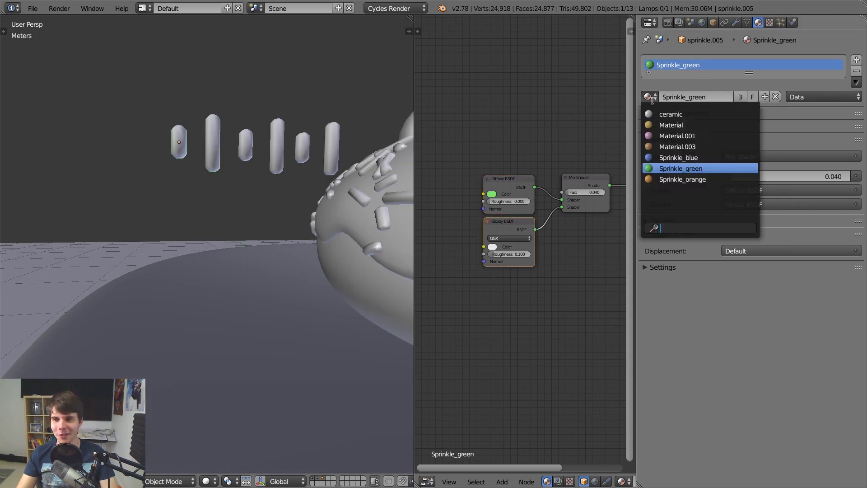
pyautogui.click(682, 179)
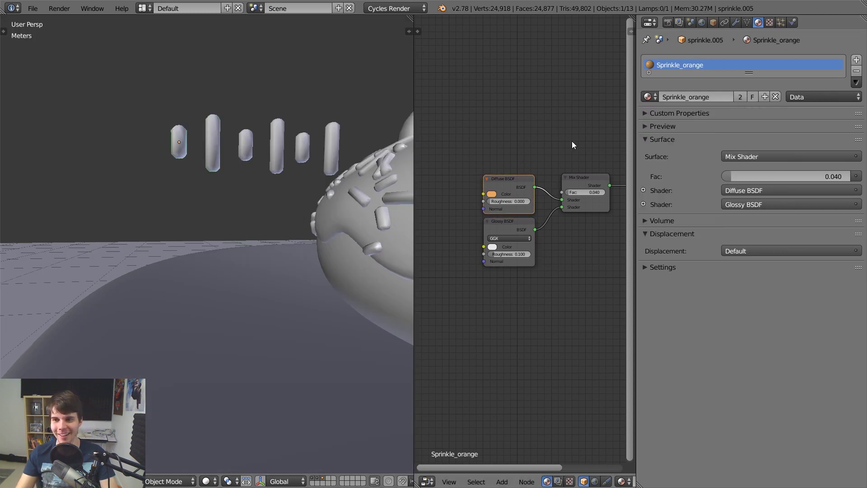
# Select both orange sprinkles and duplicate them, placing the new pair at the free end of the row
pyautogui.scroll(2, 266, 128)
pyautogui.rightClick(216, 106)
pyautogui.keyDown('shift'); pyautogui.rightClick(175, 89); pyautogui.keyUp('shift')
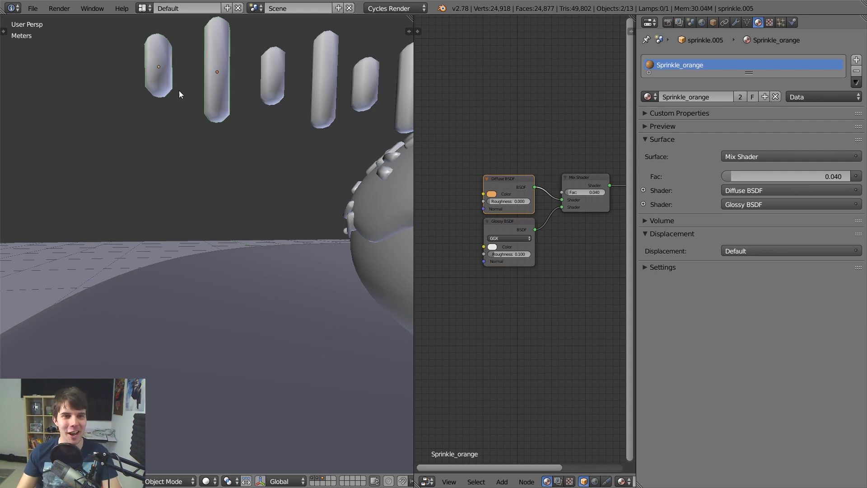
pyautogui.scroll(-2, 179, 90)
pyautogui.hotkey('shift', 'd')
pyautogui.moveTo(203, 131); pyautogui.dragTo(234, 168, button='middle')
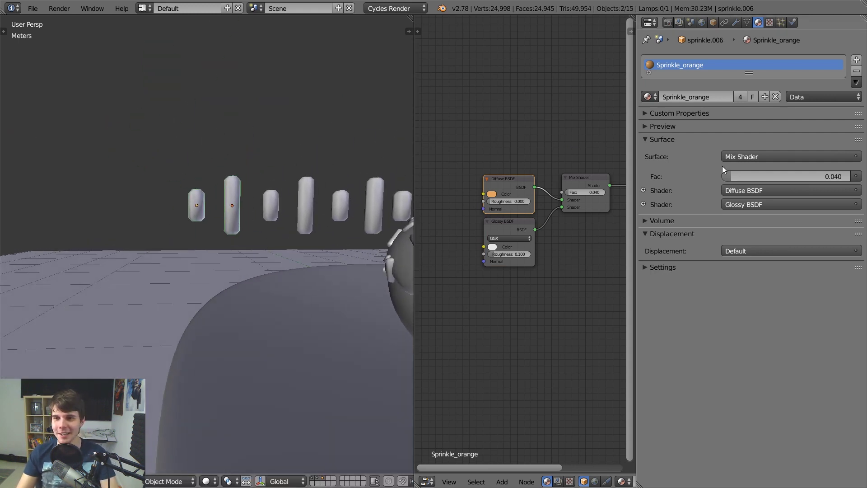
# Make the new short copy's material single-user, rename it Sprinkle_pink and give it a pink diffuse colour
pyautogui.click(740, 96)
pyautogui.click(702, 98)
pyautogui.write('Sprinkle_pink')
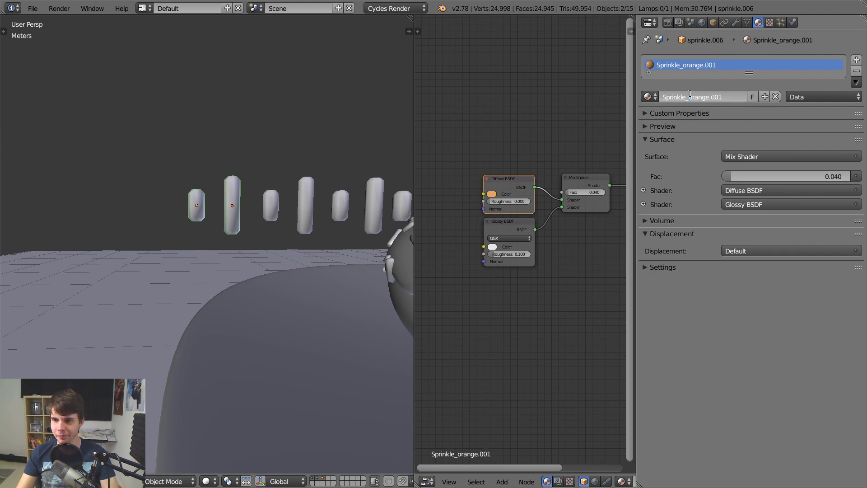
pyautogui.press('Return')
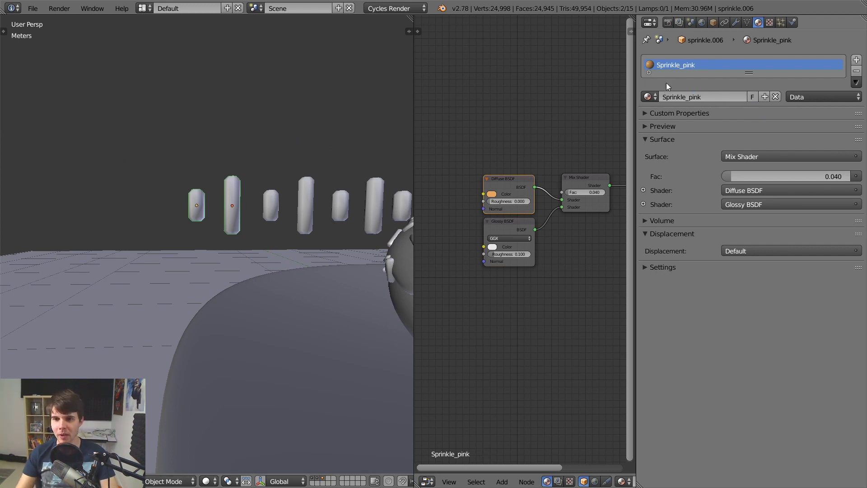
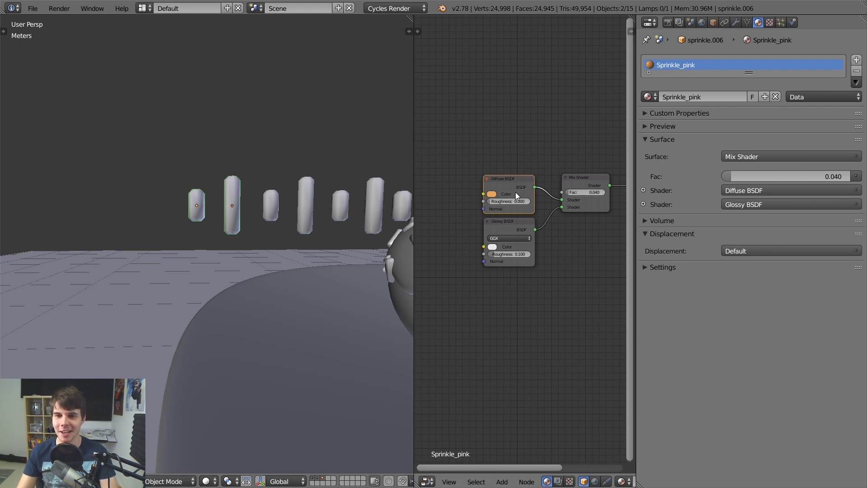
pyautogui.click(492, 195)
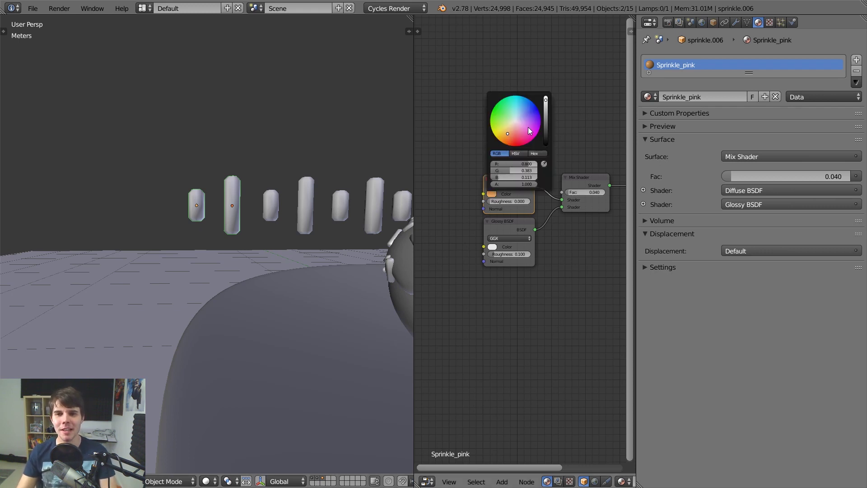
pyautogui.moveTo(529, 128); pyautogui.dragTo(520, 126)
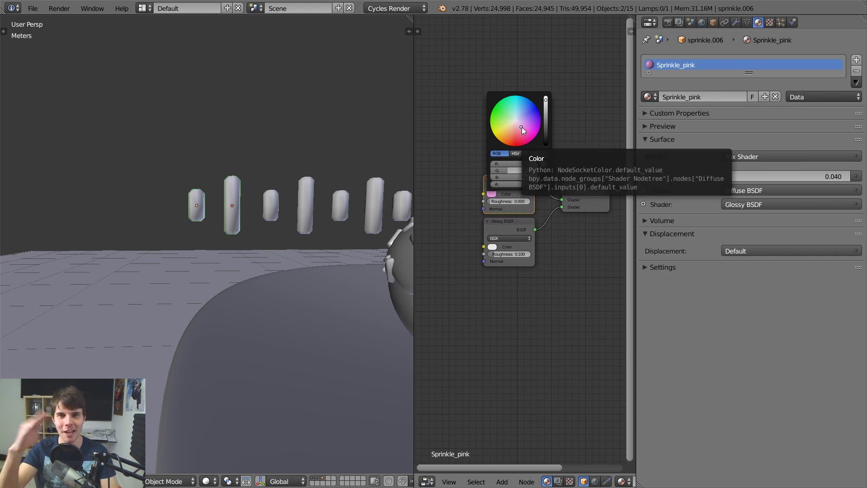
# Assign the Sprinkle_pink material to the new long copy, comparing the materials of the neighbouring sprinkles
pyautogui.scroll(3, 178, 189)
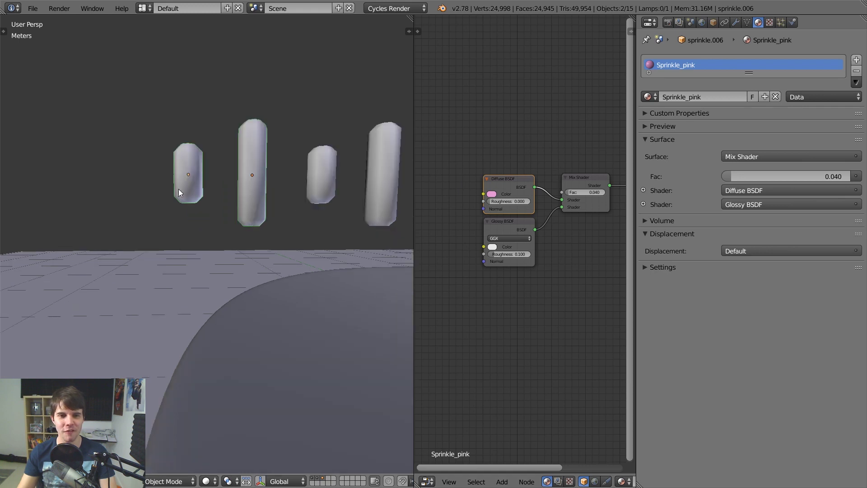
pyautogui.rightClick(321, 186)
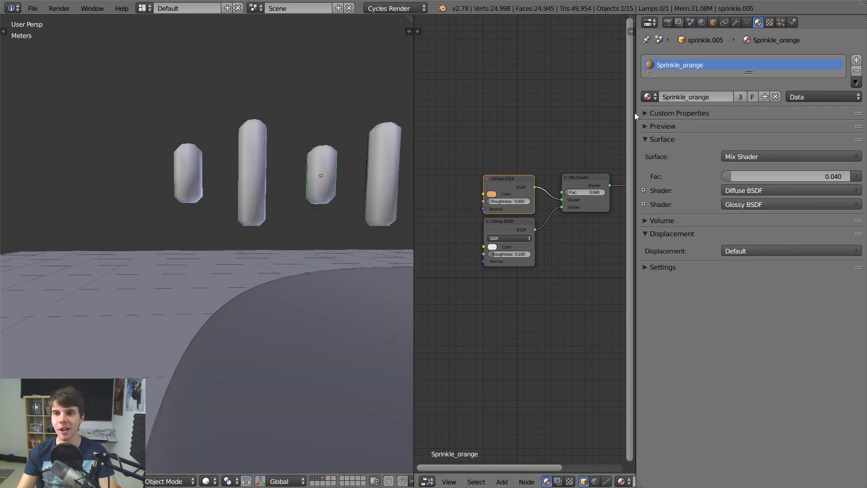
pyautogui.rightClick(256, 174)
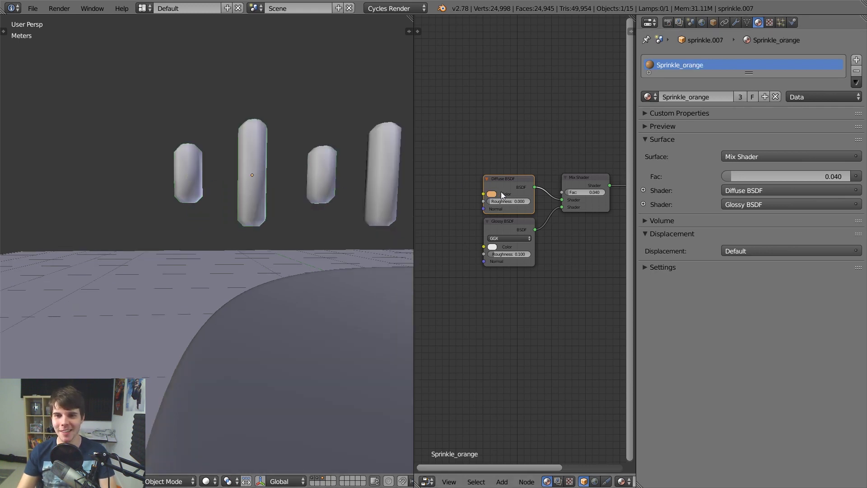
pyautogui.rightClick(193, 177)
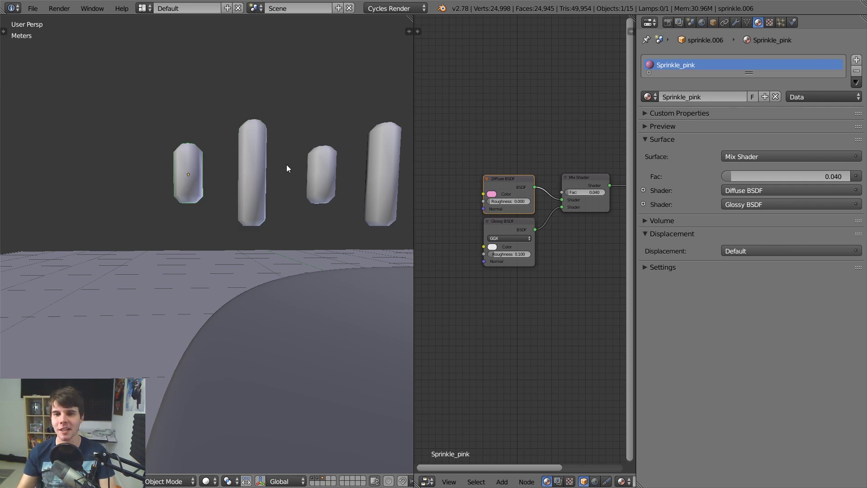
pyautogui.rightClick(258, 163)
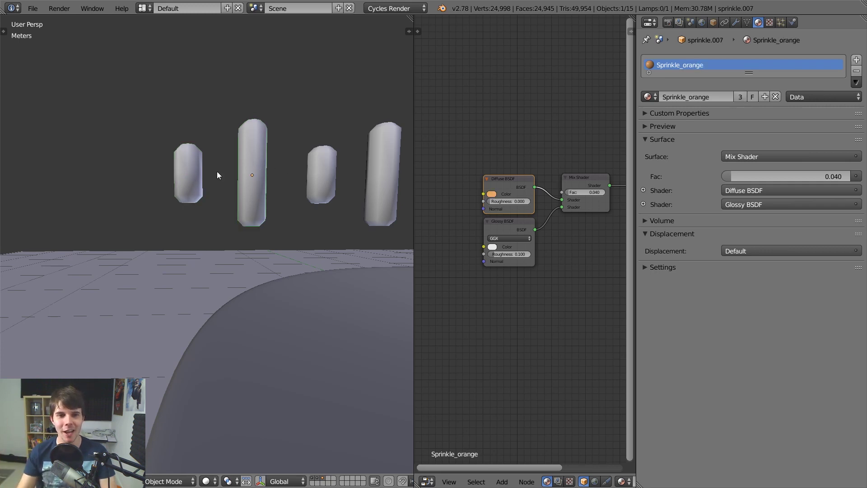
pyautogui.rightClick(198, 174)
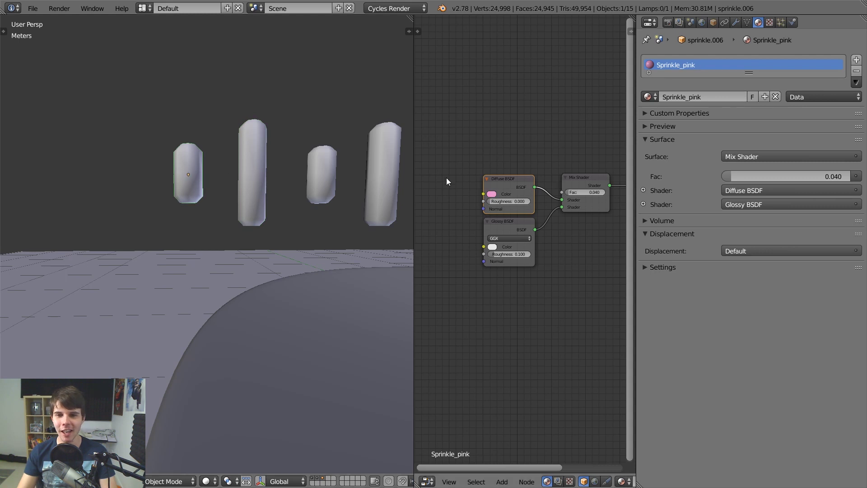
pyautogui.rightClick(271, 174)
pyautogui.click(651, 97)
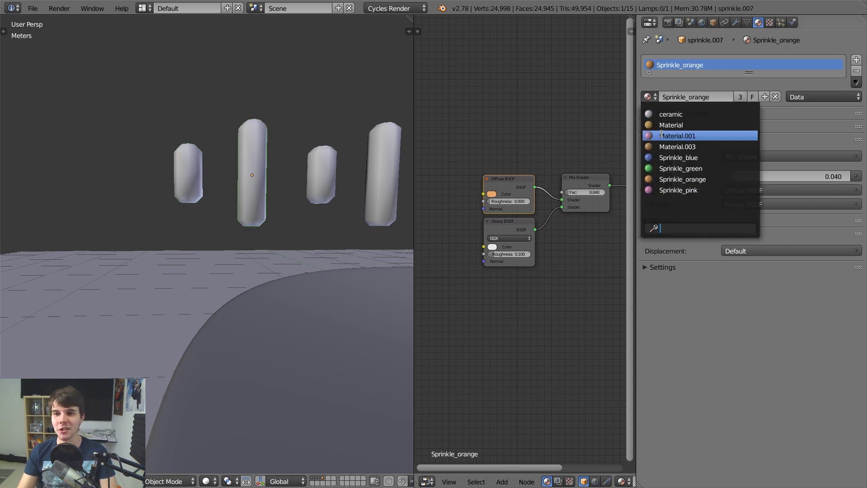
pyautogui.click(675, 190)
pyautogui.rightClick(197, 177)
pyautogui.rightClick(251, 144)
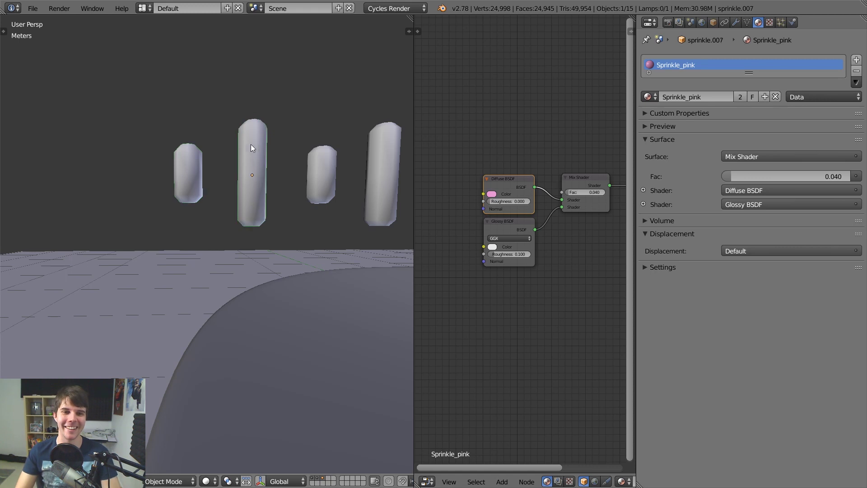
pyautogui.rightClick(202, 167)
pyautogui.rightClick(240, 159)
pyautogui.rightClick(191, 178)
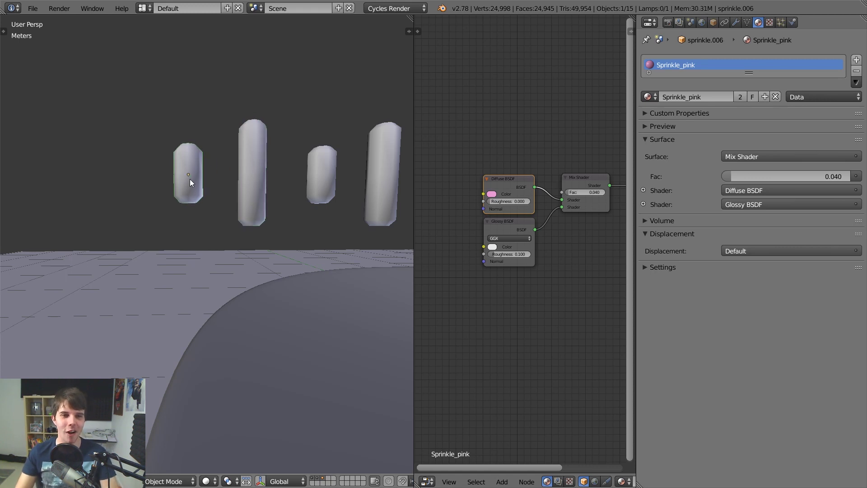
# Select both pink sprinkles and duplicate them along the X axis to the free end of the row
pyautogui.rightClick(261, 169)
pyautogui.keyDown('shift'); pyautogui.moveTo(179, 177); pyautogui.dragTo(209, 177, button='middle'); pyautogui.keyUp('shift')
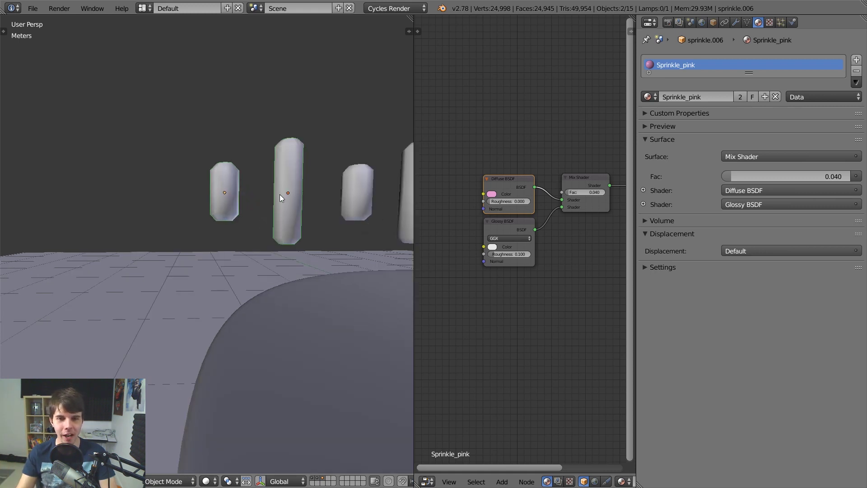
pyautogui.hotkey('shift', 'd')
pyautogui.press('x')
pyautogui.click(162, 206)
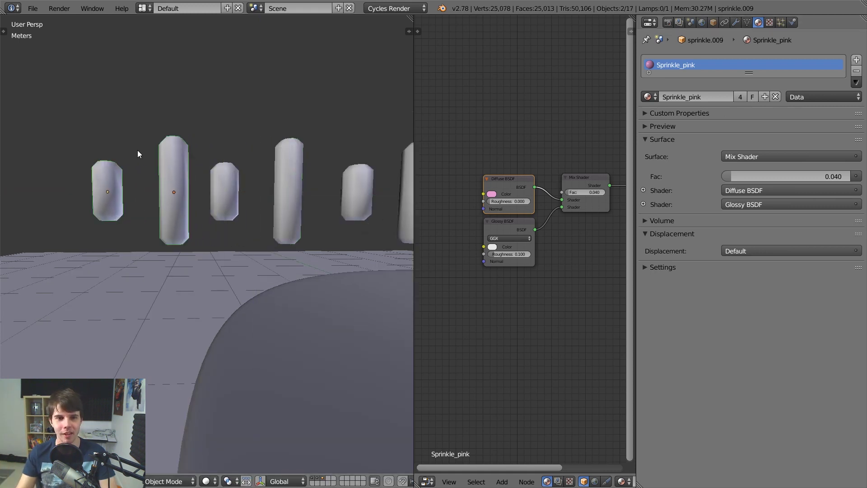
# Make the pink material on the newest long copy single-user
pyautogui.click(742, 97)
pyautogui.click(711, 97)
pyautogui.moveTo(689, 97); pyautogui.dragTo(768, 106)
pyautogui.click(569, 181)
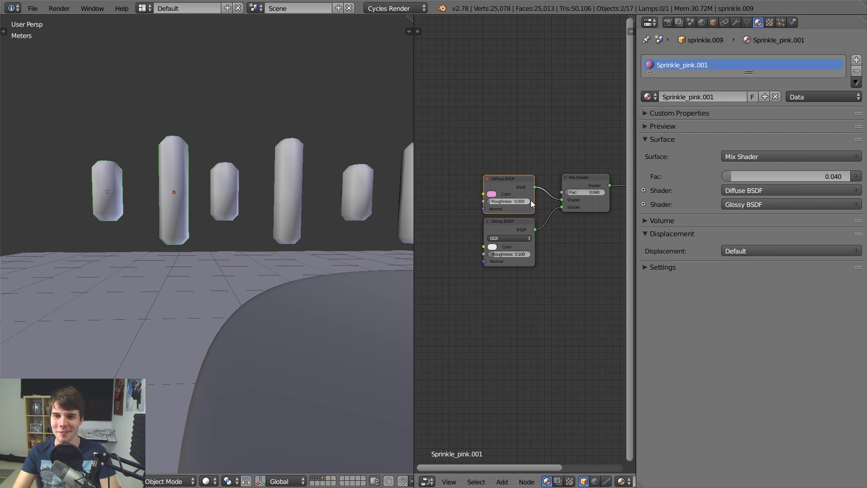
# Move the newest sprinkle pair slightly farther along the X axis, away from the pink pair
pyautogui.press('g')
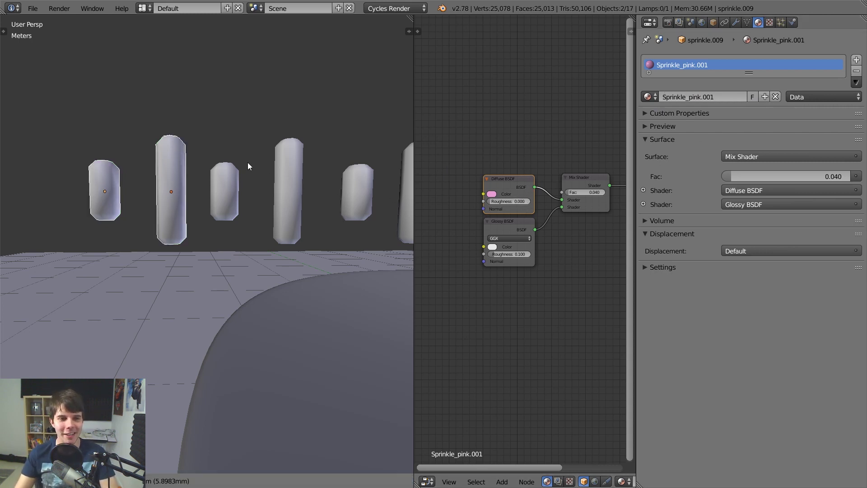
pyautogui.press('x')
pyautogui.click(245, 165)
# Set the diffuse colour of the newest long copy's own material to white
pyautogui.click(491, 194)
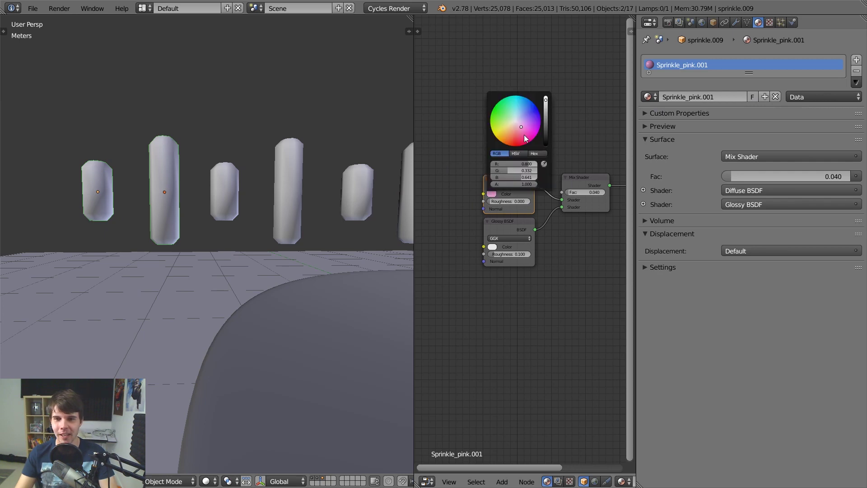
pyautogui.moveTo(522, 170); pyautogui.dragTo(474, 194)
pyautogui.click(517, 154)
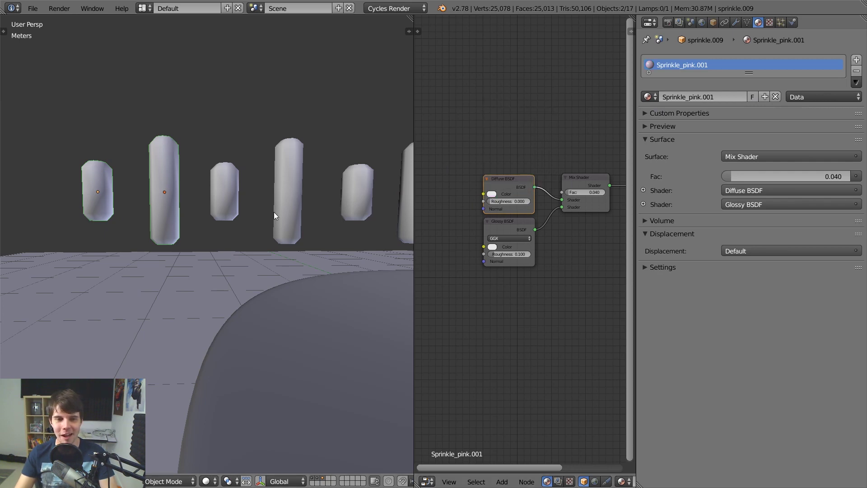
# Rename the material on the short sprinkle at the free end of the row as Sprinkle_white
pyautogui.rightClick(165, 176)
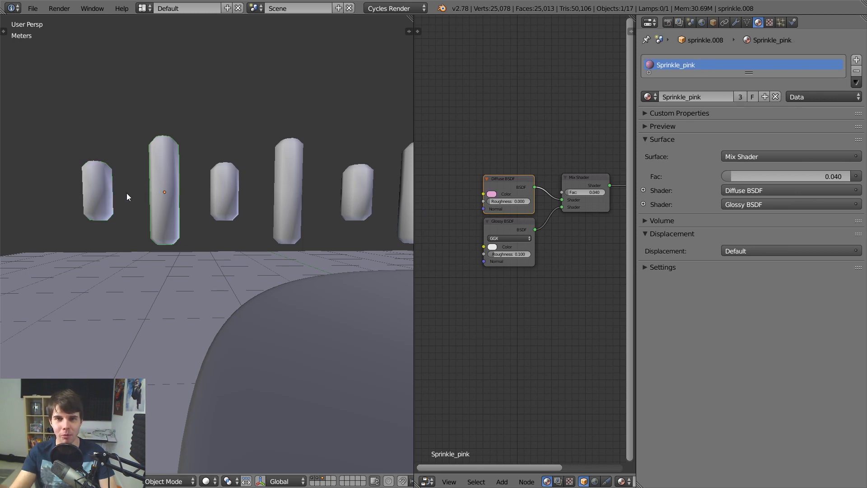
pyautogui.rightClick(112, 189)
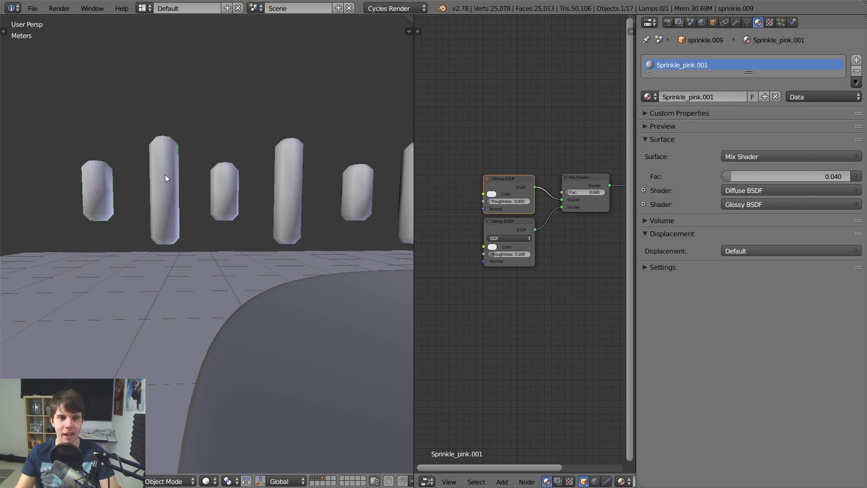
pyautogui.click(698, 97)
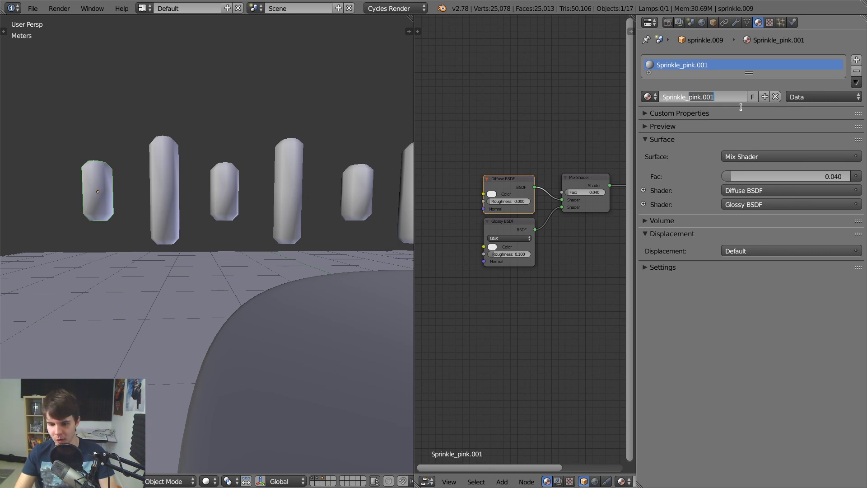
pyautogui.write('white')
pyautogui.press('Return')
pyautogui.rightClick(176, 153)
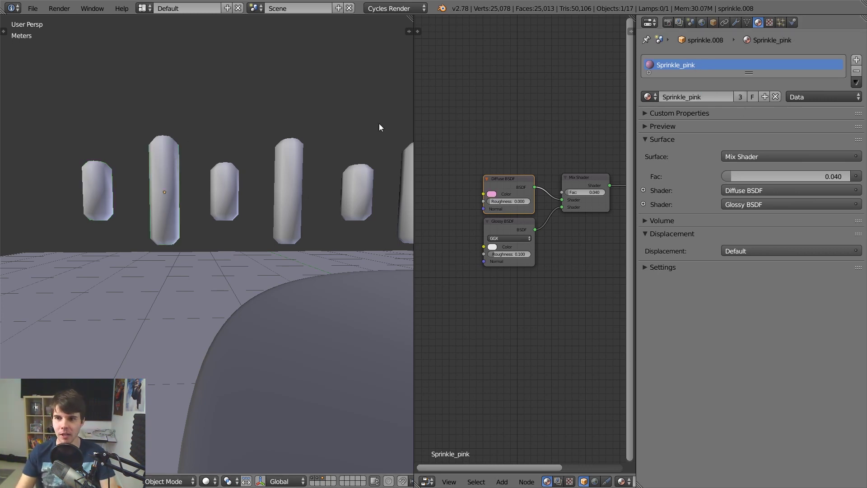
pyautogui.click(740, 97)
pyautogui.doubleClick(702, 95)
pyautogui.moveTo(689, 97); pyautogui.dragTo(732, 104)
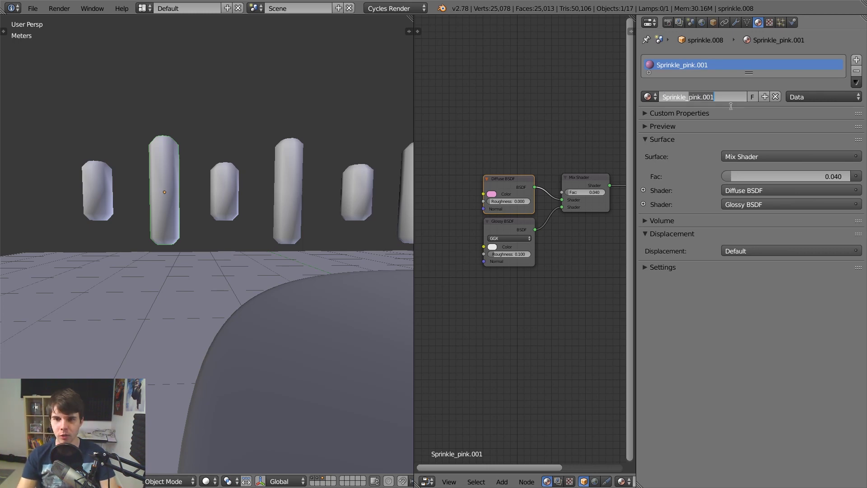
pyautogui.press('Escape')
# Assign the existing Sprinkle_white material to the long sprinkle of the newest pair
pyautogui.rightClick(98, 190)
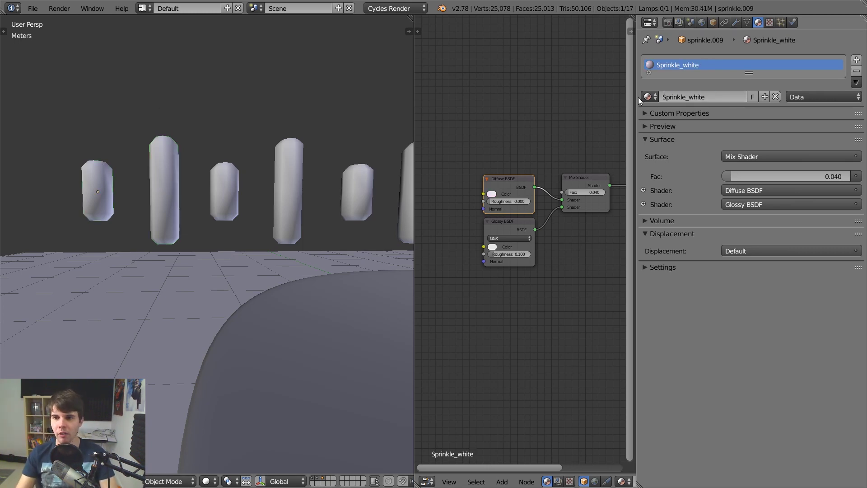
pyautogui.rightClick(177, 173)
pyautogui.click(648, 97)
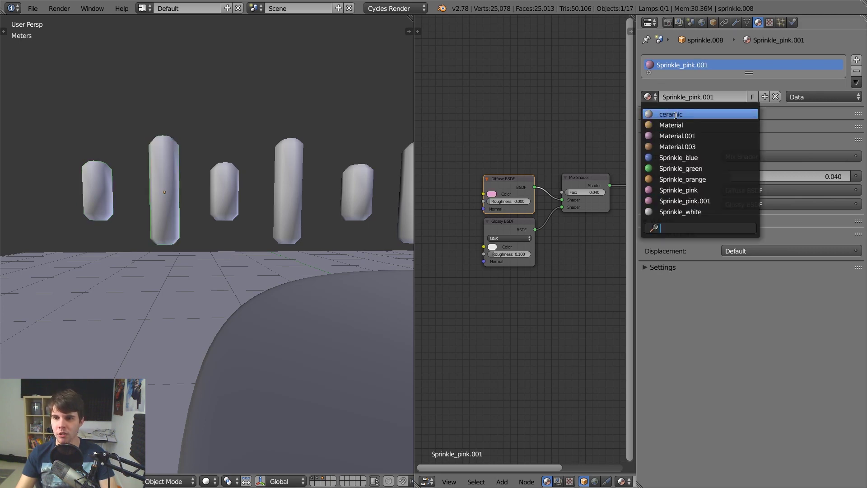
pyautogui.click(687, 211)
# Select both white sprinkles and duplicate them along the X axis to the free end of the row
pyautogui.rightClick(125, 184)
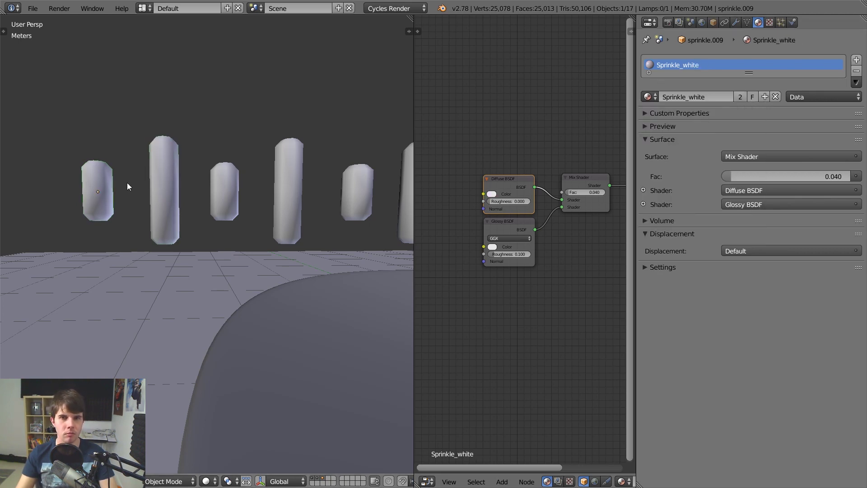
pyautogui.rightClick(171, 173)
pyautogui.scroll(-3, 168, 176)
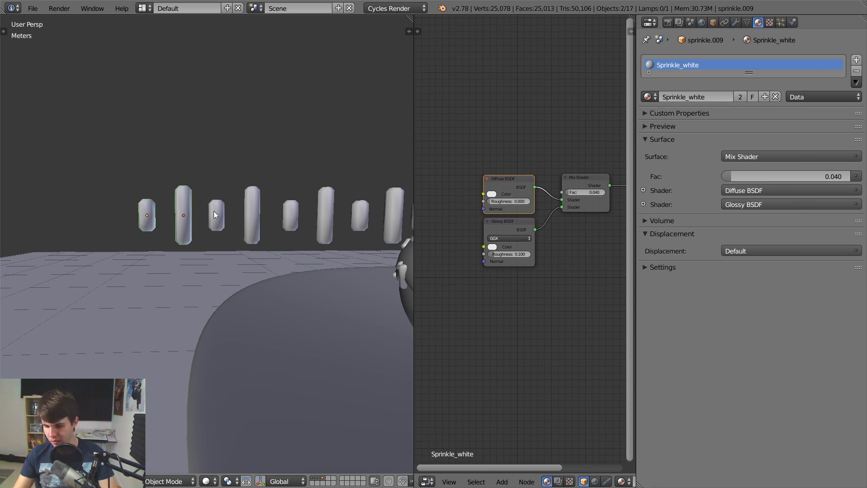
pyautogui.hotkey('shift', 'z')
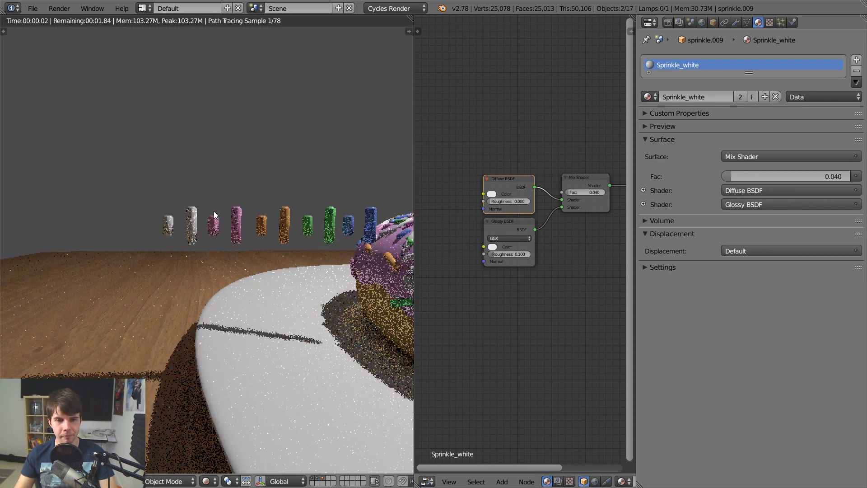
pyautogui.hotkey('shift', 'z')
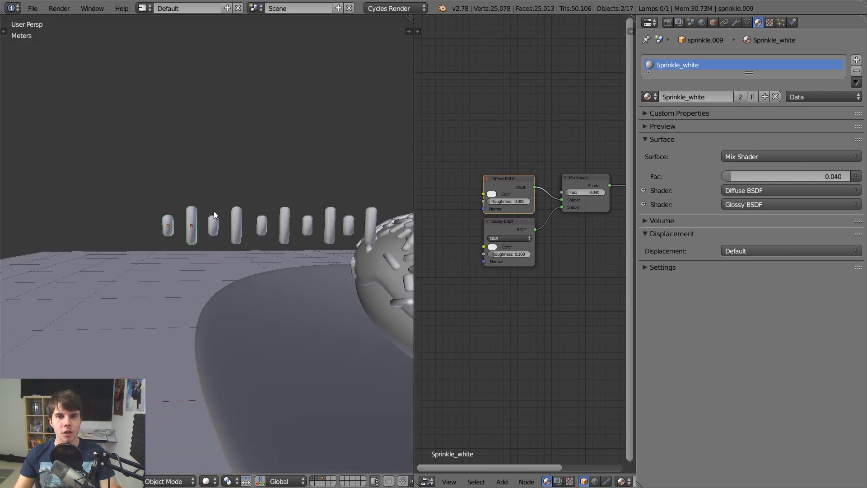
pyautogui.scroll(2, 212, 211)
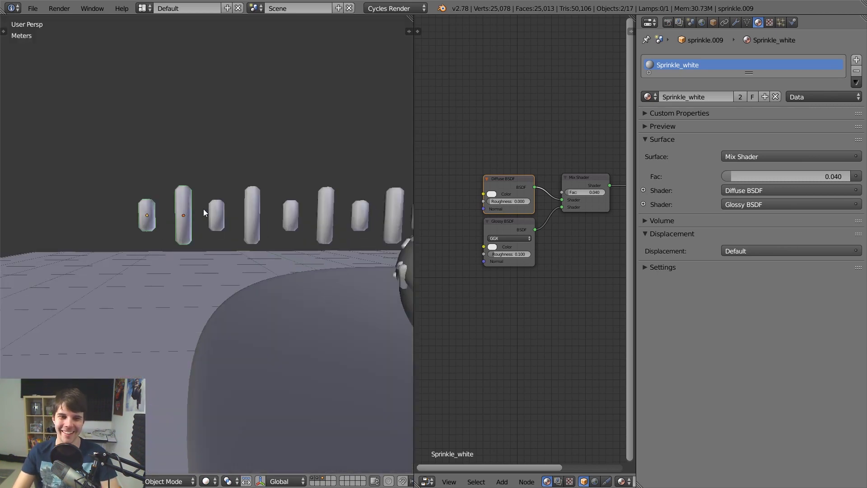
pyautogui.hotkey('shift', 'd')
pyautogui.press('x')
pyautogui.click(127, 204)
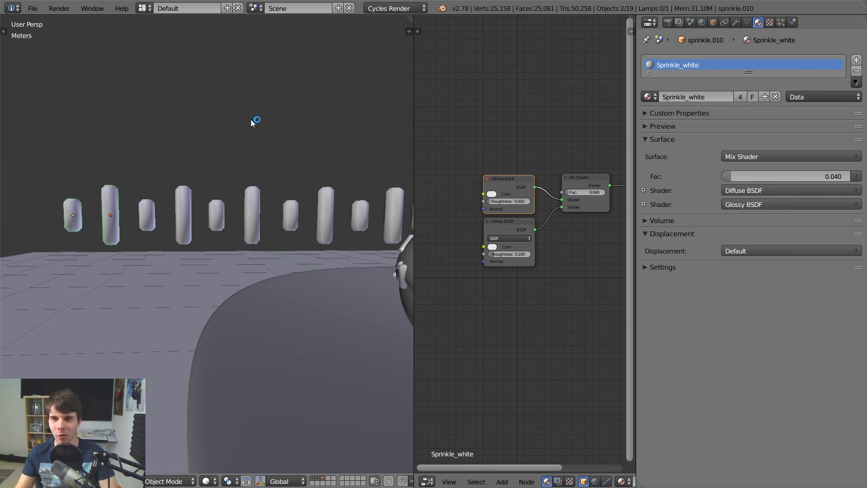
# Make the white material on the newest long copy single-user and rename it Sprinkle_yellow
pyautogui.rightClick(117, 214)
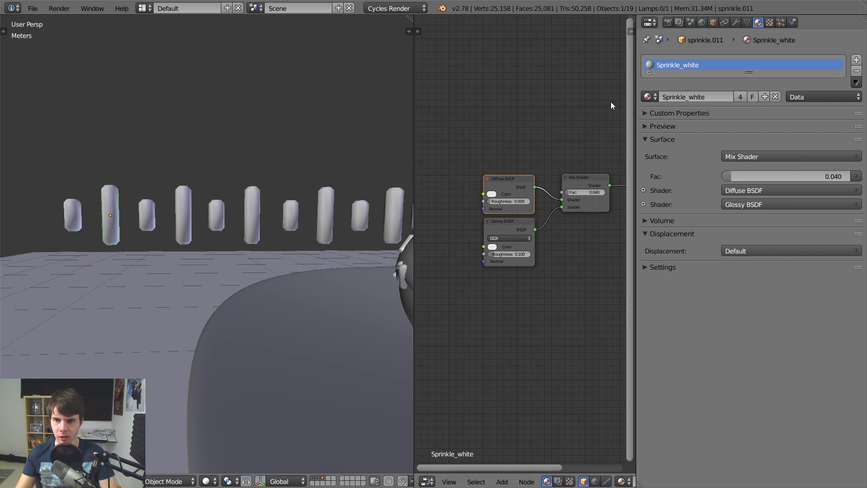
pyautogui.click(742, 97)
pyautogui.moveTo(690, 98); pyautogui.dragTo(731, 99)
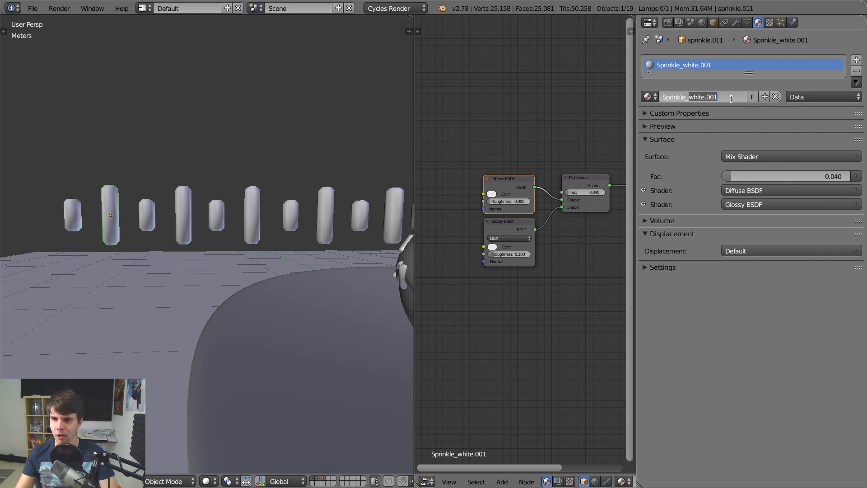
pyautogui.write('yell')
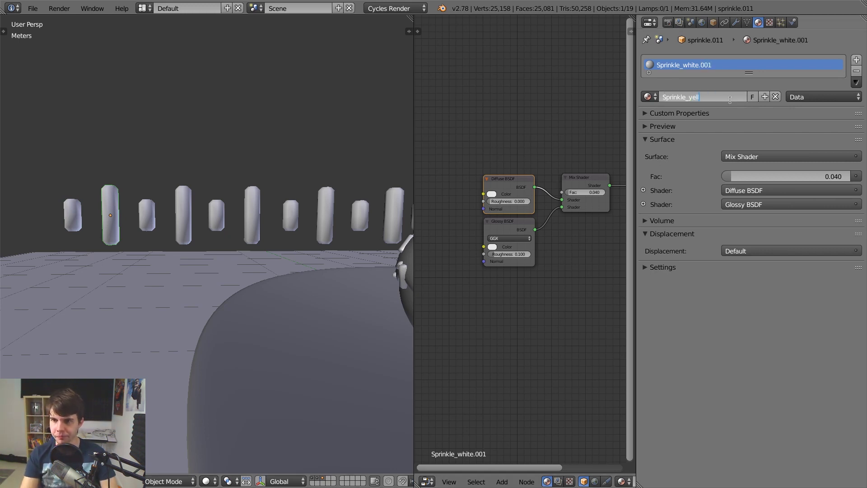
pyautogui.write('ow')
pyautogui.press('Return')
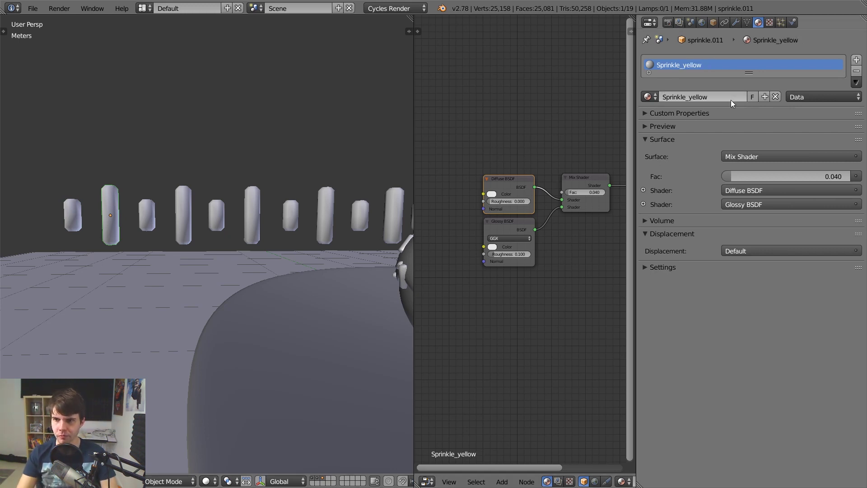
# Set the diffuse colour of the Sprinkle_yellow material to a soft yellow
pyautogui.click(492, 194)
pyautogui.click(511, 128)
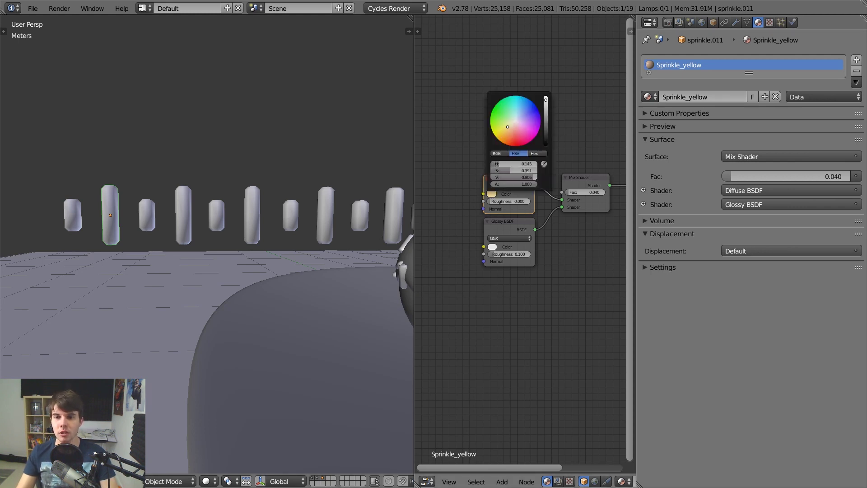
pyautogui.moveTo(508, 132); pyautogui.dragTo(506, 129)
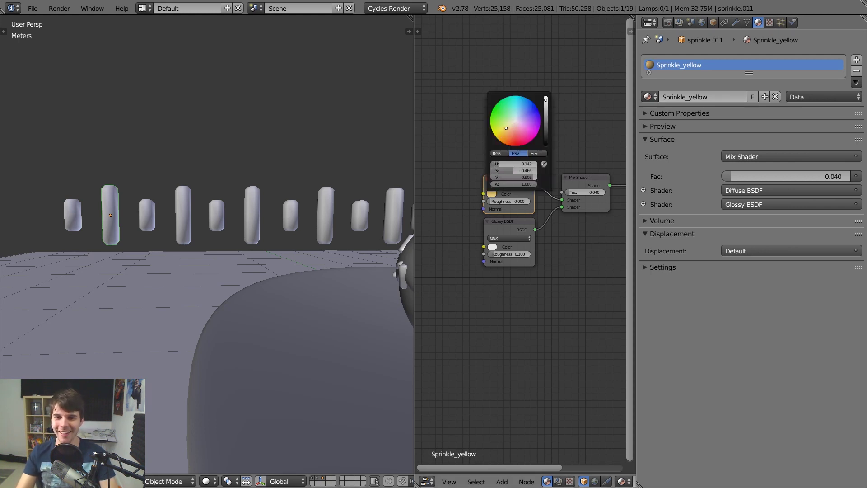
# Link the Sprinkle_yellow material from the long copy to its short partner and preview the row in rendered shading
pyautogui.rightClick(79, 227)
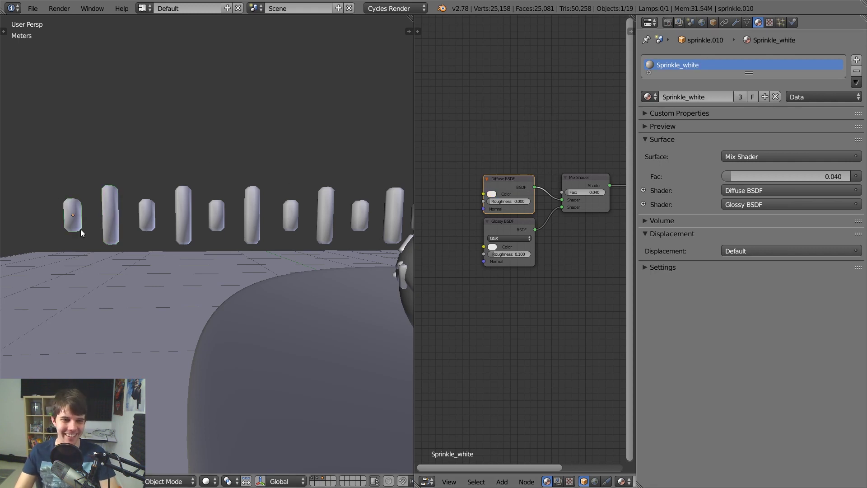
pyautogui.keyDown('shift'); pyautogui.rightClick(115, 207); pyautogui.keyUp('shift')
pyautogui.hotkey('ctrl', 'l')
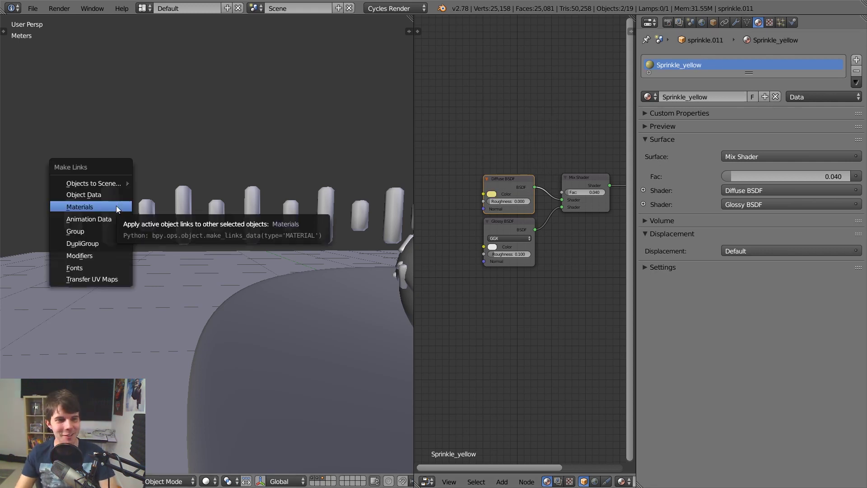
pyautogui.click(116, 207)
pyautogui.rightClick(116, 207)
pyautogui.hotkey('shift', 'z')
pyautogui.scroll(-4, 117, 206)
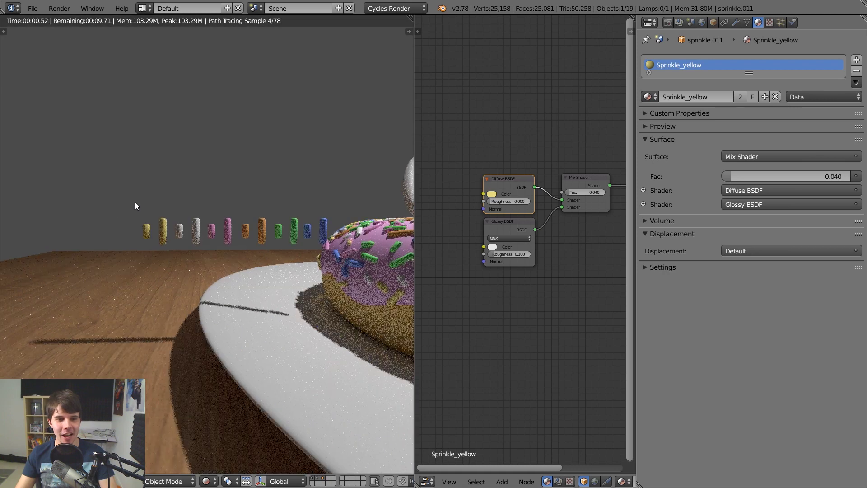
pyautogui.hotkey('shift', 'z')
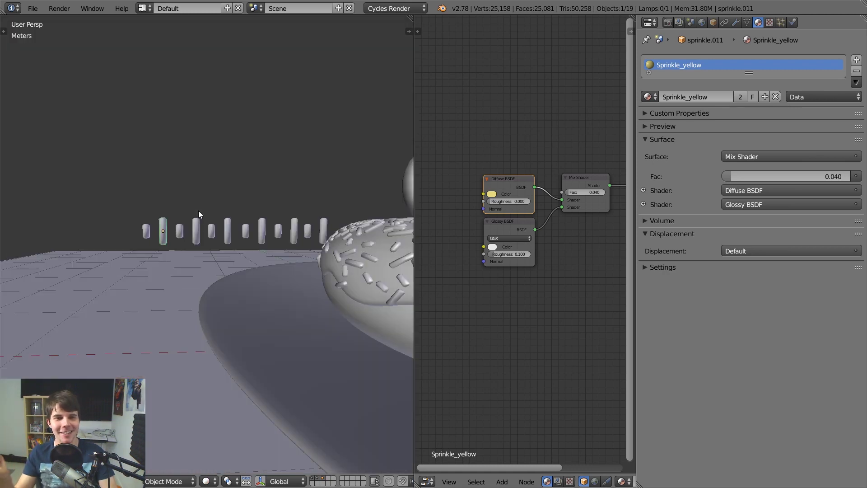
pyautogui.hotkey('shift', 'z')
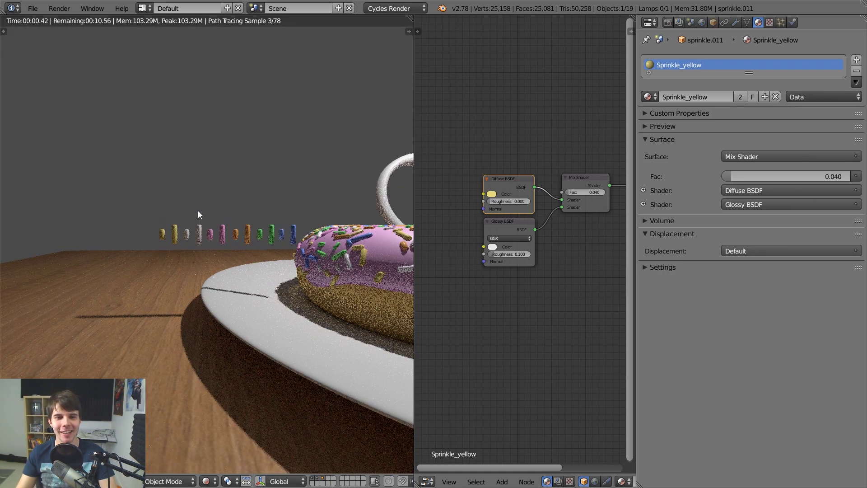
pyautogui.hotkey('shift', 'z')
# Duplicate both yellow sprinkles and place the copies at the free end of the row
pyautogui.scroll(6, 198, 210)
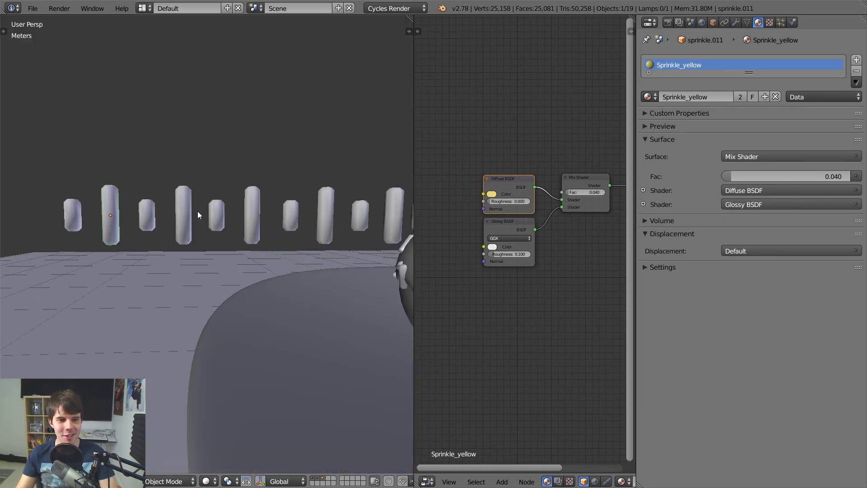
pyautogui.moveTo(197, 211); pyautogui.dragTo(145, 230, button='middle')
pyautogui.hotkey('shift', 'd')
pyautogui.click(67, 219)
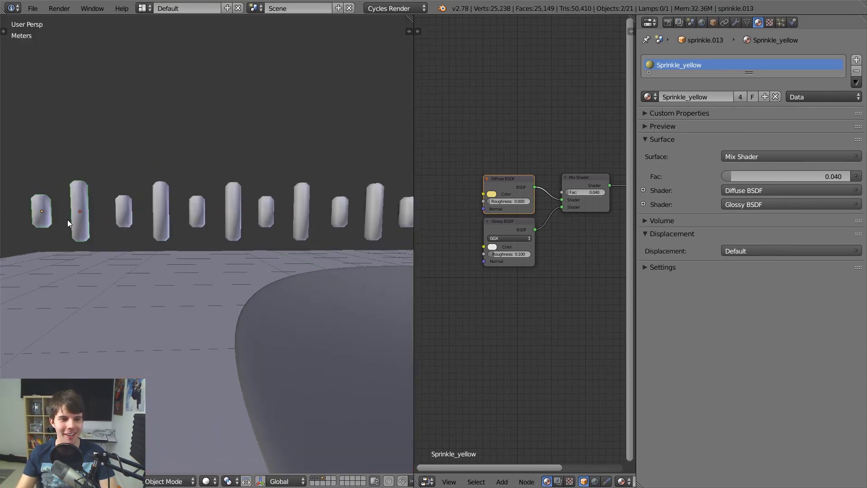
# Make the yellow material on the newest short copy single-user and rename it Sprinkle_red
pyautogui.click(739, 97)
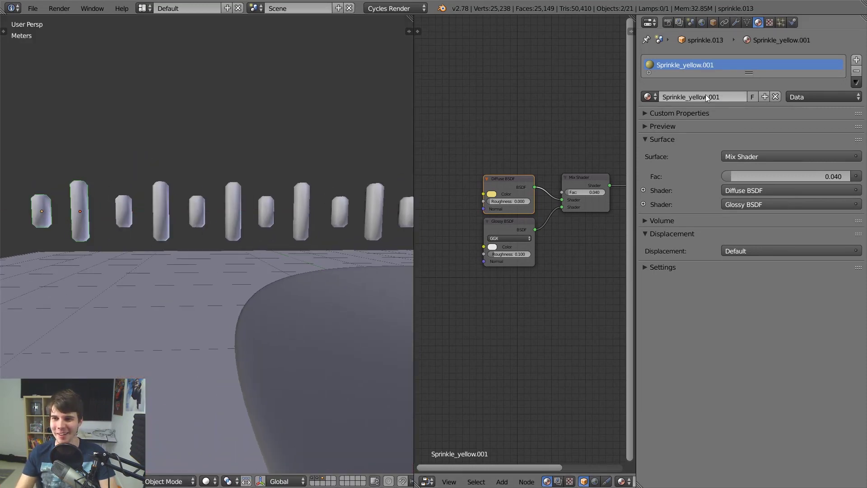
pyautogui.click(740, 97)
pyautogui.write('Sprinkle_red')
pyautogui.press('Return')
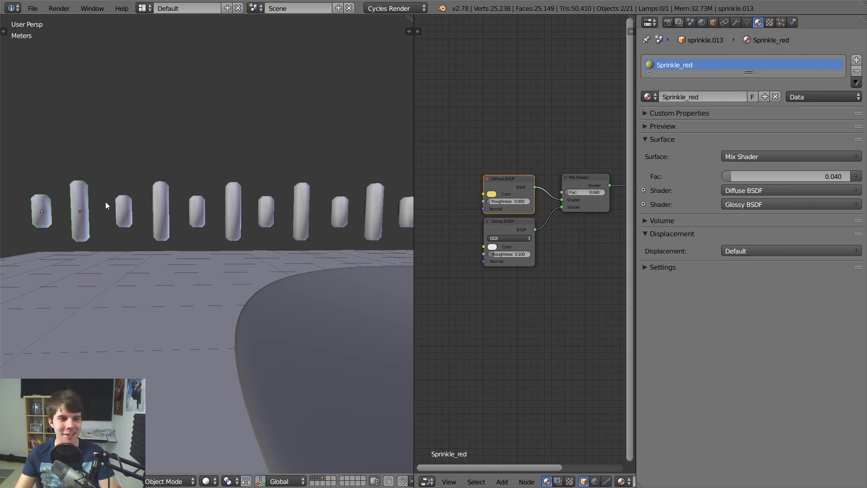
# Select the newest short copy and set the diffuse colour of its Sprinkle_red material to red with hue 0
pyautogui.rightClick(80, 200)
pyautogui.rightClick(41, 210)
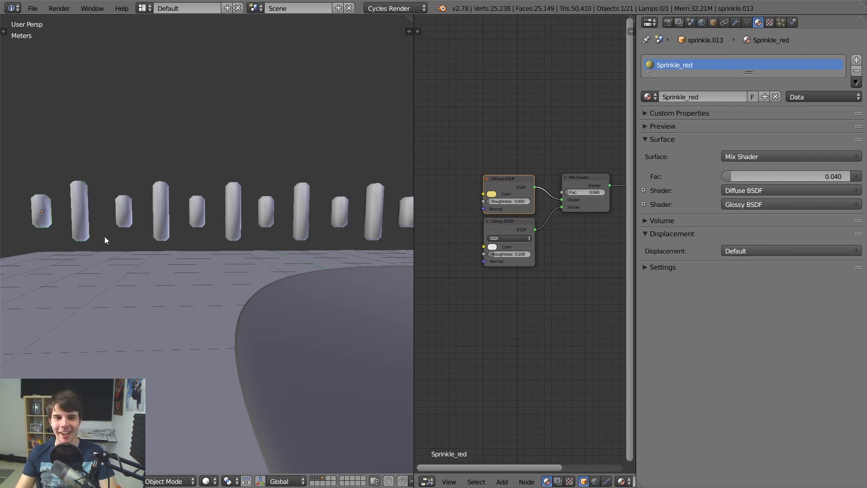
pyautogui.rightClick(89, 232)
pyautogui.rightClick(49, 219)
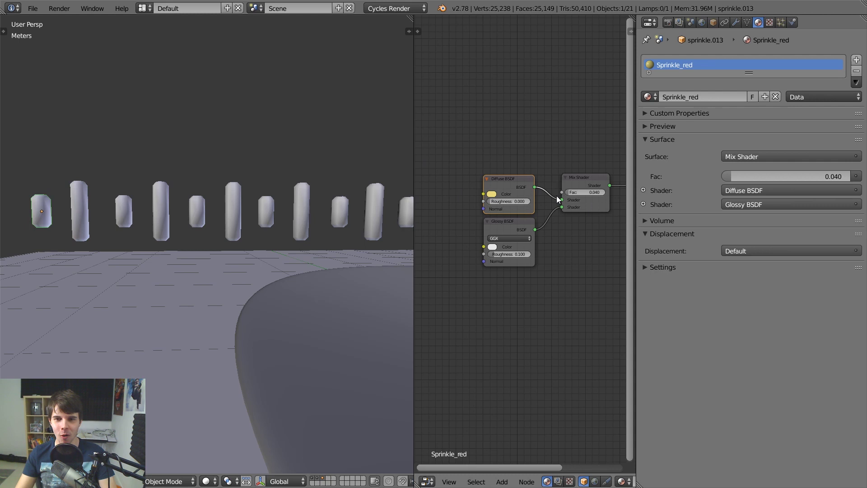
pyautogui.click(492, 194)
pyautogui.click(516, 132)
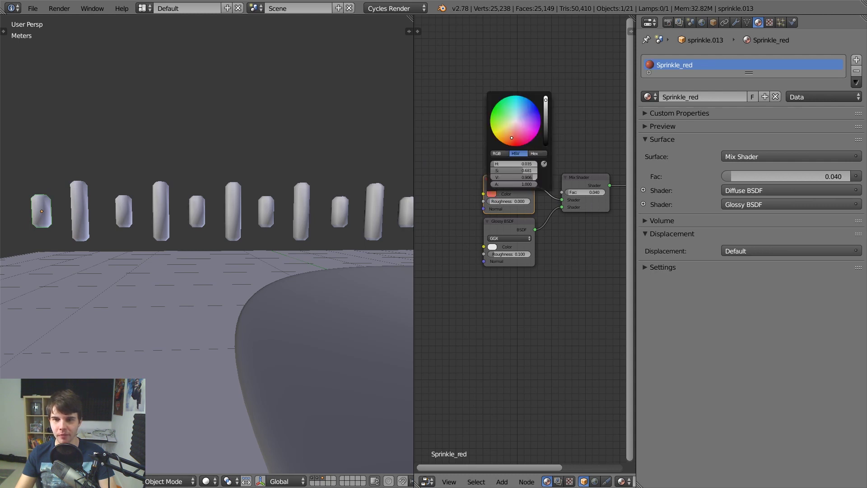
pyautogui.moveTo(513, 139); pyautogui.dragTo(514, 138)
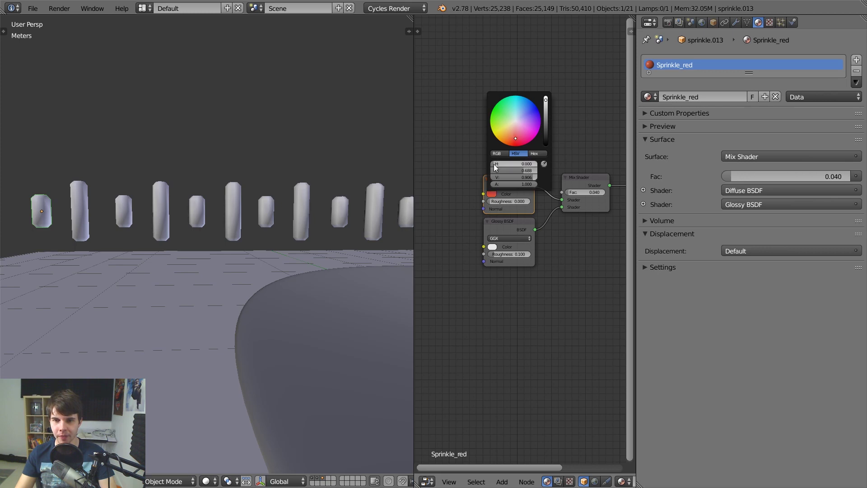
# Link the Sprinkle_red material from the short copy to its long partner
pyautogui.click(70, 200)
pyautogui.keyDown('shift'); pyautogui.click(53, 209); pyautogui.keyUp('shift')
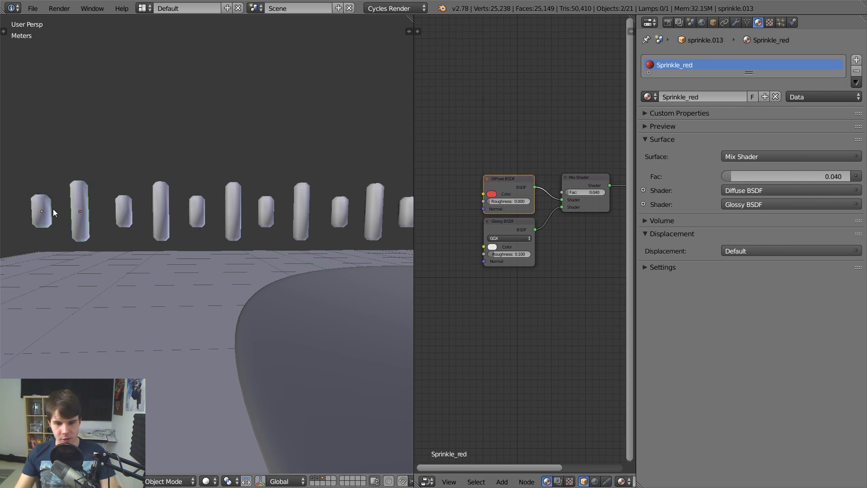
pyautogui.hotkey('ctrl', 'l')
pyautogui.click(52, 209)
# Examine the multicoloured sprinkles on the donut from above in rendered shading
pyautogui.hotkey('shift', 'z')
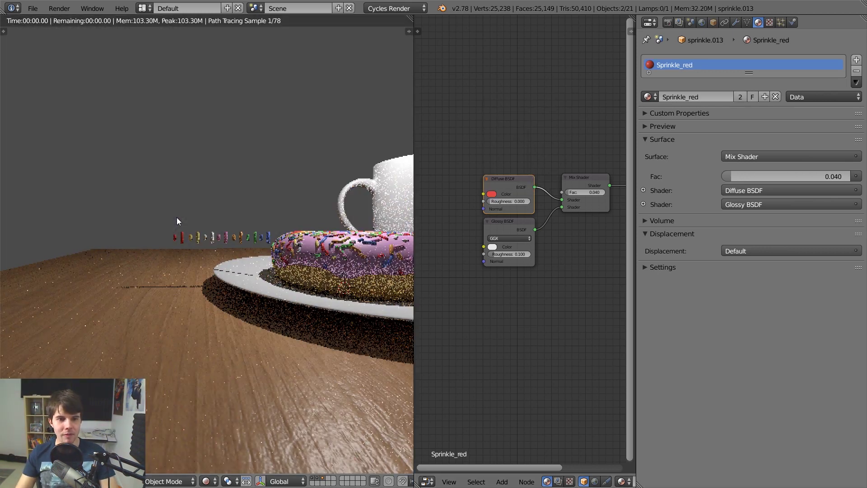
pyautogui.scroll(2, 135, 291)
pyautogui.moveTo(140, 281); pyautogui.dragTo(162, 269, button='middle')
pyautogui.scroll(1, 163, 269)
pyautogui.scroll(4, 162, 270)
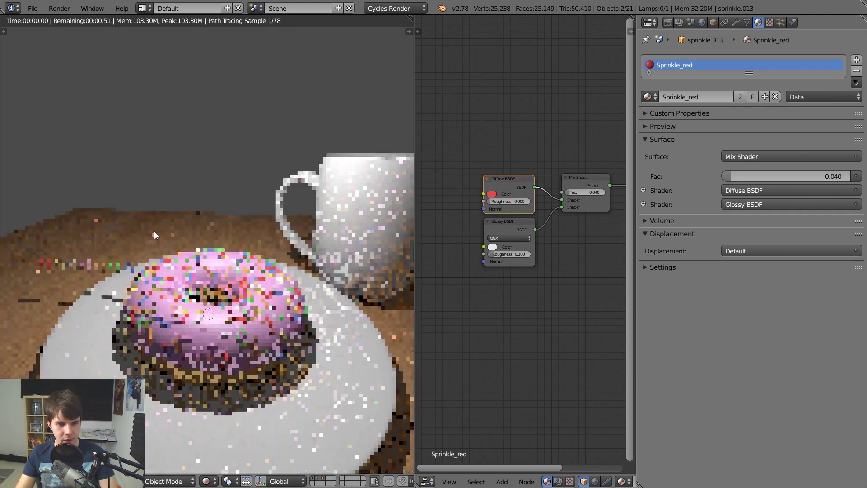
# Select the long pink source sprinkle and add two loop cuts around its body in Edit Mode
pyautogui.moveTo(154, 223)
pyautogui.mouseDown(button='middle')
pyautogui.moveTo(183, 205)
pyautogui.moveTo(167, 213)
pyautogui.moveTo(207, 228)
pyautogui.mouseUp(button='middle')
pyautogui.hotkey('shift', 'z')
pyautogui.scroll(2, 180, 236)
pyautogui.rightClick(177, 237)
pyautogui.scroll(8, 177, 237)
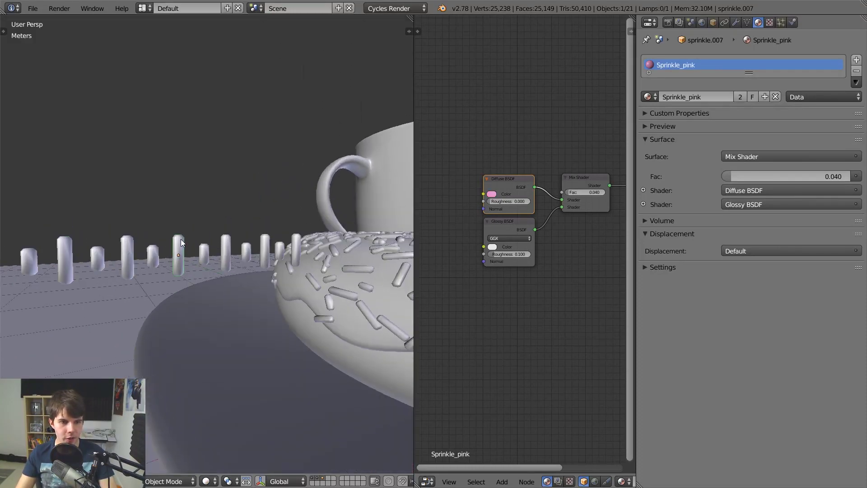
pyautogui.press('Tab')
pyautogui.moveTo(197, 160); pyautogui.dragTo(194, 172, button='middle')
pyautogui.hotkey('ctrl', 'r')
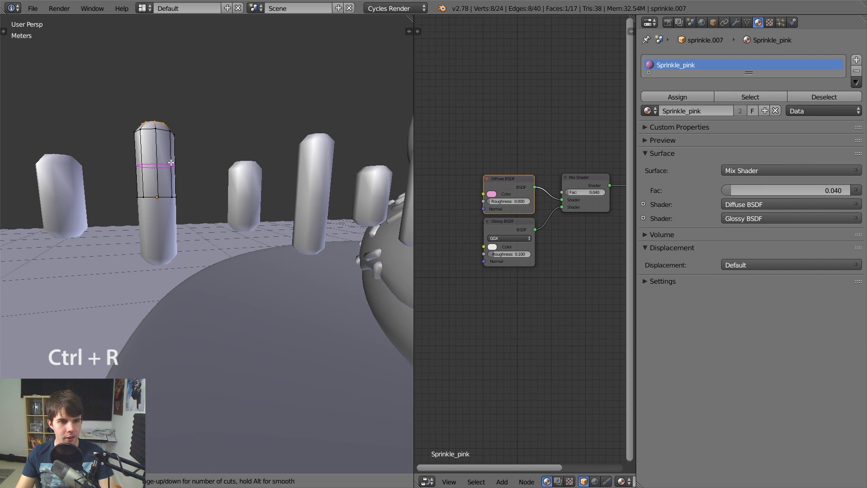
pyautogui.click(172, 163)
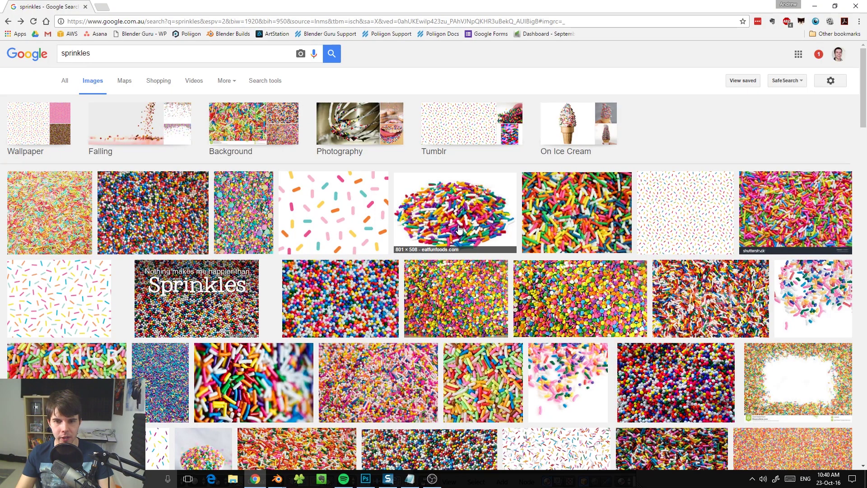
# Enlarge the reference photo of the piled rod sprinkles in the Chrome image results, and return to Blender
pyautogui.click(459, 229)
pyautogui.hotkey('alt', 'Tab')
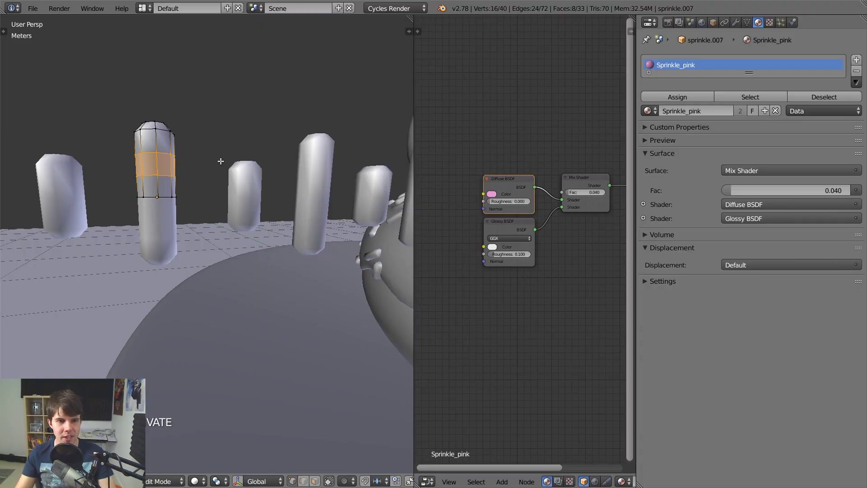
# Select only the end-cap faces of the long pink sprinkle in wireframe and rotate them to bend the sprinkle
pyautogui.click(314, 482)
pyautogui.moveTo(178, 171); pyautogui.dragTo(148, 196, button='middle')
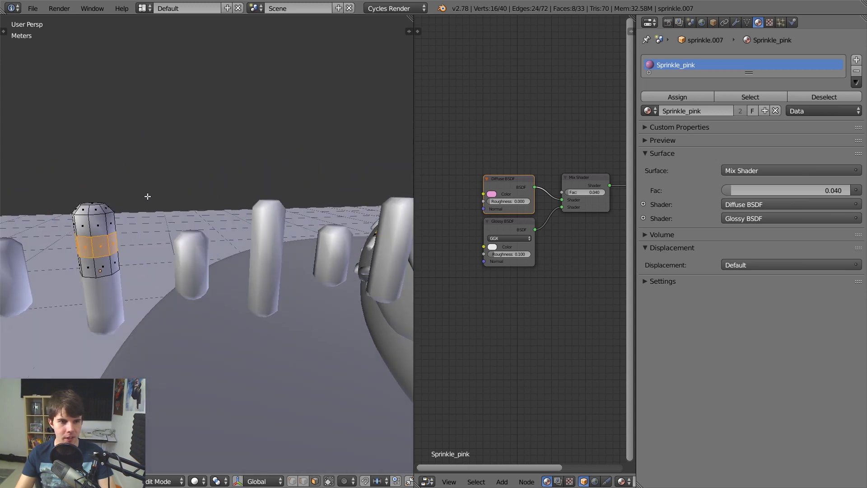
pyautogui.press('z')
pyautogui.scroll(-2, 108, 189)
pyautogui.press('a')
pyautogui.press('b')
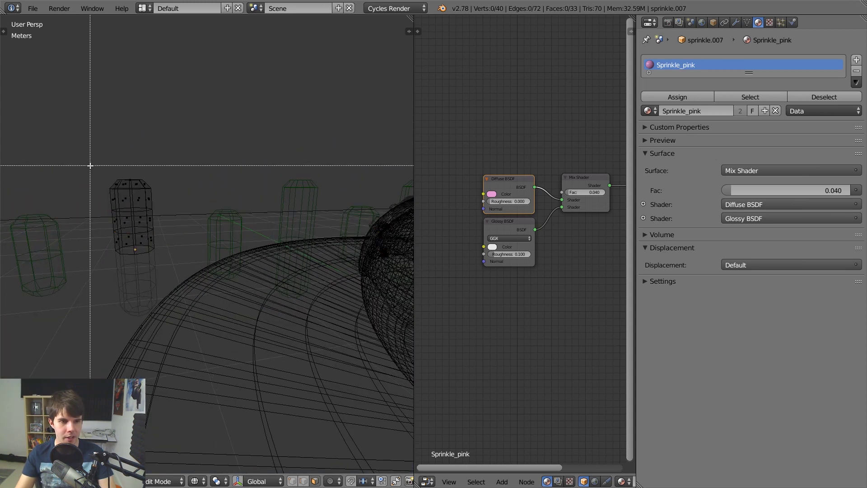
pyautogui.moveTo(90, 165); pyautogui.dragTo(188, 193)
pyautogui.press('r')
pyautogui.click(212, 220)
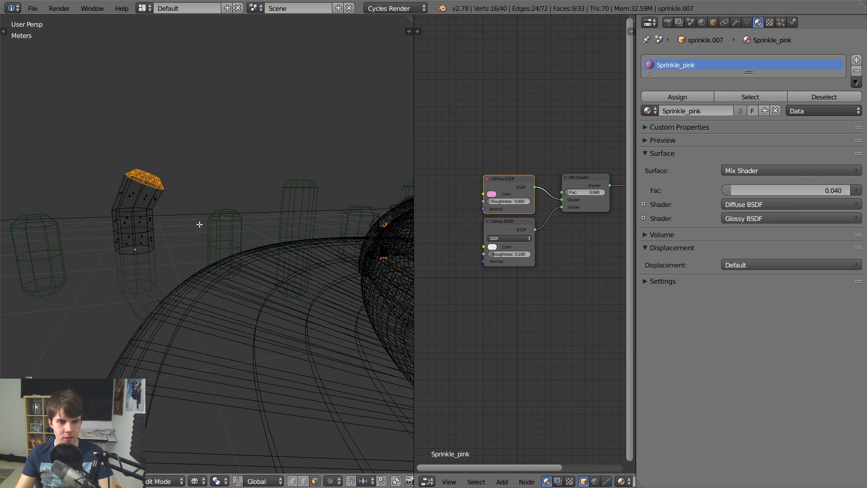
# Leave Edit Mode and inspect the bent pink sprinkles on the donut in rendered shading
pyautogui.press('Tab')
pyautogui.scroll(-8, 270, 328)
pyautogui.press('z')
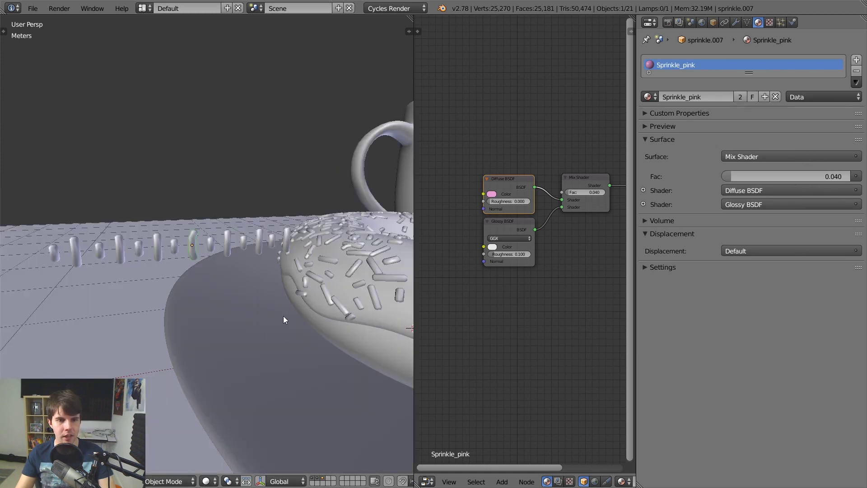
pyautogui.moveTo(283, 315)
pyautogui.keyDown('shift'); pyautogui.mouseDown(button='middle')
pyautogui.moveTo(177, 308)
pyautogui.moveTo(274, 280)
pyautogui.moveTo(256, 280)
pyautogui.moveTo(279, 294)
pyautogui.moveTo(243, 283)
pyautogui.moveTo(288, 352)
pyautogui.mouseUp(button='middle'); pyautogui.keyUp('shift')
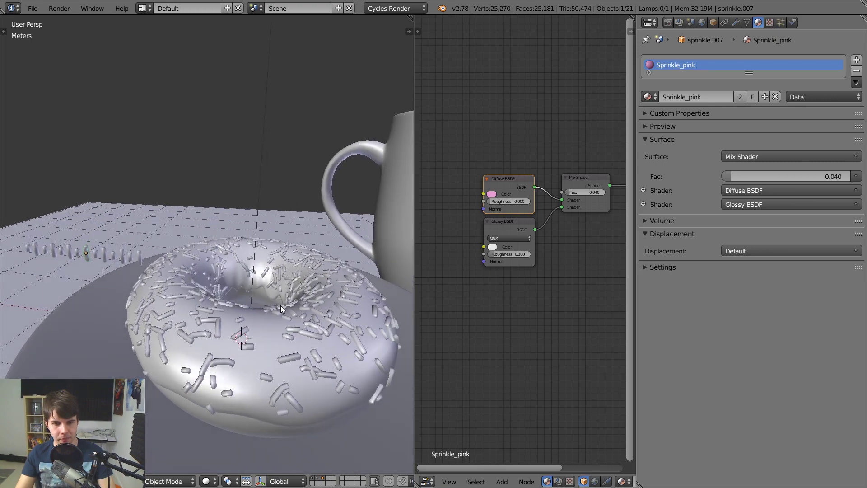
pyautogui.hotkey('shift', 'z')
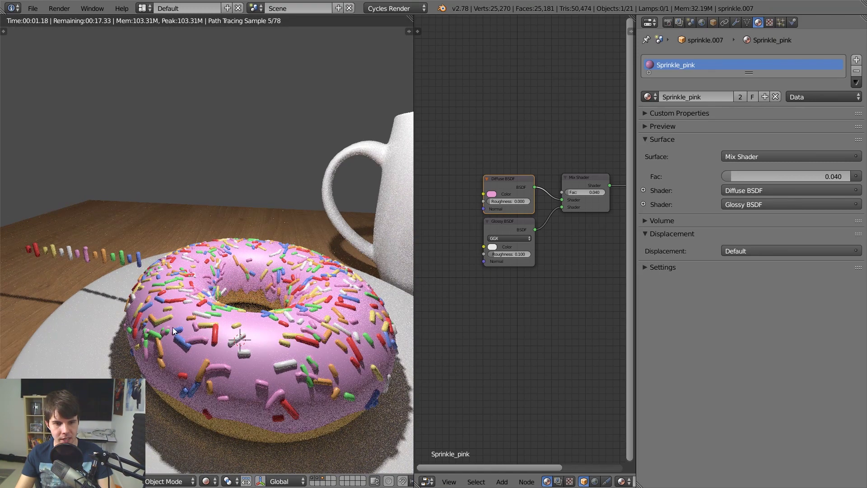
# Duplicate the long white source sprinkle and place the copy beside it in the row
pyautogui.hotkey('shift', 'z')
pyautogui.scroll(3, 118, 278)
pyautogui.keyDown('shift'); pyautogui.moveTo(102, 273); pyautogui.dragTo(188, 237, button='middle'); pyautogui.keyUp('shift')
pyautogui.scroll(2, 176, 240)
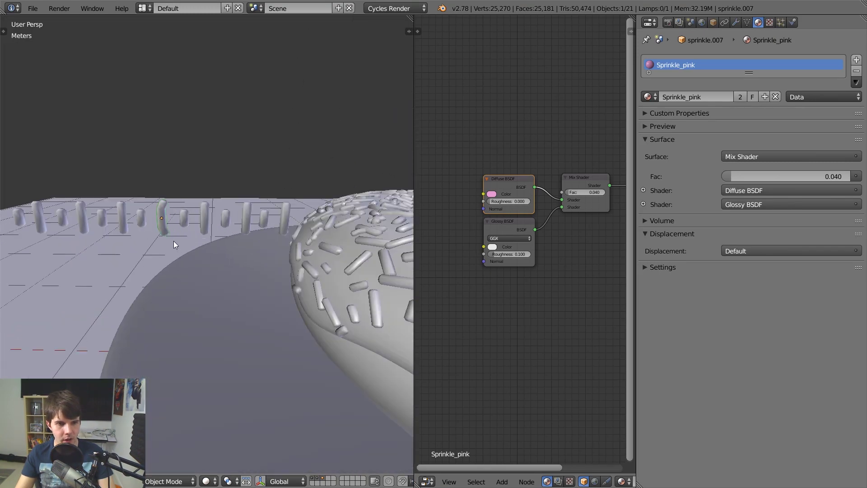
pyautogui.rightClick(124, 216)
pyautogui.scroll(-4, 135, 224)
pyautogui.hotkey('shift', 'z')
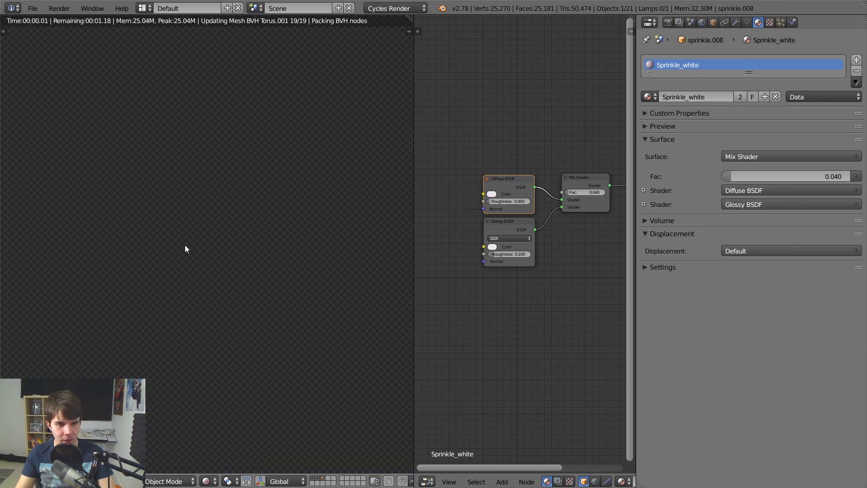
pyautogui.hotkey('shift', 'z')
pyautogui.moveTo(216, 255); pyautogui.dragTo(245, 219, button='middle')
pyautogui.hotkey('shift', 'd')
pyautogui.click(224, 253)
# Add two loop cuts around the body of the white sprinkle copy without sliding them
pyautogui.scroll(2, 135, 168)
pyautogui.press('Tab')
pyautogui.scroll(2, 244, 219)
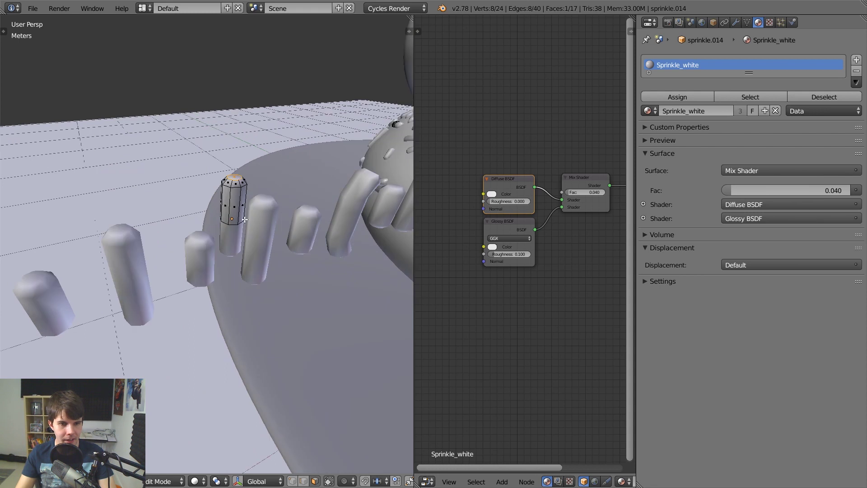
pyautogui.hotkey('ctrl', 'r')
pyautogui.scroll(1, 238, 214)
pyautogui.click(238, 214)
pyautogui.rightClick(239, 213)
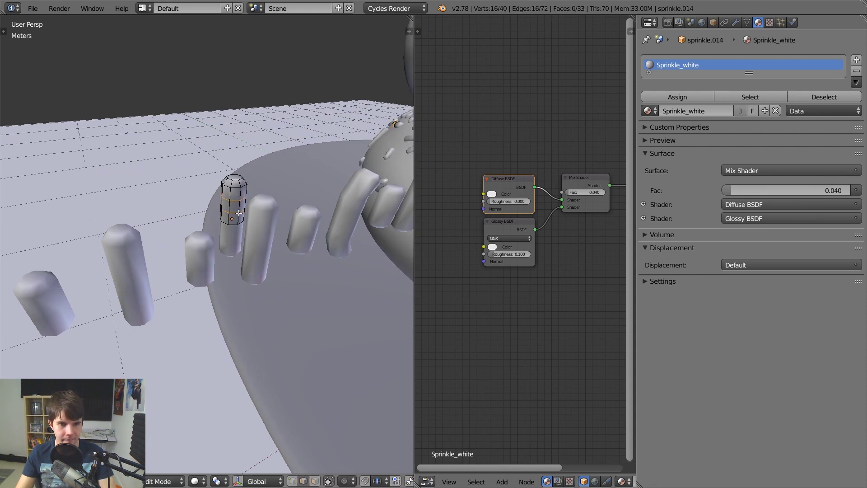
# Reshape the edge loops of the white sprinkle copy to give it a lumpy, uneven profile
pyautogui.press('s')
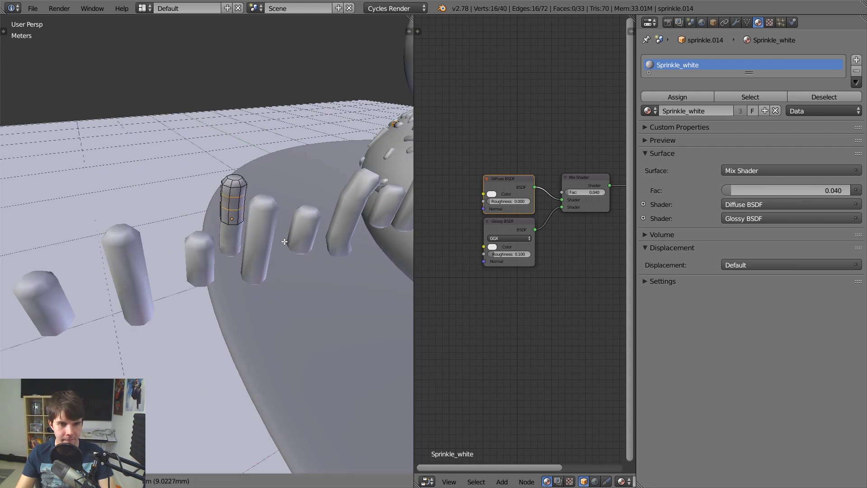
pyautogui.rightClick(294, 242)
pyautogui.keyDown('alt'); pyautogui.rightClick(232, 194); pyautogui.keyUp('alt')
pyautogui.keyDown('alt'); pyautogui.rightClick(234, 198); pyautogui.keyUp('alt')
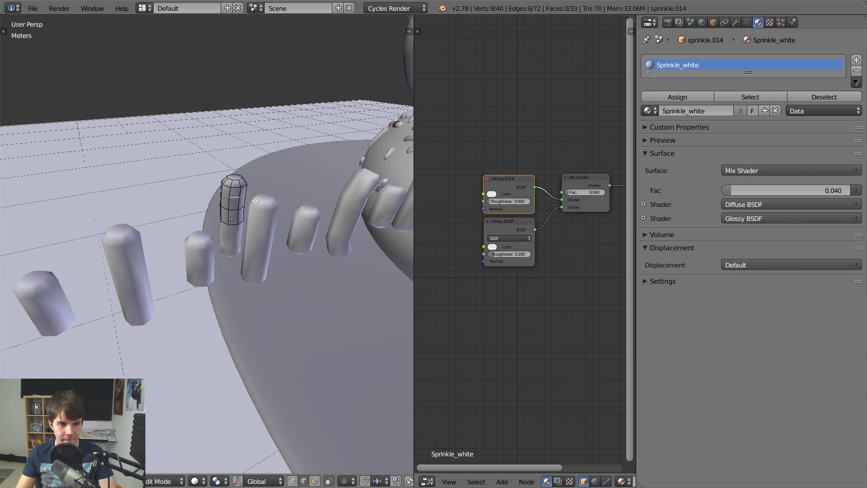
pyautogui.press('r')
pyautogui.rightClick(268, 198)
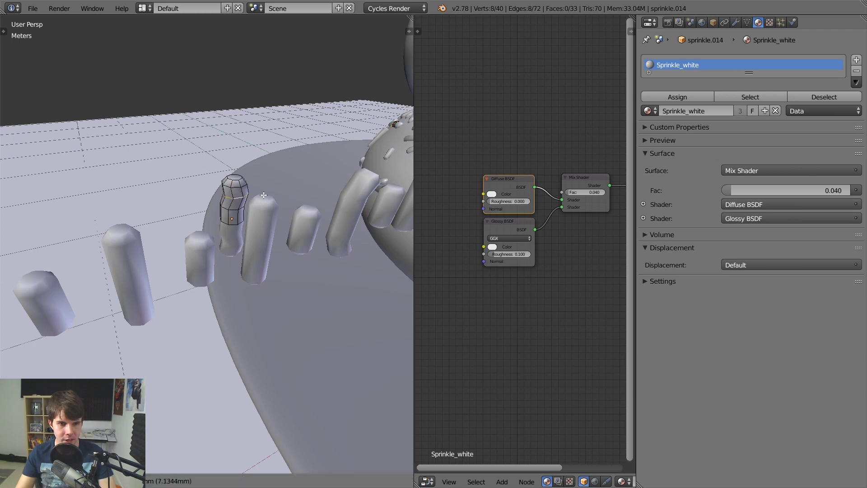
pyautogui.press('Tab')
# Examine the lumpy white and bent pink sprinkles in the source row and on the donut in rendered shading
pyautogui.scroll(-8, 262, 194)
pyautogui.moveTo(262, 194)
pyautogui.mouseDown(button='middle')
pyautogui.moveTo(279, 230)
pyautogui.moveTo(155, 225)
pyautogui.mouseUp(button='middle')
pyautogui.hotkey('shift', 'z')
pyautogui.moveTo(156, 226)
pyautogui.mouseDown(button='middle')
pyautogui.moveTo(161, 211)
pyautogui.moveTo(171, 237)
pyautogui.moveTo(174, 206)
pyautogui.moveTo(121, 216)
pyautogui.moveTo(148, 220)
pyautogui.mouseUp(button='middle')
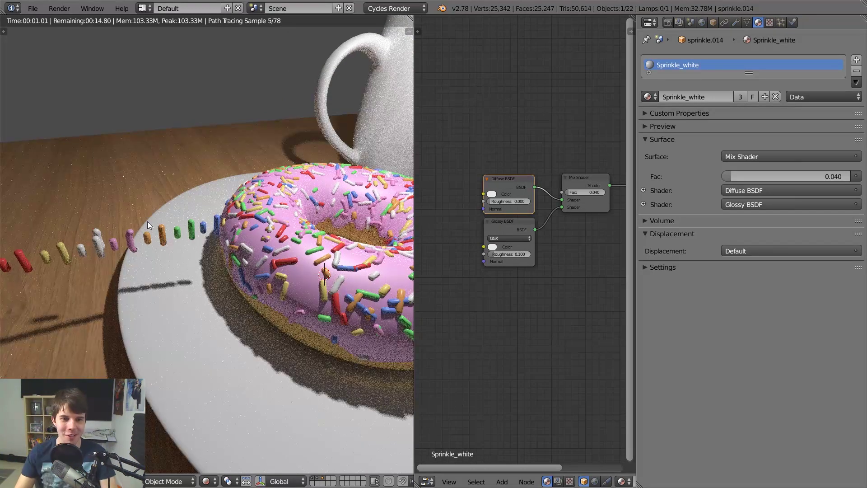
pyautogui.scroll(-2, 147, 221)
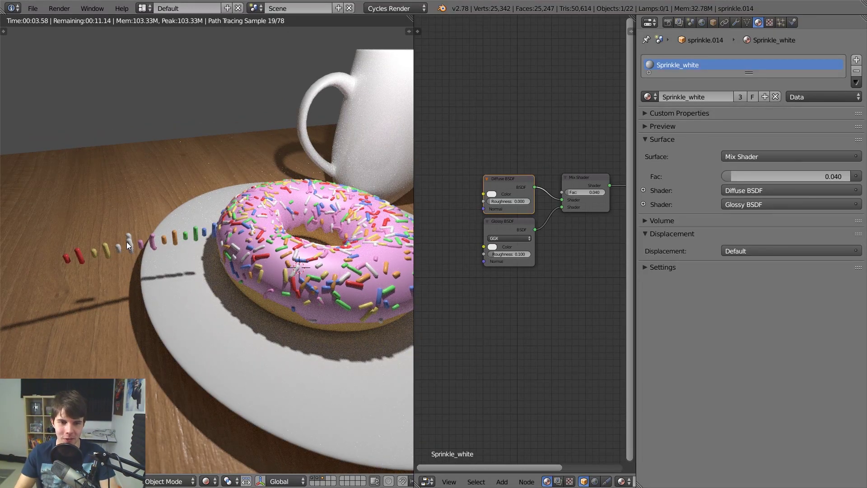
pyautogui.hotkey('shift', 'z')
pyautogui.moveTo(150, 257)
pyautogui.mouseDown(button='middle')
pyautogui.moveTo(210, 243)
pyautogui.moveTo(202, 234)
pyautogui.moveTo(218, 240)
pyautogui.moveTo(112, 250)
pyautogui.mouseUp(button='middle')
pyautogui.hotkey('shift', 'z')
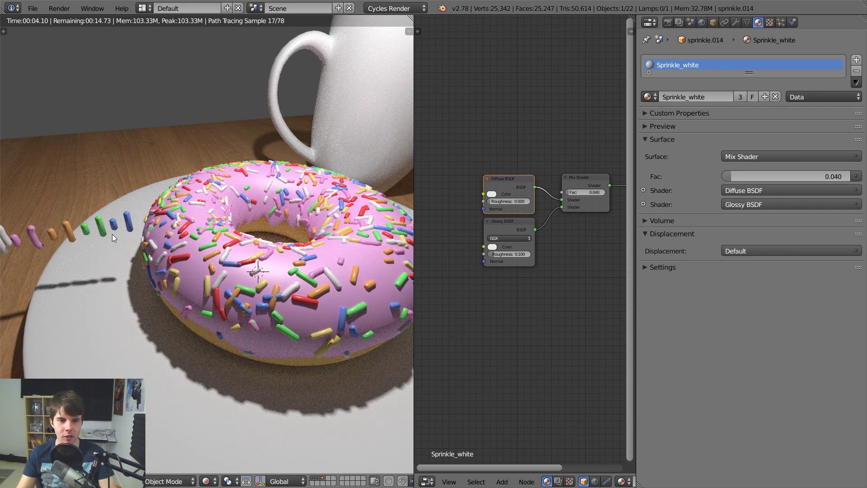
# Isolate the third layer with the source sprinkles and open the Move to Layer options for the two red ones
pyautogui.hotkey('shift', 'z')
pyautogui.moveTo(112, 234)
pyautogui.mouseDown(button='middle')
pyautogui.moveTo(145, 224)
pyautogui.moveTo(158, 204)
pyautogui.moveTo(194, 188)
pyautogui.mouseUp(button='middle')
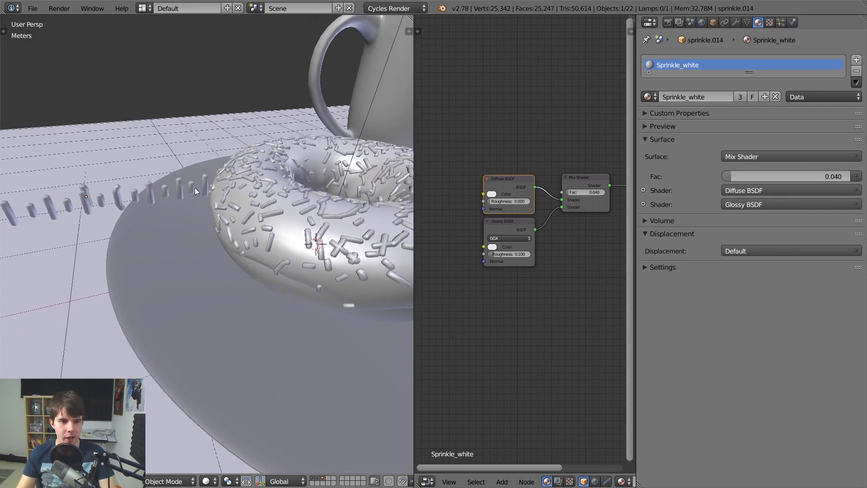
pyautogui.moveTo(345, 486); pyautogui.dragTo(135, 254, button='middle')
pyautogui.rightClick(143, 215)
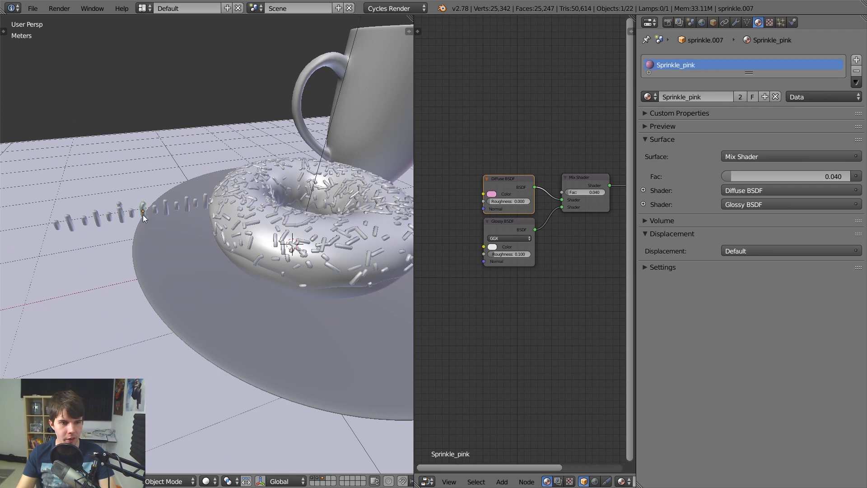
pyautogui.click(325, 481)
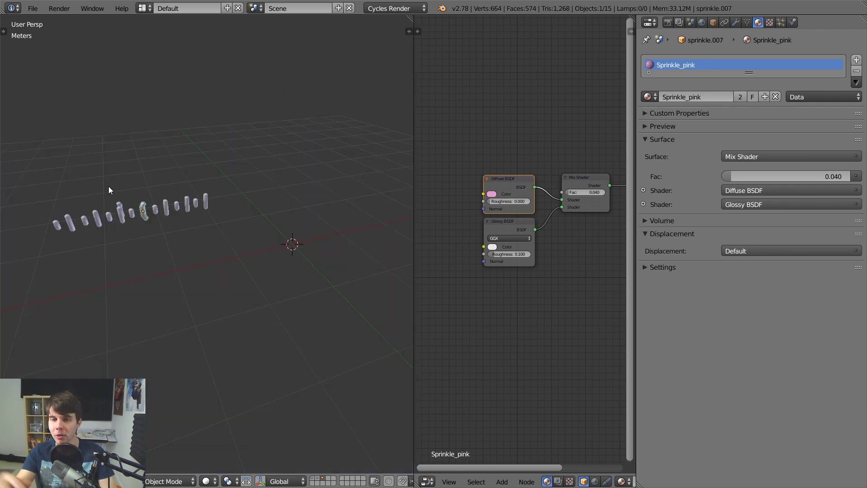
pyautogui.moveTo(108, 186); pyautogui.dragTo(80, 222, button='middle')
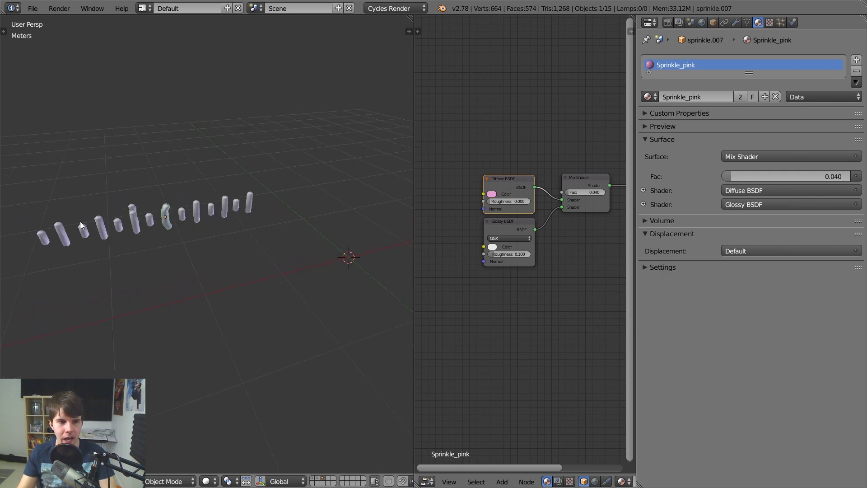
pyautogui.rightClick(57, 240)
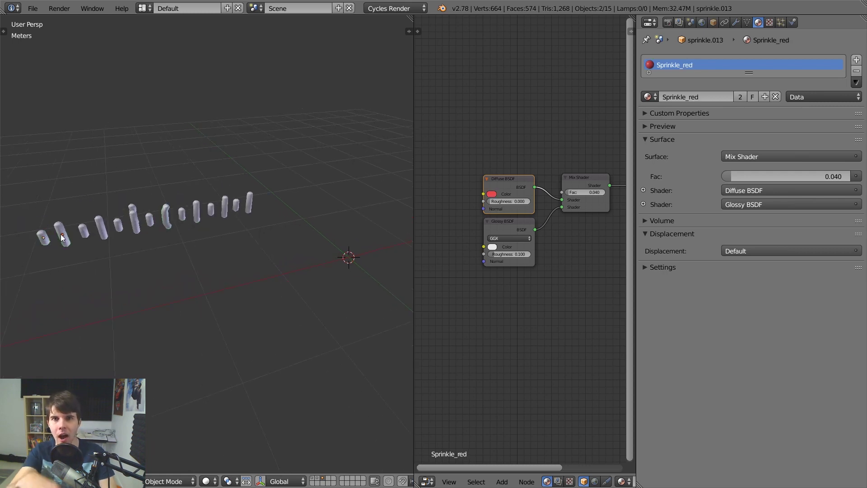
pyautogui.press('m')
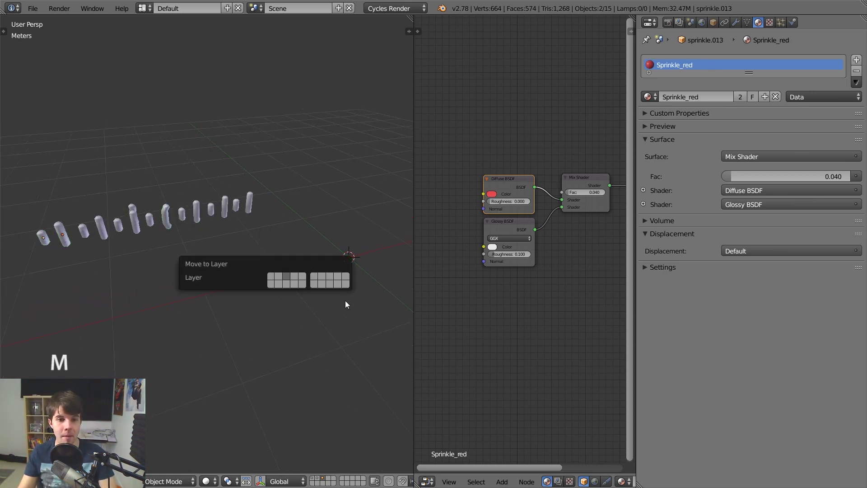
# Make the first three layers visible together so the donut scene and the source sprinkles are shown
pyautogui.click(314, 480)
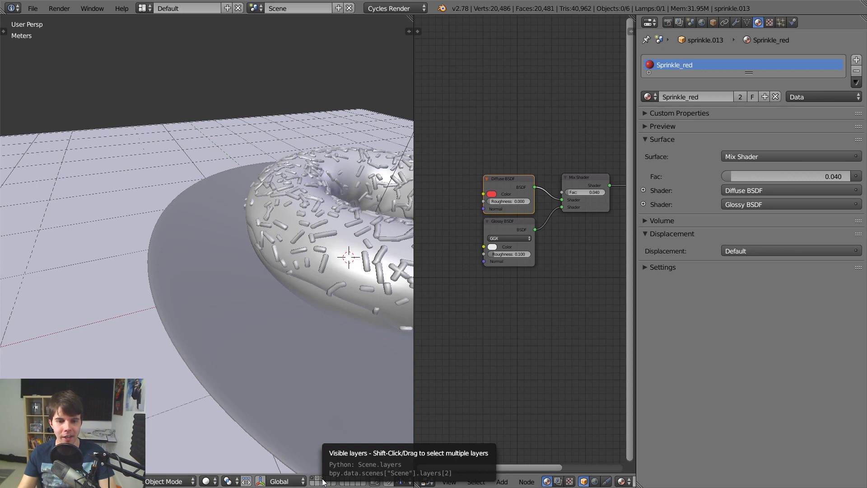
pyautogui.keyDown('shift'); pyautogui.click(317, 479); pyautogui.keyUp('shift')
pyautogui.keyDown('shift'); pyautogui.moveTo(400, 351); pyautogui.dragTo(295, 356, button='middle'); pyautogui.keyUp('shift')
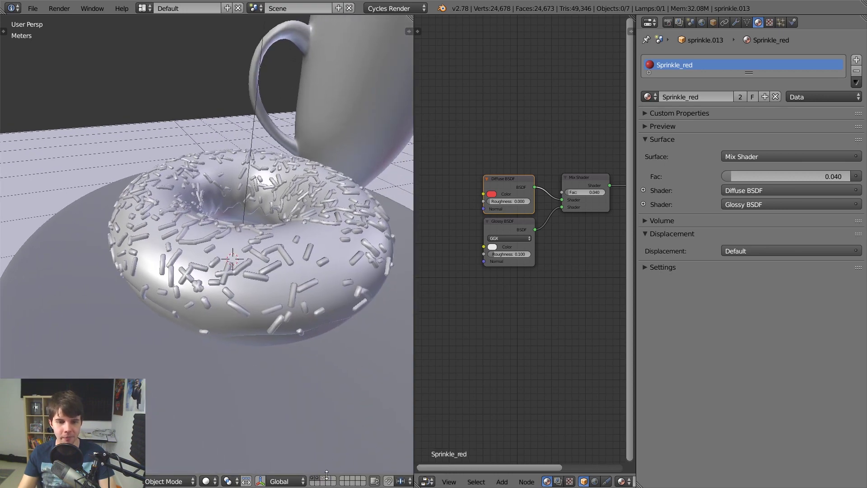
# Inspect the whole donut, plate and mug scene in rendered shading, including the source sprinkle row
pyautogui.hotkey('shift', 'z')
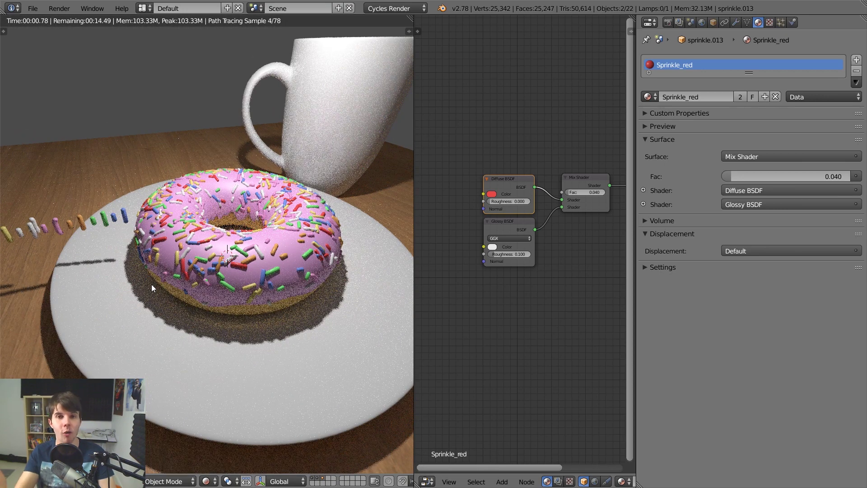
pyautogui.scroll(-2, 151, 283)
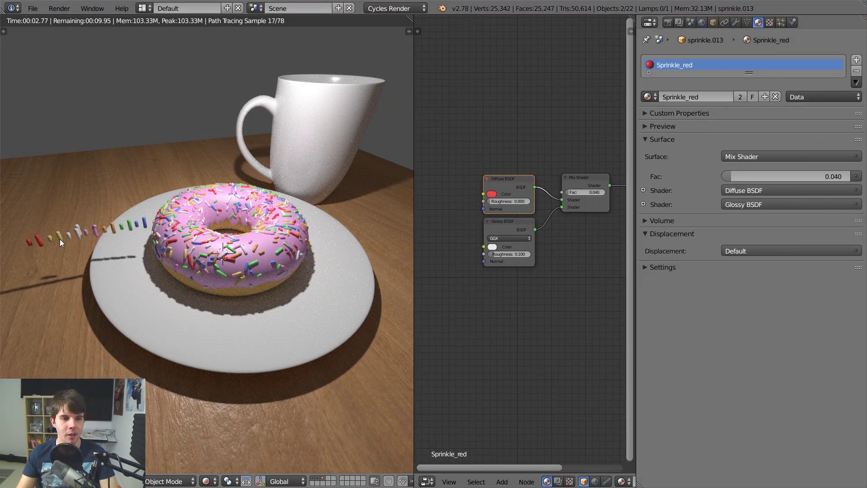
pyautogui.scroll(8, 166, 261)
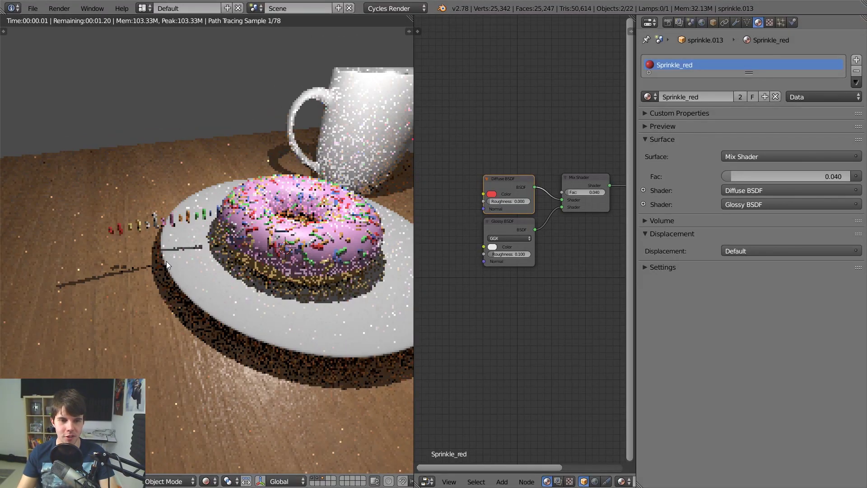
# Select the donut's icing and review its sprinkle coverage closely in rendered shading
pyautogui.hotkey('shift', 'z')
pyautogui.moveTo(173, 201); pyautogui.dragTo(120, 231, button='middle')
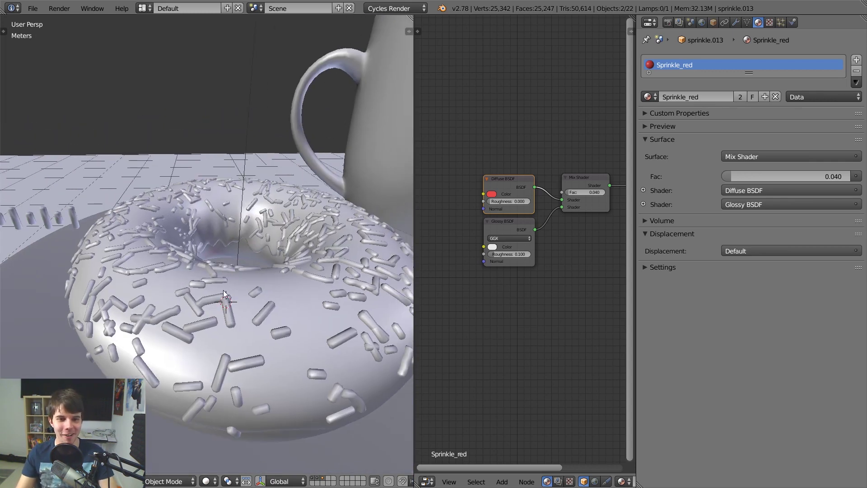
pyautogui.rightClick(223, 290)
pyautogui.scroll(-4, 228, 295)
pyautogui.hotkey('shift', 'z')
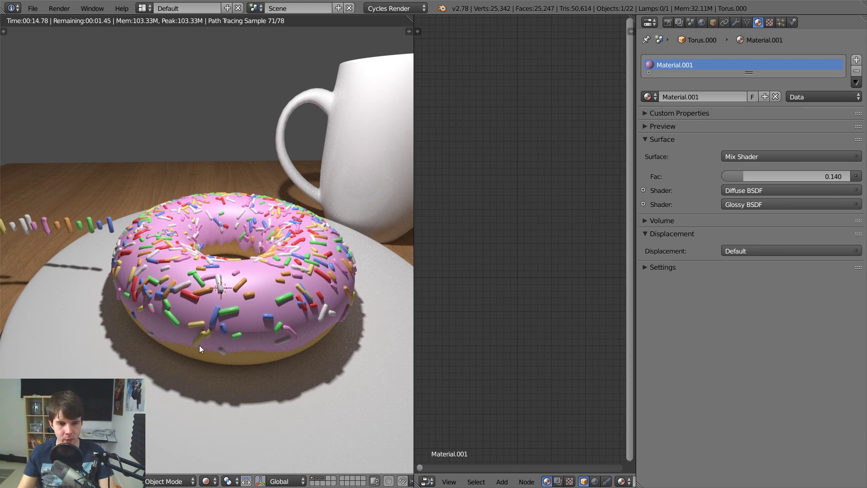
pyautogui.moveTo(153, 317); pyautogui.dragTo(235, 275, button='middle')
# Switch to Chrome and bring back the enlarged donut sprinkles reference photo
pyautogui.hotkey('alt', 'Tab')
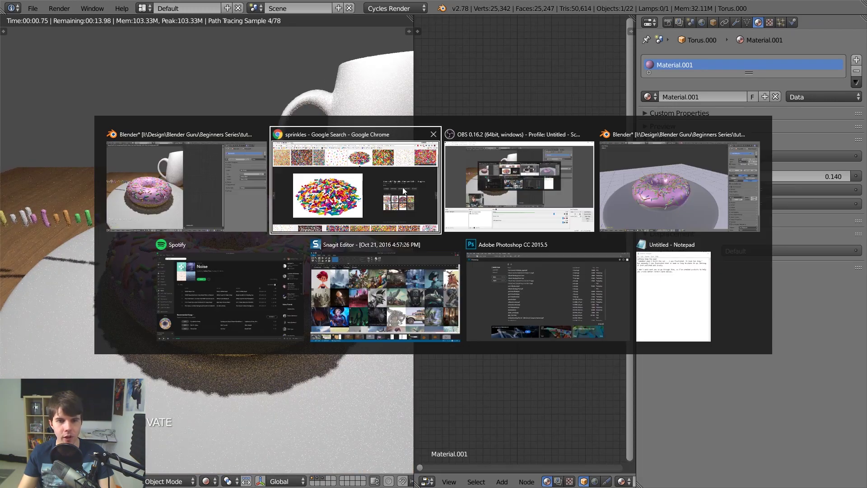
pyautogui.click(20, 21)
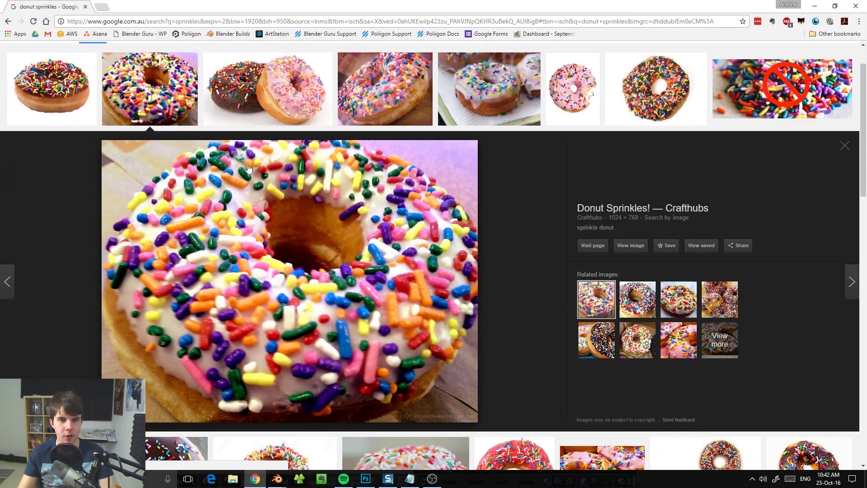
# Compare the sprinkle distribution in several other enlarged donut reference photos from the image results
pyautogui.click(295, 93)
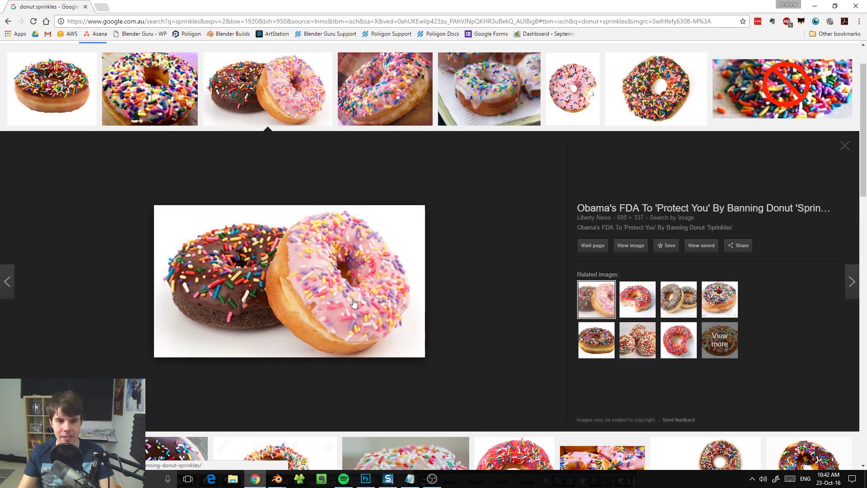
pyautogui.click(406, 83)
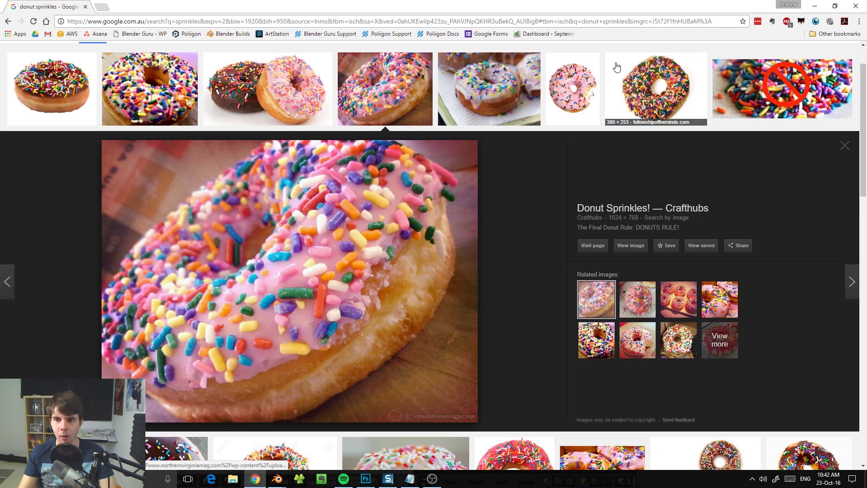
pyautogui.click(646, 75)
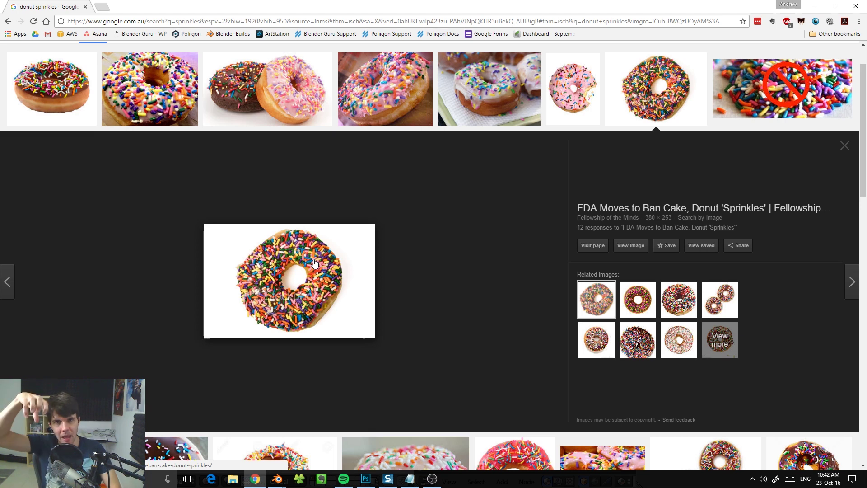
pyautogui.click(833, 74)
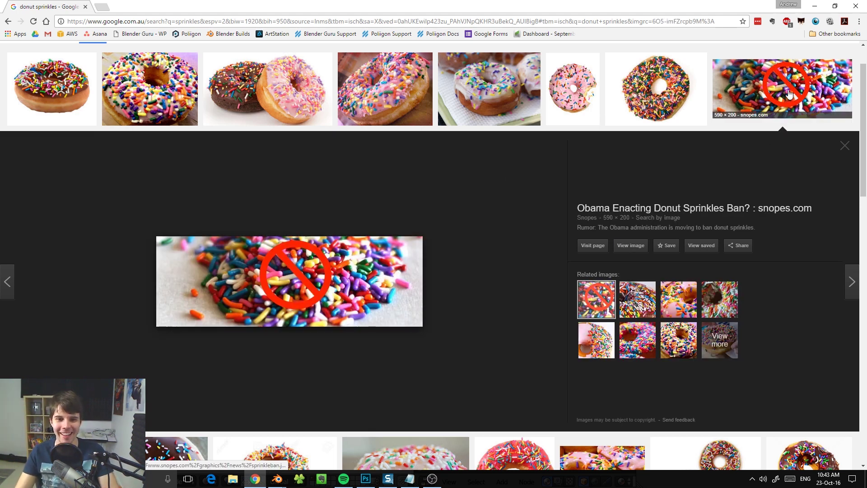
pyautogui.click(656, 88)
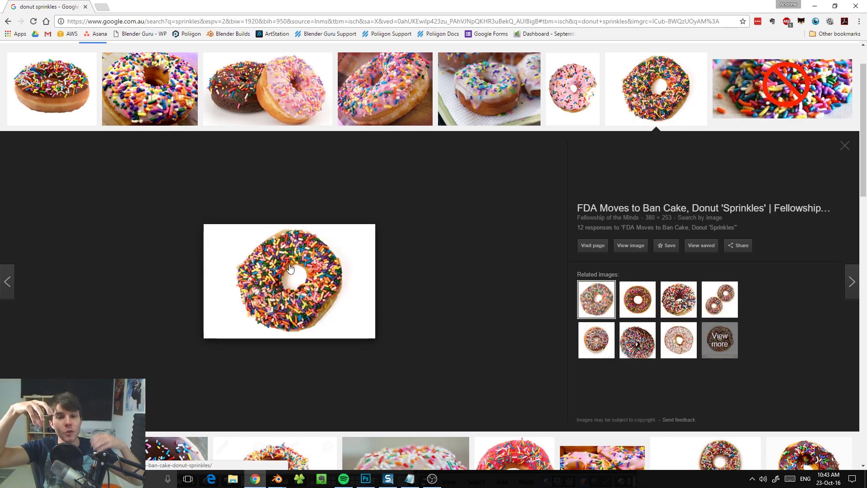
# Switch to Blender, set the viewport to solid shading, and hide the layer holding the source sprinkles
pyautogui.hotkey('alt', 'Tab')
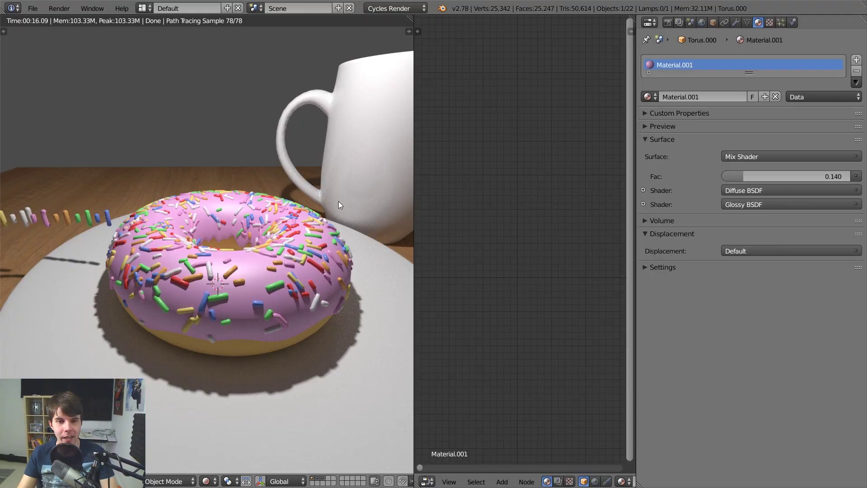
pyautogui.moveTo(265, 225); pyautogui.dragTo(262, 206, button='middle')
pyautogui.hotkey('shift', 'z')
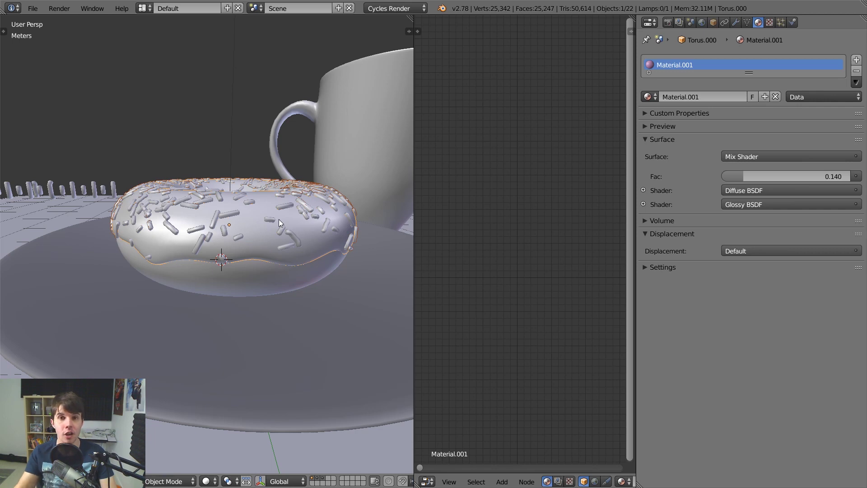
pyautogui.moveTo(276, 219); pyautogui.dragTo(77, 164, button='middle')
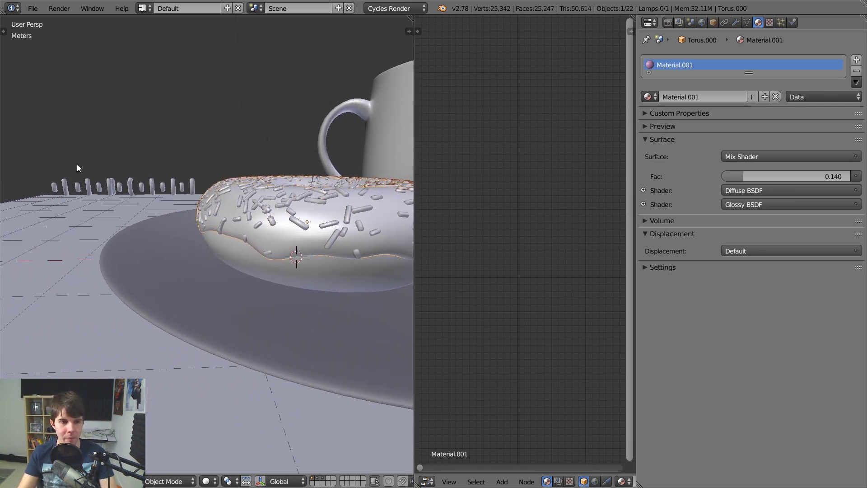
pyautogui.press('a')
pyautogui.press('a')
pyautogui.press('a')
pyautogui.keyDown('shift'); pyautogui.click(321, 478); pyautogui.keyUp('shift')
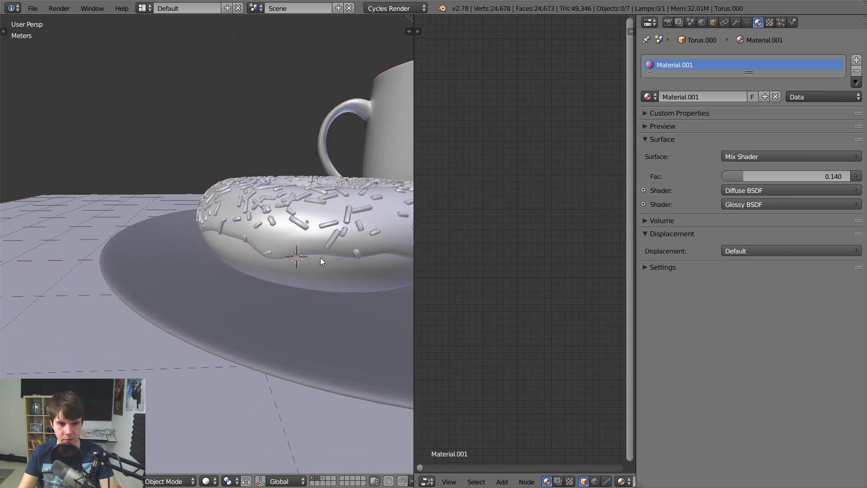
# Select the donut's icing and set its particle system's initial-orientation Random to 0.200 under Rotation
pyautogui.moveTo(321, 257); pyautogui.dragTo(299, 194, button='middle')
pyautogui.rightClick(299, 271)
pyautogui.scroll(5, 242, 260)
pyautogui.scroll(-5, 242, 261)
pyautogui.scroll(2, 299, 193)
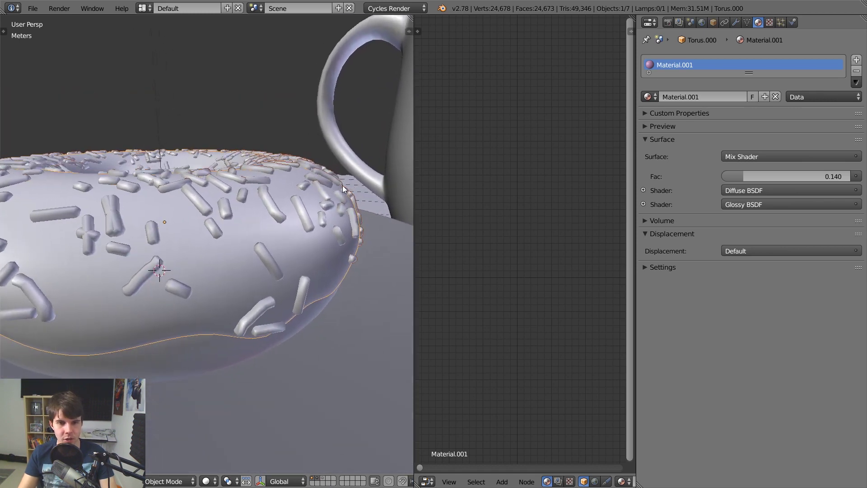
pyautogui.click(781, 22)
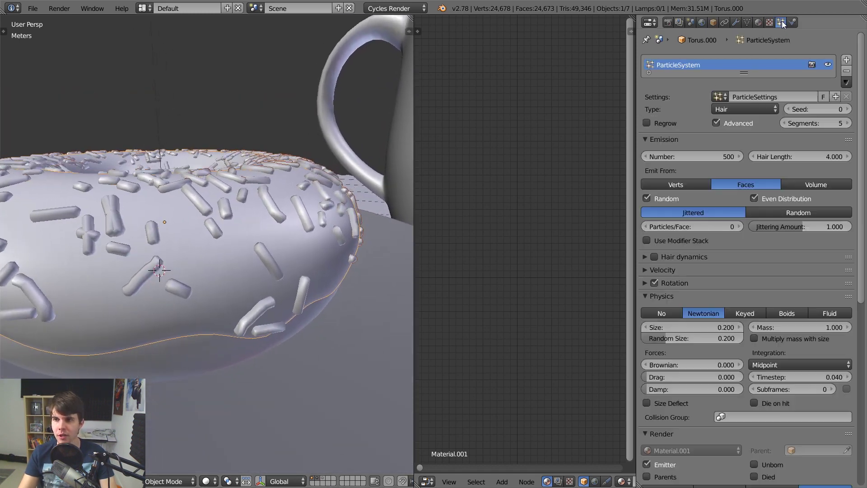
pyautogui.scroll(-12, 739, 371)
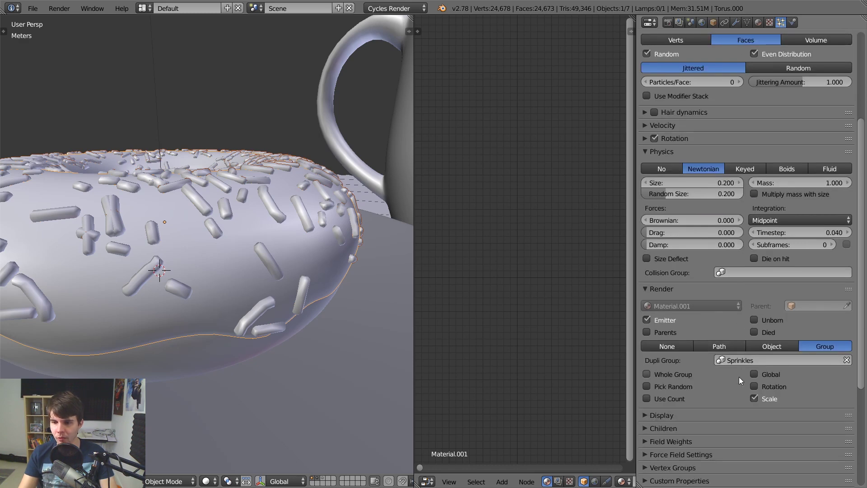
pyautogui.scroll(-3, 704, 315)
pyautogui.scroll(8, 700, 321)
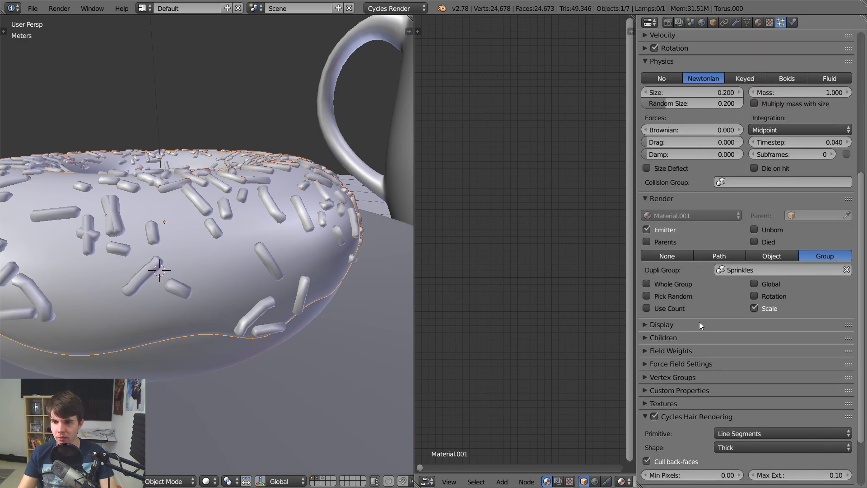
pyautogui.click(668, 122)
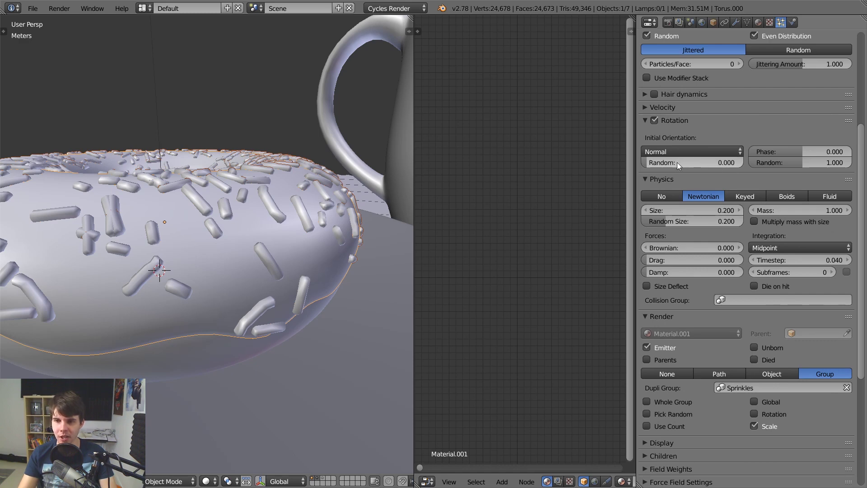
pyautogui.moveTo(677, 162); pyautogui.dragTo(704, 163)
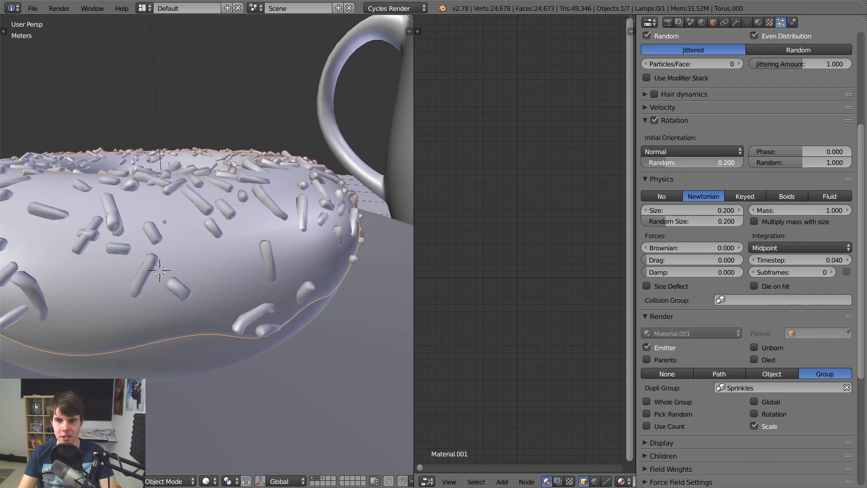
# Inspect the tilted sprinkles on the donut in rendered, wireframe and solid shading from several distances
pyautogui.scroll(-4, 277, 265)
pyautogui.scroll(4, 202, 249)
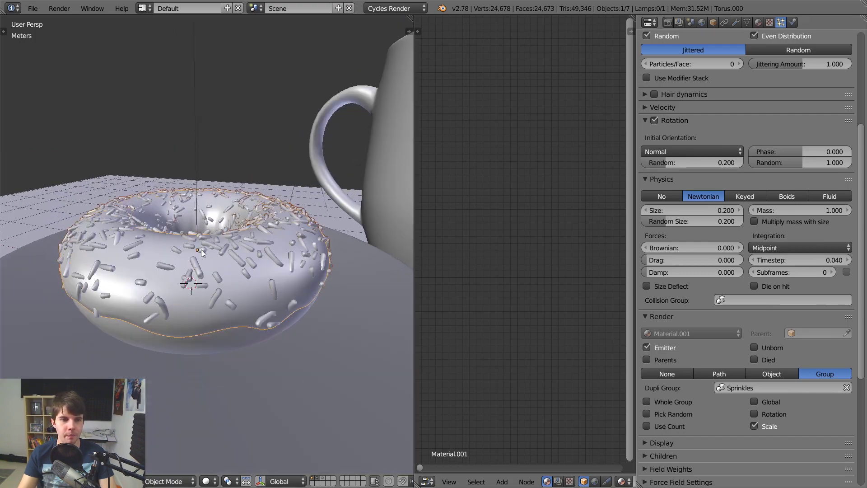
pyautogui.hotkey('shift', 'z')
pyautogui.scroll(-3, 216, 253)
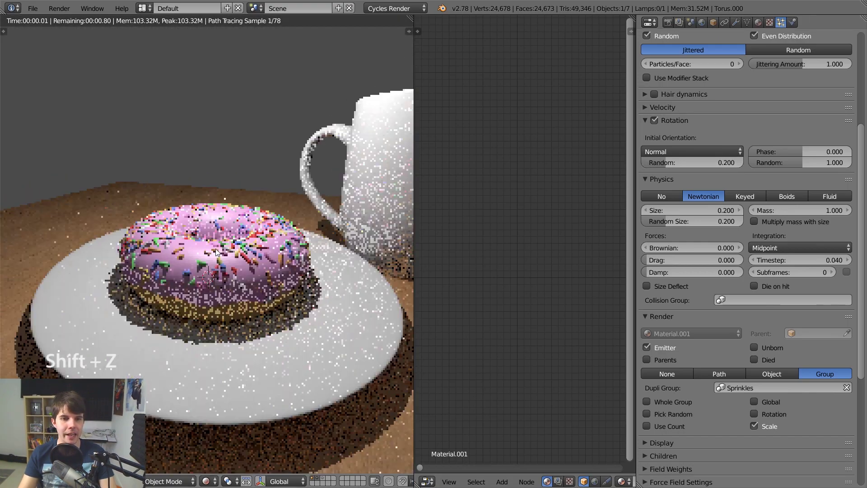
pyautogui.scroll(3, 217, 252)
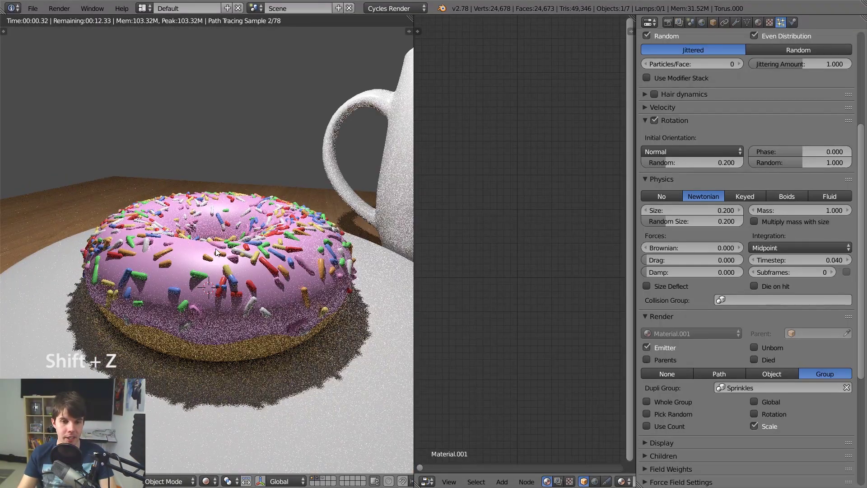
pyautogui.hotkey('shift', 'z')
pyautogui.scroll(3, 217, 251)
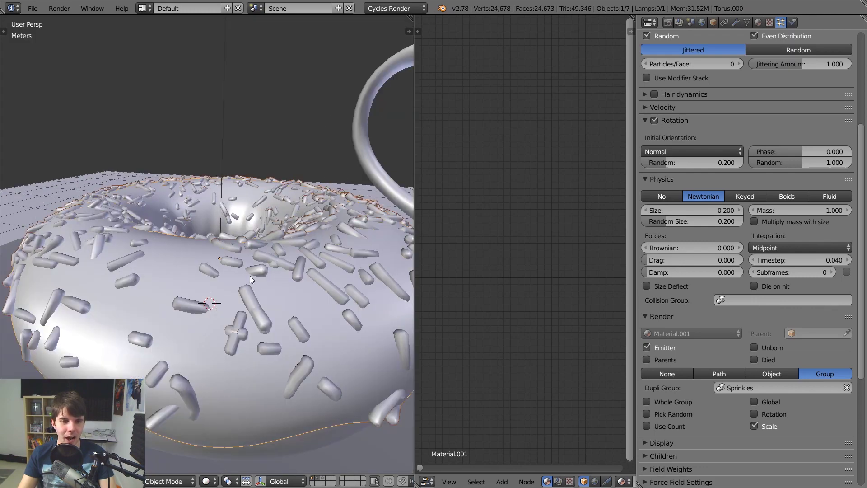
pyautogui.press('z')
pyautogui.press('z')
pyautogui.moveTo(95, 271); pyautogui.dragTo(190, 264, button='middle')
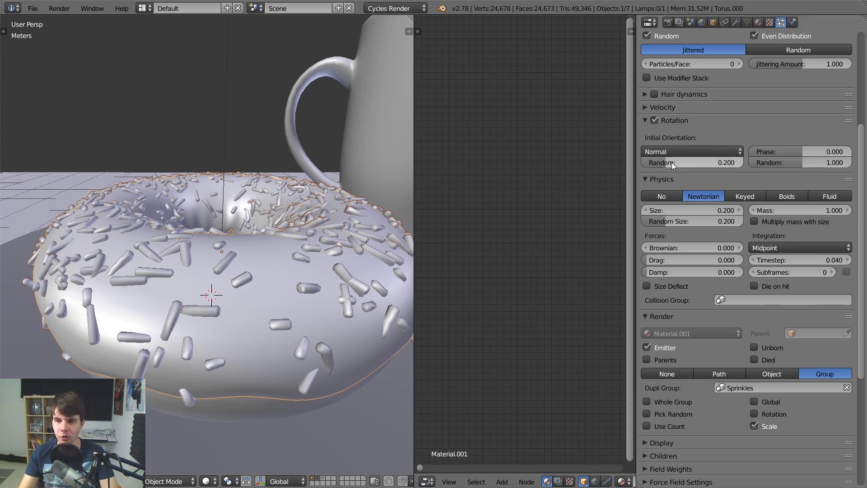
# Try an initial-orientation Random of 1.000 for the sprinkles, preview it in rendered shading, and restore 0.200
pyautogui.moveTo(691, 163); pyautogui.dragTo(741, 163)
pyautogui.hotkey('shift', 'z')
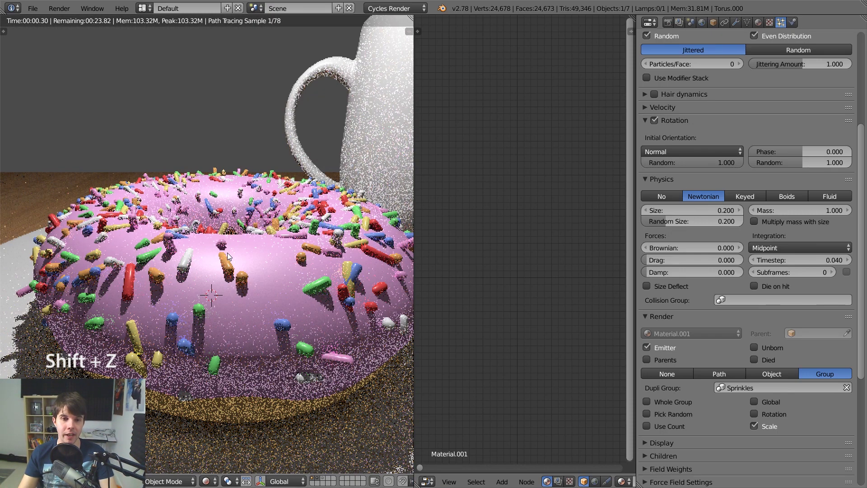
pyautogui.scroll(-3, 227, 253)
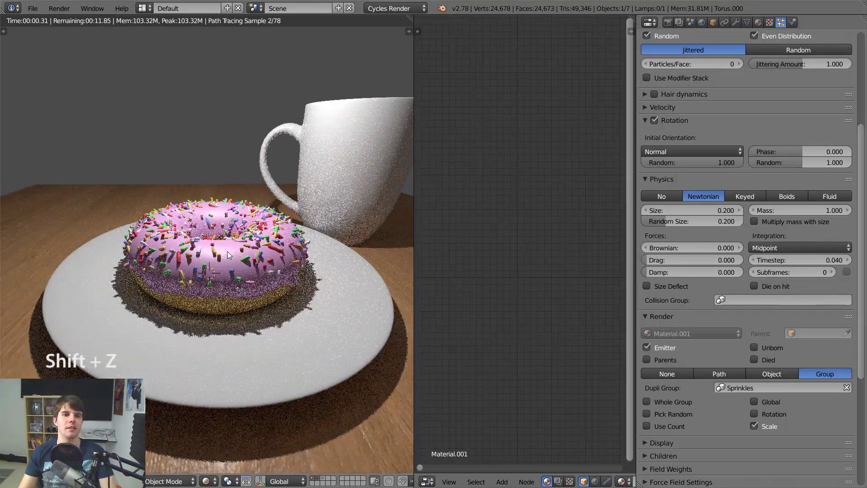
pyautogui.scroll(4, 226, 251)
pyautogui.hotkey('shift', 'z')
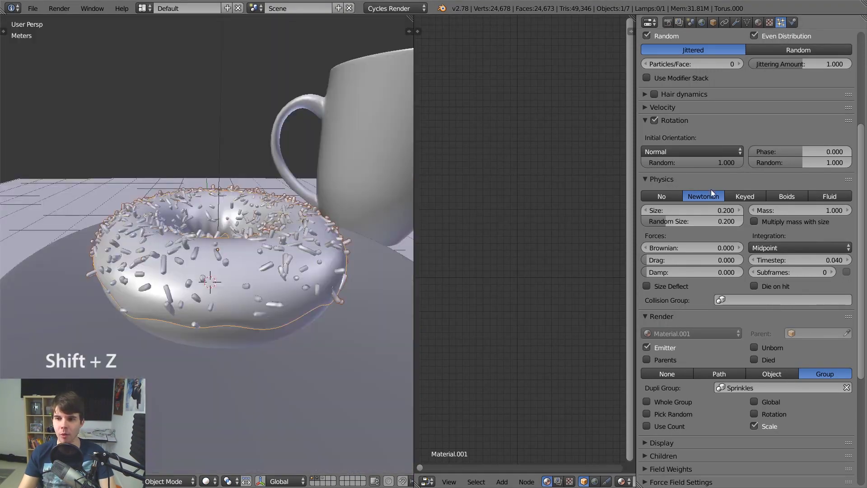
pyautogui.moveTo(728, 163); pyautogui.dragTo(671, 162)
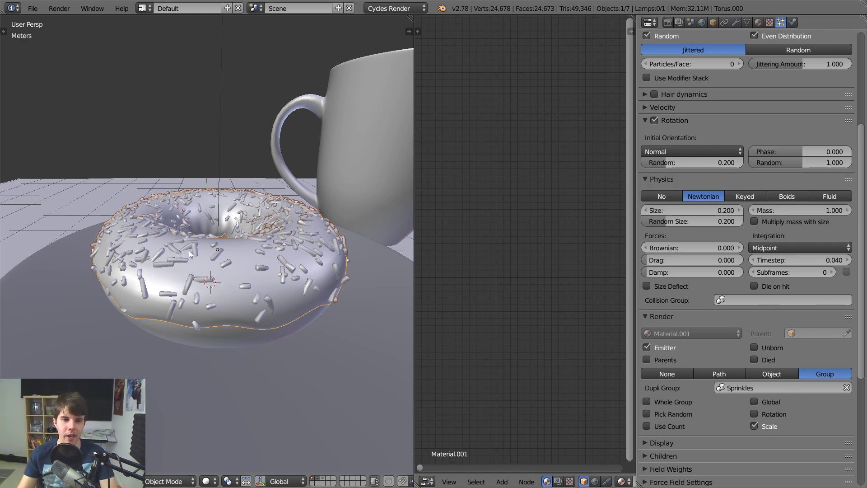
pyautogui.scroll(-3, 189, 250)
pyautogui.scroll(3, 190, 251)
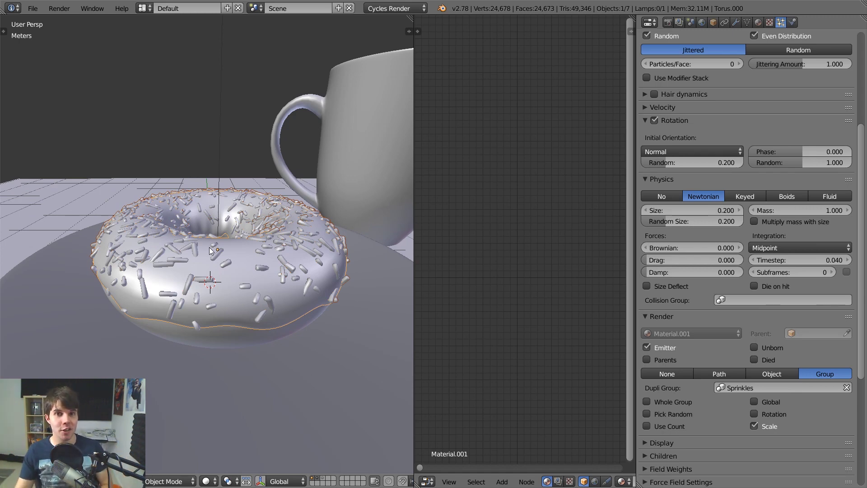
pyautogui.scroll(-2, 209, 248)
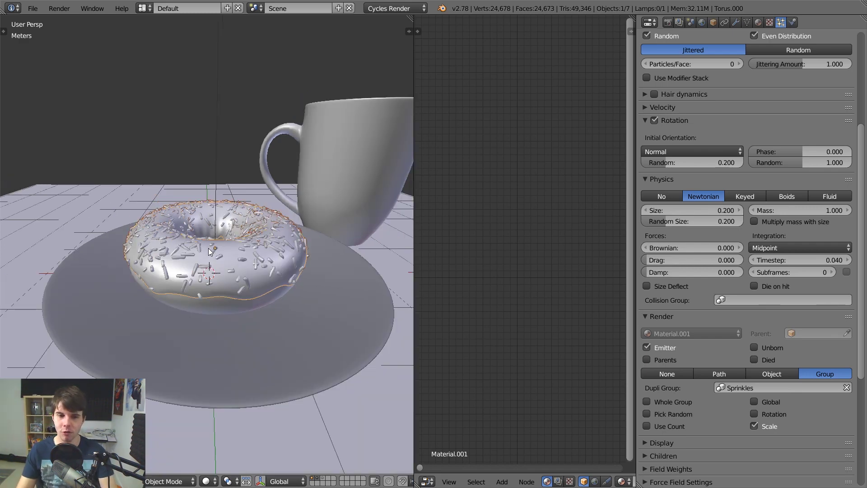
pyautogui.scroll(2, 209, 247)
pyautogui.keyDown('shift'); pyautogui.moveTo(210, 247); pyautogui.dragTo(181, 245, button='middle'); pyautogui.keyUp('shift')
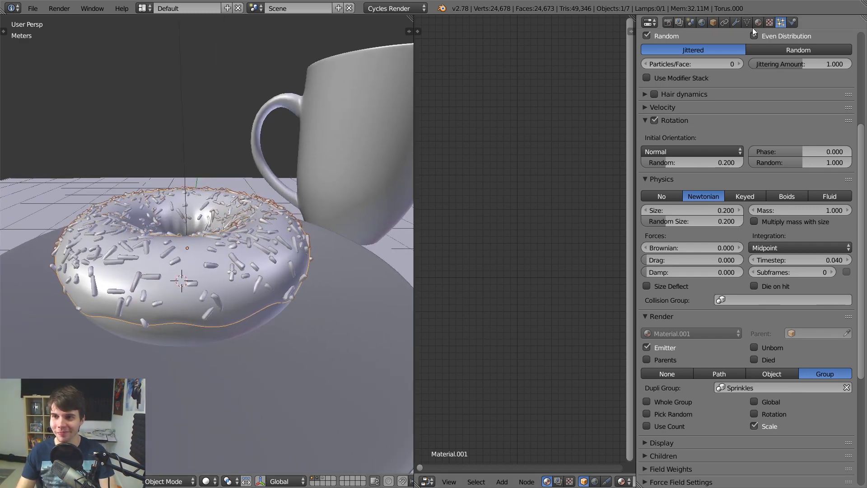
# Merge the empty node editor area into the 3D viewport so the donut scene gets more room
pyautogui.moveTo(411, 18); pyautogui.dragTo(470, 180)
pyautogui.moveTo(470, 180); pyautogui.dragTo(422, 191, button='middle')
pyautogui.scroll(-3, 422, 191)
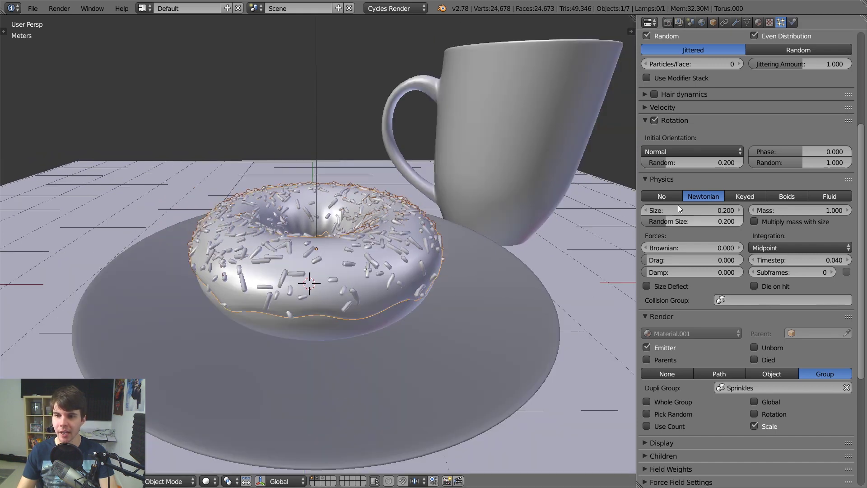
# Collapse the particle system's Render, Cycles Hair Rendering and Cycles Hair Settings sections, and expand Vertex Groups to check the Density choices
pyautogui.scroll(5, 679, 205)
pyautogui.scroll(-4, 777, 307)
pyautogui.scroll(-2, 768, 337)
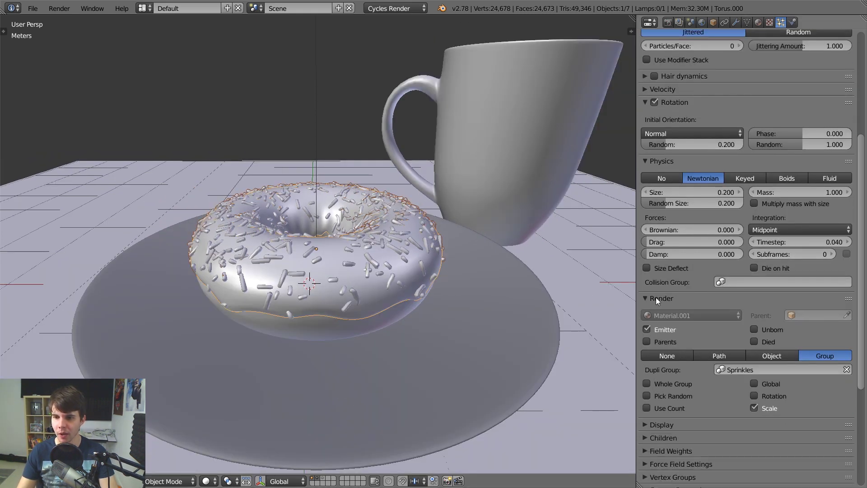
pyautogui.click(660, 297)
pyautogui.click(672, 403)
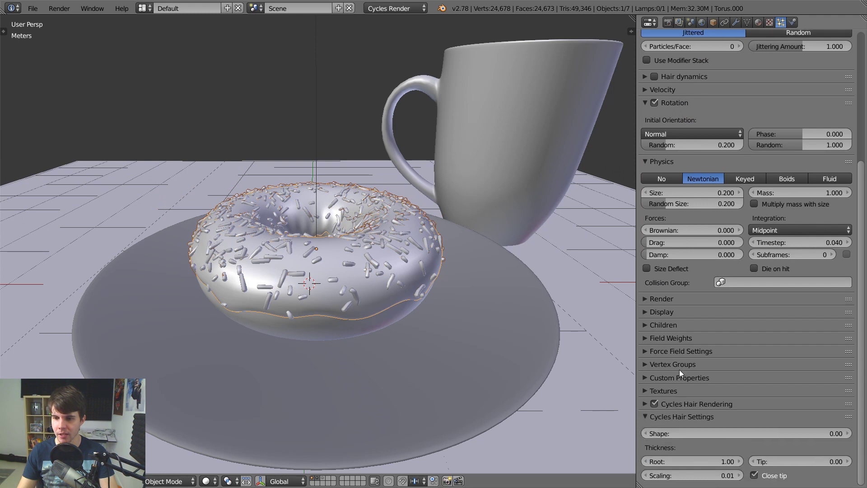
pyautogui.click(684, 416)
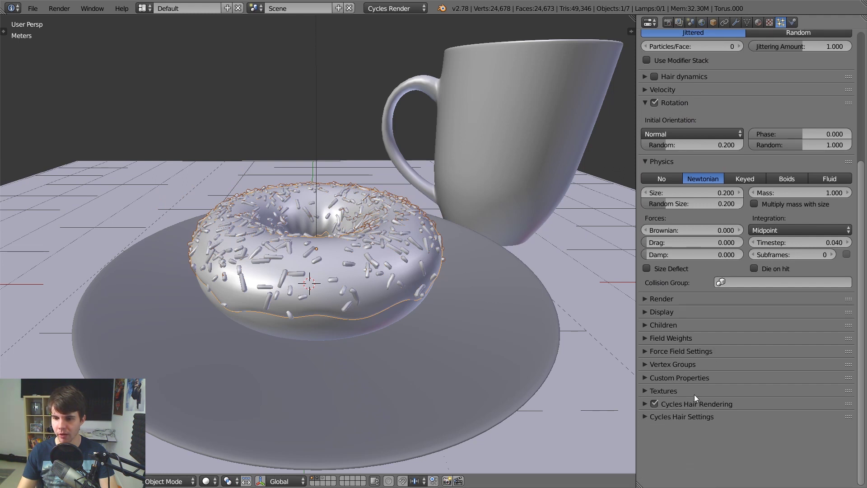
pyautogui.click(687, 365)
pyautogui.scroll(-2, 704, 343)
pyautogui.click(746, 353)
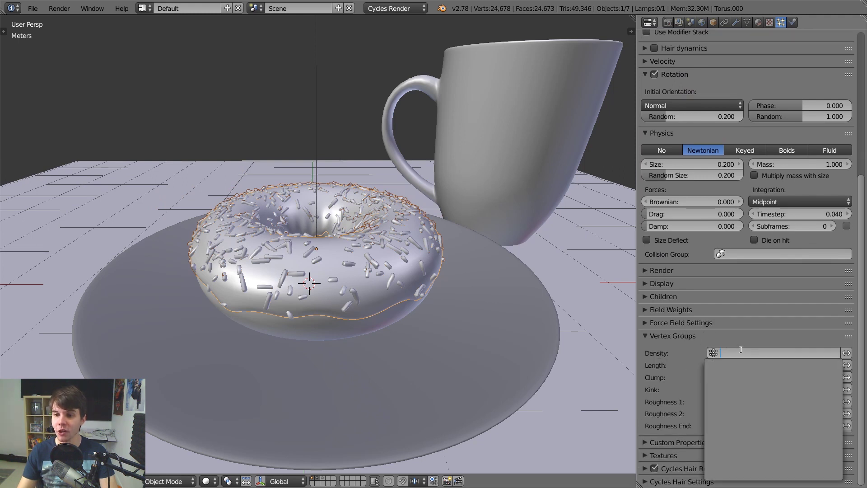
pyautogui.click(704, 358)
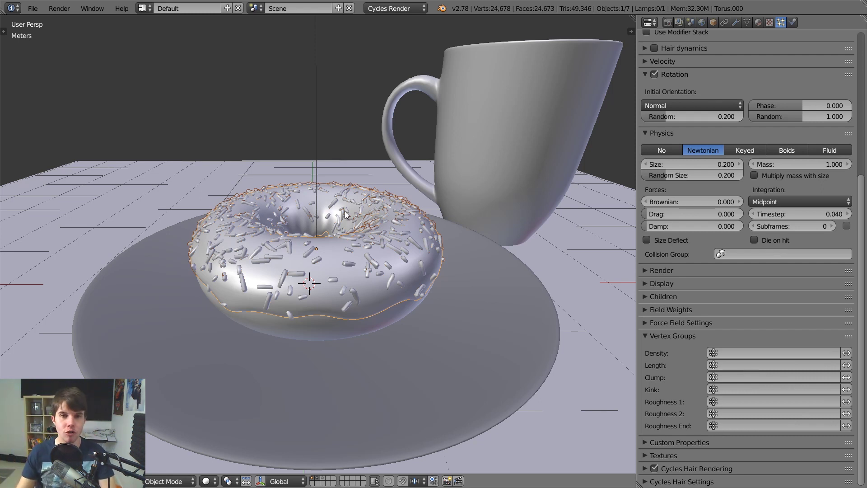
# Switch the donut's icing from Object Mode into Weight Paint mode
pyautogui.hotkey('ctrl', 'Tab')
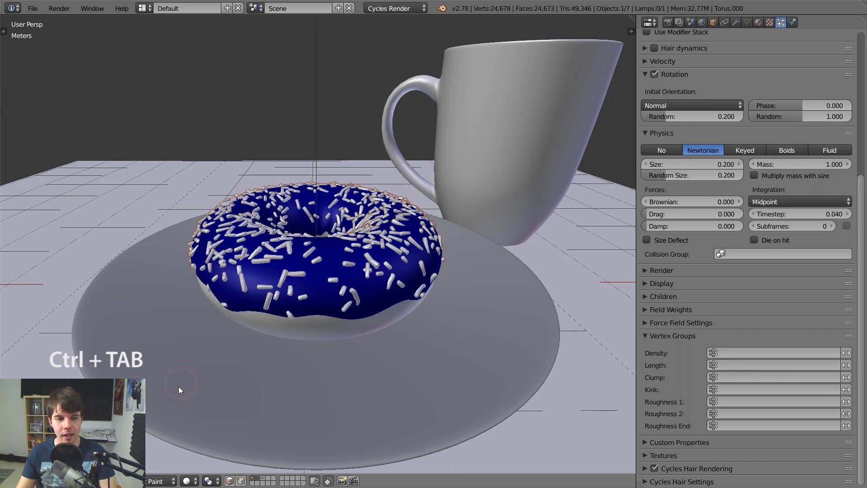
pyautogui.click(159, 482)
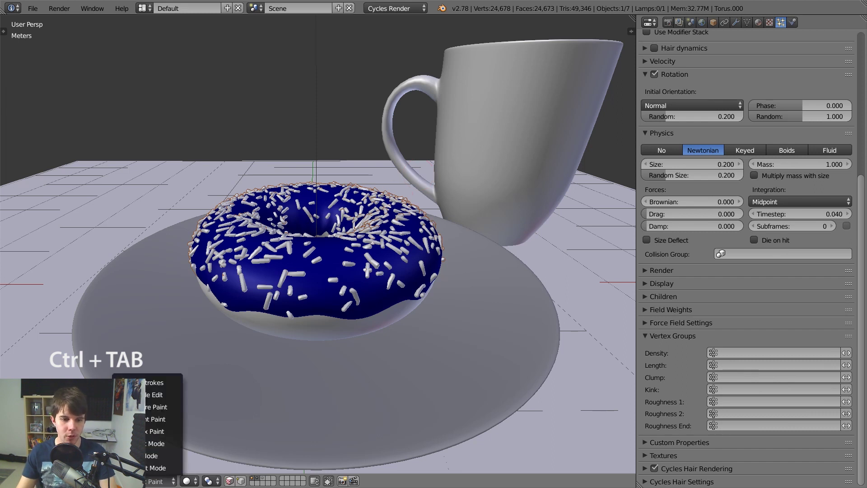
pyautogui.click(151, 468)
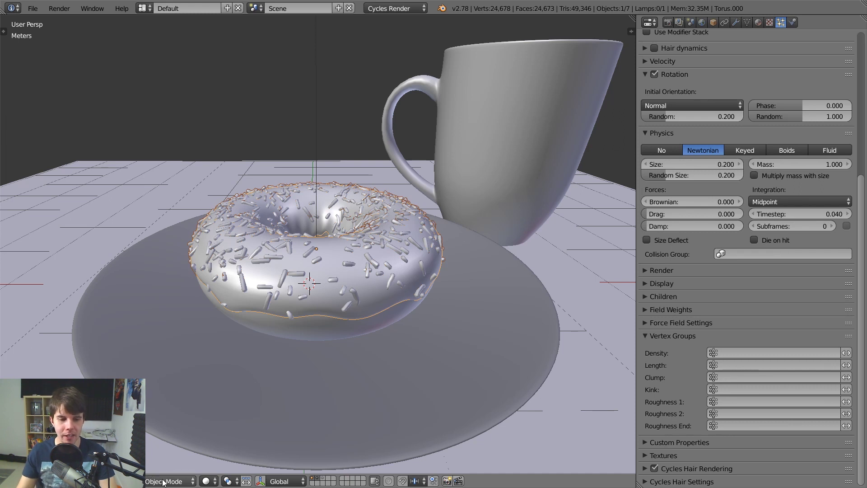
pyautogui.click(164, 482)
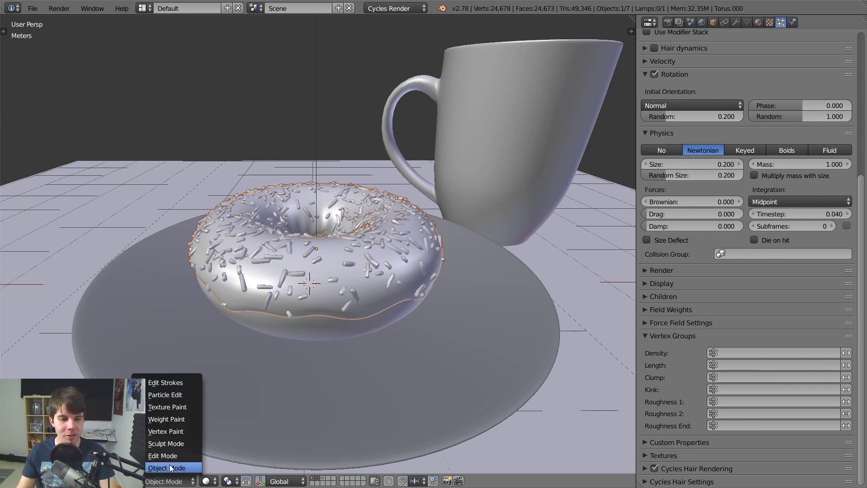
pyautogui.click(186, 419)
pyautogui.hotkey('ctrl', 'Tab')
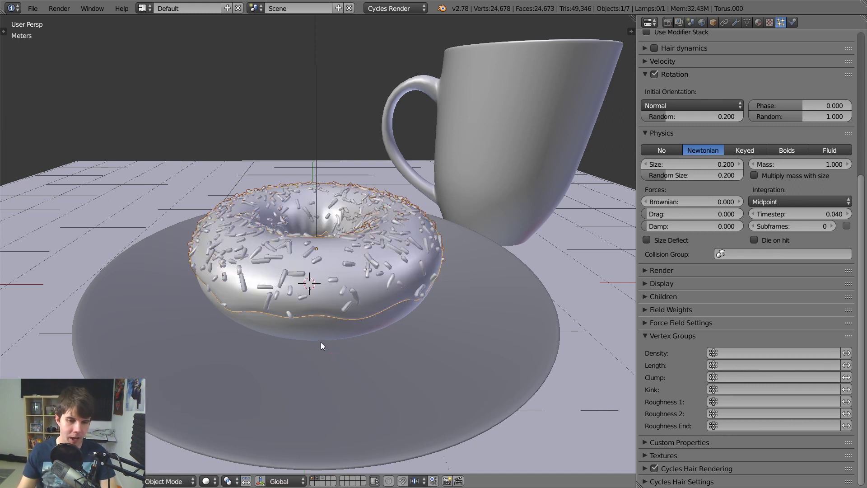
pyautogui.hotkey('ctrl', 'Tab')
# Weight-paint a ring around the top of the icing with brush weight 1.000, radius 35 px and strength 1.000
pyautogui.scroll(2, 351, 304)
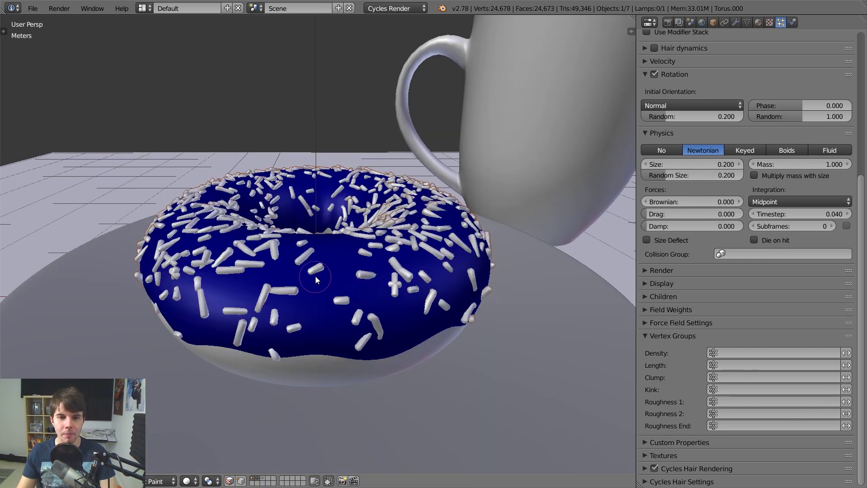
pyautogui.moveTo(206, 307); pyautogui.dragTo(184, 325, button='middle')
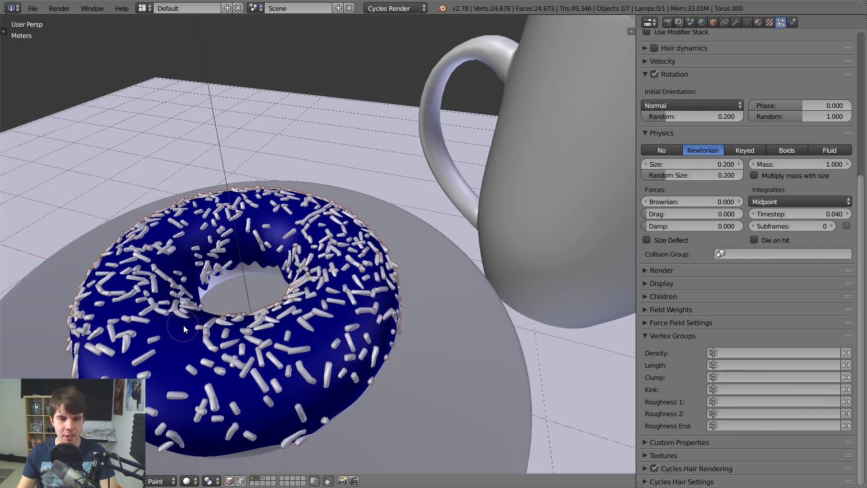
pyautogui.scroll(-3, 289, 272)
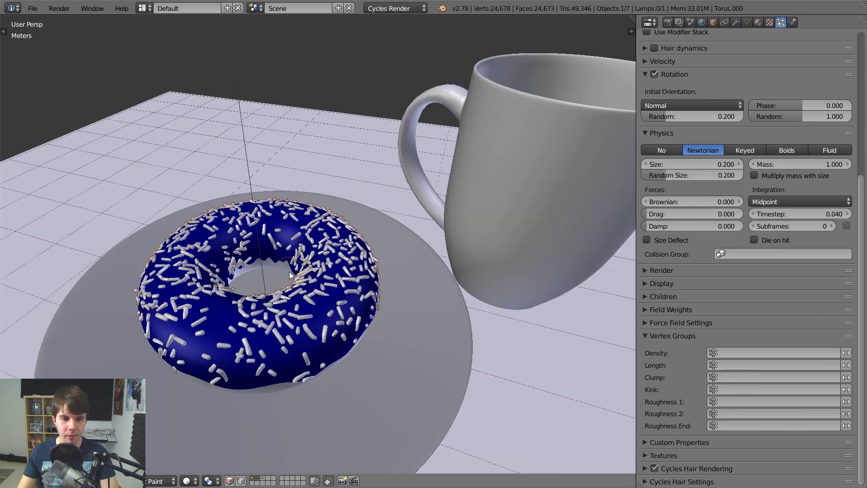
pyautogui.moveTo(289, 272); pyautogui.dragTo(368, 274, button='middle')
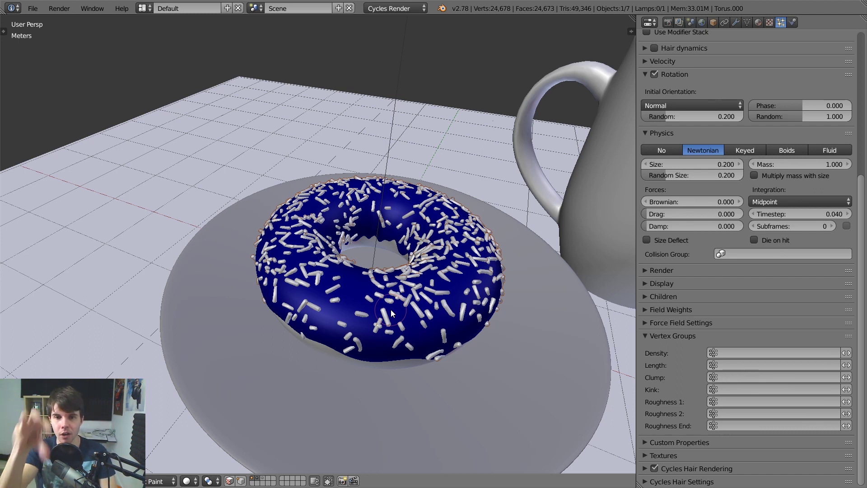
pyautogui.press('t')
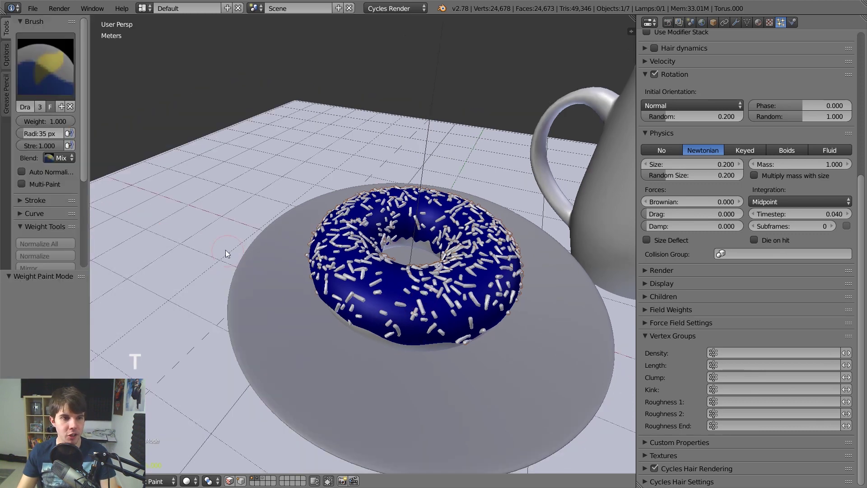
pyautogui.moveTo(64, 121)
pyautogui.mouseDown()
pyautogui.moveTo(16, 122)
pyautogui.moveTo(65, 121)
pyautogui.mouseUp()
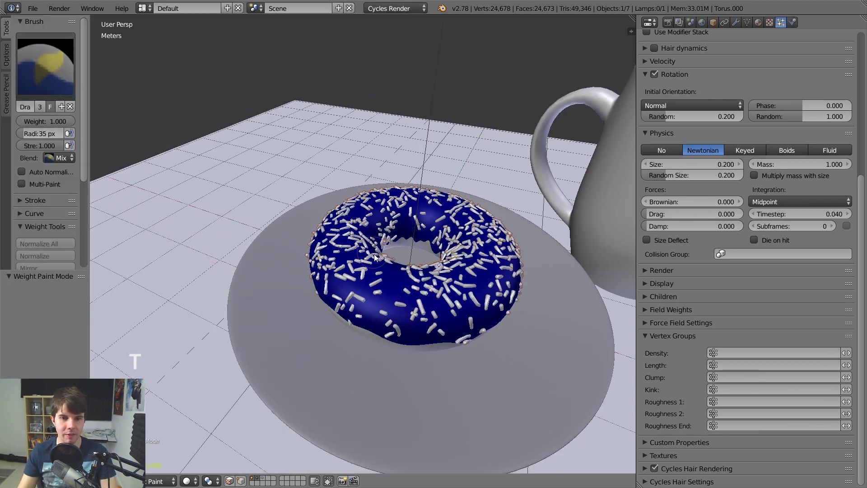
pyautogui.moveTo(406, 313)
pyautogui.mouseDown()
pyautogui.moveTo(434, 288)
pyautogui.moveTo(446, 294)
pyautogui.moveTo(500, 271)
pyautogui.moveTo(497, 244)
pyautogui.moveTo(483, 224)
pyautogui.moveTo(441, 204)
pyautogui.moveTo(375, 207)
pyautogui.mouseUp()
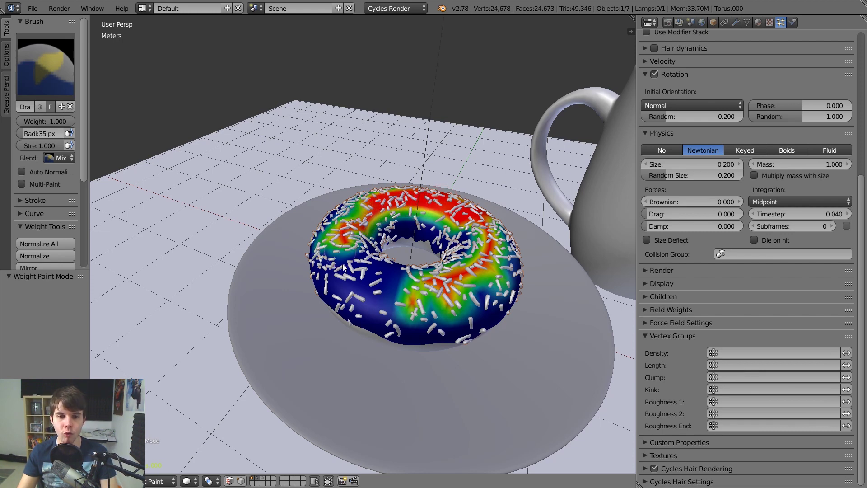
pyautogui.moveTo(354, 277); pyautogui.dragTo(396, 285)
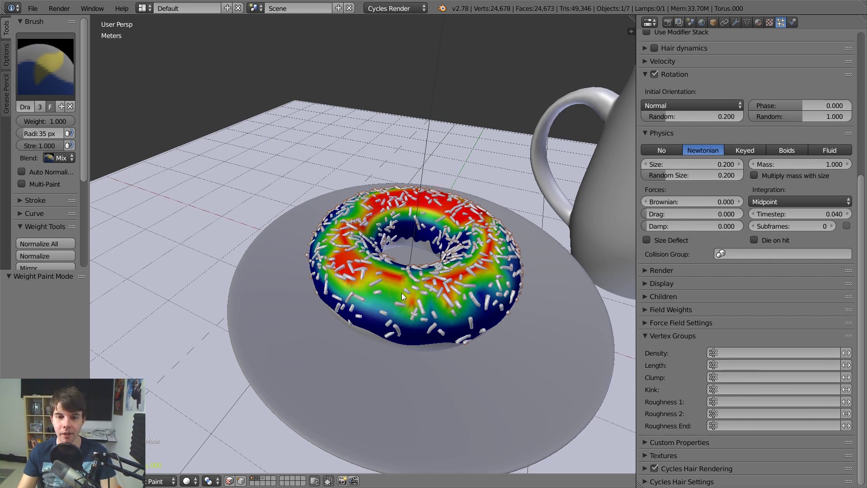
# Paint more full weight over the thin, low-weight patches of the ring on the icing
pyautogui.scroll(4, 382, 293)
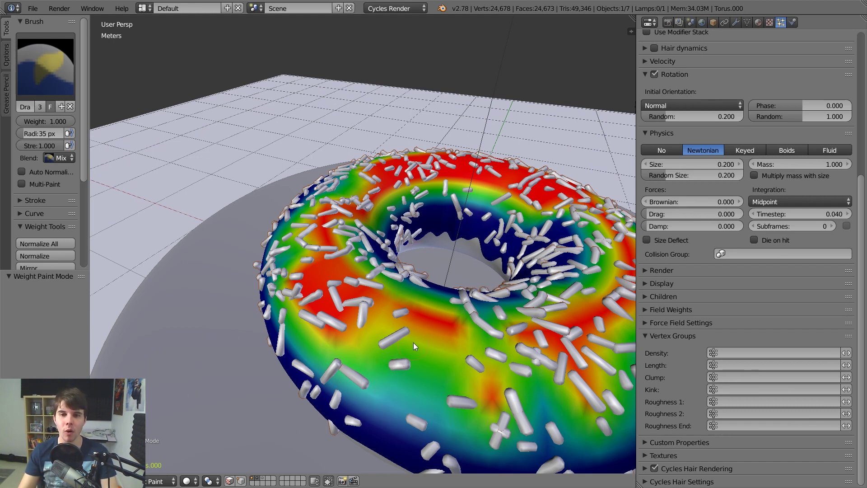
pyautogui.scroll(-4, 405, 343)
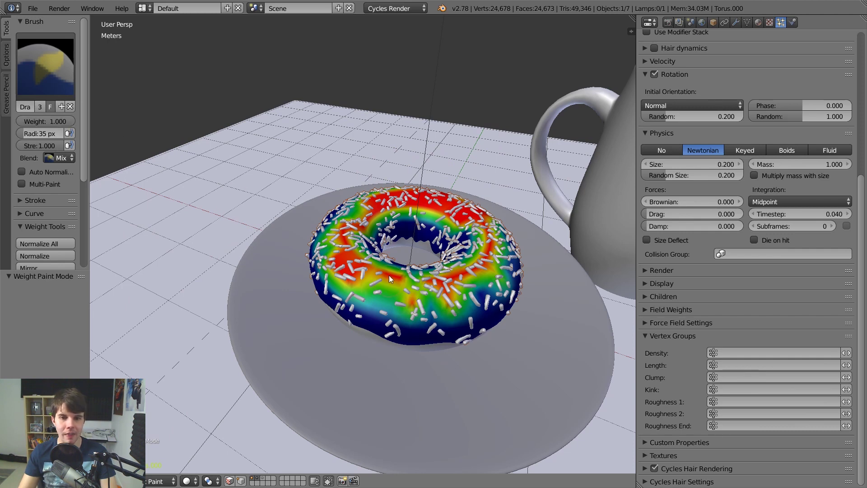
pyautogui.moveTo(389, 275); pyautogui.dragTo(449, 321, button='middle')
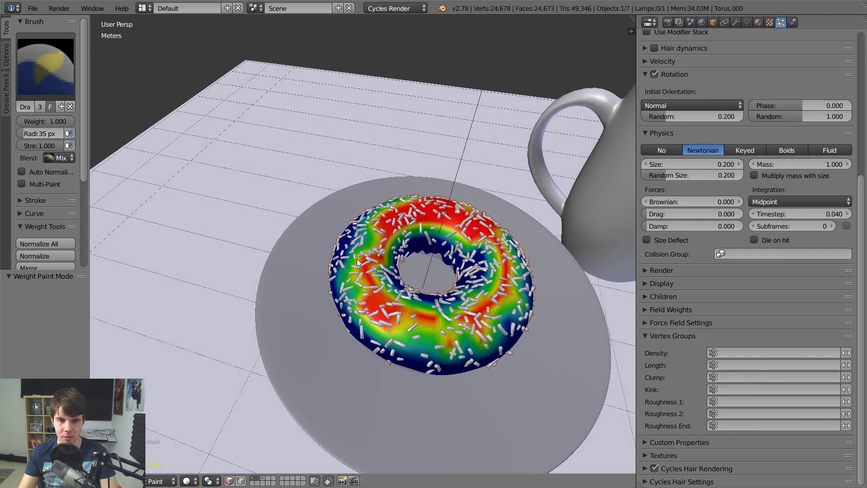
pyautogui.moveTo(362, 252)
pyautogui.mouseDown()
pyautogui.moveTo(362, 239)
pyautogui.moveTo(354, 265)
pyautogui.mouseUp()
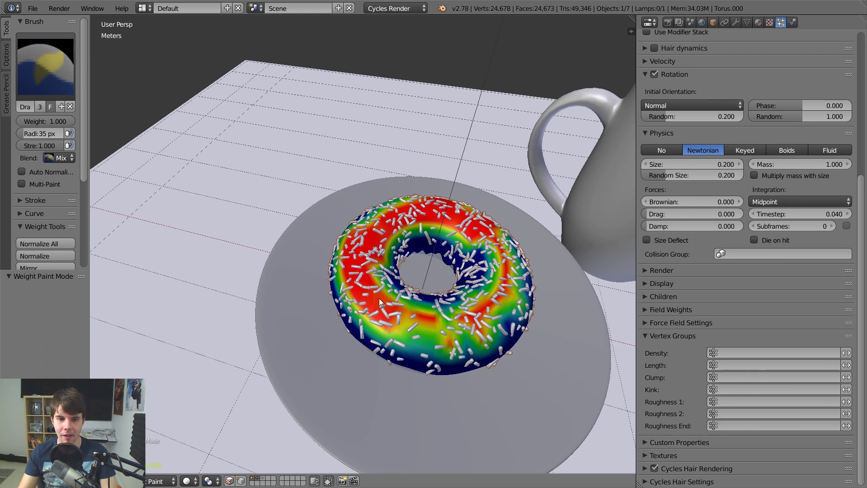
pyautogui.moveTo(452, 319); pyautogui.dragTo(462, 324)
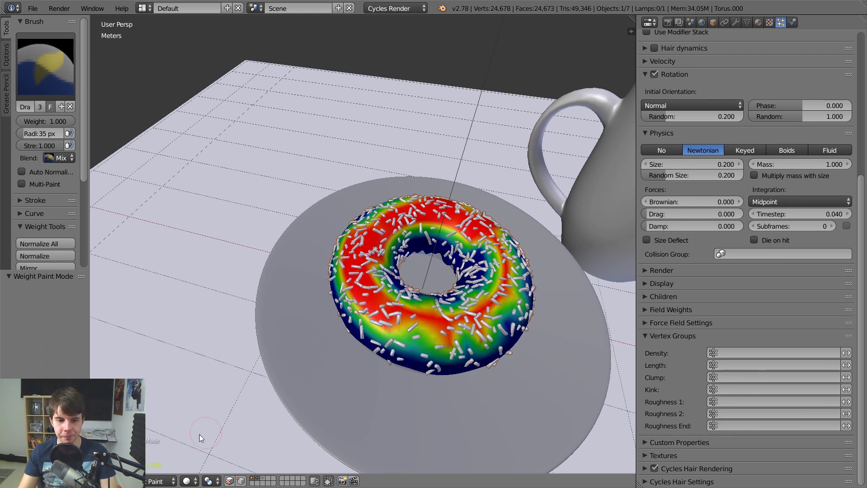
# Return the icing to Object Mode and assign the vertex group "Group" to the particle system's Density
pyautogui.click(148, 481)
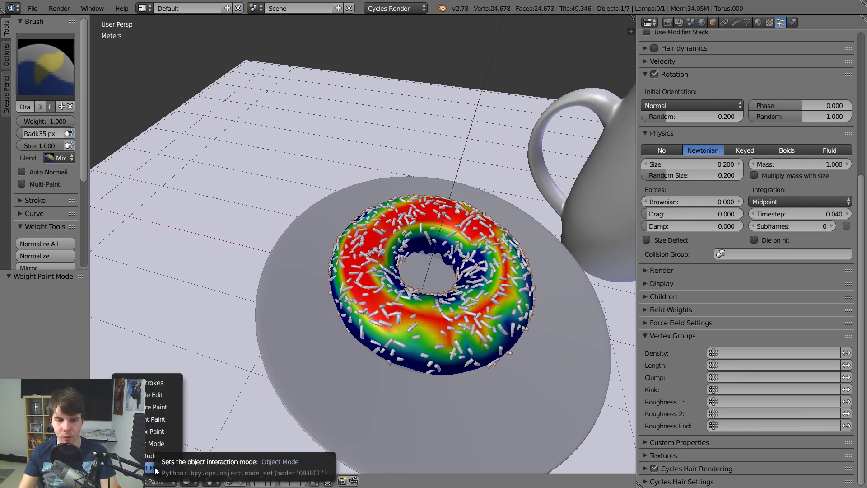
pyautogui.click(154, 467)
pyautogui.press('t')
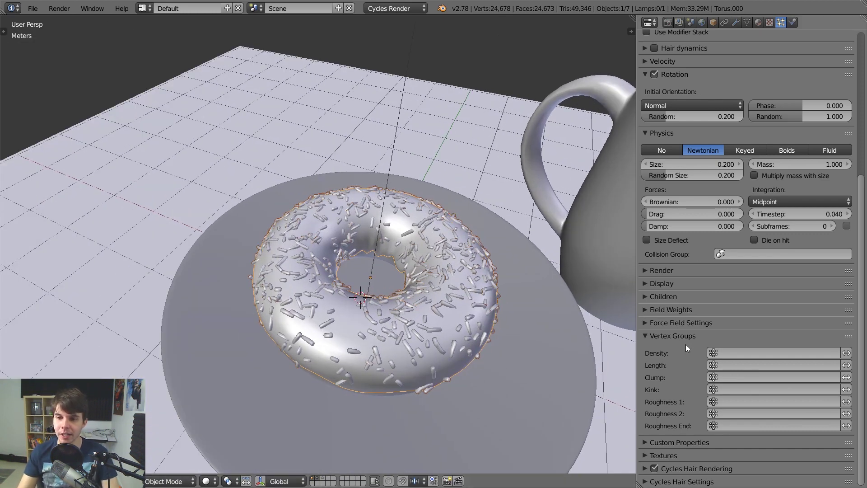
pyautogui.click(720, 350)
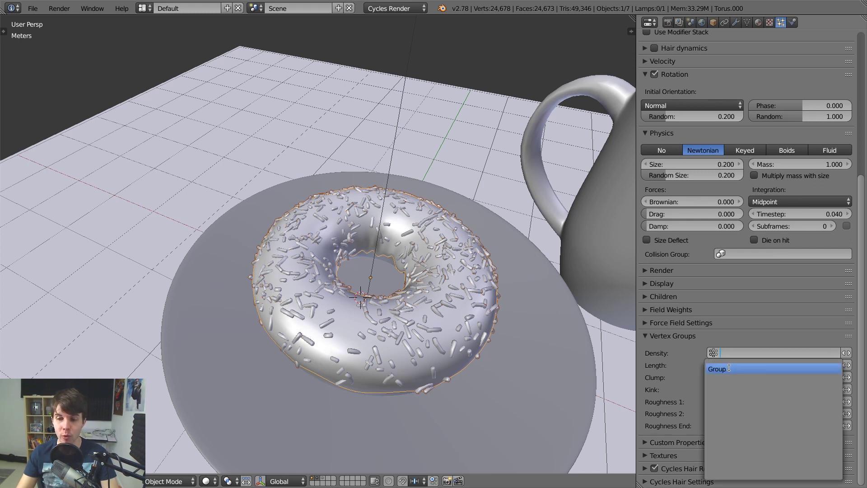
pyautogui.press('Escape')
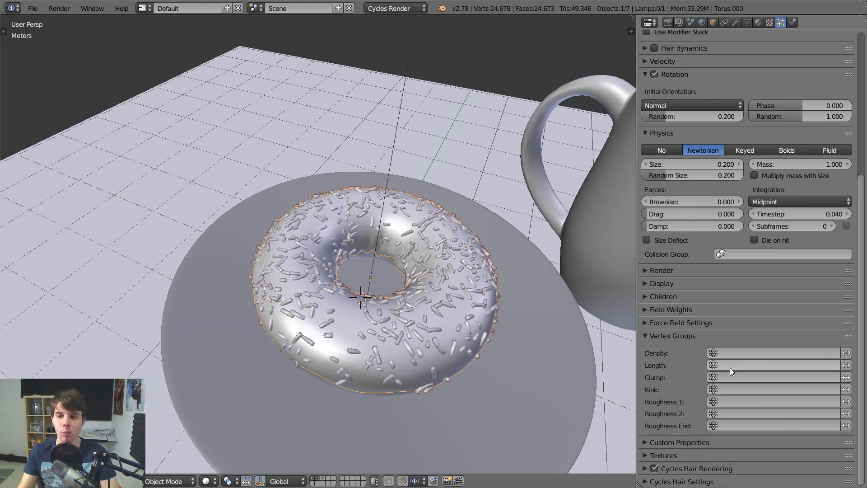
pyautogui.click(788, 352)
pyautogui.click(754, 366)
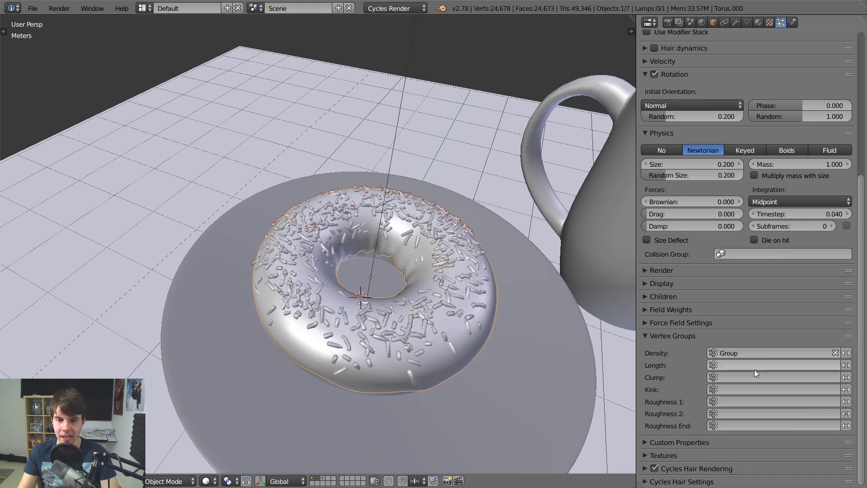
# Weight-paint the front of the icing's ring to add sprinkles there, and return to Object Mode
pyautogui.moveTo(401, 272); pyautogui.dragTo(388, 260, button='middle')
pyautogui.scroll(2, 388, 260)
pyautogui.hotkey('ctrl', 'Tab')
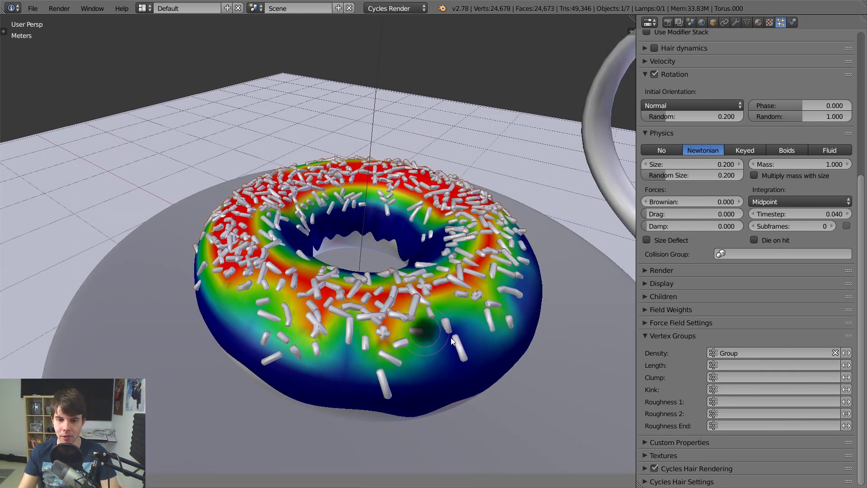
pyautogui.moveTo(429, 320)
pyautogui.mouseDown()
pyautogui.moveTo(487, 289)
pyautogui.moveTo(490, 261)
pyautogui.mouseUp()
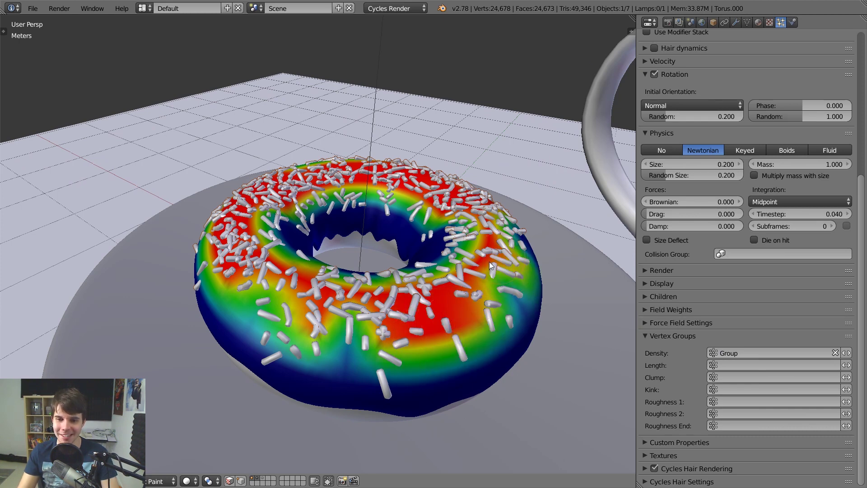
pyautogui.moveTo(429, 329)
pyautogui.mouseDown()
pyautogui.moveTo(318, 338)
pyautogui.moveTo(270, 303)
pyautogui.mouseUp()
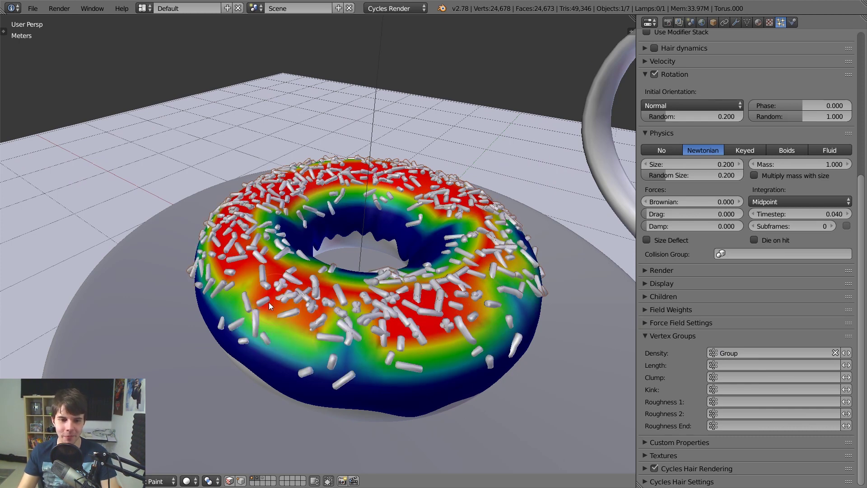
pyautogui.scroll(-2, 463, 347)
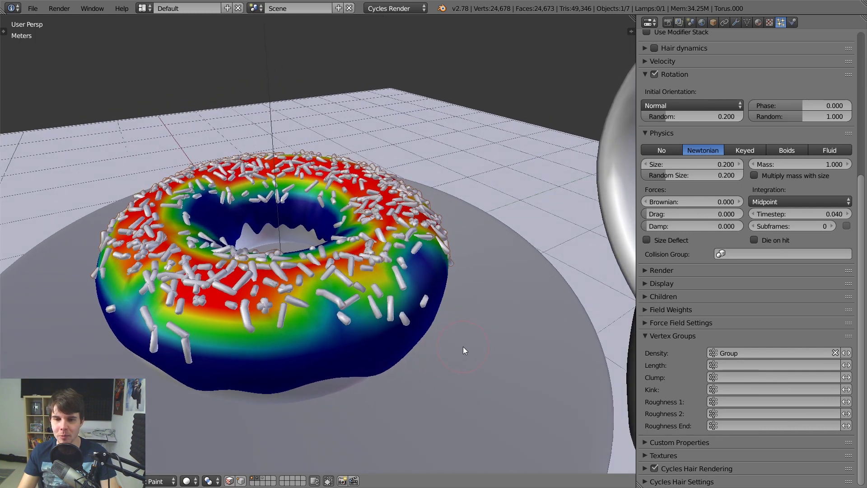
pyautogui.hotkey('ctrl', 'Tab')
pyautogui.scroll(-3, 434, 334)
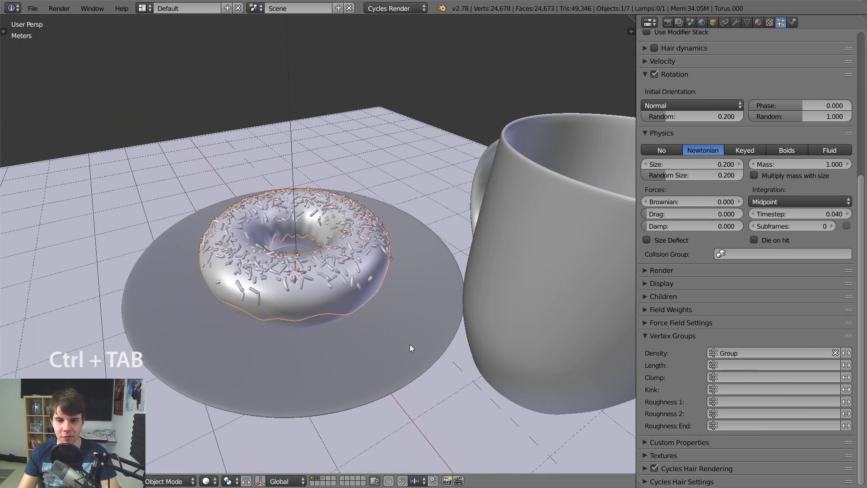
# Add a Wave modifier to the mug and play the animation briefly to preview the deformation
pyautogui.rightClick(524, 275)
pyautogui.click(736, 22)
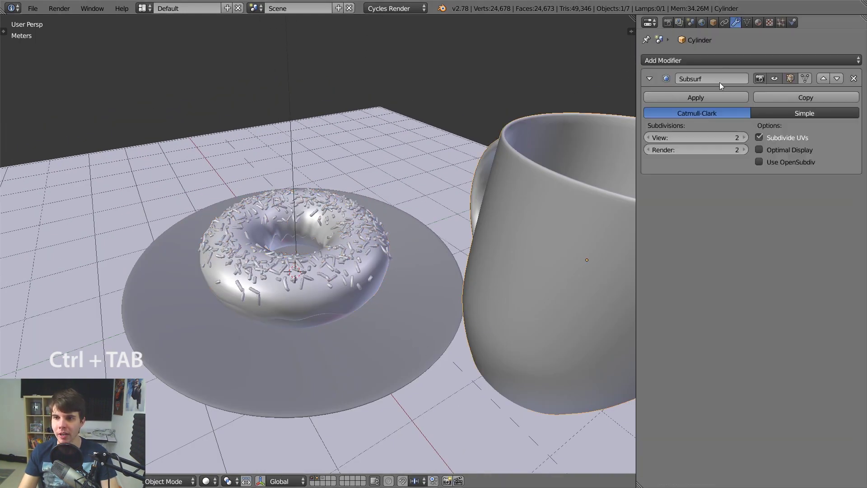
pyautogui.click(703, 61)
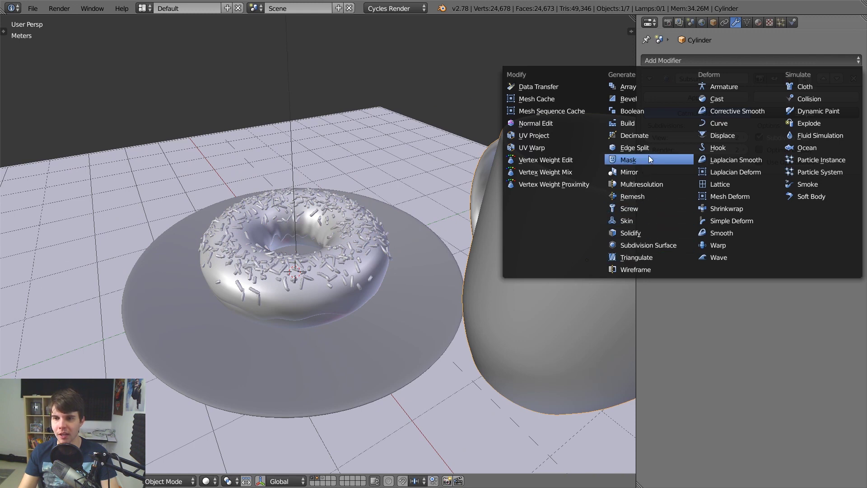
pyautogui.click(722, 253)
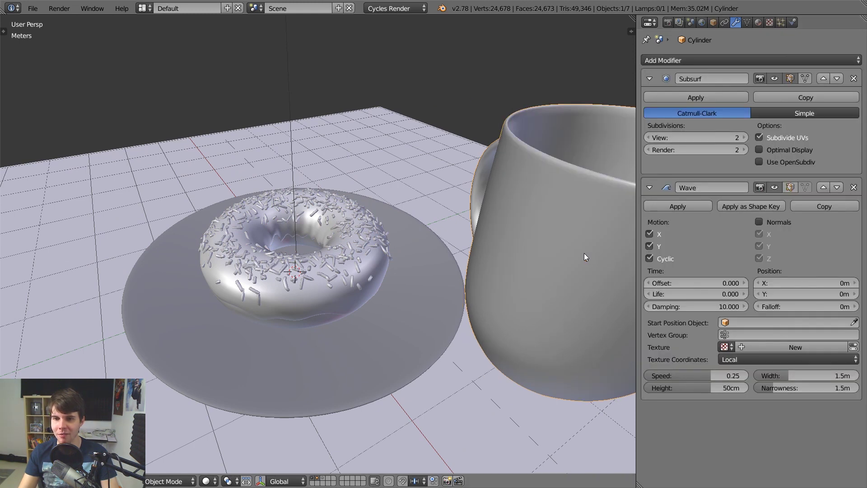
pyautogui.moveTo(584, 253); pyautogui.dragTo(524, 247, button='middle')
pyautogui.hotkey('alt', 'a')
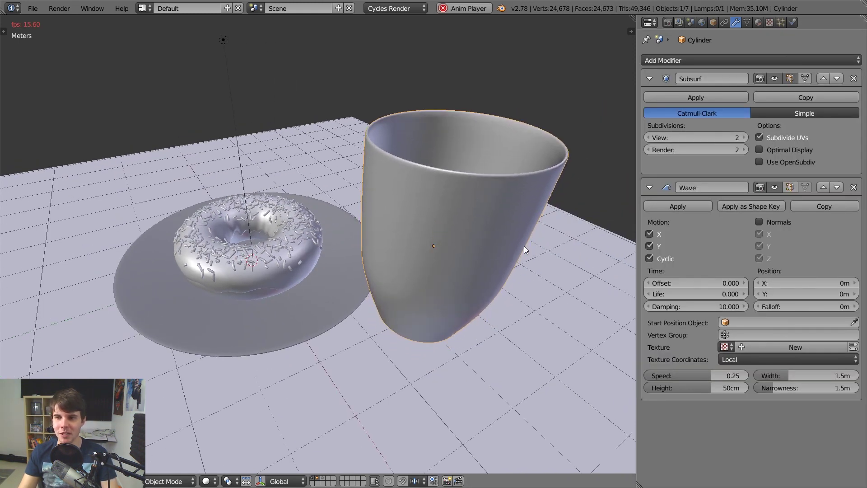
pyautogui.press('Escape')
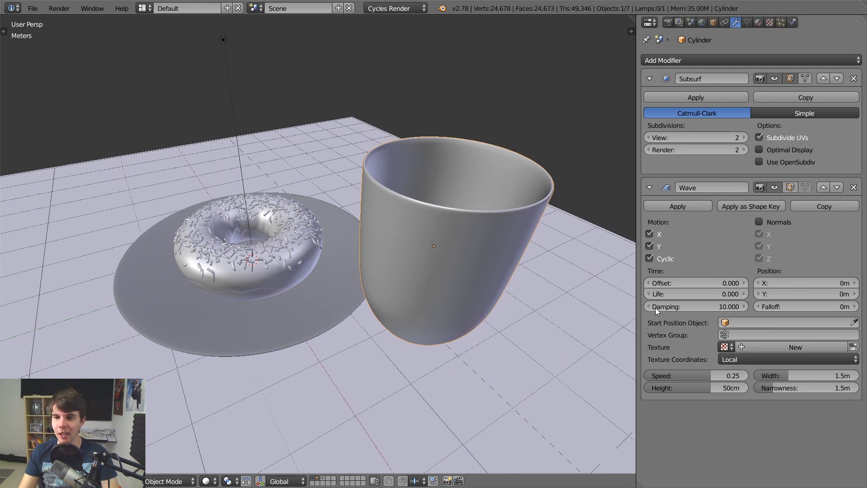
# Put the mug into Weight Paint mode and paint full weight around its upper rim
pyautogui.click(744, 334)
pyautogui.hotkey('ctrl', 'Tab')
pyautogui.moveTo(447, 245); pyautogui.dragTo(440, 202, button='middle')
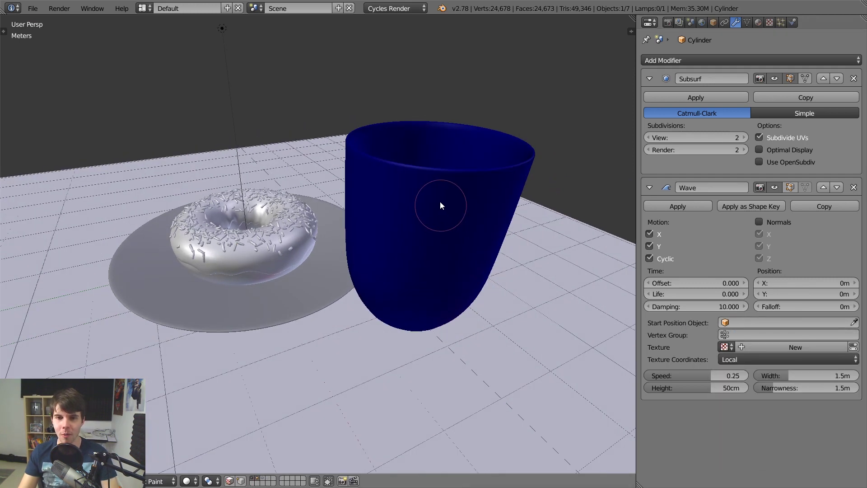
pyautogui.moveTo(440, 201)
pyautogui.mouseDown()
pyautogui.moveTo(443, 188)
pyautogui.moveTo(581, 195)
pyautogui.moveTo(523, 145)
pyautogui.moveTo(485, 141)
pyautogui.mouseUp()
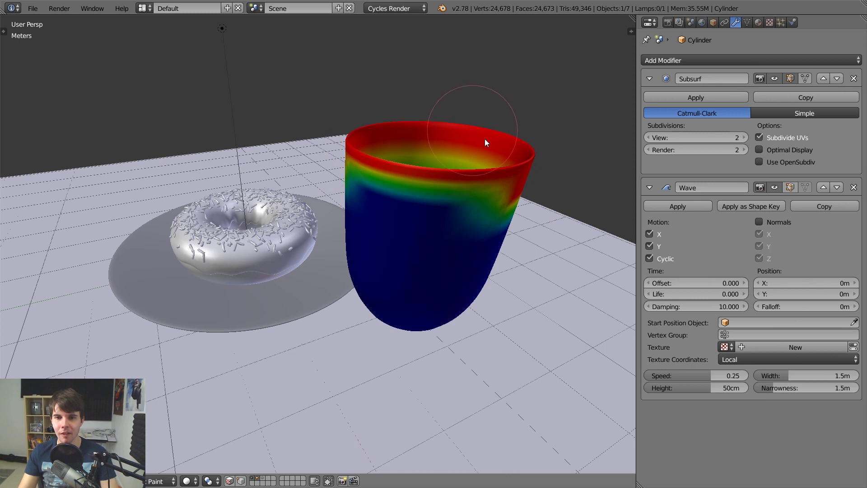
# Return the mug to Object Mode and assign the vertex group "Group" to its Wave modifier, removing the unwanted texture
pyautogui.hotkey('ctrl', 'Tab')
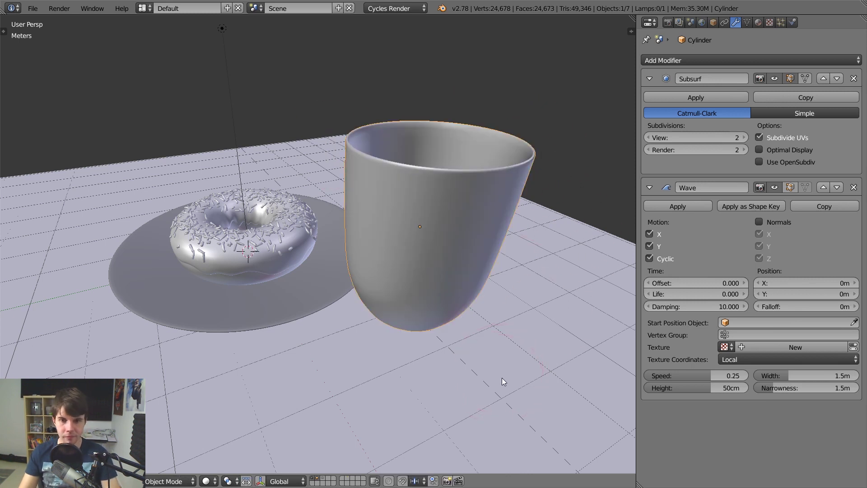
pyautogui.click(739, 335)
pyautogui.click(737, 345)
pyautogui.click(741, 348)
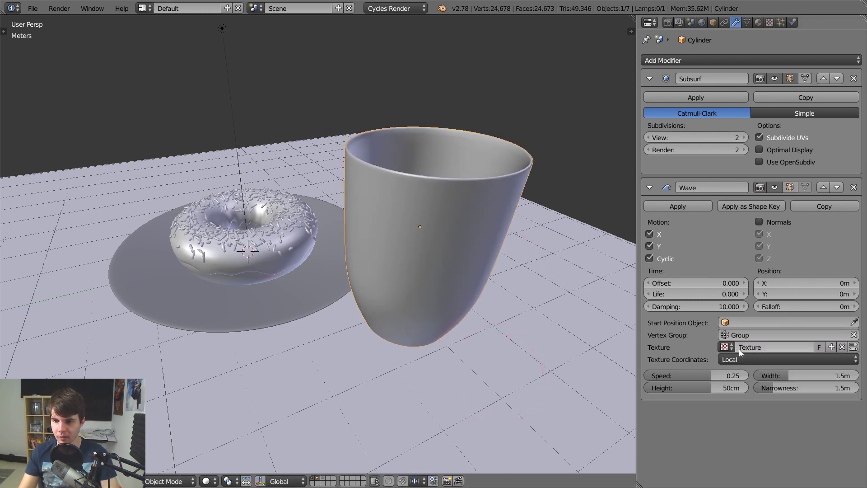
pyautogui.click(842, 348)
# Play the animation to preview how the vertex group limits the wave on the mug, and stop it
pyautogui.hotkey('alt', 'a')
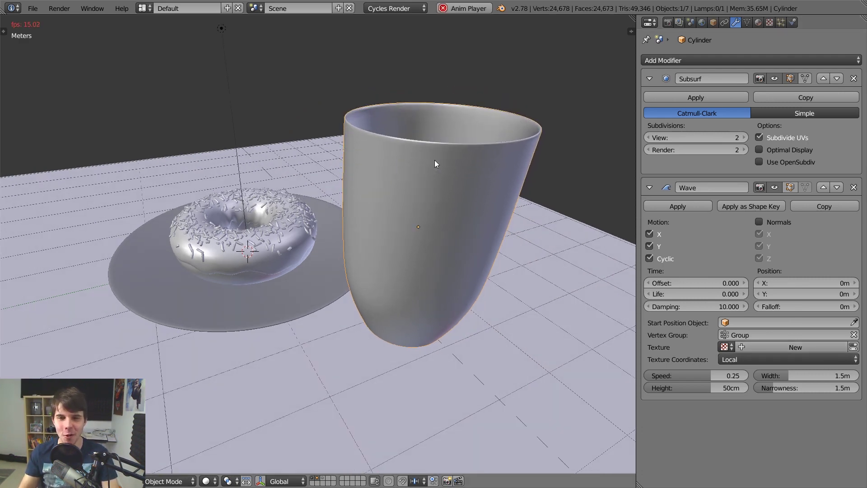
pyautogui.hotkey('alt', 'a')
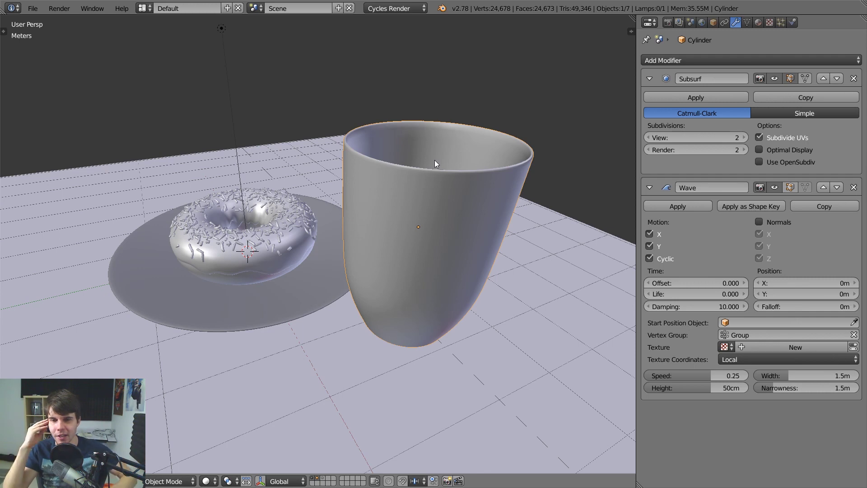
pyautogui.scroll(2, 452, 159)
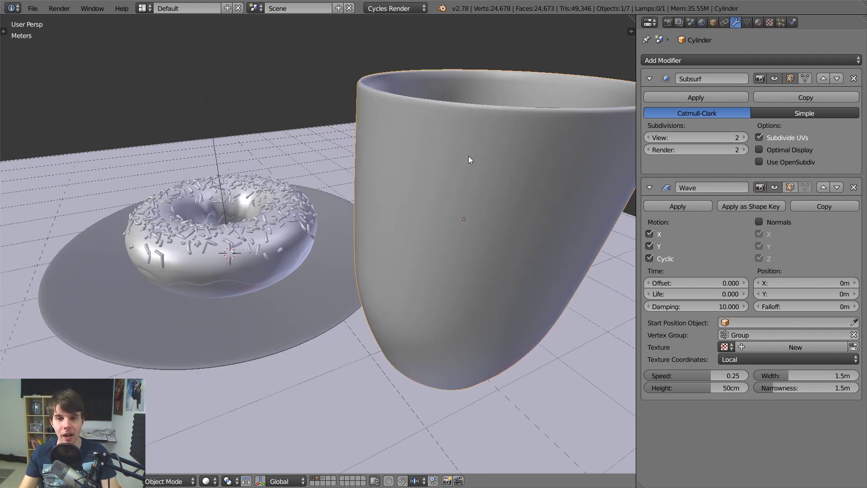
pyautogui.scroll(-2, 508, 171)
pyautogui.hotkey('alt', 'a')
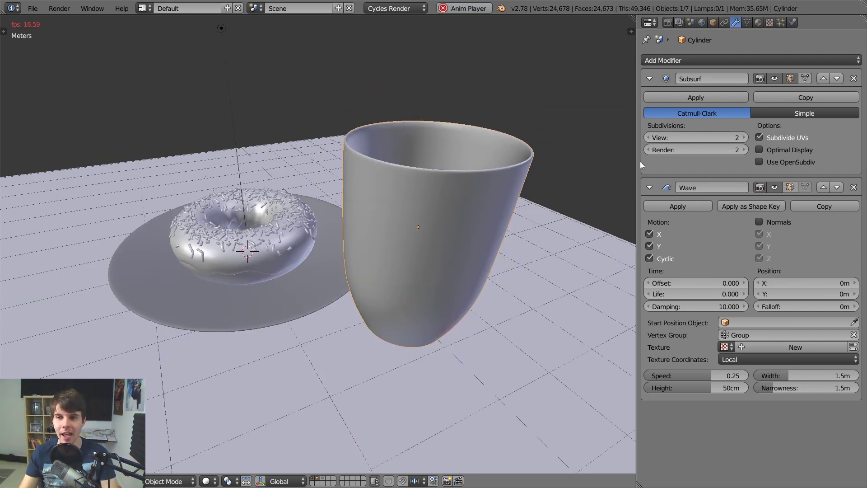
pyautogui.hotkey('alt', 'a')
pyautogui.moveTo(482, 309); pyautogui.dragTo(451, 280, button='middle')
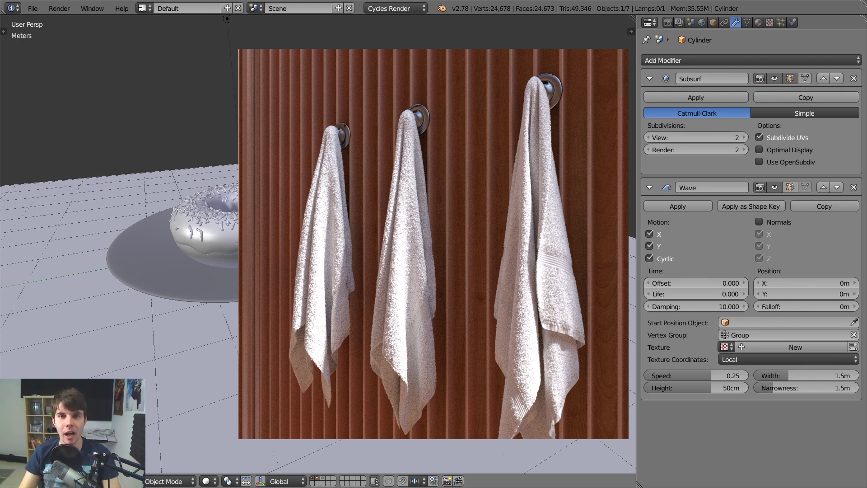
# Add three extra vertex groups to the mug's mesh data
pyautogui.click(747, 22)
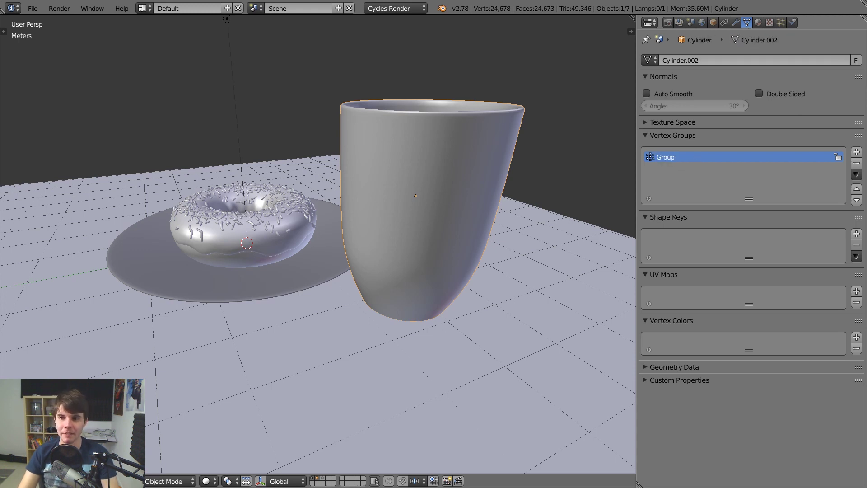
pyautogui.click(857, 152)
pyautogui.click(857, 151)
pyautogui.click(857, 152)
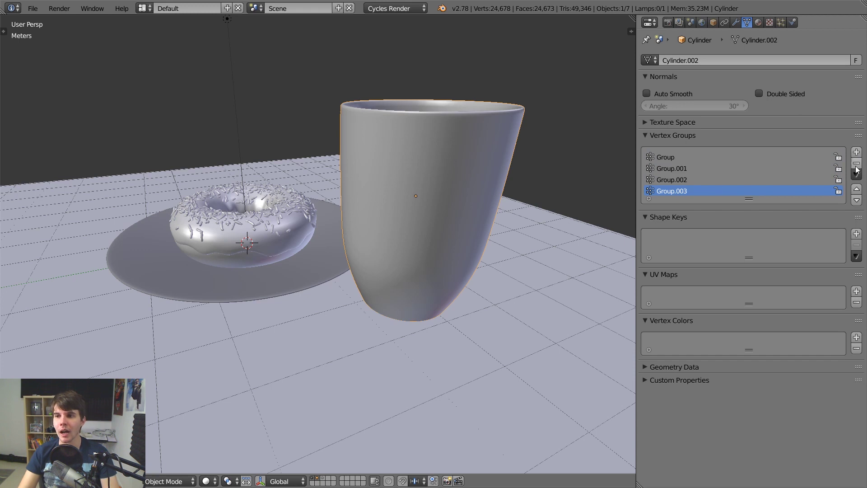
# Delete all vertex groups from the mug
pyautogui.click(857, 163)
pyautogui.click(858, 163)
pyautogui.click(857, 163)
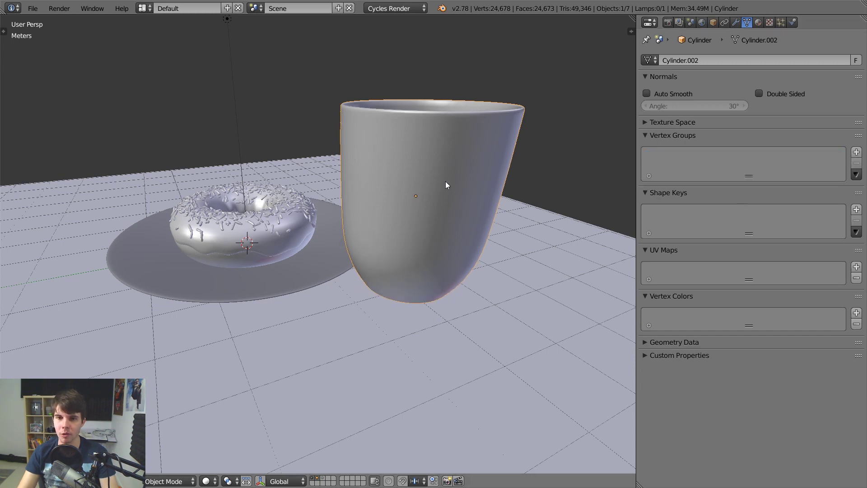
# Make the donut's icing the active object, deselect everything and switch the viewport to Rendered shading
pyautogui.rightClick(277, 209)
pyautogui.scroll(2, 277, 209)
pyautogui.moveTo(267, 211); pyautogui.dragTo(312, 235, button='middle')
pyautogui.scroll(2, 318, 199)
pyautogui.press('a')
pyautogui.moveTo(327, 181); pyautogui.dragTo(345, 160, button='middle')
pyautogui.hotkey('shift', 'z')
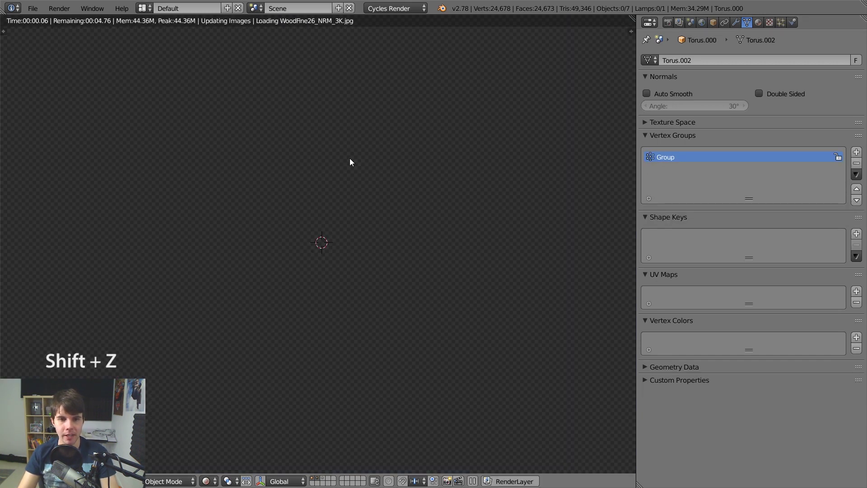
pyautogui.scroll(-3, 429, 208)
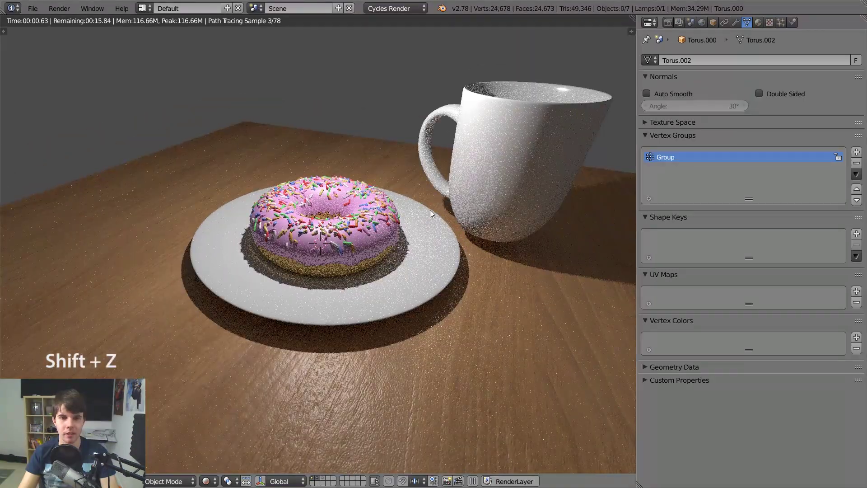
pyautogui.moveTo(429, 209)
pyautogui.mouseDown(button='middle')
pyautogui.moveTo(469, 224)
pyautogui.moveTo(460, 244)
pyautogui.moveTo(424, 212)
pyautogui.mouseUp(button='middle')
pyautogui.scroll(4, 423, 212)
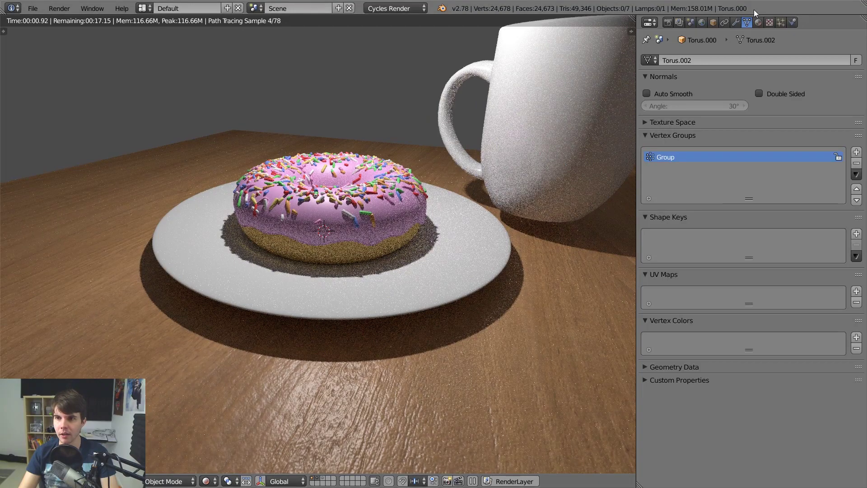
# Raise the emission Number of the icing's sprinkle particle system to 813
pyautogui.click(780, 23)
pyautogui.scroll(3, 760, 195)
pyautogui.scroll(6, 760, 194)
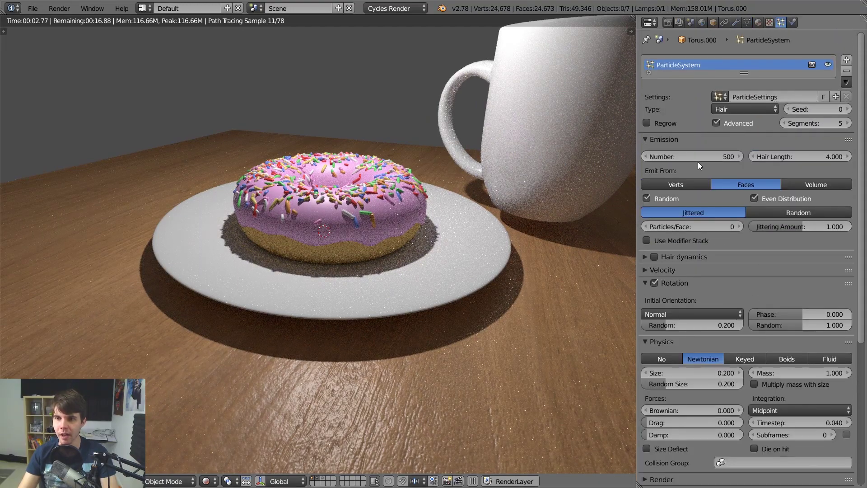
pyautogui.moveTo(698, 159); pyautogui.dragTo(749, 159)
pyautogui.moveTo(428, 210); pyautogui.dragTo(426, 228, button='middle')
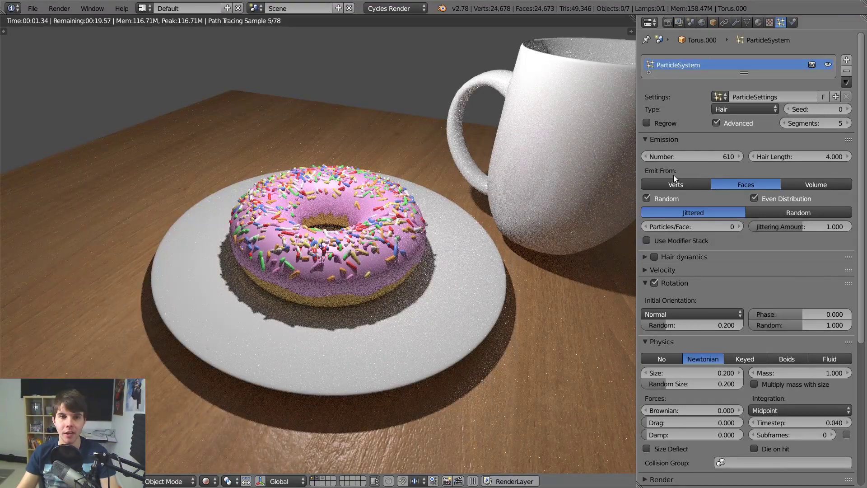
pyautogui.moveTo(702, 158); pyautogui.dragTo(739, 157)
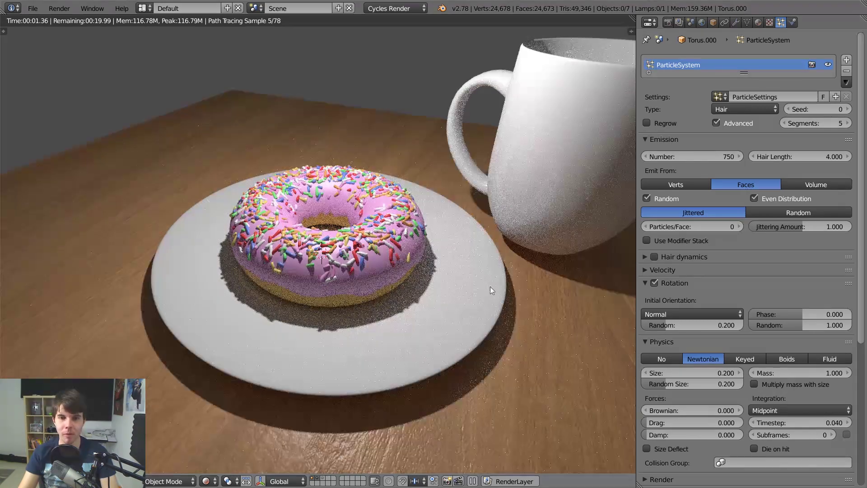
pyautogui.scroll(-3, 757, 317)
pyautogui.scroll(3, 755, 291)
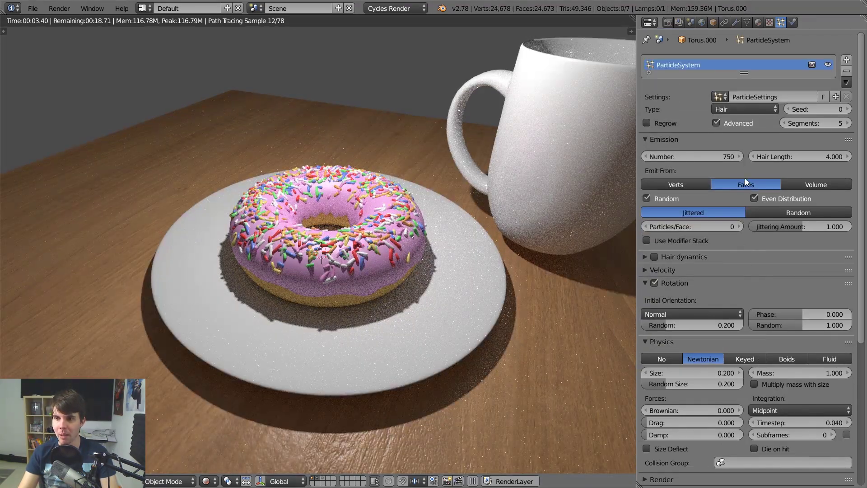
pyautogui.moveTo(704, 156); pyautogui.dragTo(733, 156)
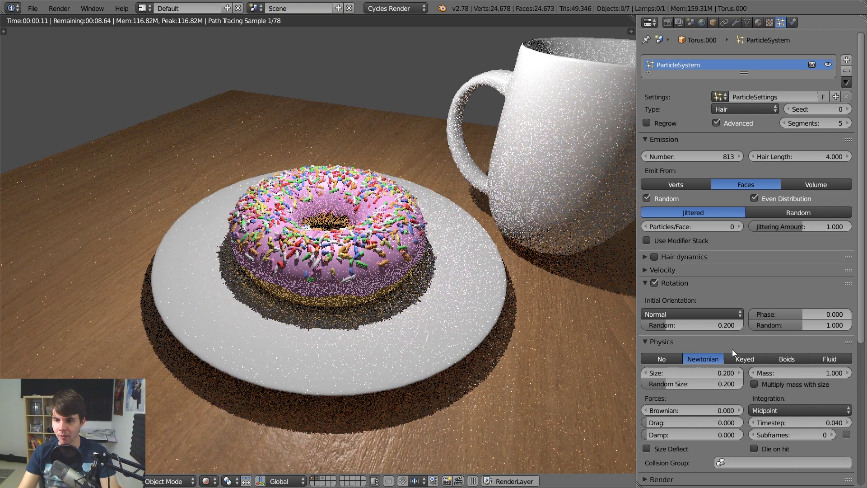
# Set the sprinkle particles' physics Size to 0.210
pyautogui.click(740, 372)
pyautogui.click(740, 373)
pyautogui.click(739, 372)
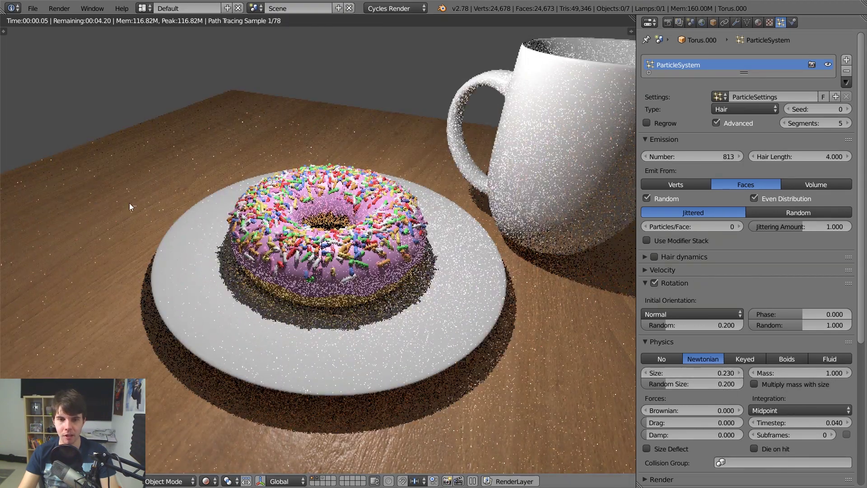
pyautogui.click(645, 371)
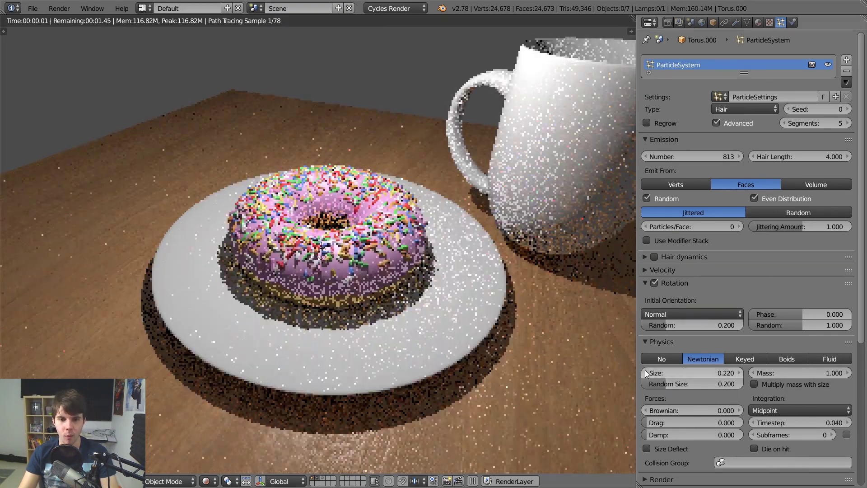
pyautogui.click(646, 372)
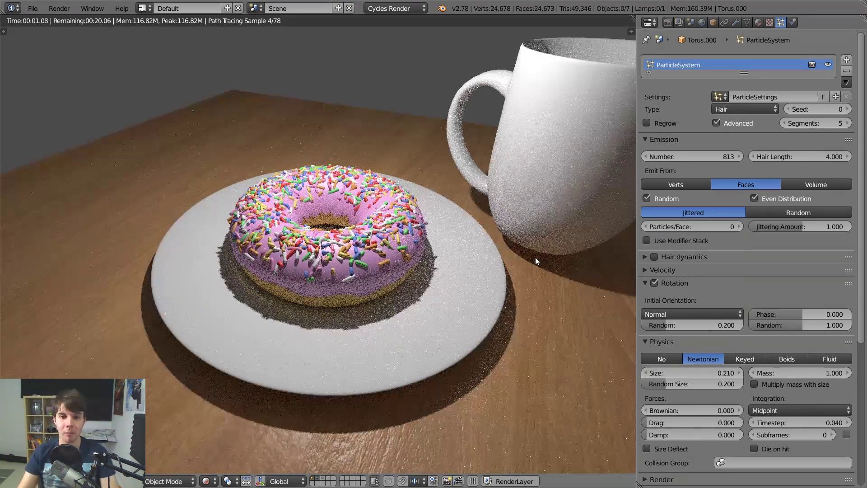
# Inspect the rendered sprinkles from several angles and compare them with the pink sprinkled donut photo in the browser's image search
pyautogui.scroll(2, 536, 259)
pyautogui.moveTo(536, 258); pyautogui.dragTo(421, 246, button='middle')
pyautogui.scroll(-2, 409, 253)
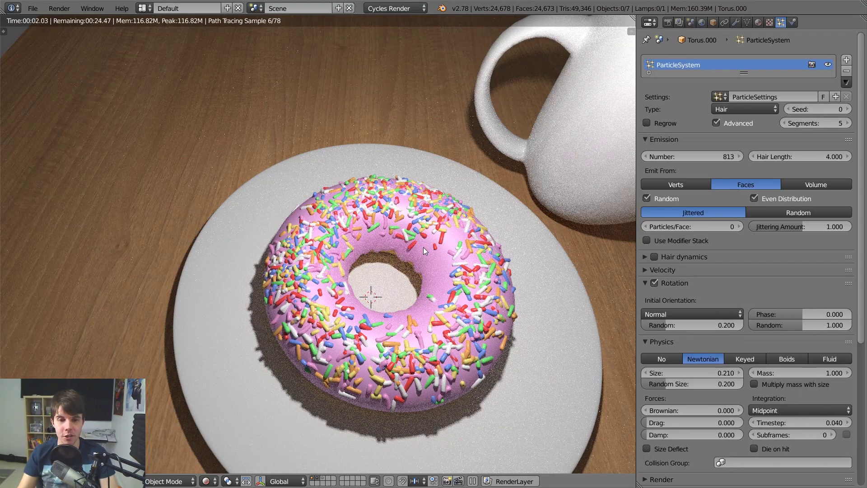
pyautogui.moveTo(367, 239); pyautogui.dragTo(370, 216, button='middle')
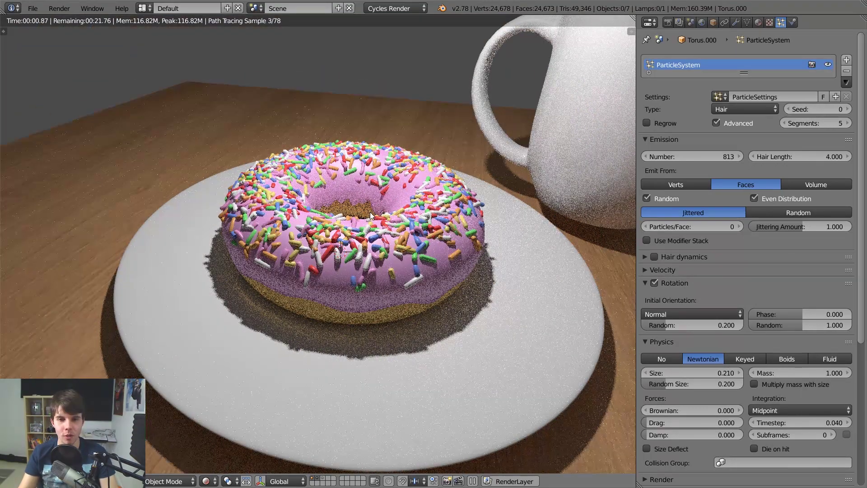
pyautogui.hotkey('alt', 'Tab')
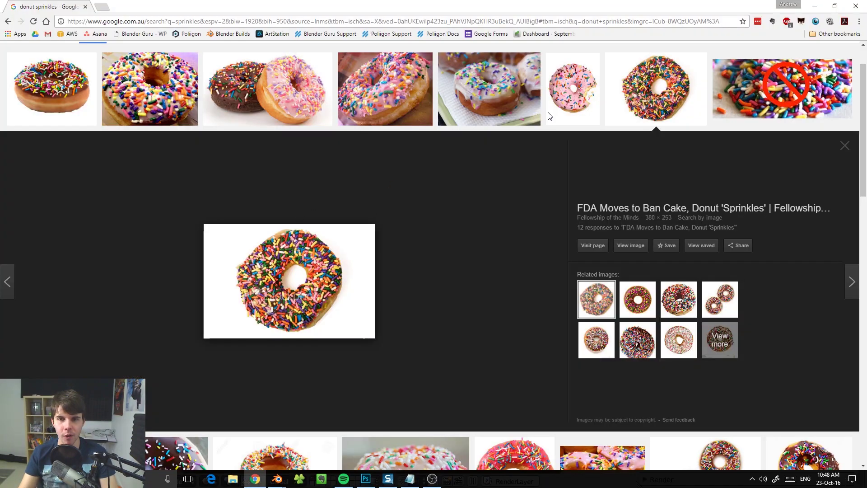
pyautogui.click(381, 73)
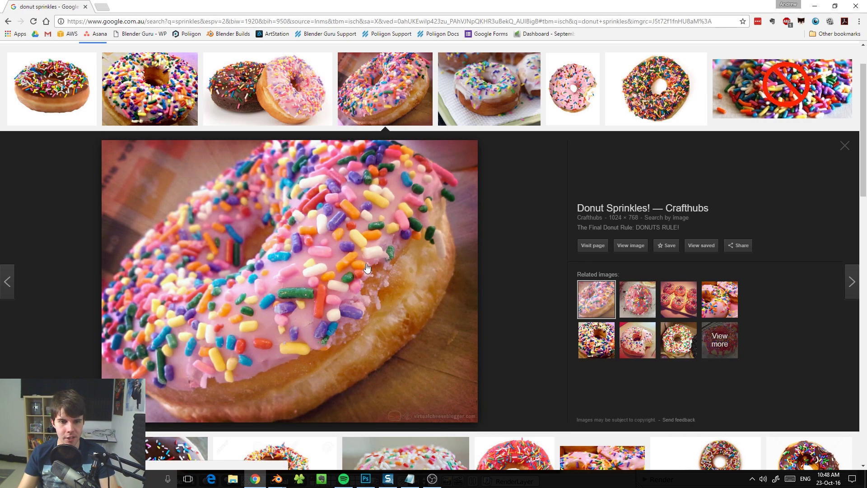
pyautogui.hotkey('alt', 'Tab')
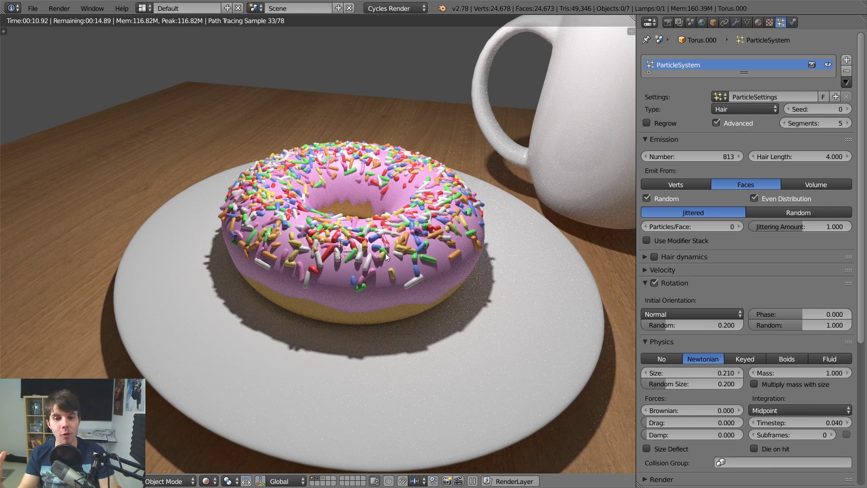
pyautogui.scroll(-10, 723, 295)
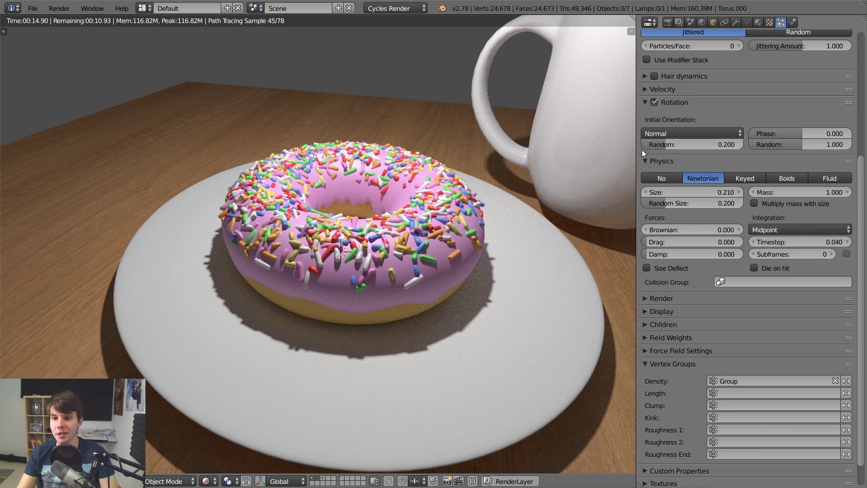
pyautogui.click(645, 161)
pyautogui.click(645, 104)
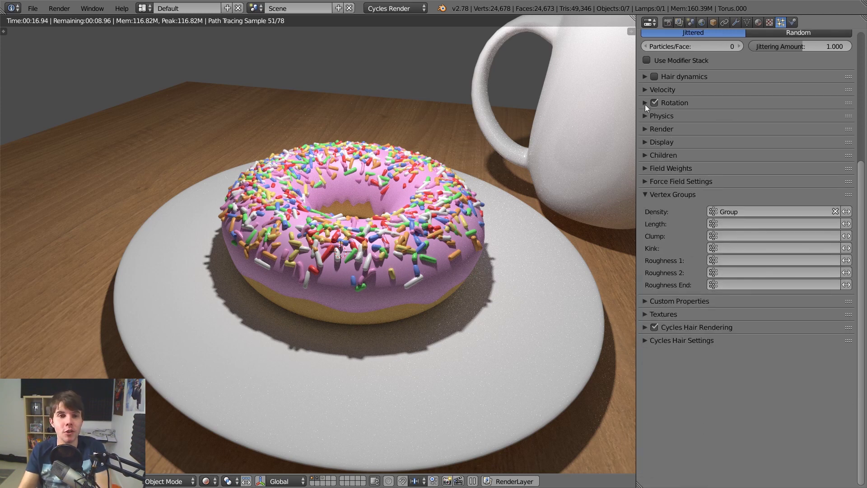
pyautogui.click(645, 104)
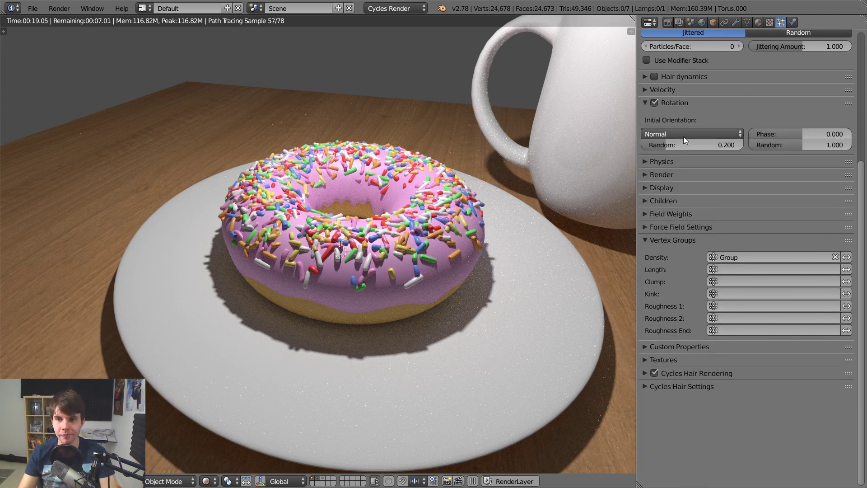
pyautogui.click(656, 161)
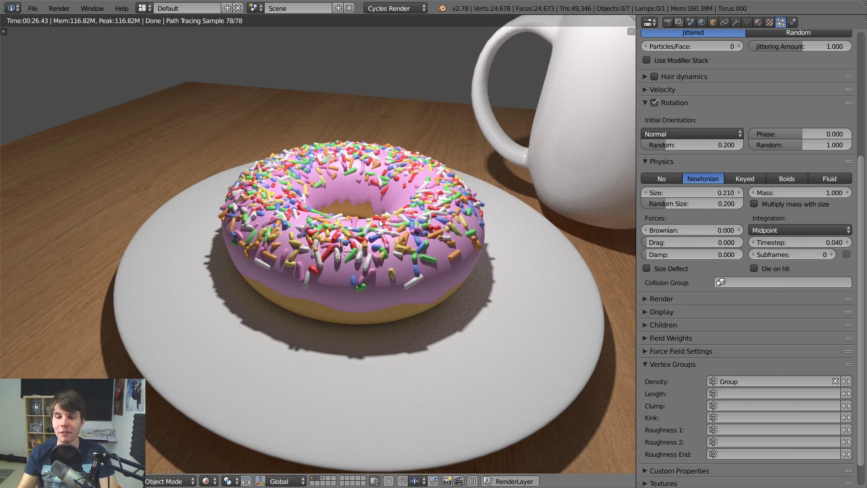
# Examine the sprinkles up close in Solid shading, check the Rendered preview again and return to Solid shading
pyautogui.hotkey('shift', 'z')
pyautogui.scroll(3, 362, 215)
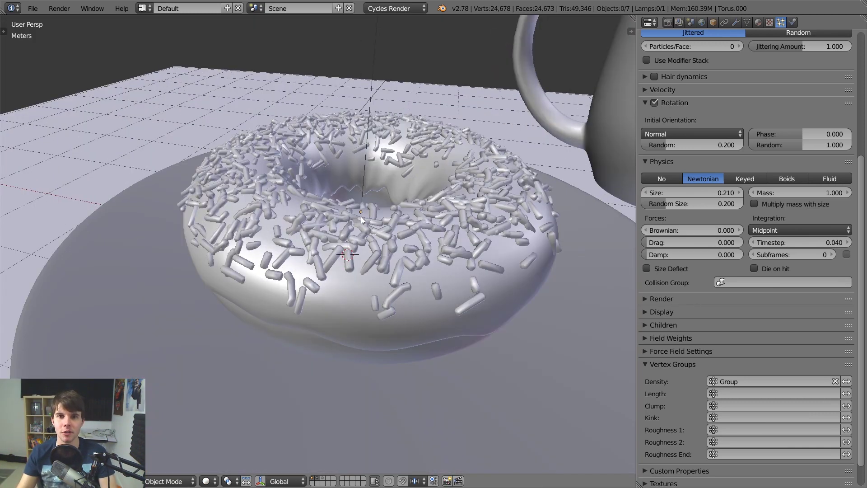
pyautogui.scroll(3, 362, 216)
pyautogui.scroll(-3, 362, 217)
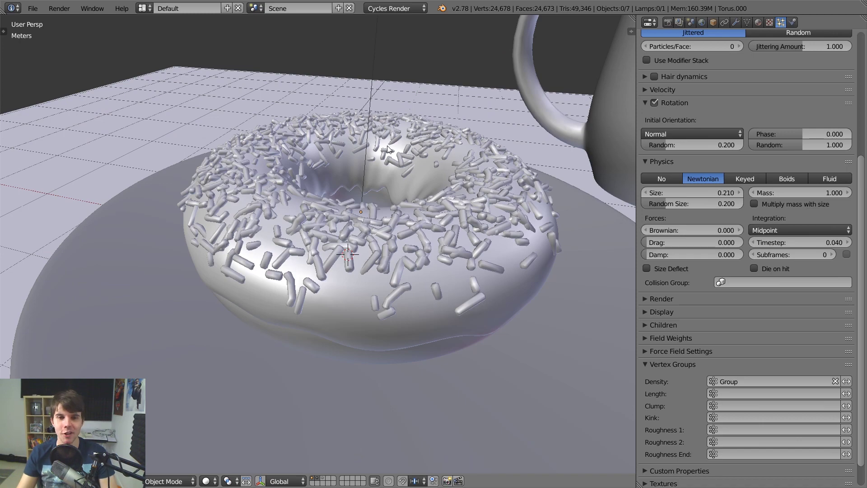
pyautogui.scroll(-2, 384, 143)
pyautogui.hotkey('shift', 'z')
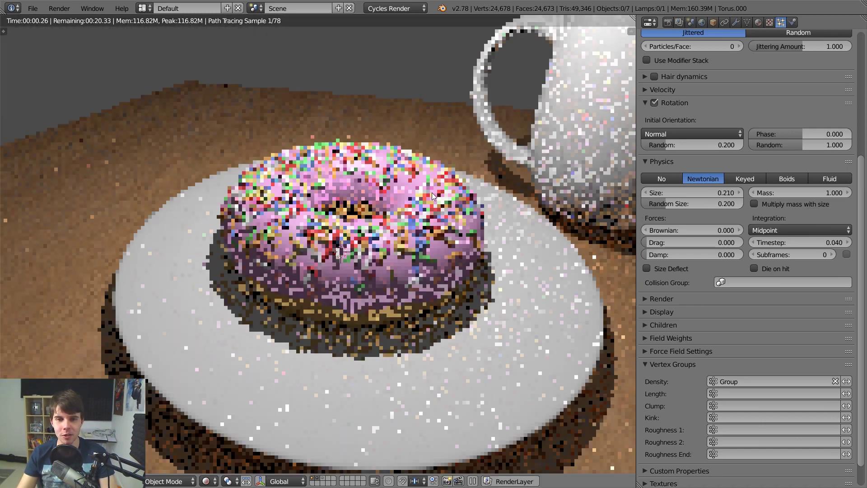
pyautogui.hotkey('shift', 'z')
# Save the scene over the existing tutorial4.blend file
pyautogui.hotkey('ctrl', 's')
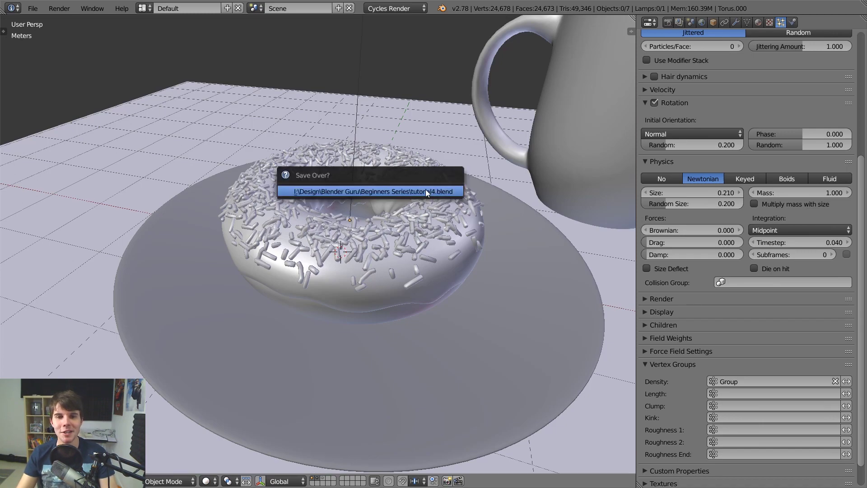
pyautogui.click(426, 189)
pyautogui.hotkey('ctrl', 'shift', 's')
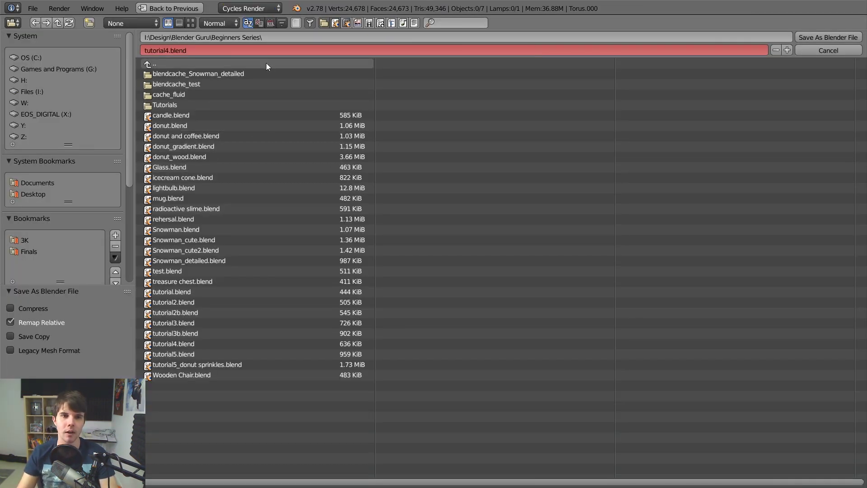
pyautogui.press('Return')
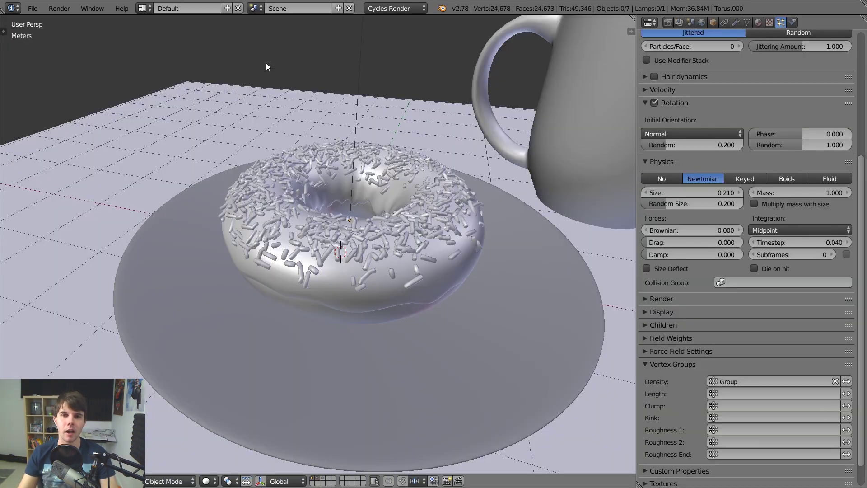
# Duplicate the icing and donut base together and place the copies beside the plate, on the side away from the mug
pyautogui.rightClick(405, 177)
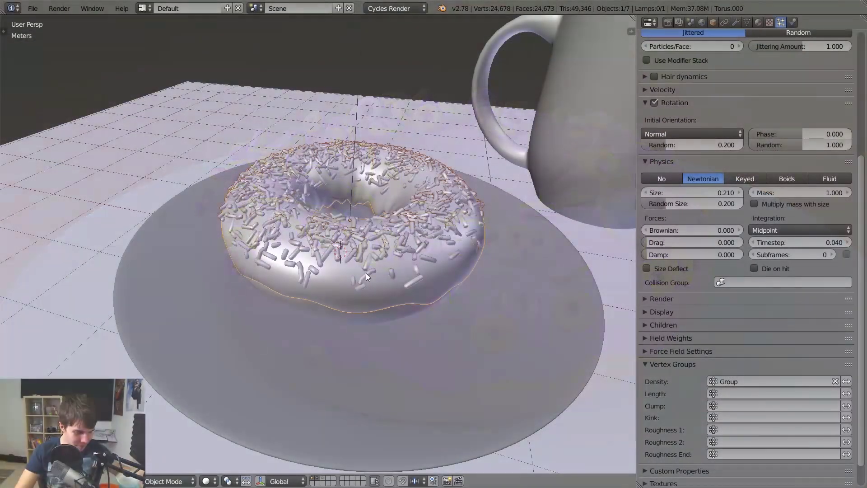
pyautogui.keyDown('shift'); pyautogui.rightClick(399, 309); pyautogui.keyUp('shift')
pyautogui.press('z')
pyautogui.press('z')
pyautogui.moveTo(448, 216)
pyautogui.mouseDown(button='middle')
pyautogui.moveTo(481, 183)
pyautogui.moveTo(383, 164)
pyautogui.moveTo(408, 186)
pyautogui.mouseUp(button='middle')
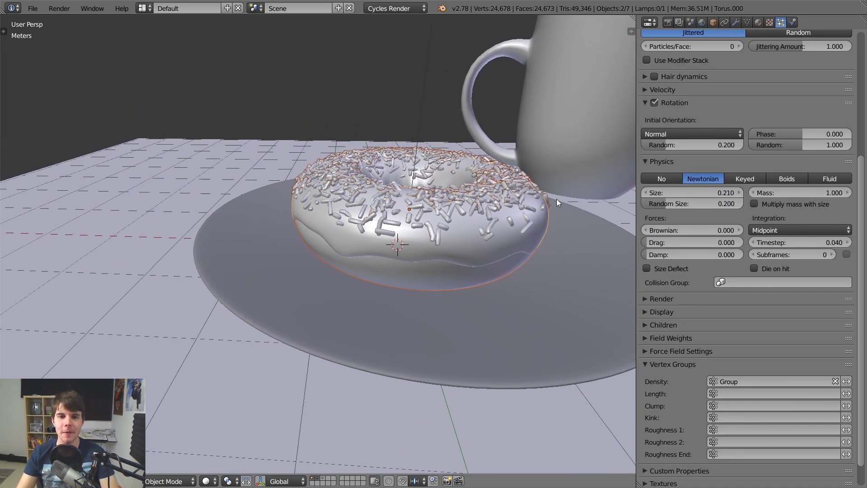
pyautogui.hotkey('shift', 'd')
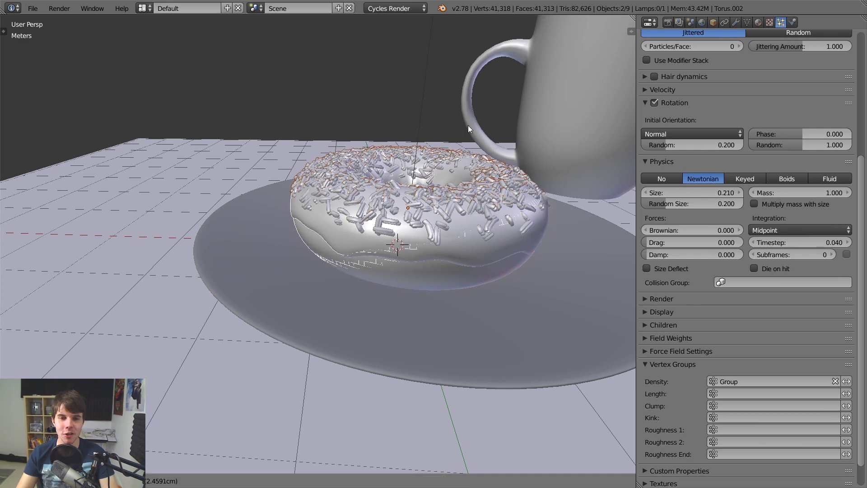
pyautogui.click(222, 200)
# Remove the sprinkle particle system from the duplicated icing
pyautogui.rightClick(211, 192)
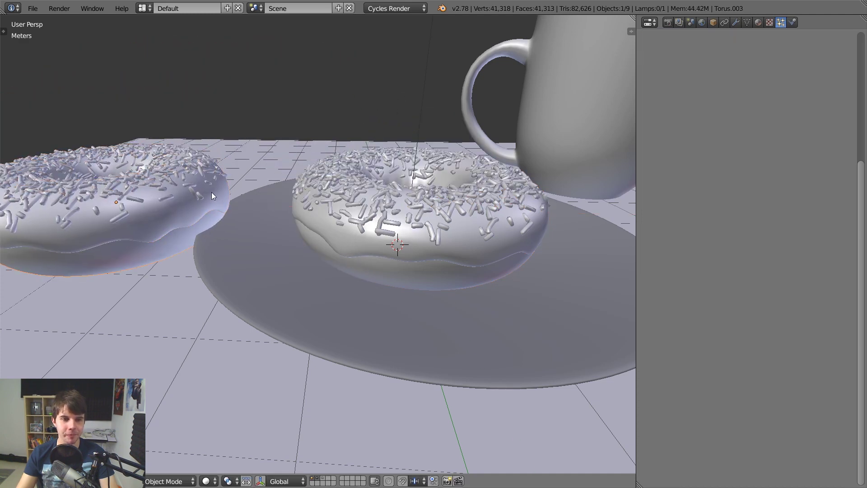
pyautogui.rightClick(187, 171)
pyautogui.scroll(10, 768, 226)
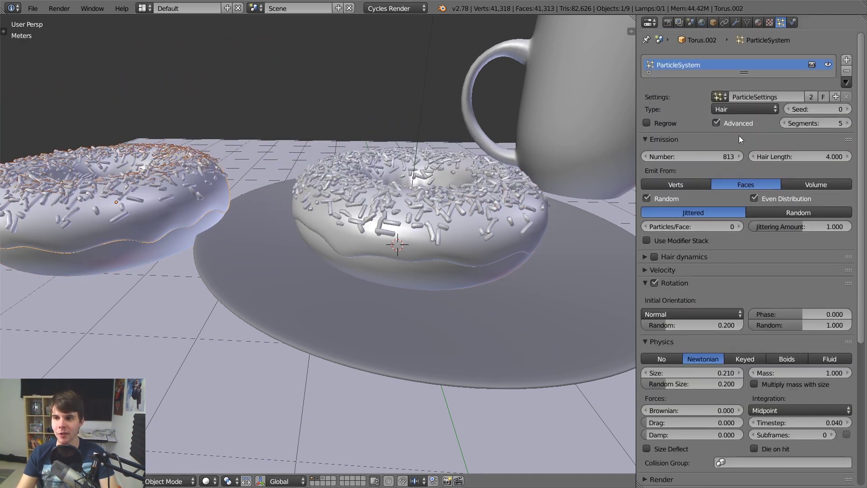
pyautogui.click(847, 71)
# Examine the duplicated icing's modifiers and check it against its donut base in Solid and Wireframe shading
pyautogui.keyDown('shift'); pyautogui.moveTo(196, 184); pyautogui.dragTo(274, 243, button='middle'); pyautogui.keyUp('shift')
pyautogui.rightClick(261, 258)
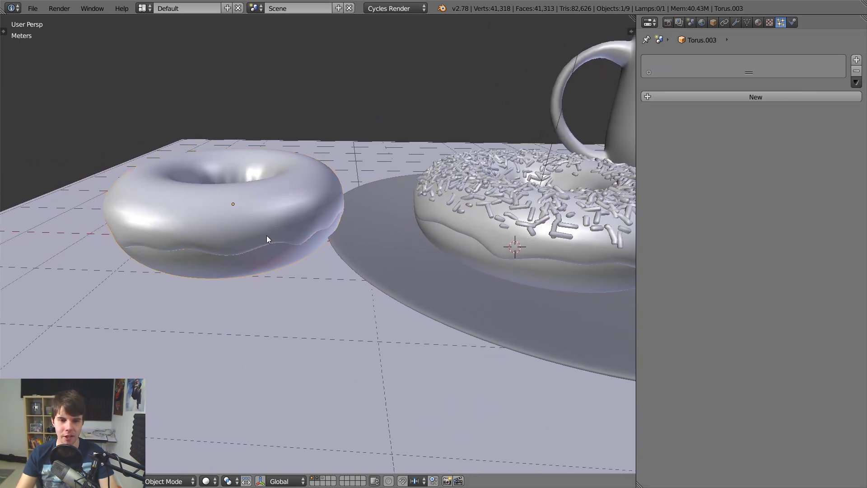
pyautogui.rightClick(265, 225)
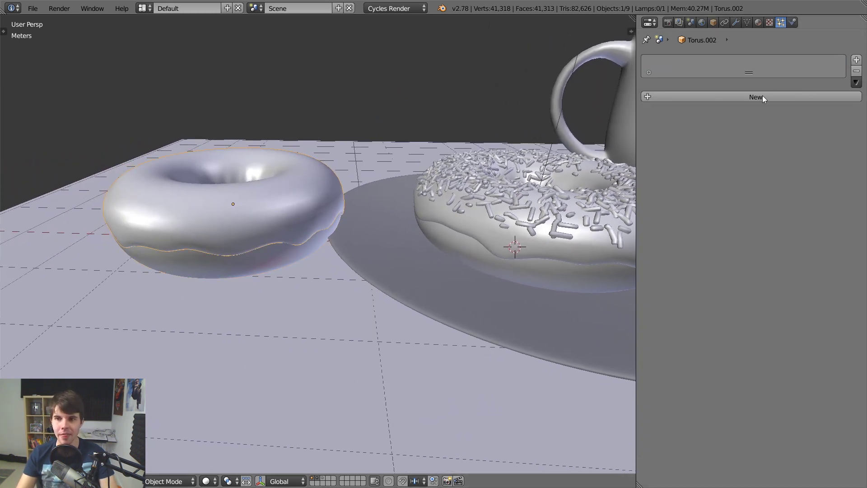
pyautogui.click(736, 22)
pyautogui.press('z')
pyautogui.rightClick(268, 251)
pyautogui.press('z')
pyautogui.rightClick(270, 226)
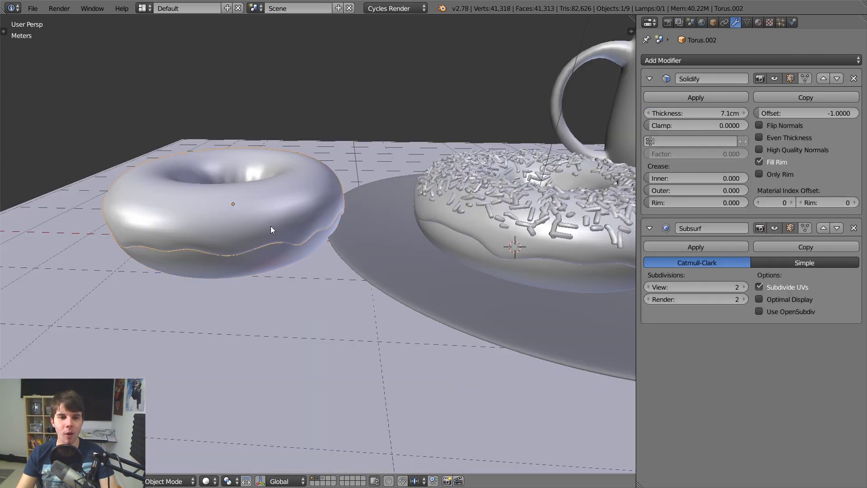
pyautogui.press('z')
pyautogui.rightClick(275, 213)
pyautogui.rightClick(272, 242)
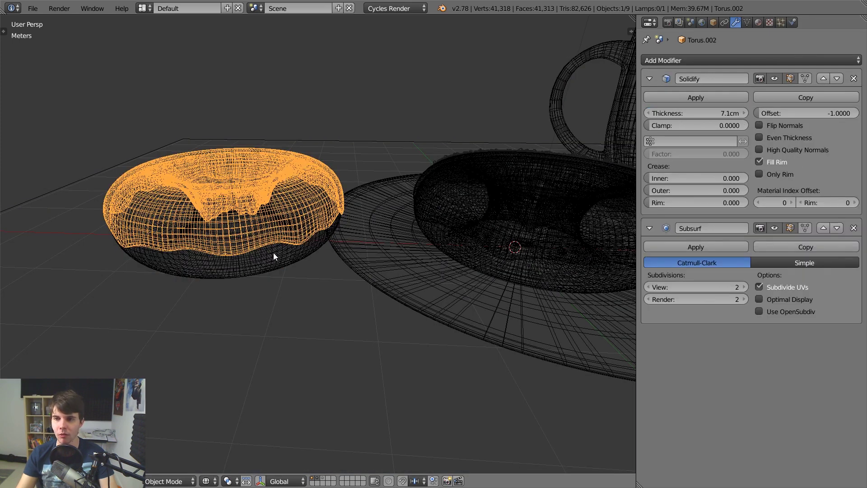
# Try to join the duplicated icing into its donut base with the Solidify modifier still unapplied
pyautogui.keyDown('shift'); pyautogui.rightClick(273, 253); pyautogui.keyUp('shift')
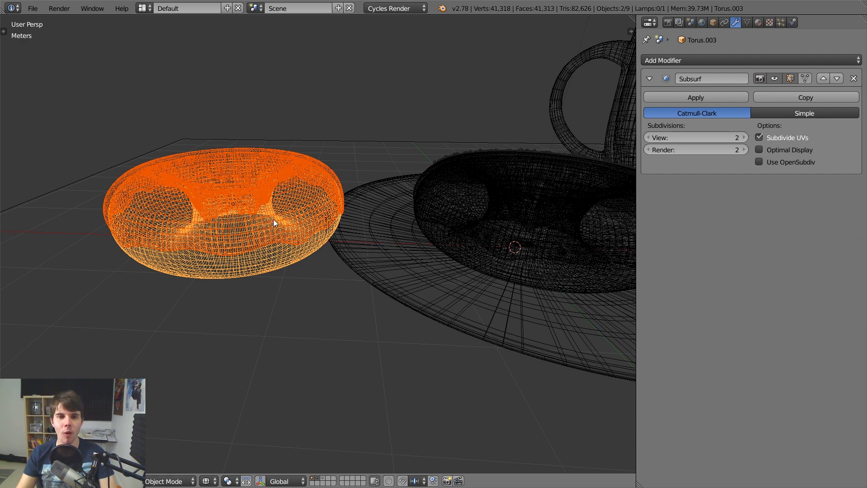
pyautogui.rightClick(272, 219)
pyautogui.keyDown('shift'); pyautogui.rightClick(273, 257); pyautogui.keyUp('shift')
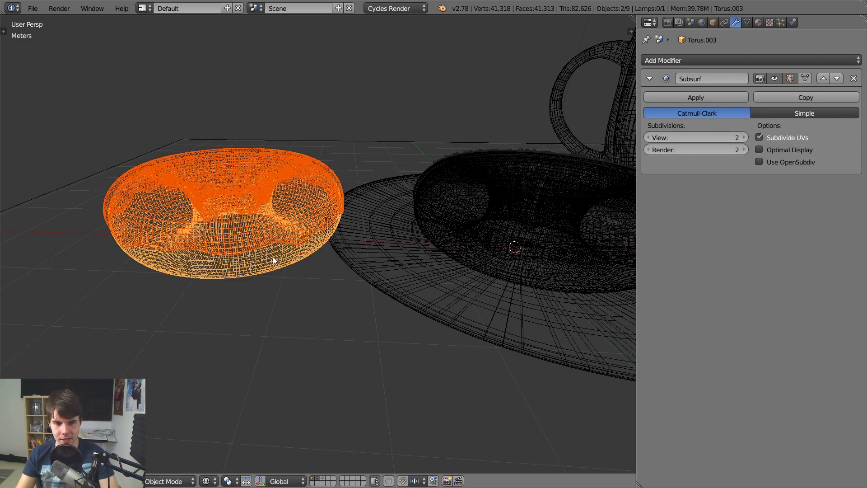
pyautogui.press('z')
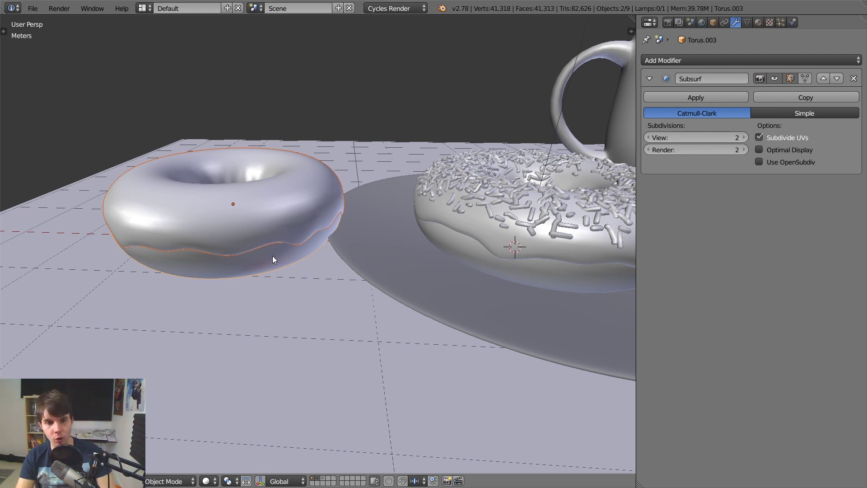
pyautogui.hotkey('ctrl', 'j')
pyautogui.press('z')
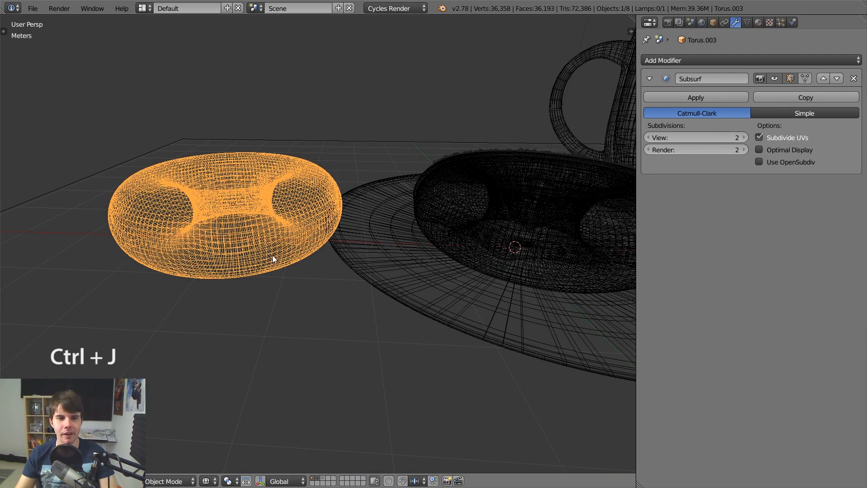
pyautogui.press('z')
pyautogui.scroll(1, 268, 255)
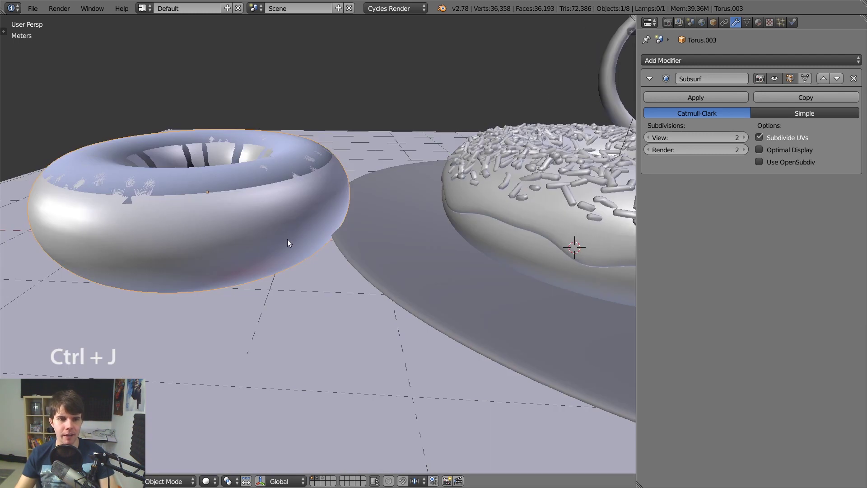
pyautogui.moveTo(317, 220); pyautogui.dragTo(341, 163, button='middle')
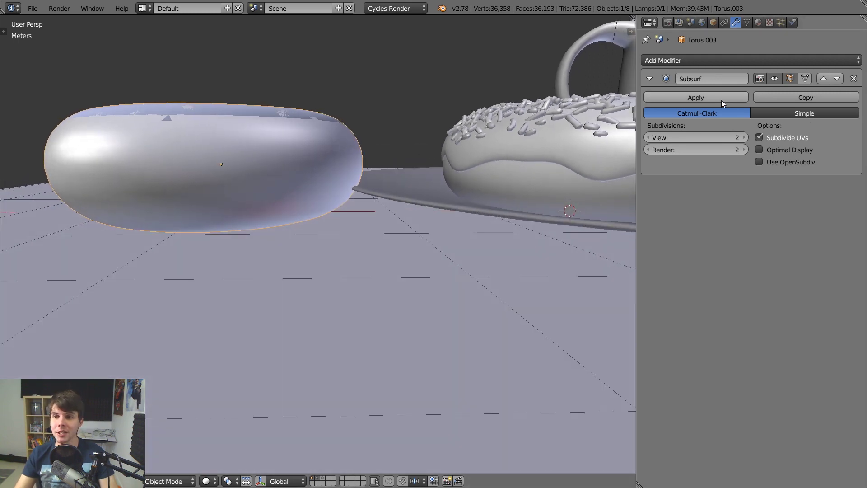
pyautogui.hotkey('alt', 'h')
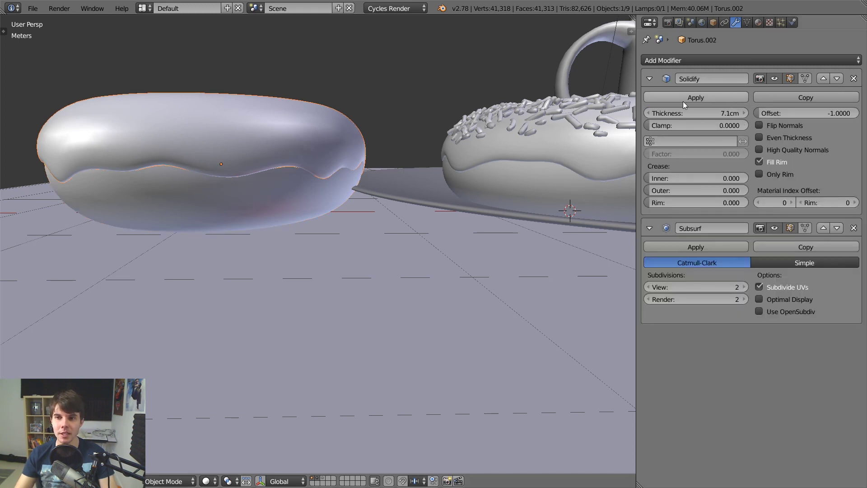
# Apply the Solidify modifier on the duplicated icing
pyautogui.moveTo(290, 147)
pyautogui.mouseDown(button='middle')
pyautogui.moveTo(288, 173)
pyautogui.moveTo(281, 135)
pyautogui.mouseUp(button='middle')
pyautogui.keyDown('shift'); pyautogui.rightClick(277, 170); pyautogui.keyUp('shift')
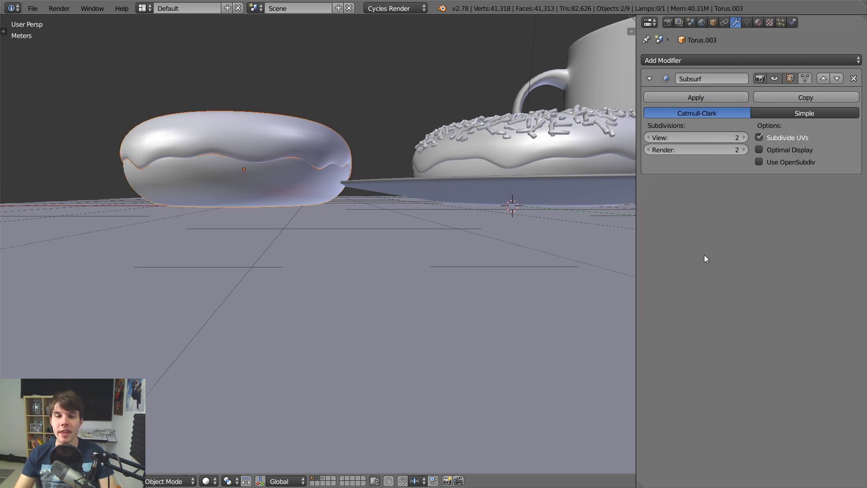
pyautogui.rightClick(307, 130)
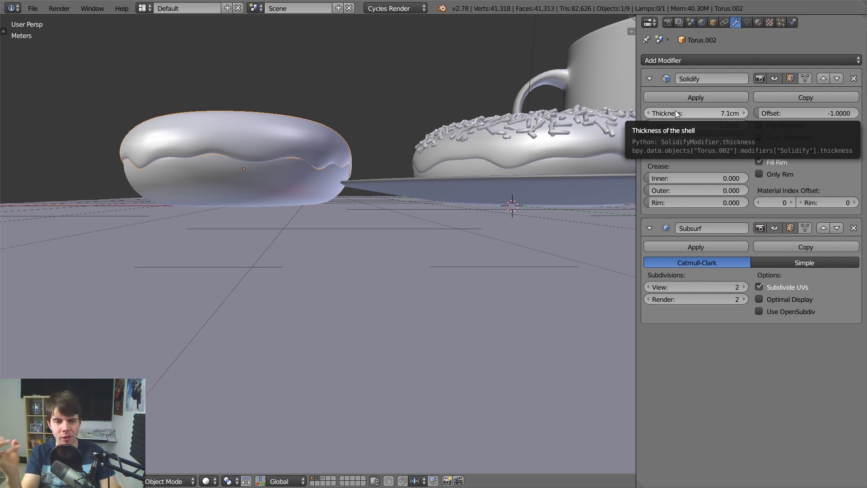
pyautogui.click(700, 97)
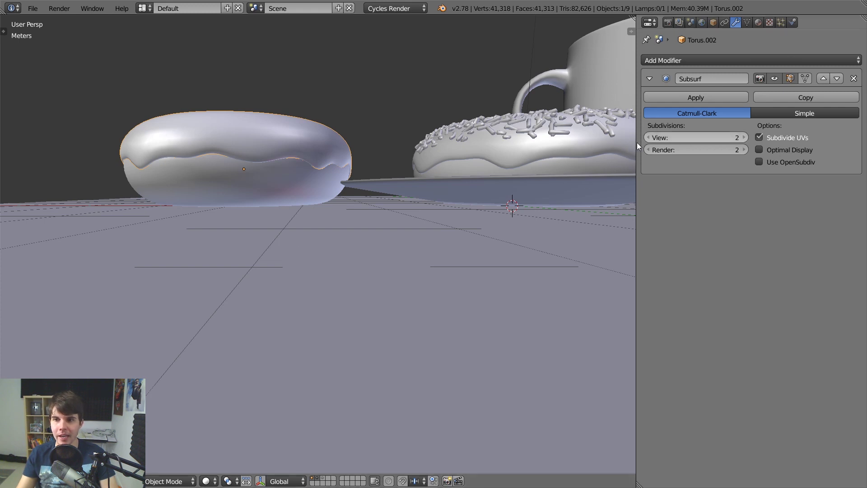
# Join the duplicated icing and its donut base into one object, with the base as the active object
pyautogui.rightClick(328, 173)
pyautogui.rightClick(329, 164)
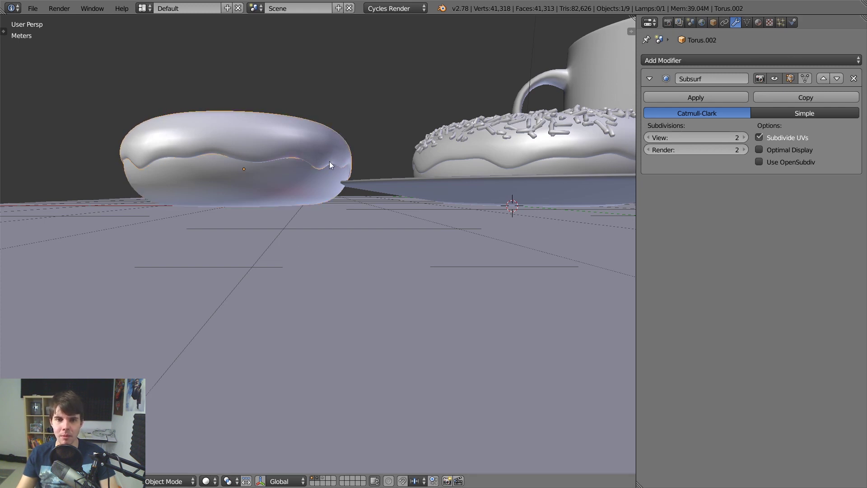
pyautogui.rightClick(321, 152)
pyautogui.rightClick(321, 147)
pyautogui.keyDown('shift'); pyautogui.rightClick(310, 178); pyautogui.keyUp('shift')
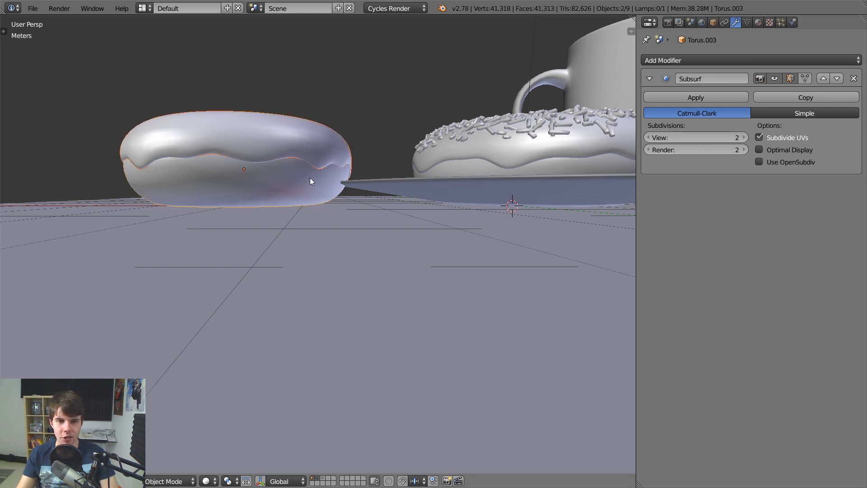
pyautogui.press('z')
pyautogui.press('z')
pyautogui.hotkey('ctrl', 'j')
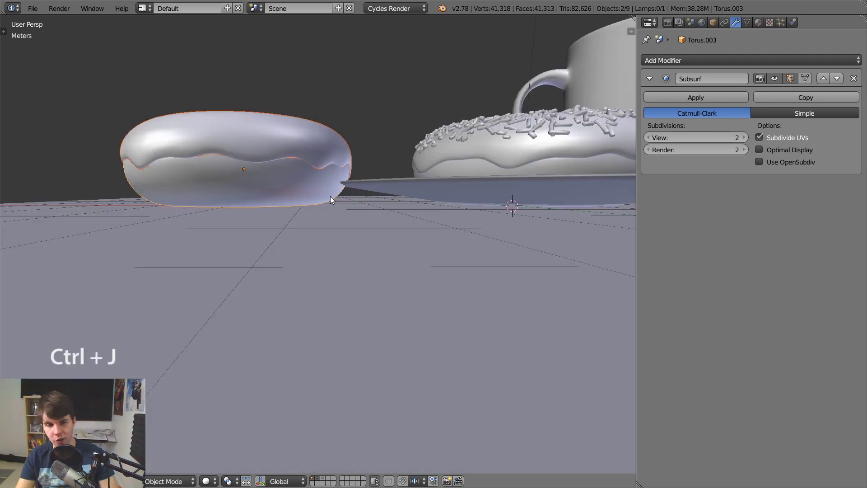
# Set the joined donut's Subsurf subdivisions to 1 for both Render and View
pyautogui.moveTo(318, 149); pyautogui.dragTo(291, 174, button='middle')
pyautogui.click(651, 150)
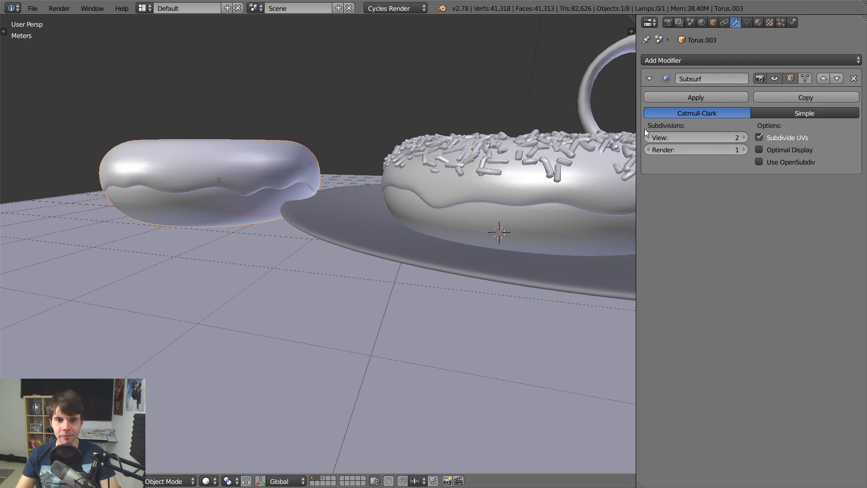
pyautogui.click(650, 137)
pyautogui.moveTo(320, 174); pyautogui.dragTo(325, 215, button='middle')
pyautogui.scroll(2, 300, 281)
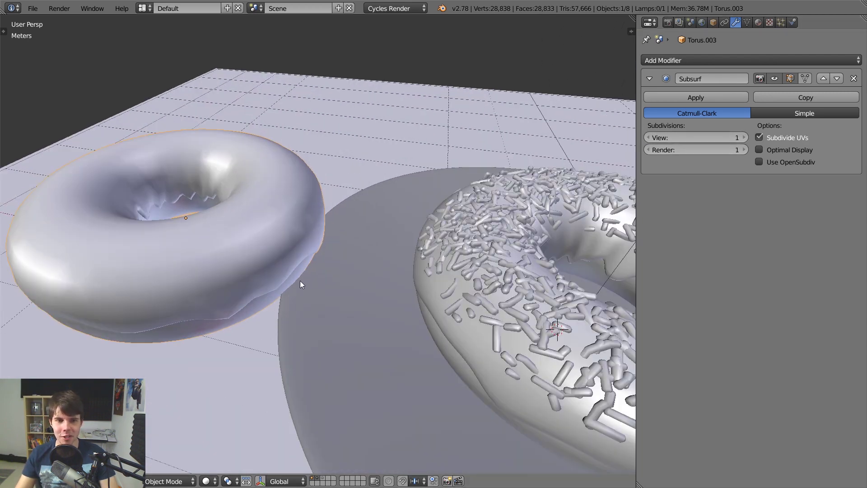
# Rename the joined plain donut object as rawdonut
pyautogui.rightClick(477, 284)
pyautogui.keyDown('shift'); pyautogui.moveTo(481, 282); pyautogui.dragTo(373, 255, button='middle'); pyautogui.keyUp('shift')
pyautogui.scroll(-3, 372, 255)
pyautogui.press('z')
pyautogui.rightClick(219, 181)
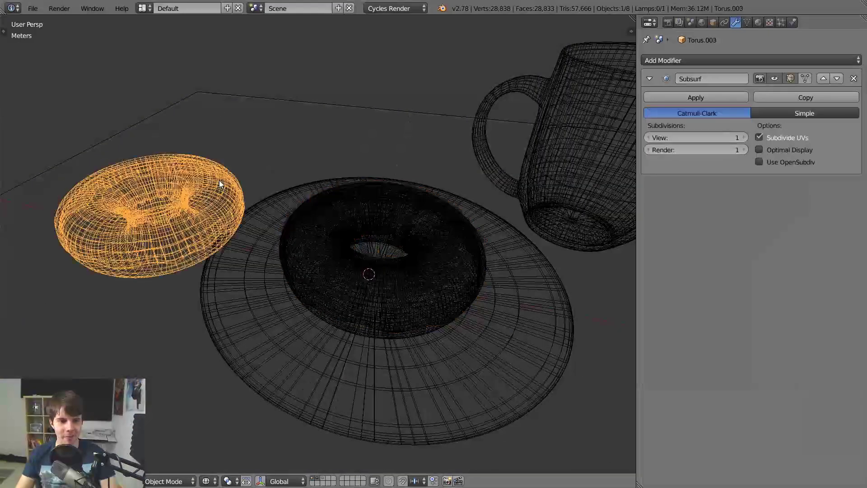
pyautogui.click(713, 22)
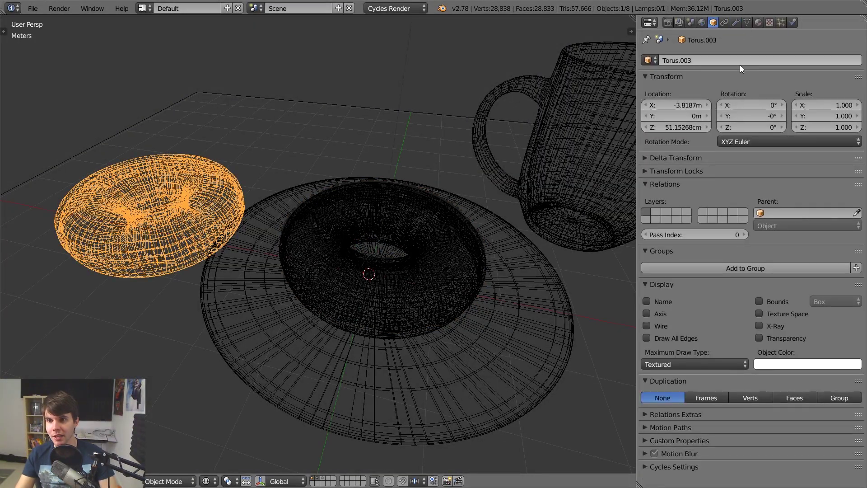
pyautogui.click(740, 61)
pyautogui.write('rawdonut')
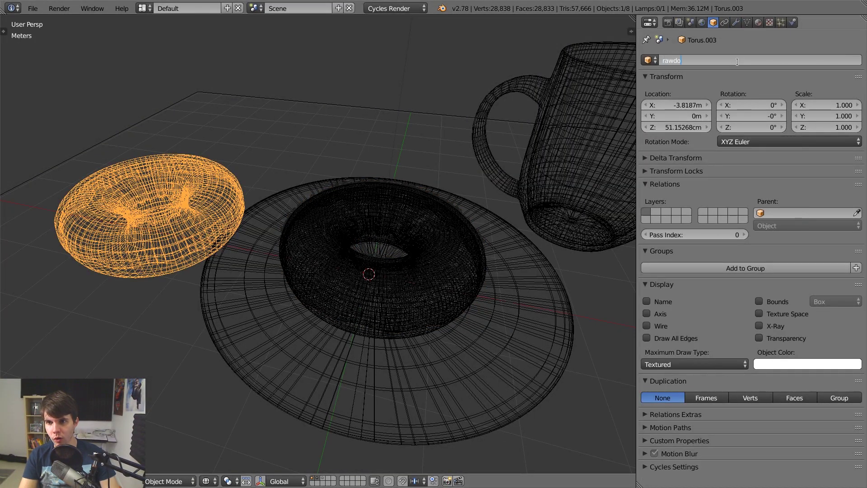
pyautogui.press('Return')
# Switch the original icing's particle rendering from Group to Object and use rawdonut as the Dupli Object
pyautogui.rightClick(448, 223)
pyautogui.press('z')
pyautogui.rightClick(448, 222)
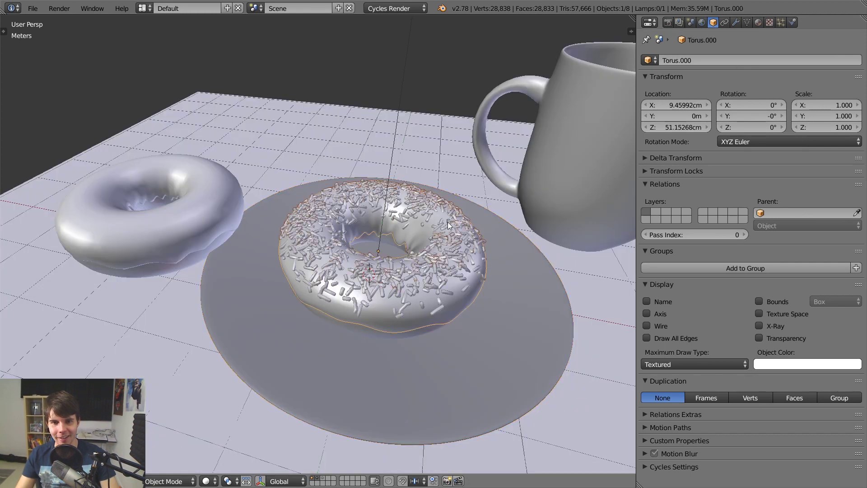
pyautogui.click(782, 22)
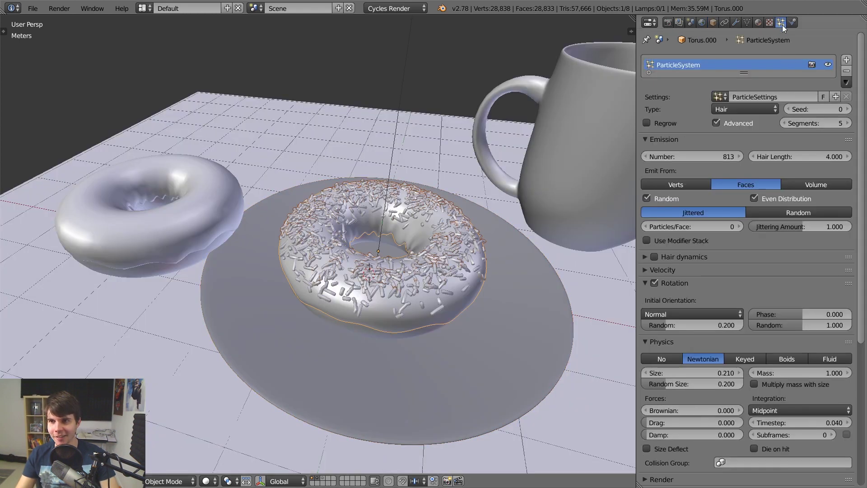
pyautogui.click(677, 284)
pyautogui.click(681, 297)
pyautogui.click(676, 309)
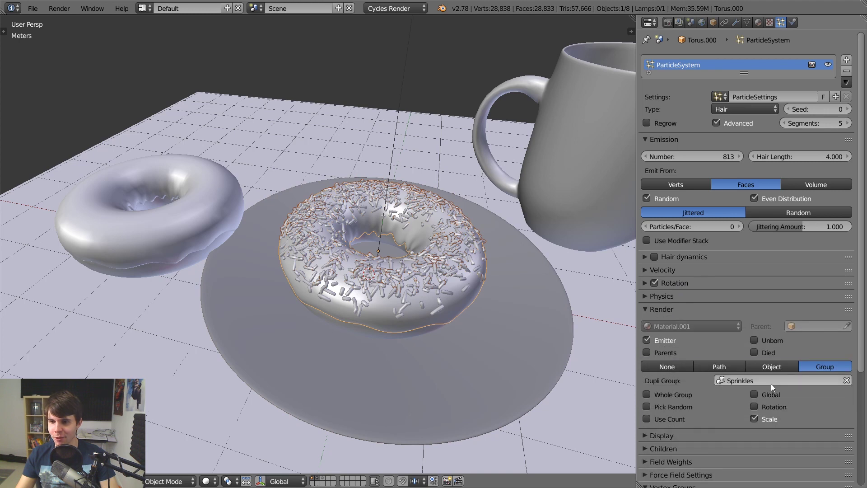
pyautogui.click(772, 370)
pyautogui.click(772, 380)
pyautogui.write('ra')
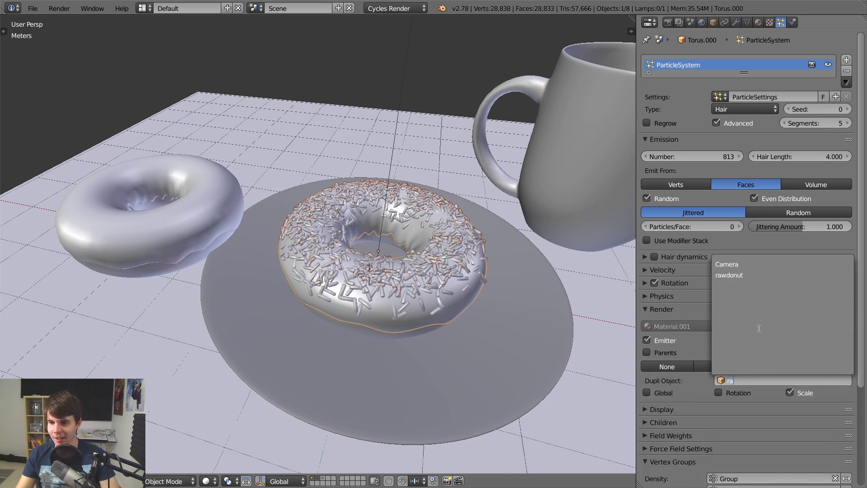
pyautogui.click(758, 275)
pyautogui.scroll(-3, 499, 303)
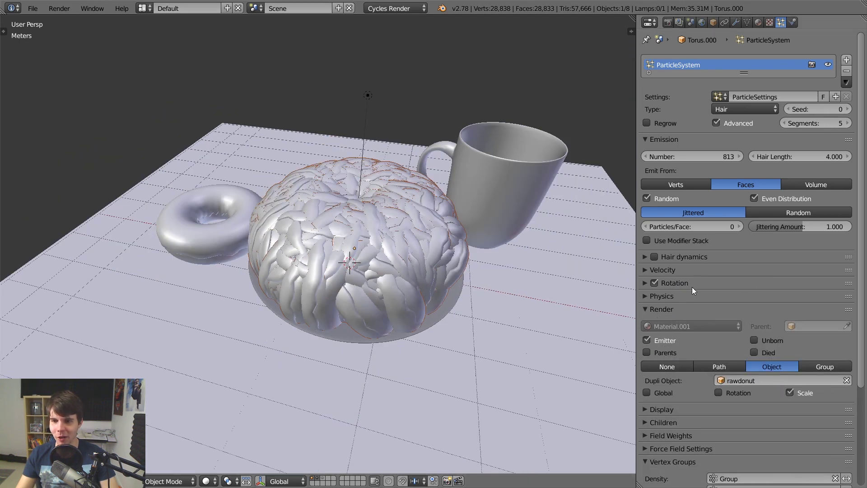
# Reduce the icing particle system's physics size to 0.010 so the donut instances are sprinkle-sized
pyautogui.click(661, 297)
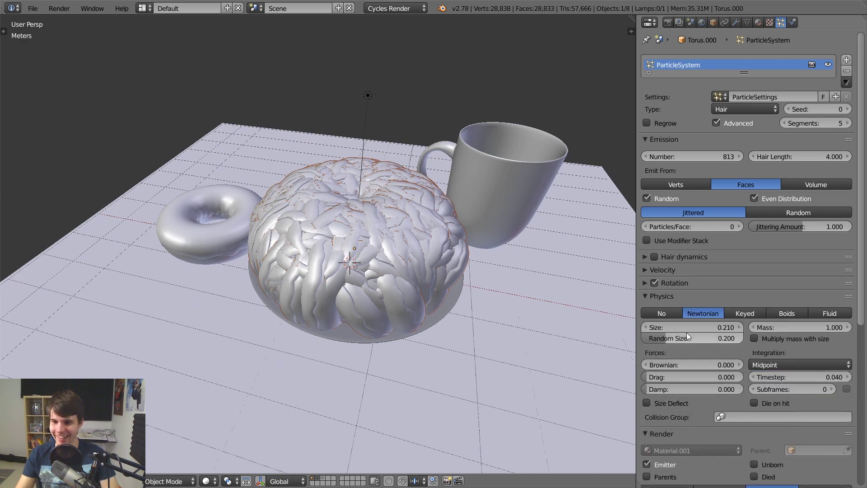
pyautogui.moveTo(697, 322); pyautogui.dragTo(666, 322)
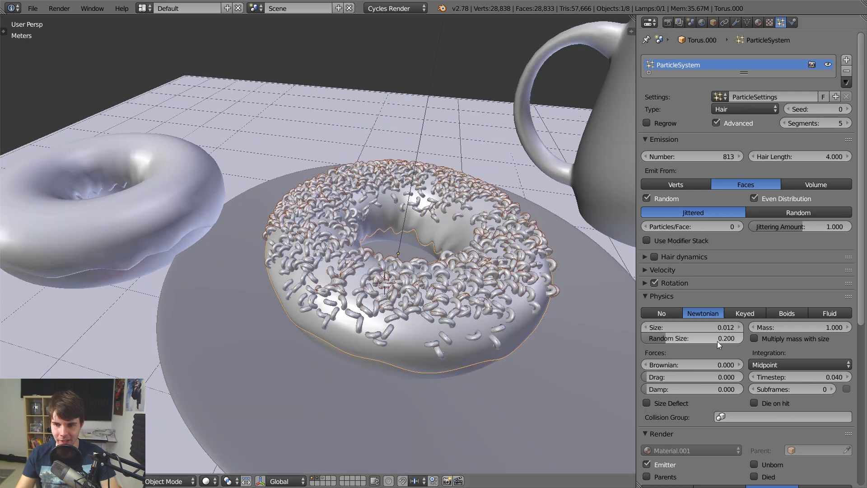
pyautogui.moveTo(713, 328); pyautogui.dragTo(711, 328)
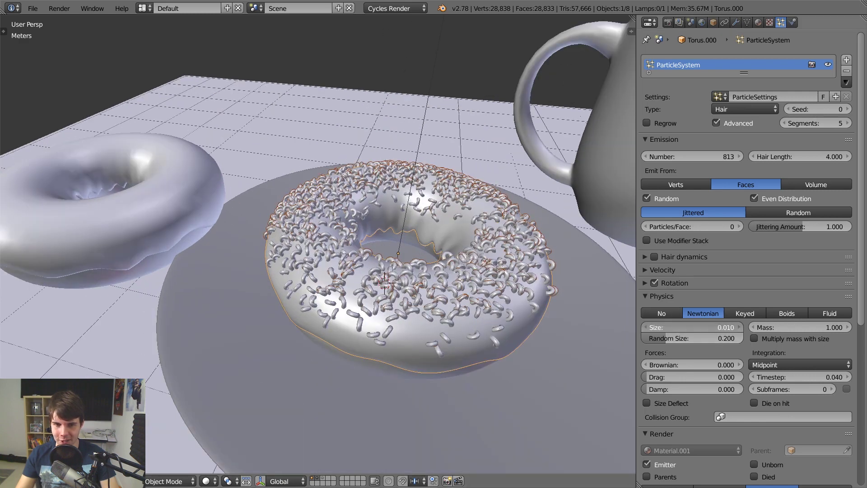
pyautogui.moveTo(711, 328)
pyautogui.mouseDown()
pyautogui.moveTo(720, 328)
pyautogui.moveTo(711, 328)
pyautogui.mouseUp()
# Rotate the whole rawdonut mesh a quarter turn in Edit Mode, seen from the right view, so it stands upright
pyautogui.rightClick(138, 172)
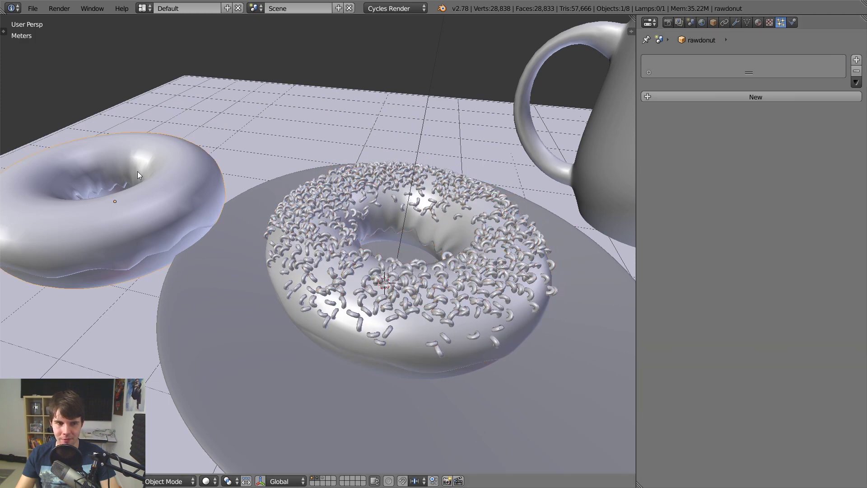
pyautogui.moveTo(197, 180); pyautogui.dragTo(381, 207, button='middle')
pyautogui.scroll(-2, 381, 207)
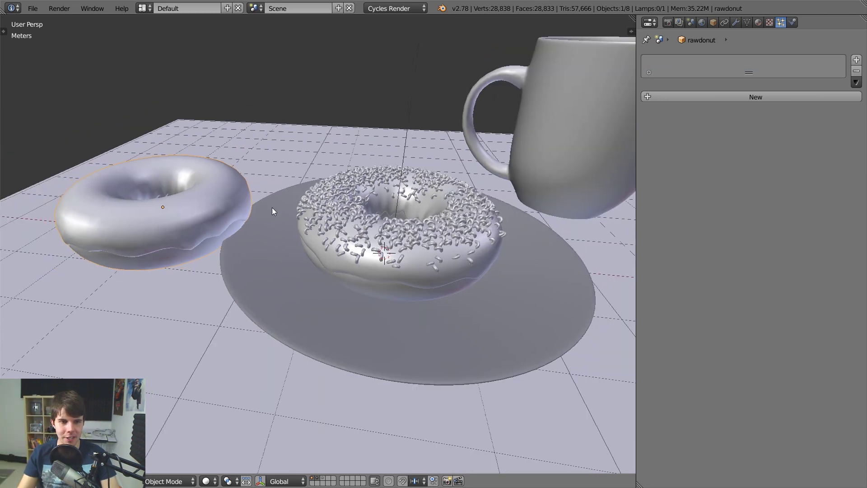
pyautogui.keyDown('shift'); pyautogui.moveTo(272, 208); pyautogui.dragTo(223, 203, button='middle'); pyautogui.keyUp('shift')
pyautogui.press('Tab')
pyautogui.press('KP_3')
pyautogui.press('z')
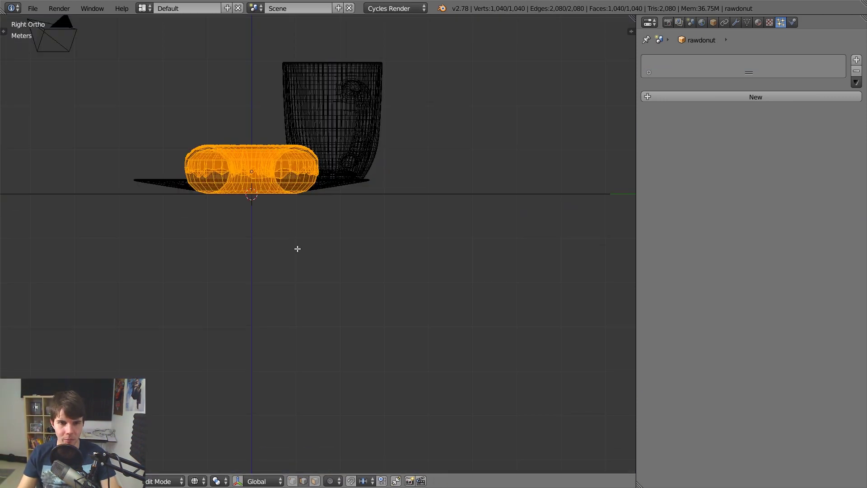
pyautogui.scroll(2, 297, 249)
pyautogui.press('r')
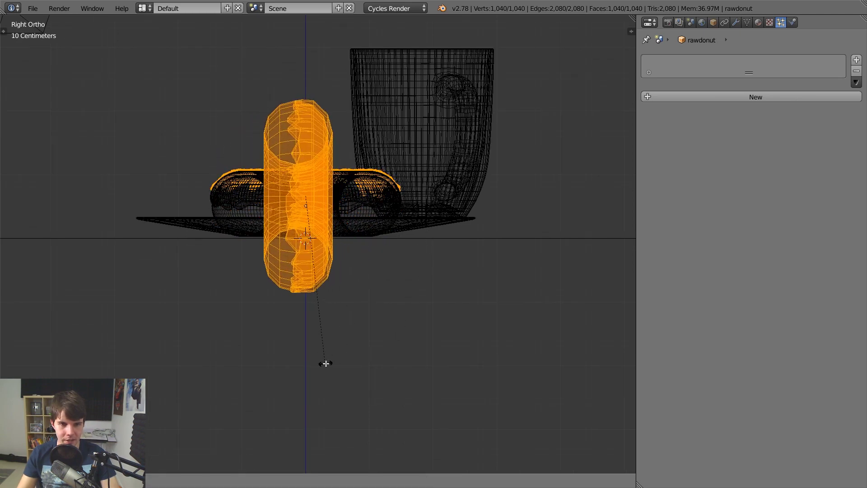
pyautogui.click(325, 364)
# Preview the mini-donut sprinkles on the plated donut in rendered shading from several angles, and return to solid shading
pyautogui.moveTo(370, 300); pyautogui.dragTo(450, 312, button='middle')
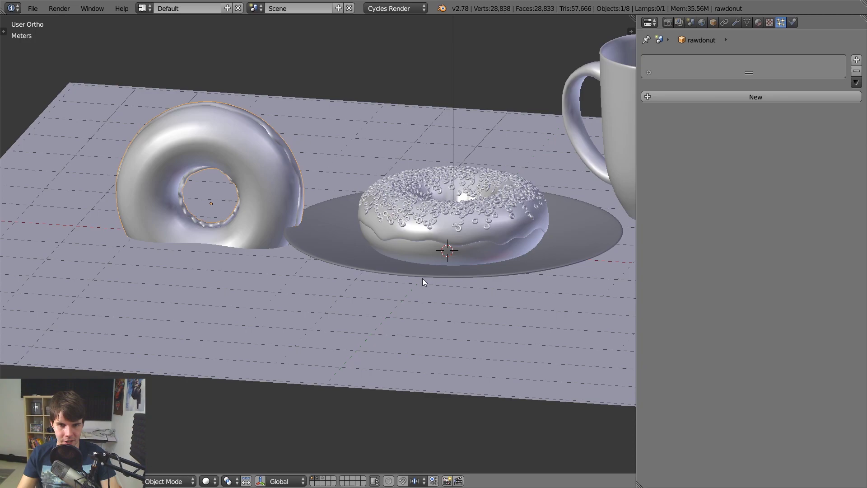
pyautogui.scroll(4, 393, 294)
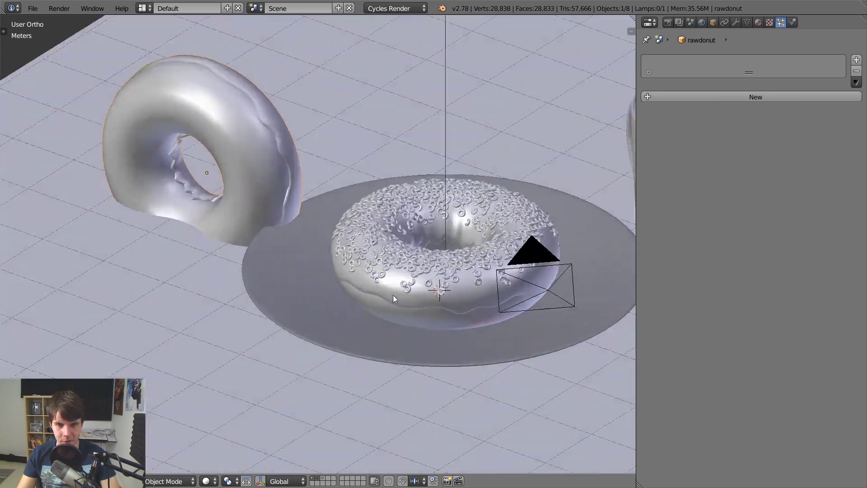
pyautogui.hotkey('shift', 'z')
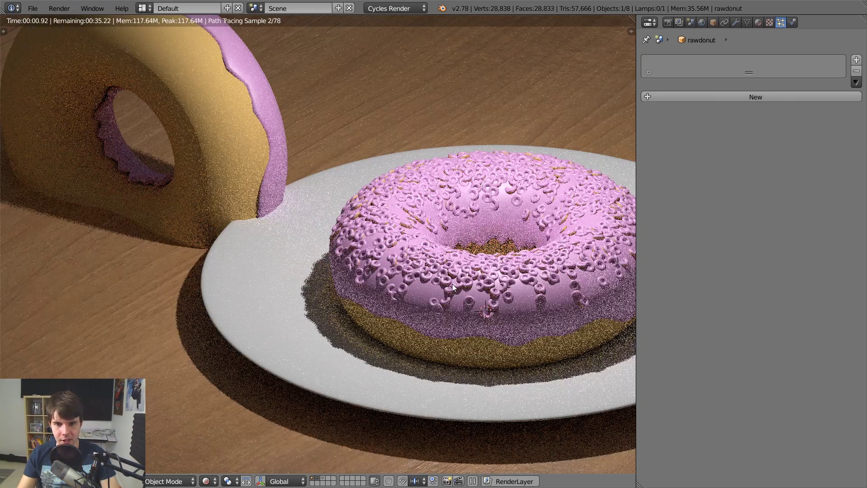
pyautogui.keyDown('shift'); pyautogui.moveTo(454, 286); pyautogui.dragTo(393, 276, button='middle'); pyautogui.keyUp('shift')
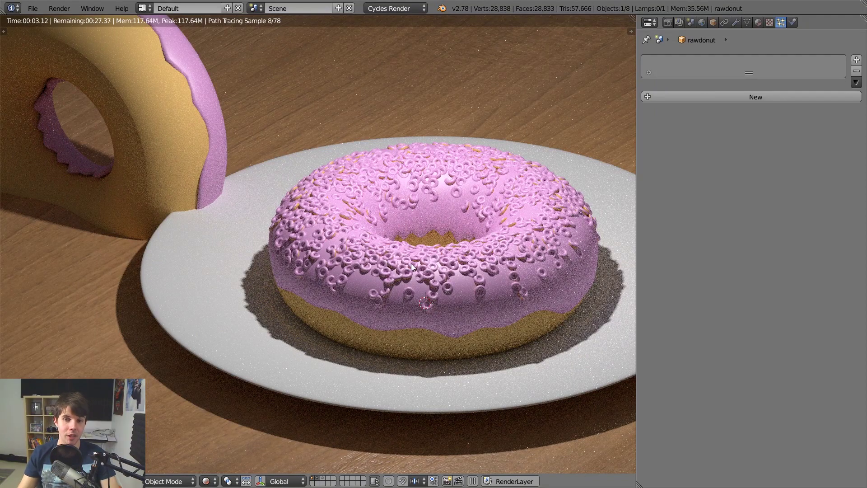
pyautogui.moveTo(542, 213); pyautogui.dragTo(300, 234, button='middle')
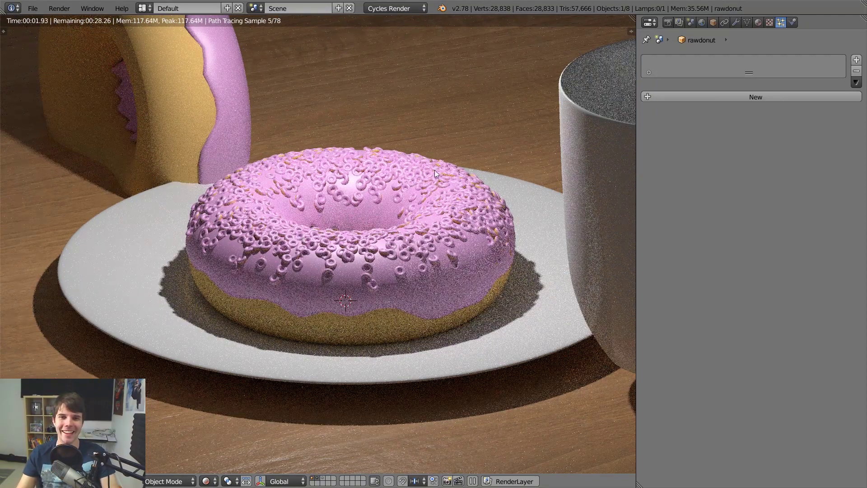
pyautogui.hotkey('shift', 'z')
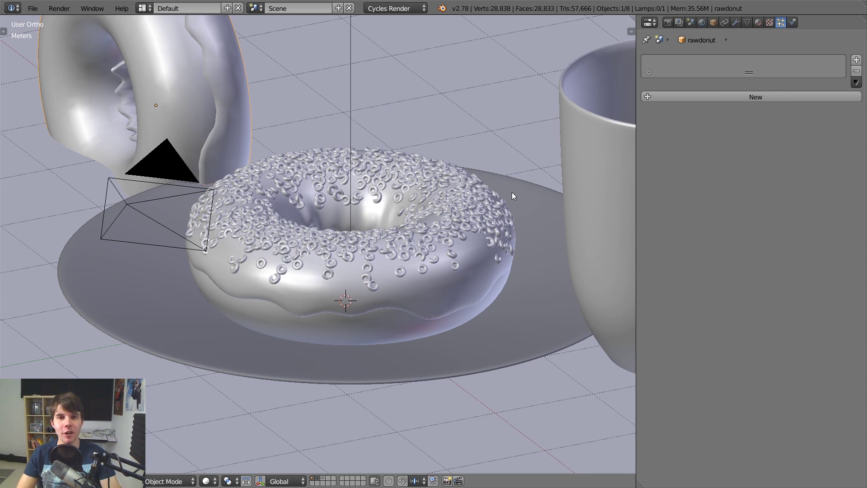
pyautogui.scroll(-3, 511, 191)
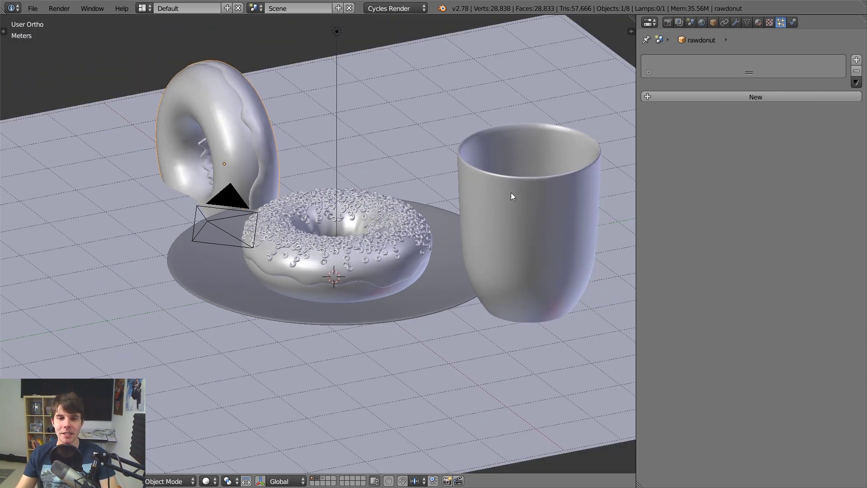